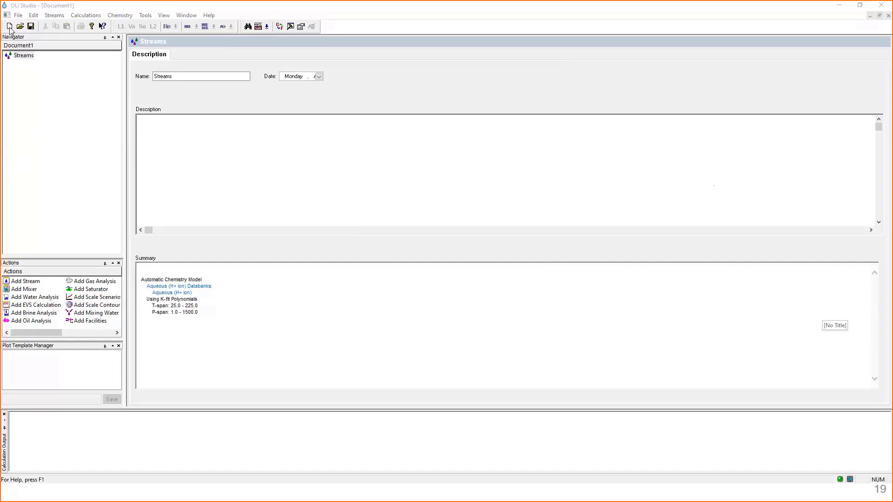
# - Create two more documents and switch between the open documents, ending on Document3
pyautogui.click(10, 26)
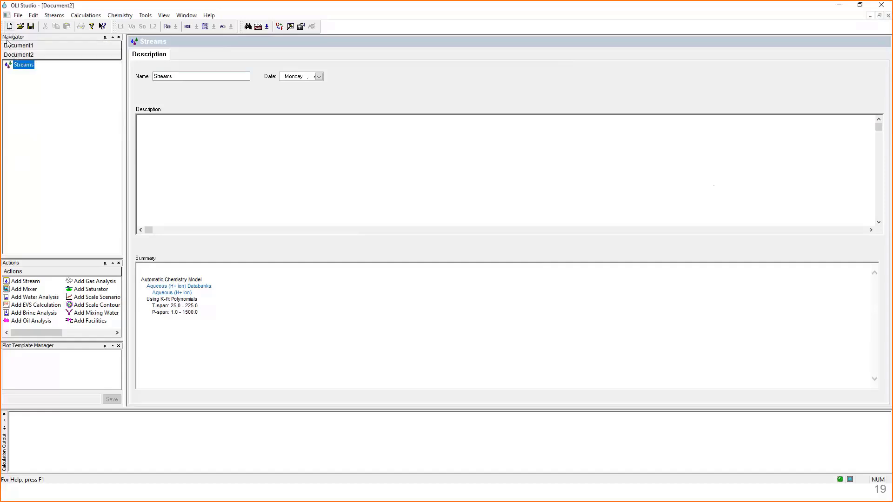
pyautogui.click(9, 27)
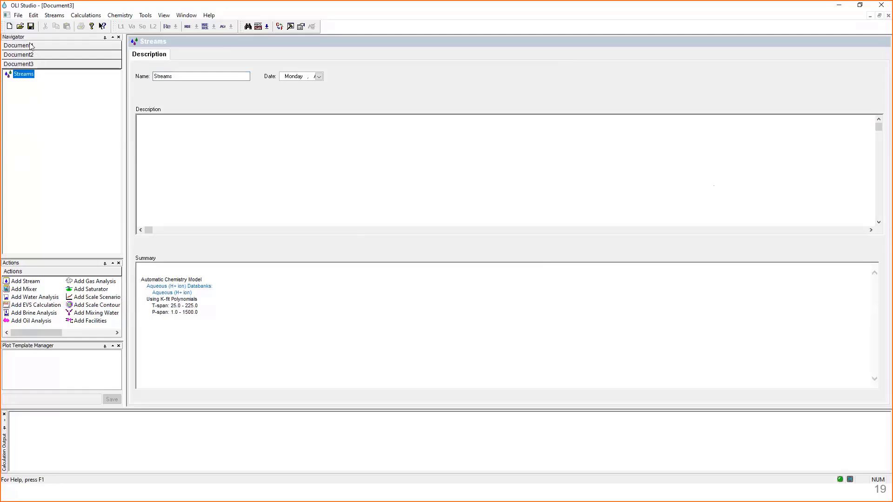
pyautogui.click(31, 55)
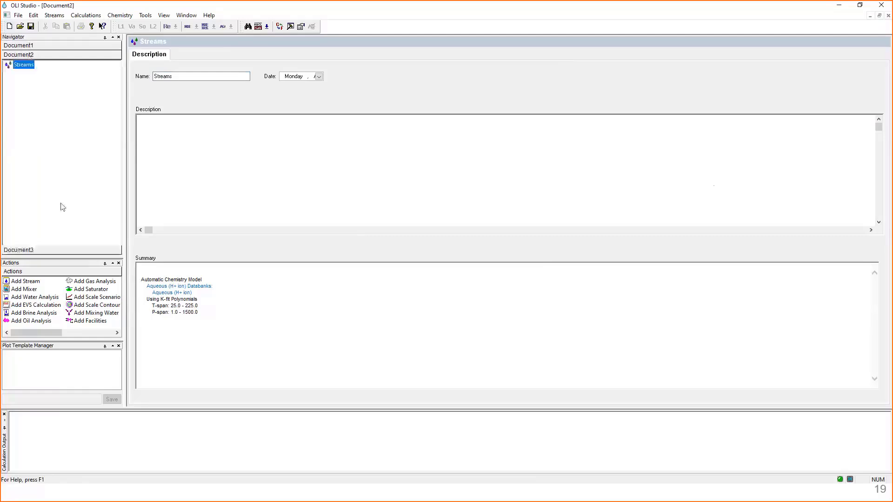
pyautogui.click(52, 252)
pyautogui.click(42, 45)
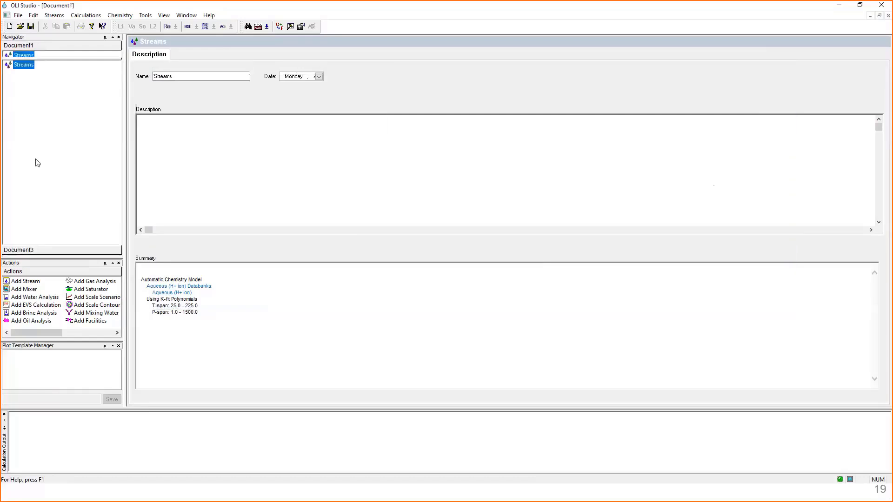
pyautogui.click(35, 250)
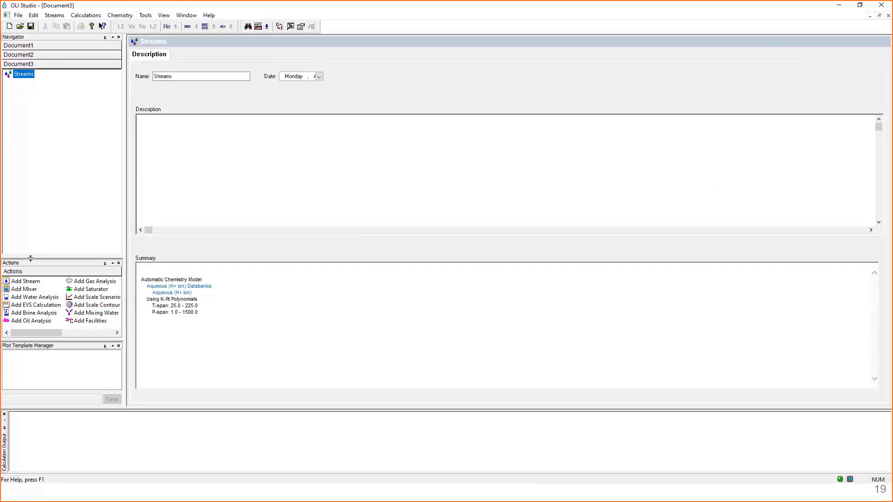
# - Enlarge the Actions pane, then add a stream to Document3 with a Single Point calculation beneath it
pyautogui.moveTo(31, 258); pyautogui.dragTo(35, 203)
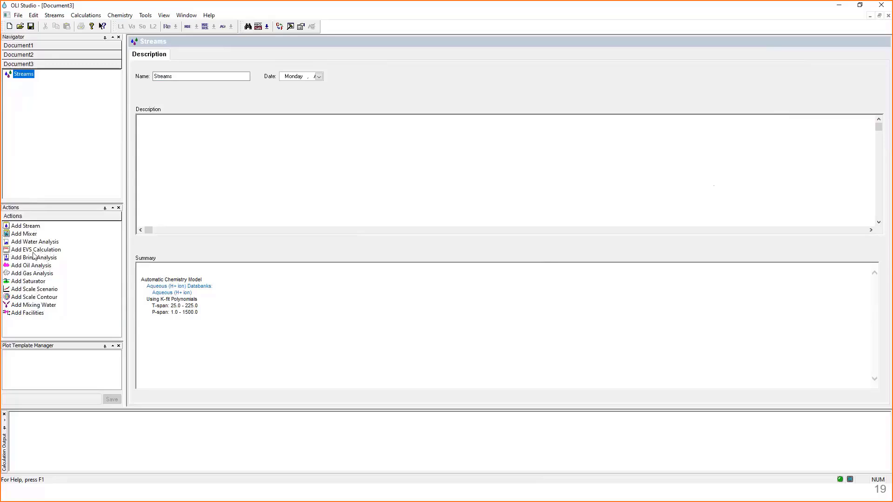
pyautogui.click(23, 228)
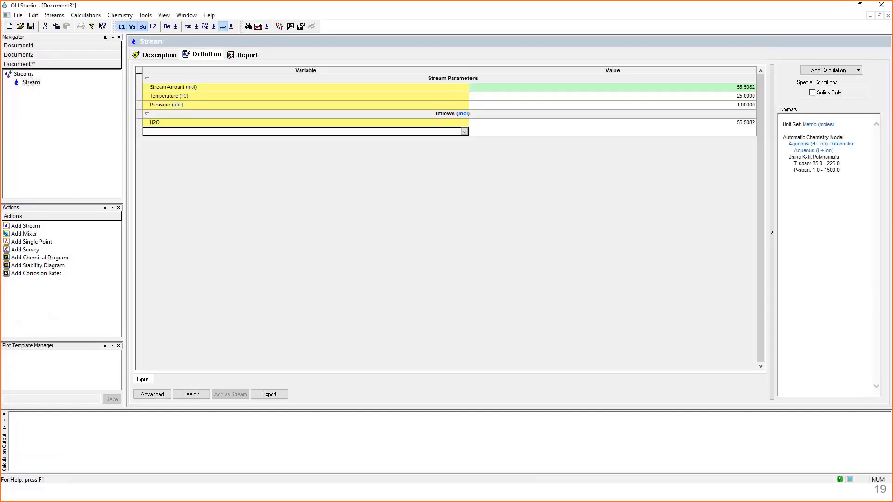
pyautogui.click(28, 76)
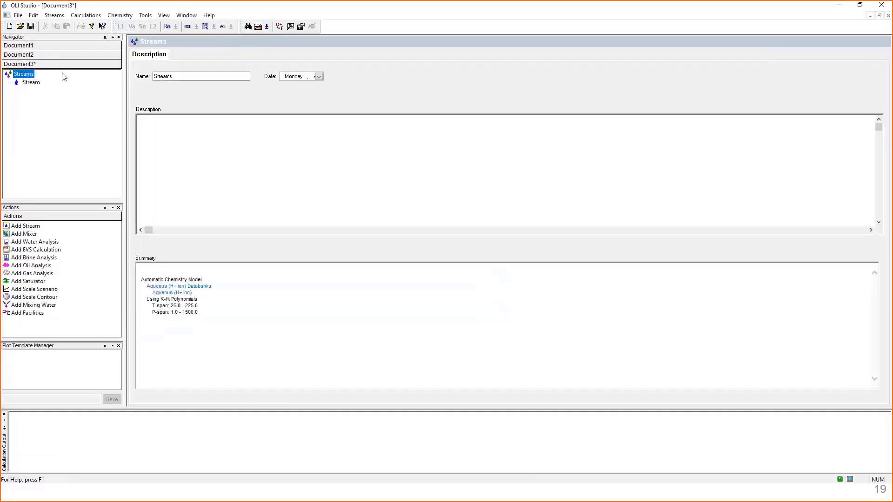
pyautogui.click(30, 84)
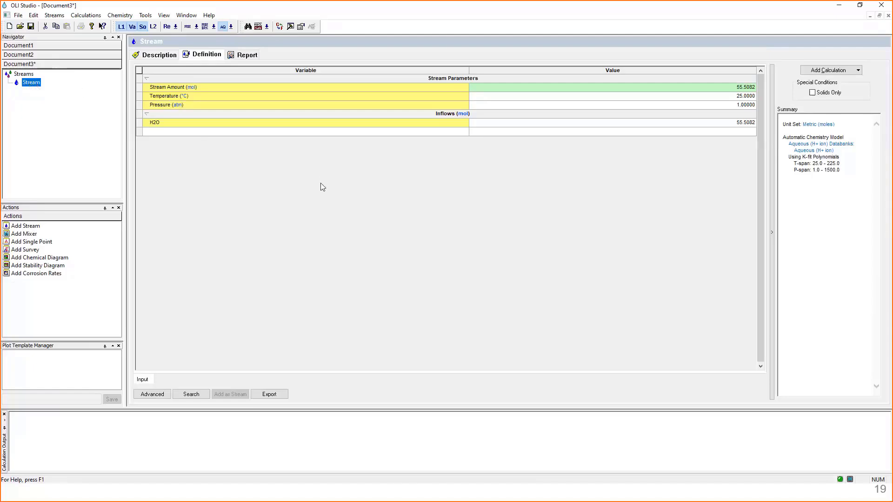
pyautogui.moveTo(156, 126)
pyautogui.click(37, 242)
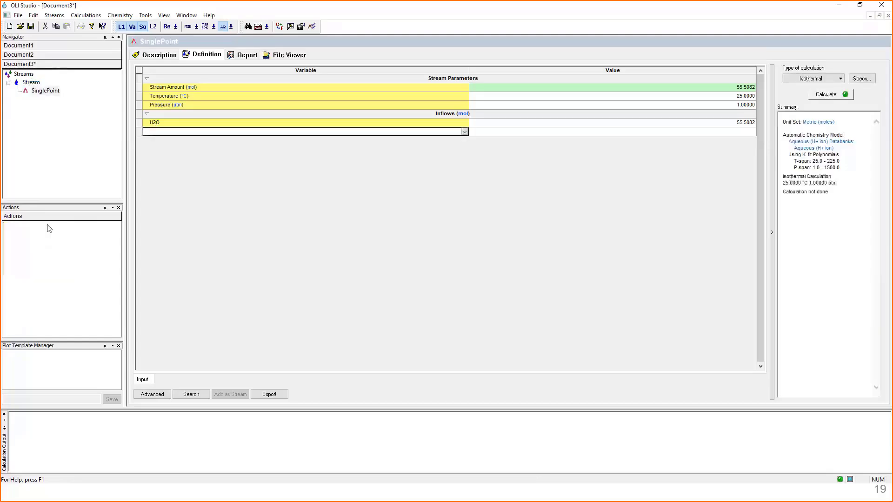
# - Compare the available actions for the Streams root, the stream and the single point calculation in the Navigator
pyautogui.click(35, 75)
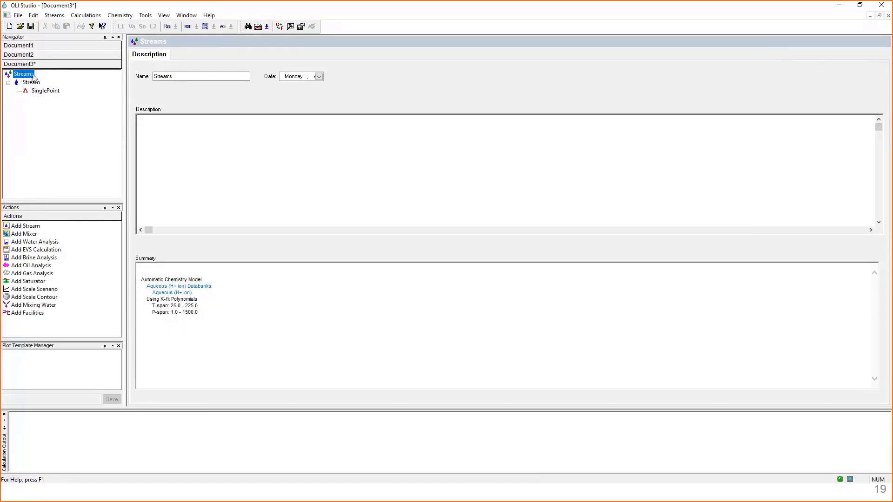
pyautogui.click(28, 84)
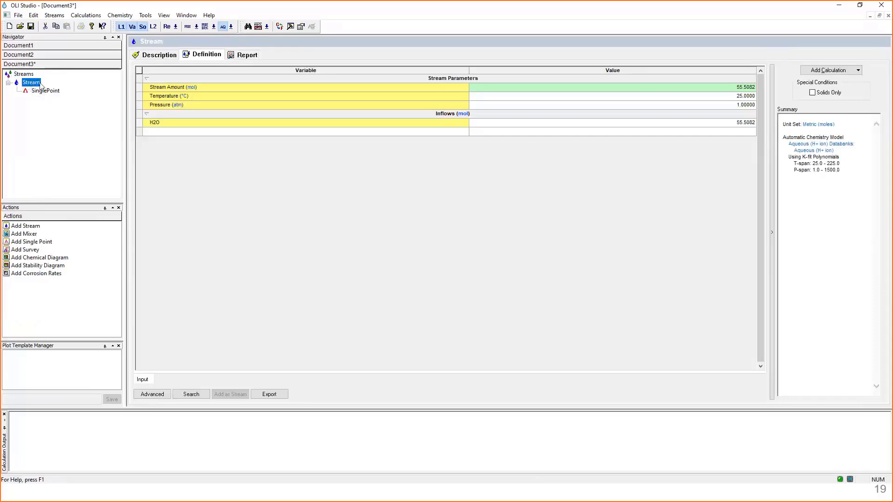
pyautogui.click(45, 92)
pyautogui.click(25, 75)
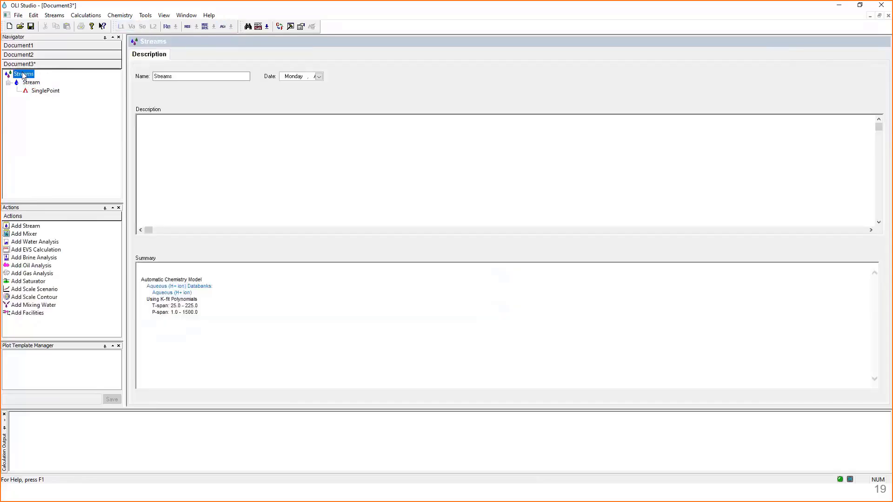
pyautogui.click(45, 91)
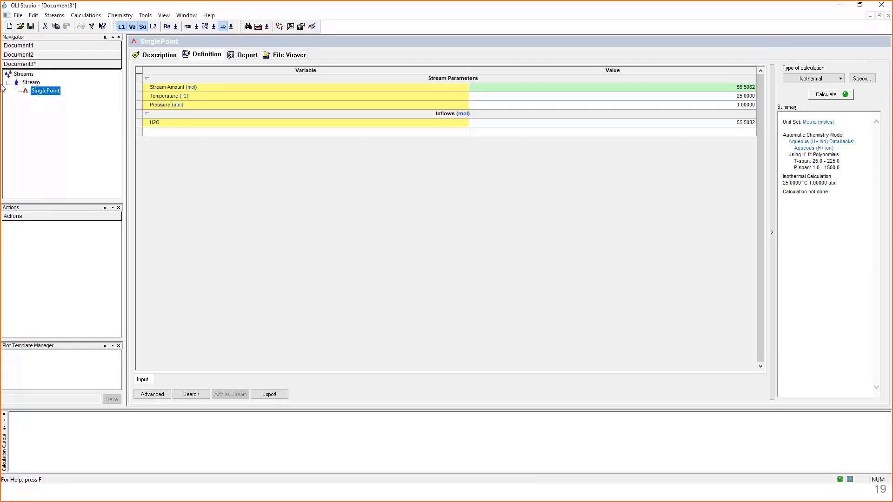
pyautogui.click(25, 76)
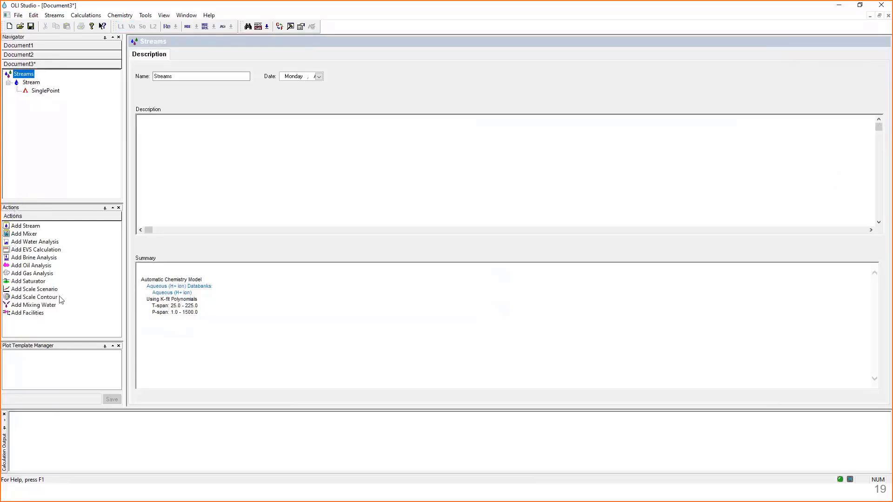
# - Resize the Actions pane and display its entries as large icons
pyautogui.moveTo(50, 202); pyautogui.dragTo(52, 173)
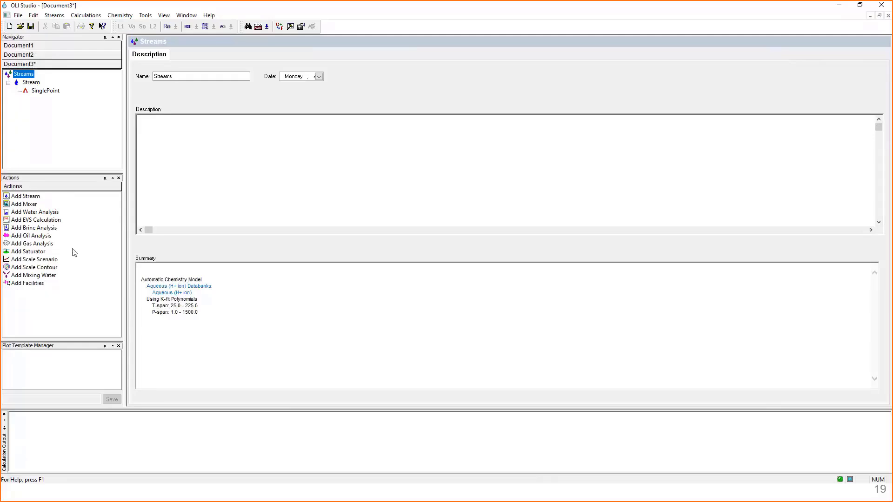
pyautogui.rightClick(77, 228)
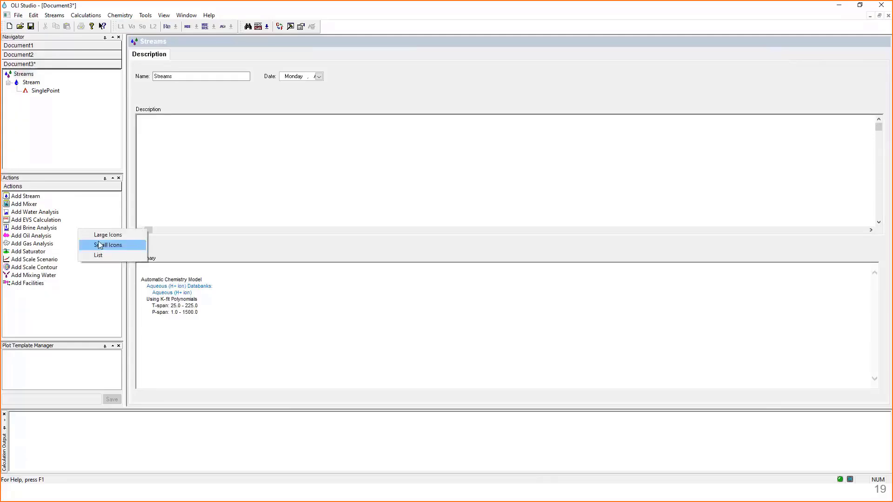
pyautogui.click(95, 235)
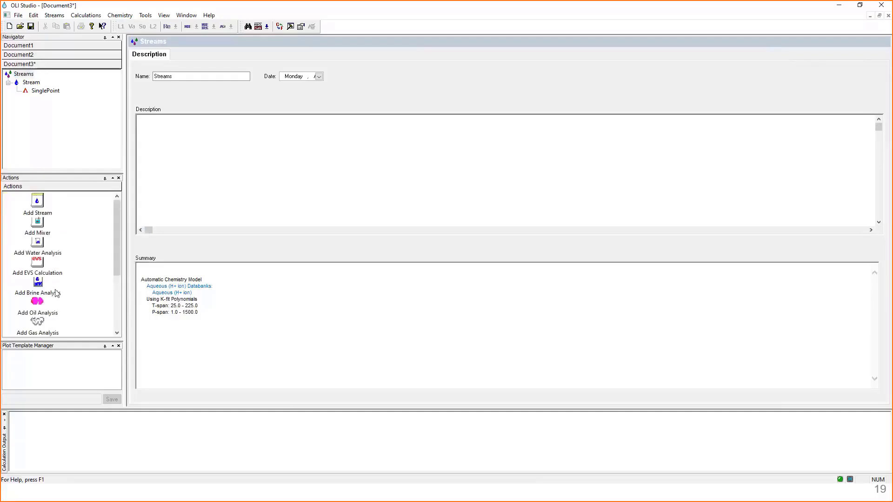
pyautogui.moveTo(64, 173); pyautogui.dragTo(63, 191)
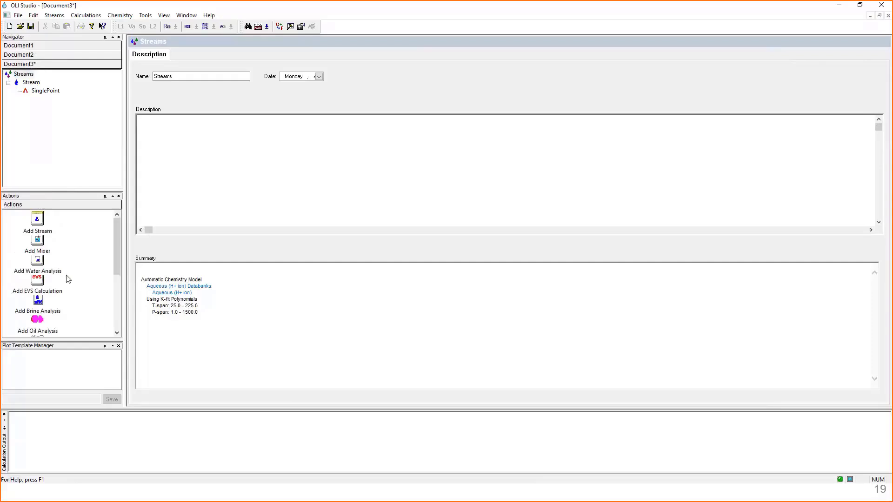
# - Display the entries in the Actions pane as a list
pyautogui.rightClick(81, 227)
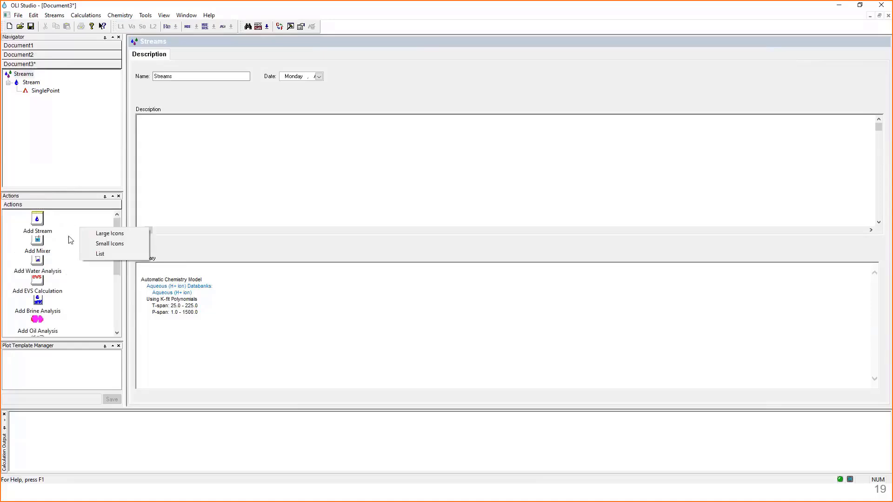
pyautogui.rightClick(70, 221)
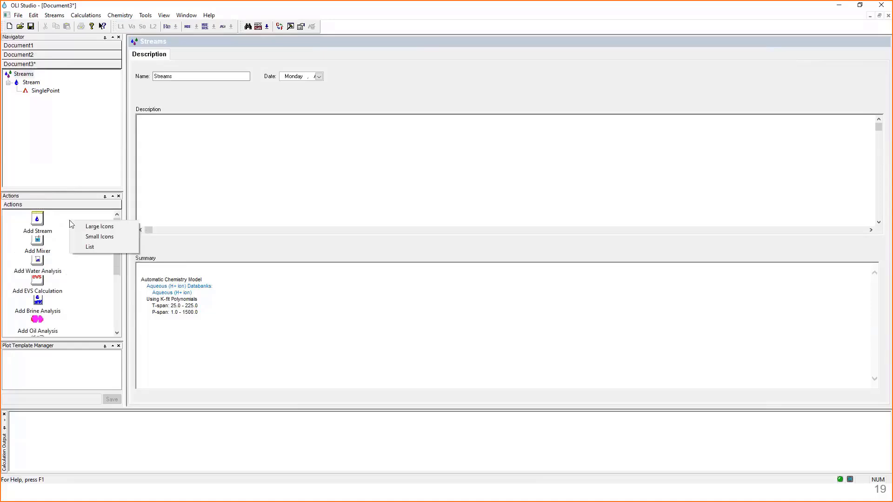
pyautogui.click(88, 246)
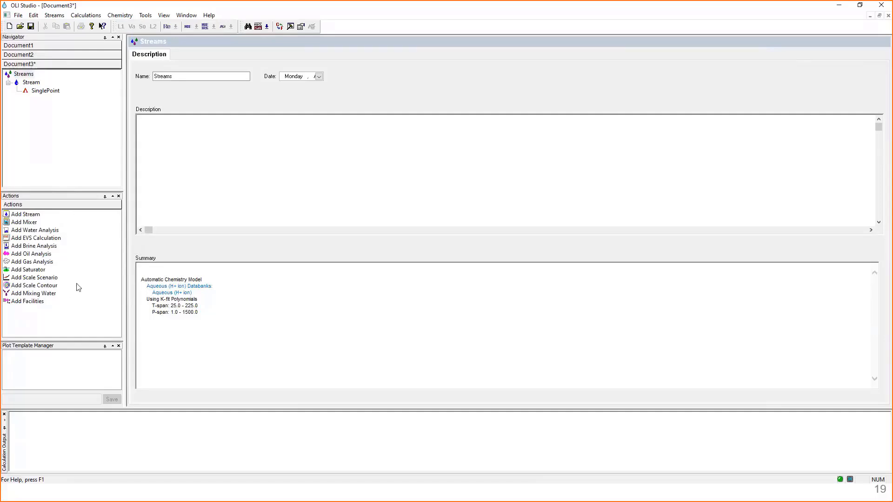
pyautogui.rightClick(77, 234)
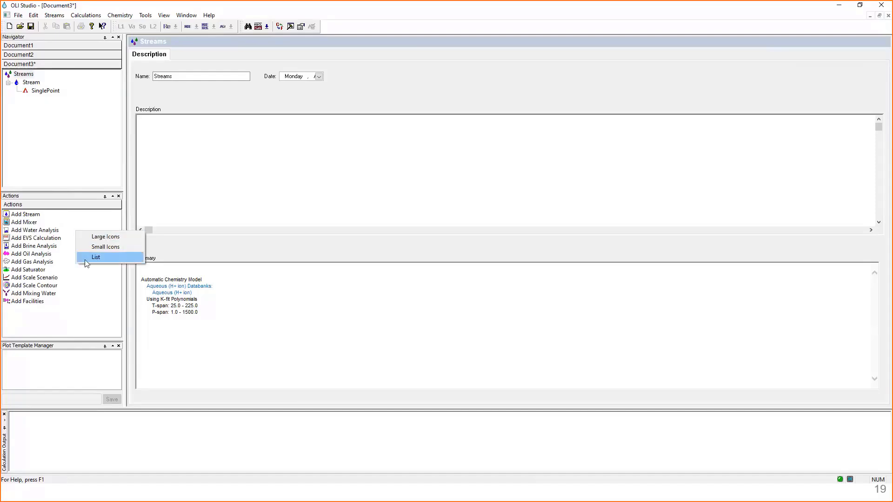
# - Look up benzene in the component search for the stream's aqueous databank, examine its formula, and close the search
pyautogui.click(37, 82)
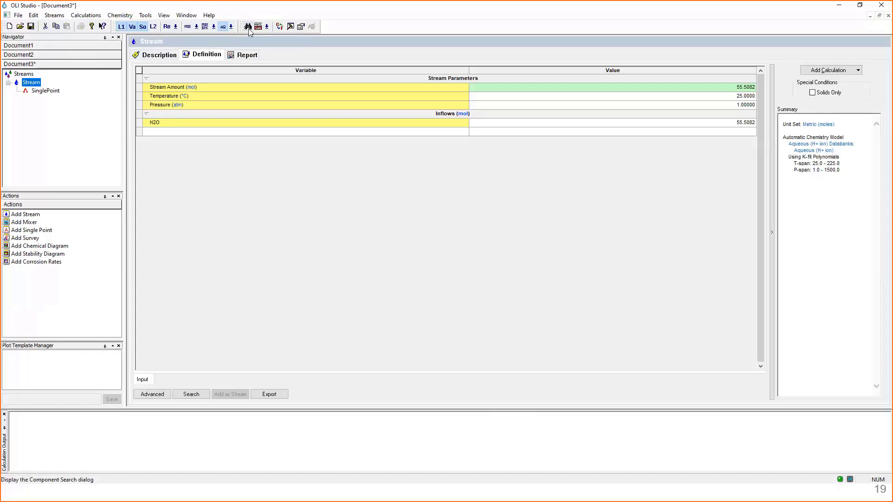
pyautogui.click(248, 27)
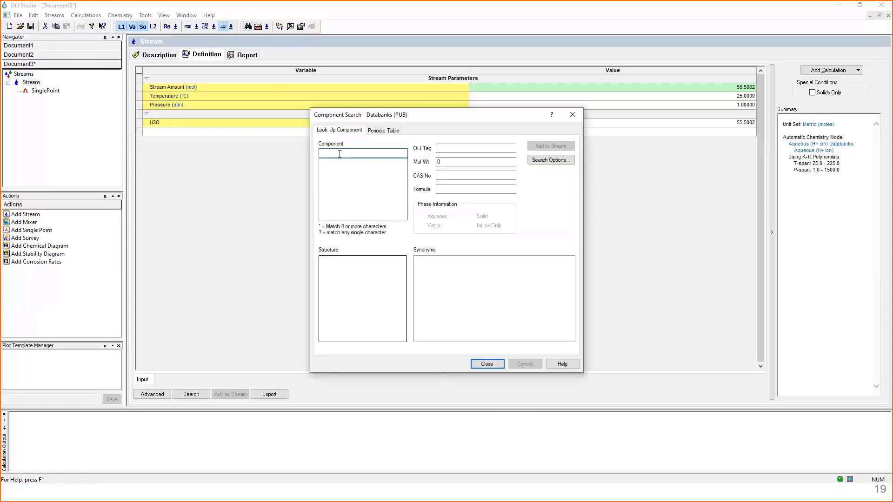
pyautogui.write('benzene')
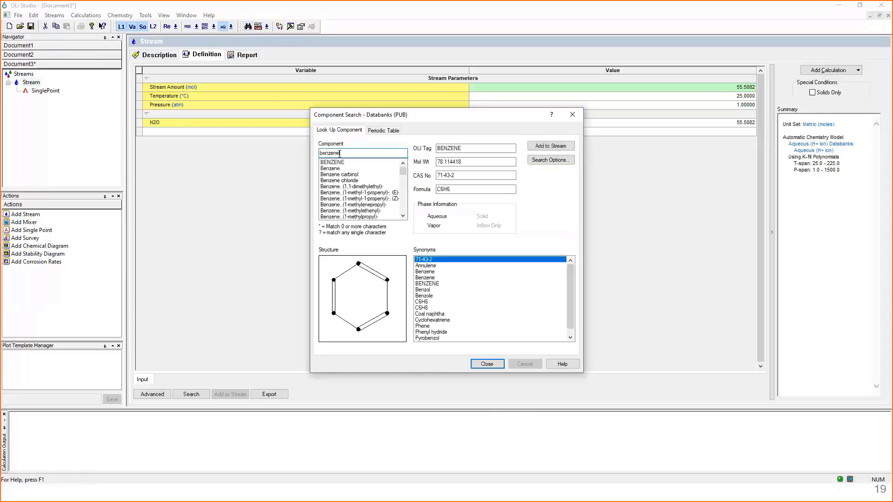
pyautogui.moveTo(364, 154); pyautogui.dragTo(312, 156)
pyautogui.moveTo(463, 147); pyautogui.dragTo(437, 190)
pyautogui.click(571, 116)
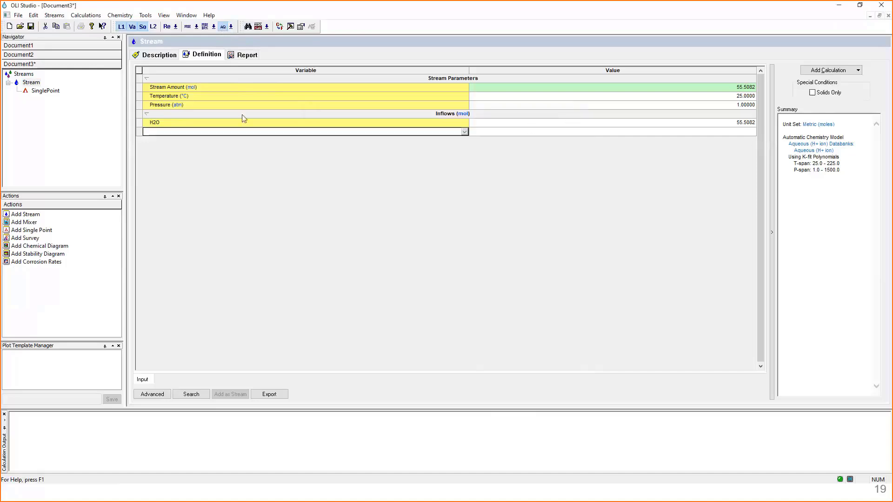
# - Switch the stream to the MSE (H3O+ ion) databank and look up benzene in the component search
pyautogui.click(188, 27)
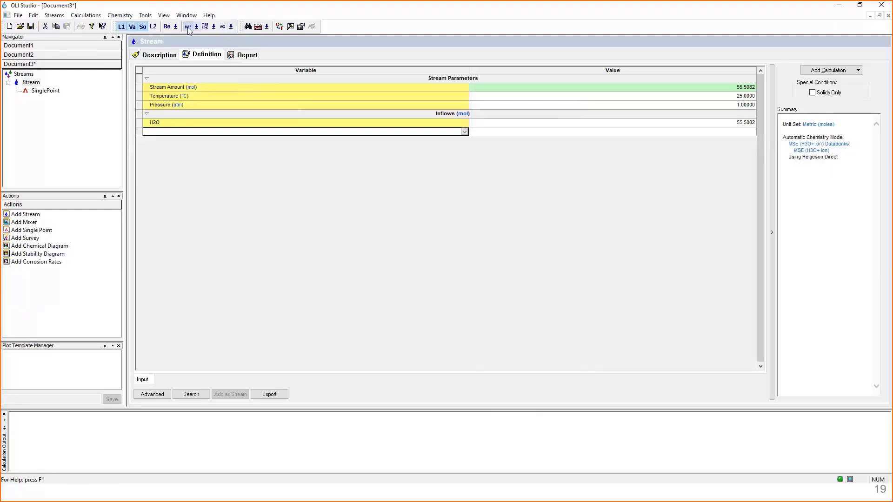
pyautogui.click(247, 27)
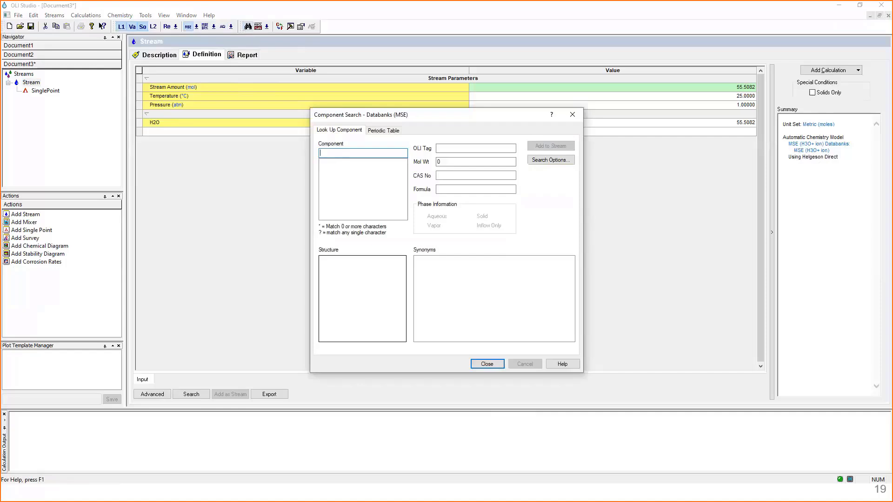
pyautogui.write('benzene')
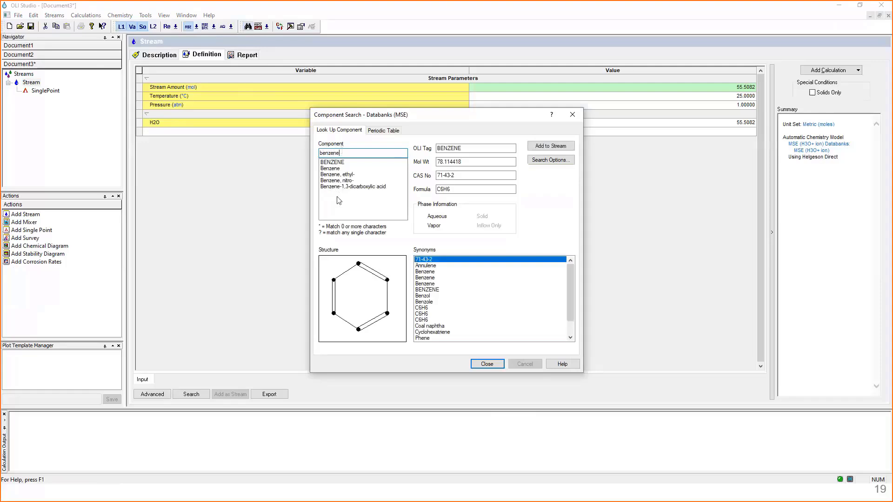
pyautogui.doubleClick(334, 154)
# - Search the MSE databank by periodic table for species containing all of carbon, hydrogen and oxygen
pyautogui.click(377, 133)
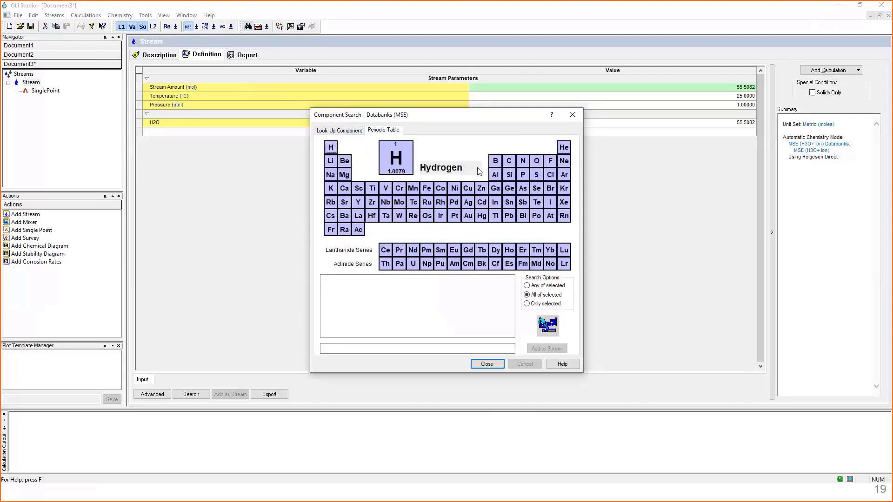
pyautogui.click(508, 162)
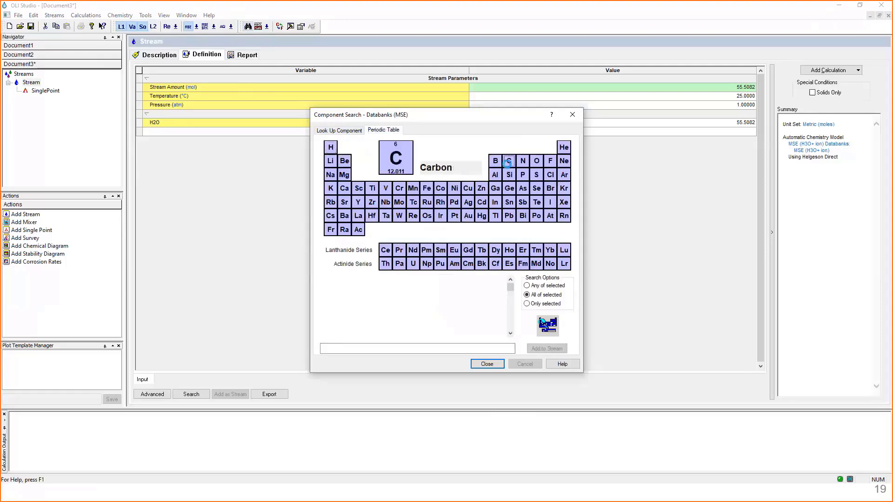
pyautogui.click(334, 147)
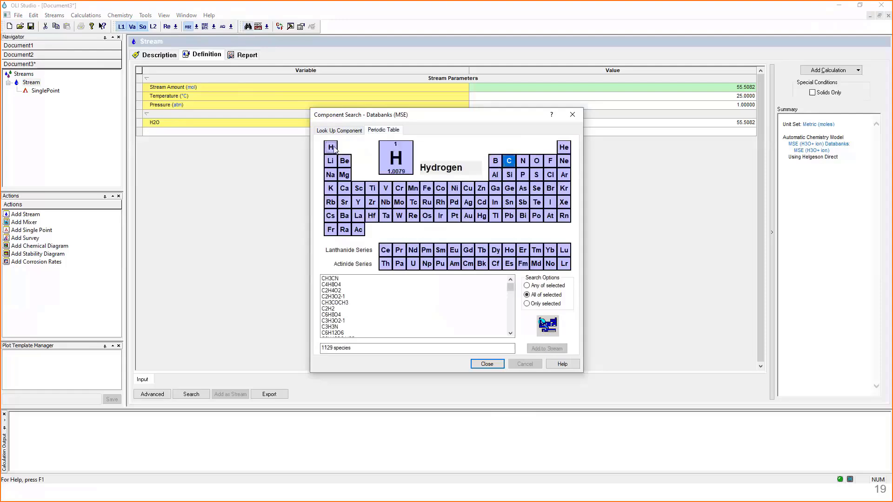
pyautogui.click(536, 161)
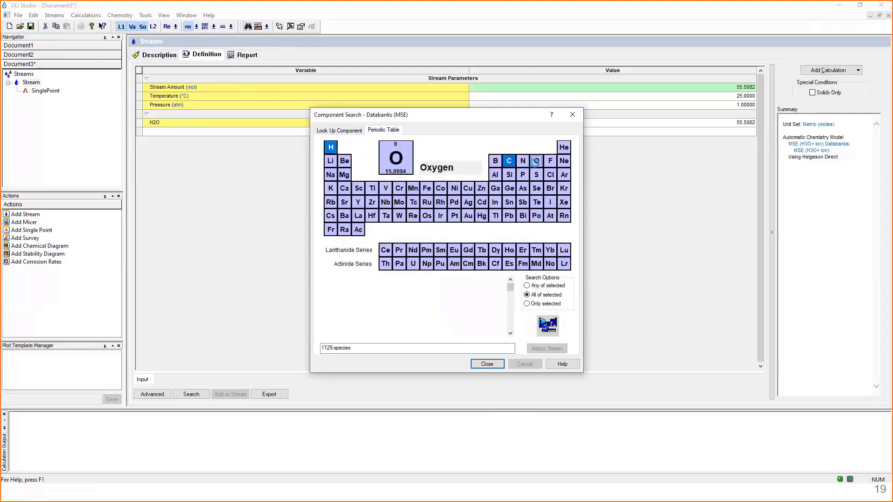
# - Add chlorine to the elements searched in the MSE databank and browse the species containing all selected elements
pyautogui.click(550, 176)
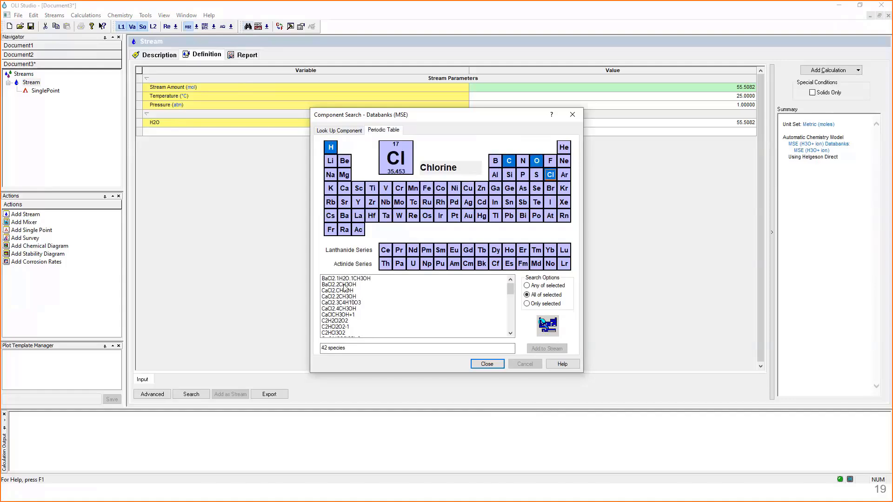
pyautogui.scroll(-2, 341, 294)
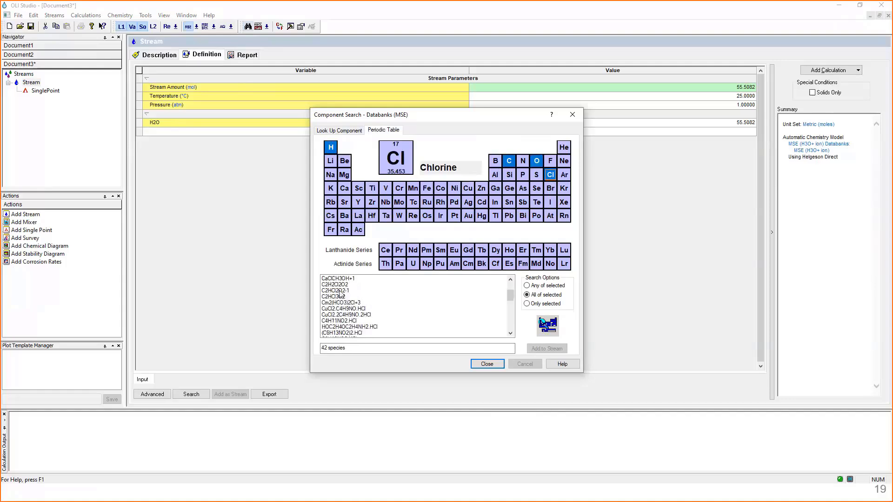
pyautogui.scroll(-1, 341, 294)
pyautogui.scroll(-4, 341, 294)
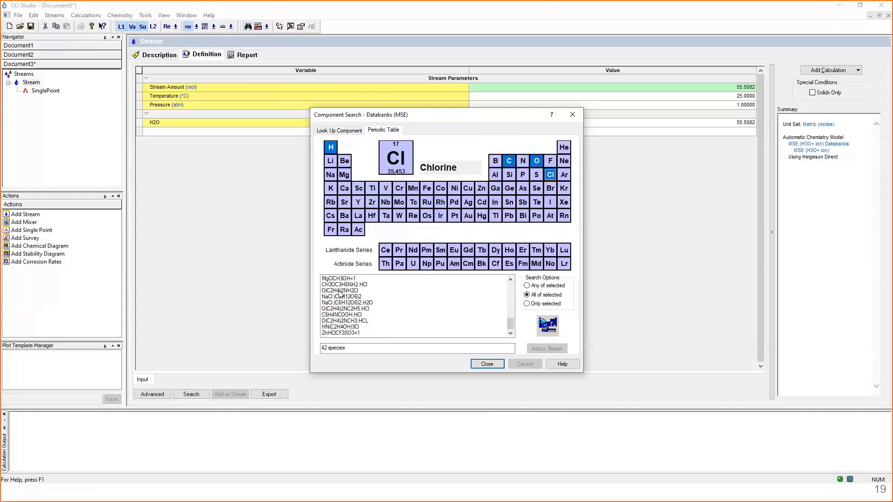
pyautogui.scroll(7, 341, 294)
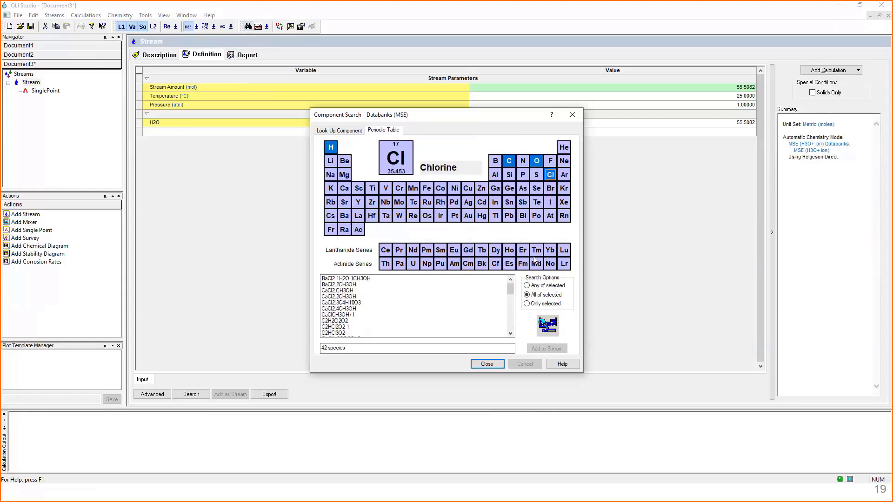
# - Search for species with any of the selected elements, compare with only the selected elements, and close the component search
pyautogui.click(527, 286)
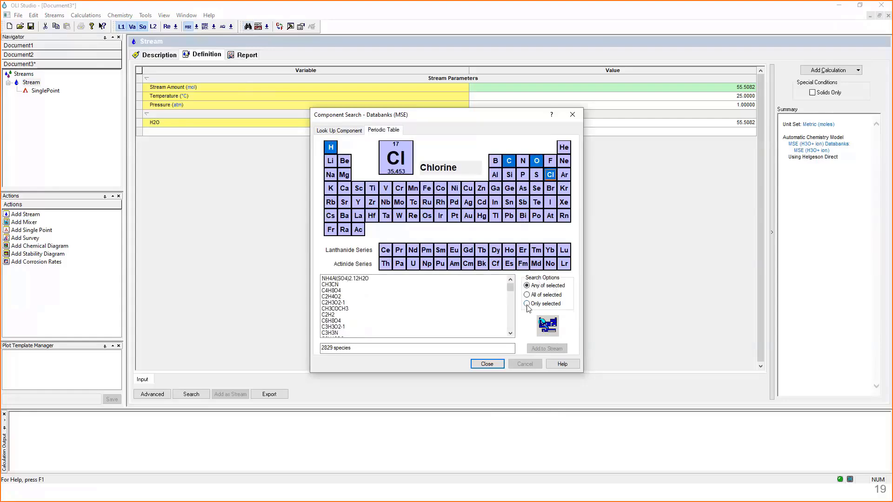
pyautogui.click(527, 305)
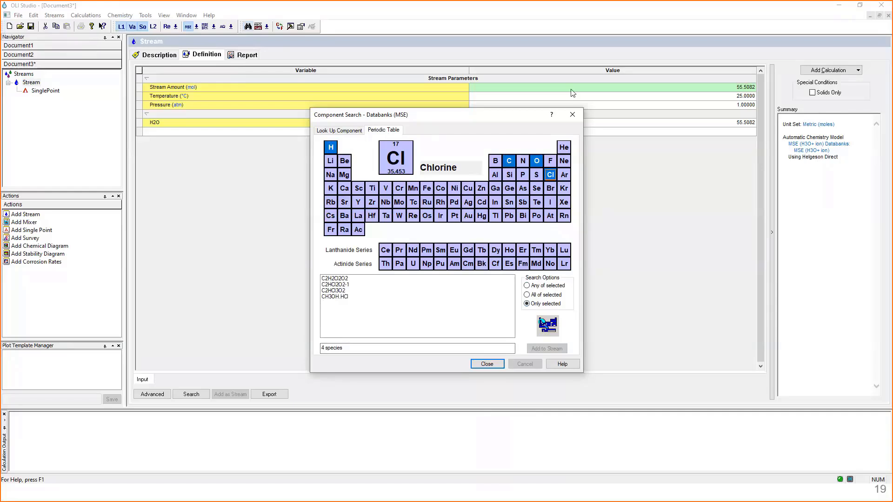
pyautogui.click(487, 364)
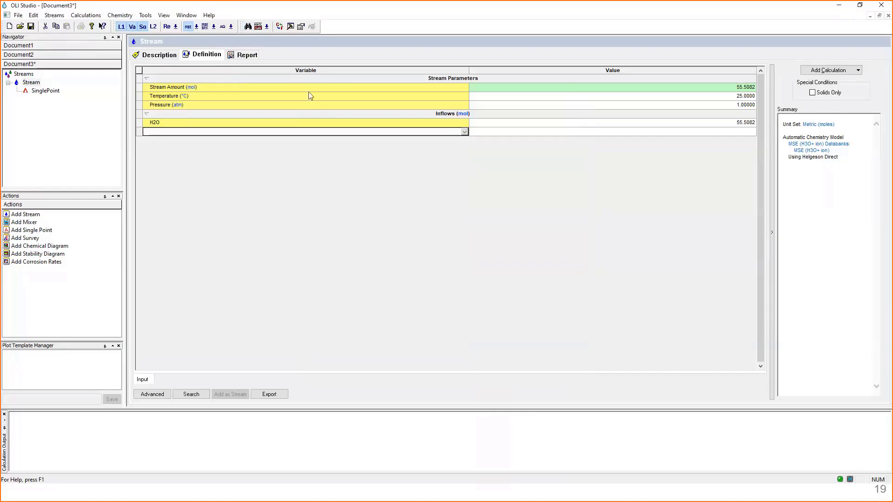
# - Set the component name style to Display name in the Names Manager and apply it, keeping the stream's inflows in view
pyautogui.click(259, 28)
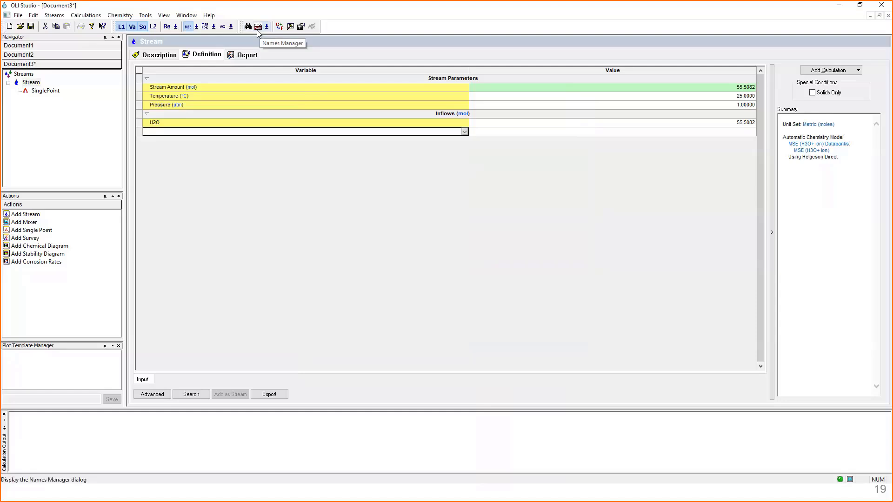
pyautogui.click(258, 28)
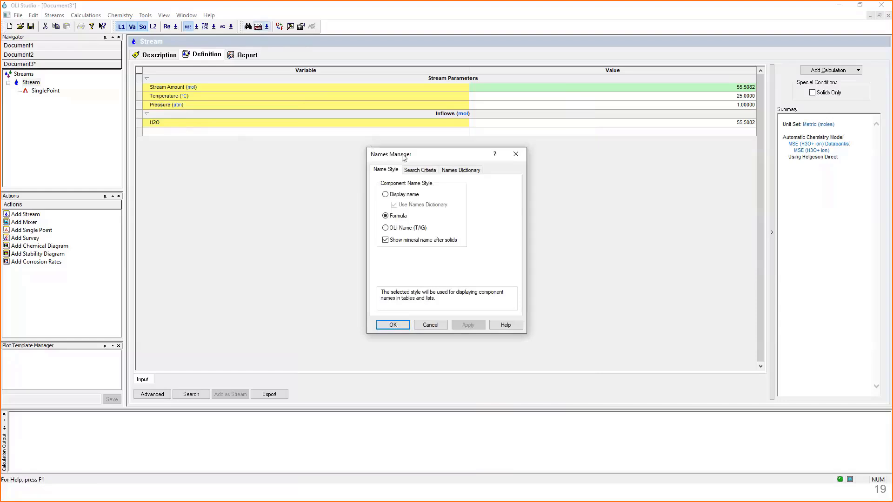
pyautogui.moveTo(503, 157); pyautogui.dragTo(606, 154)
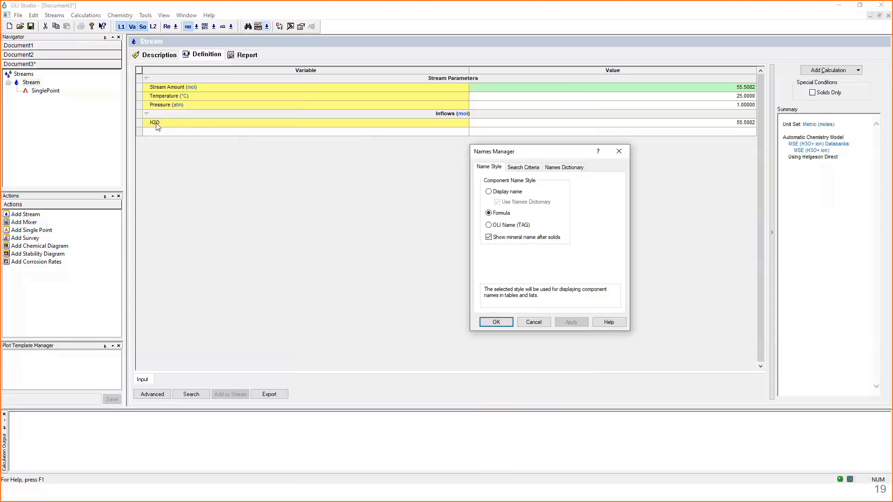
pyautogui.click(489, 192)
pyautogui.click(576, 325)
# - Restore the component name style to Formula and close the Names Manager
pyautogui.click(495, 215)
pyautogui.click(579, 325)
pyautogui.click(502, 325)
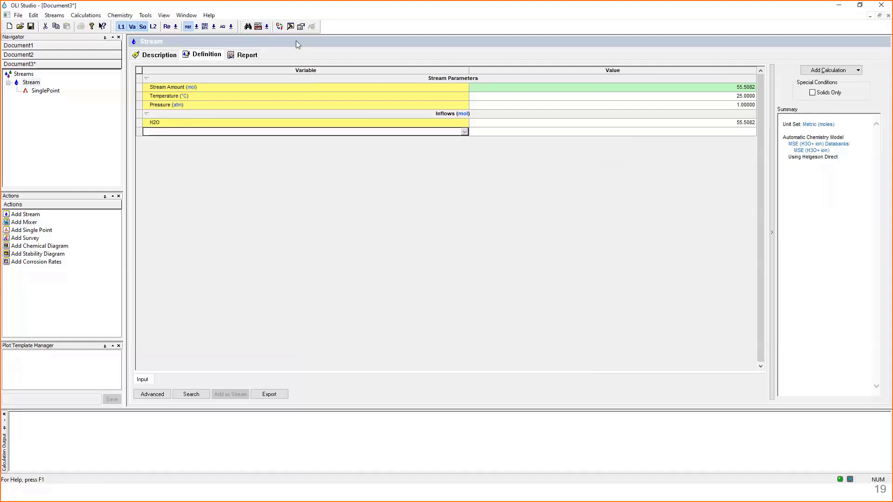
# - Open the stream's Units Manager, examine the customizable composition units for the metric set, and return to the unit set selection
pyautogui.click(280, 26)
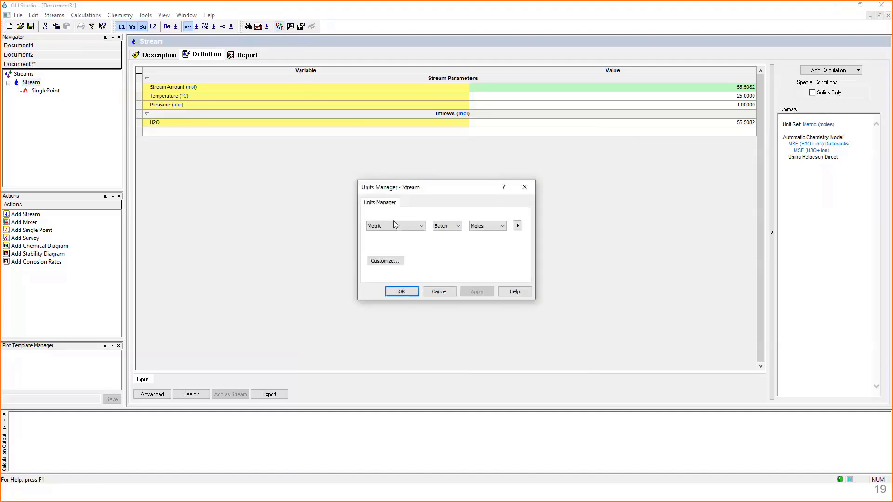
pyautogui.click(398, 262)
pyautogui.press('Escape')
pyautogui.click(392, 261)
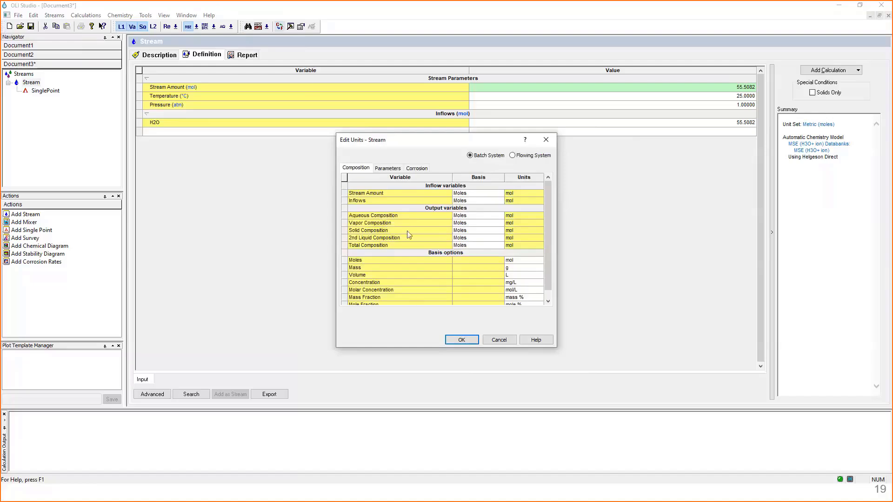
pyautogui.click(485, 340)
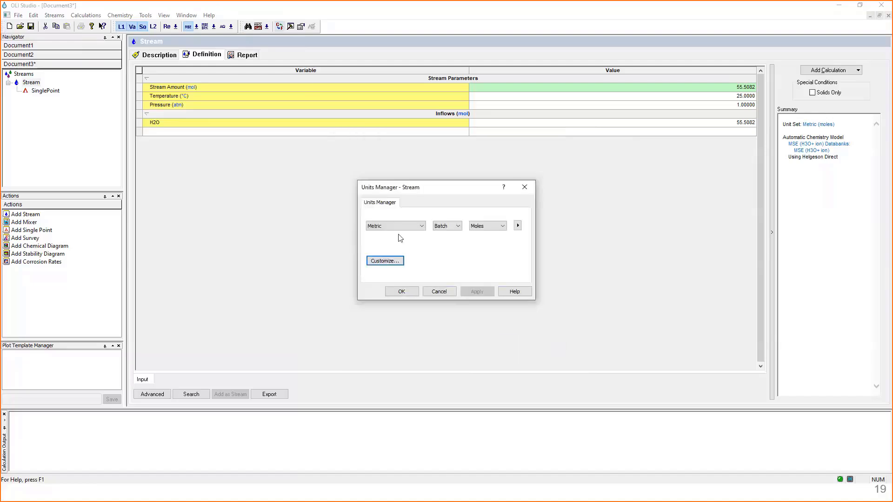
# - Try the English unit set for the stream, examine its stream amount basis and units, and discard the unit changes
pyautogui.click(421, 226)
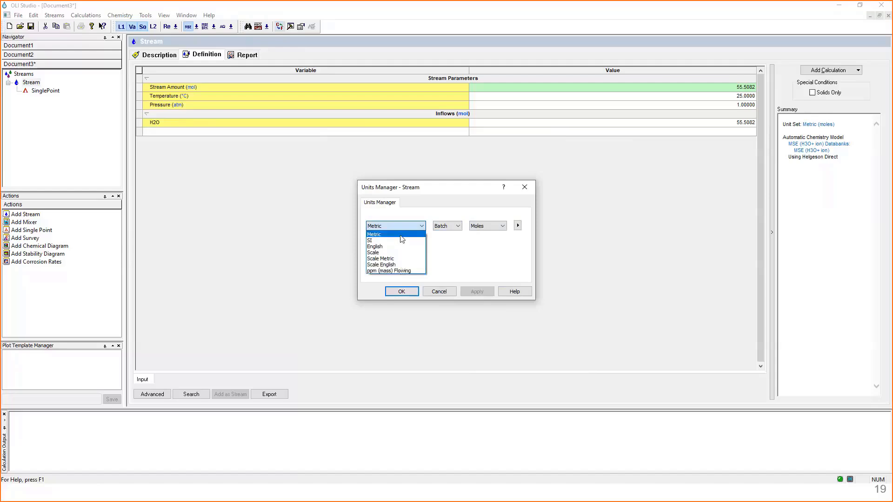
pyautogui.click(403, 217)
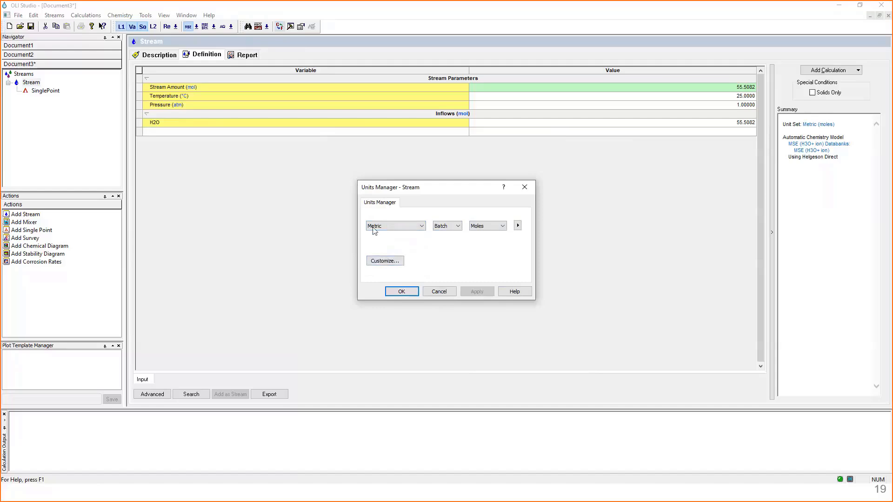
pyautogui.click(397, 228)
pyautogui.click(395, 247)
pyautogui.click(376, 262)
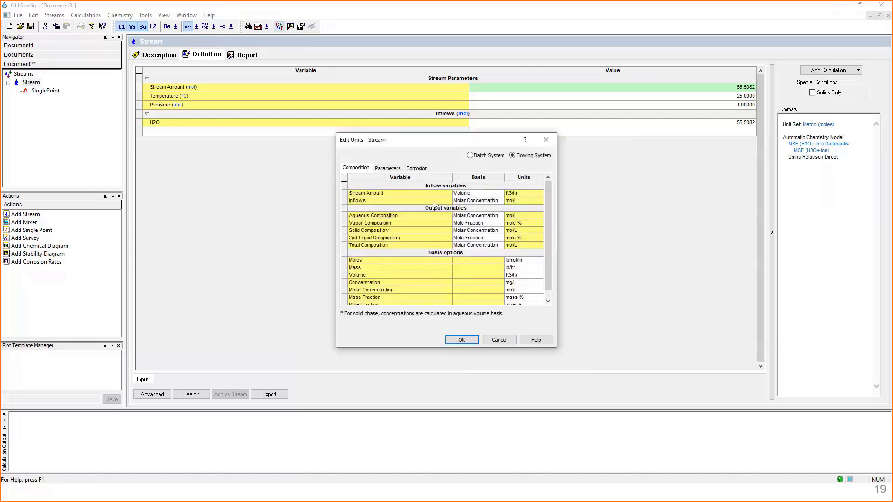
pyautogui.click(523, 196)
pyautogui.moveTo(510, 198)
pyautogui.click(494, 340)
pyautogui.click(429, 293)
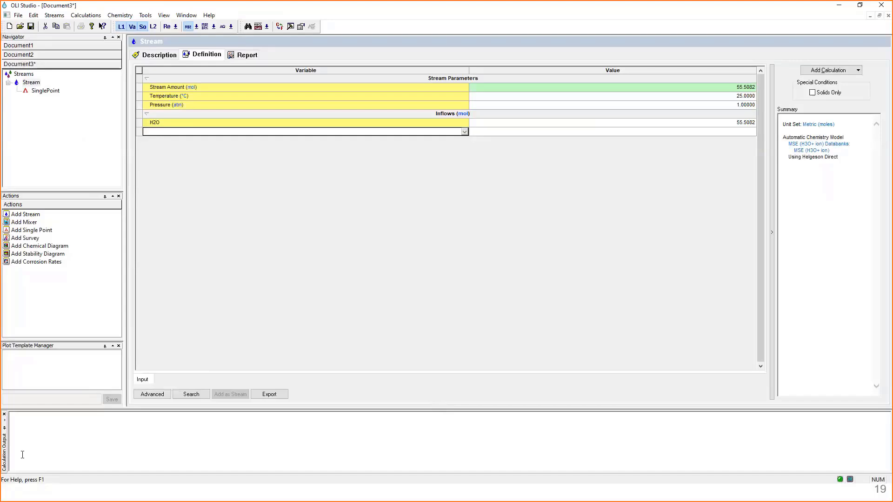
pyautogui.click(29, 430)
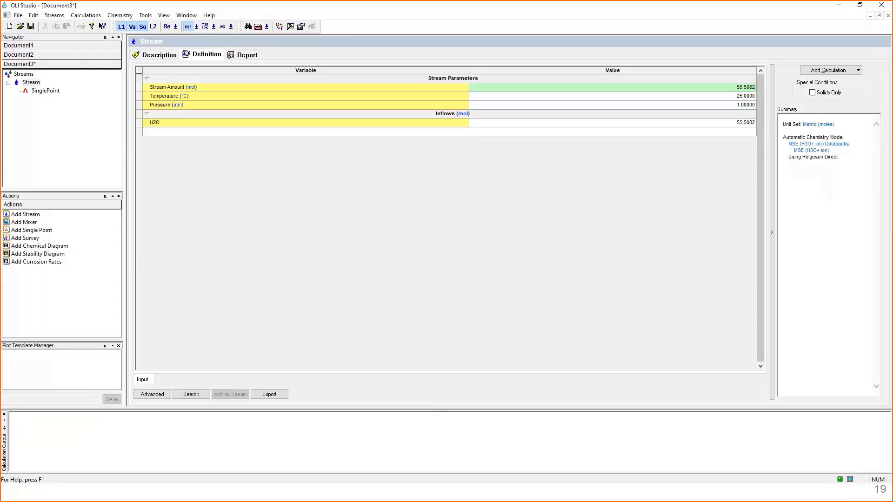
pyautogui.hotkey('alt', 'Tab')
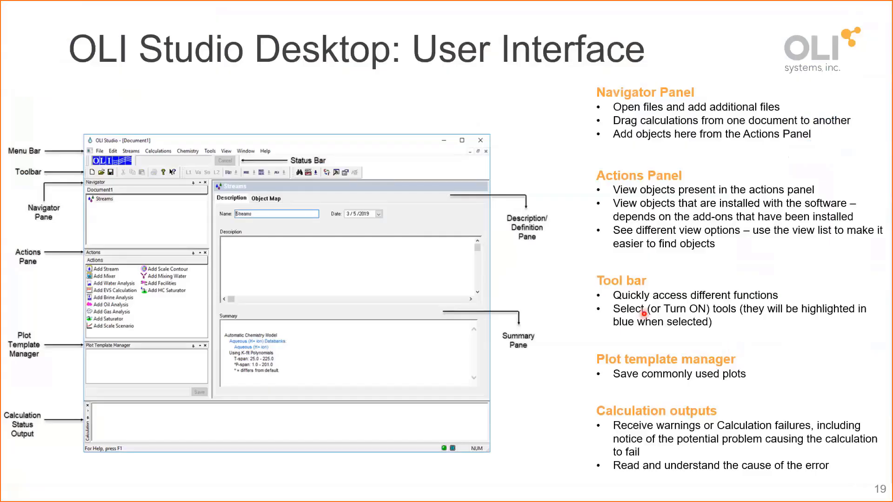
pyautogui.press('Right')
pyautogui.press('Right')
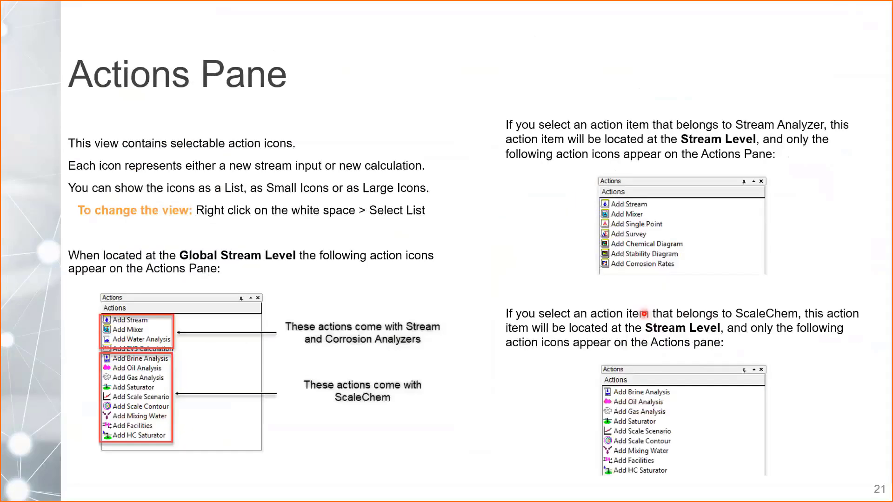
pyautogui.press('Right')
pyautogui.press('Right')
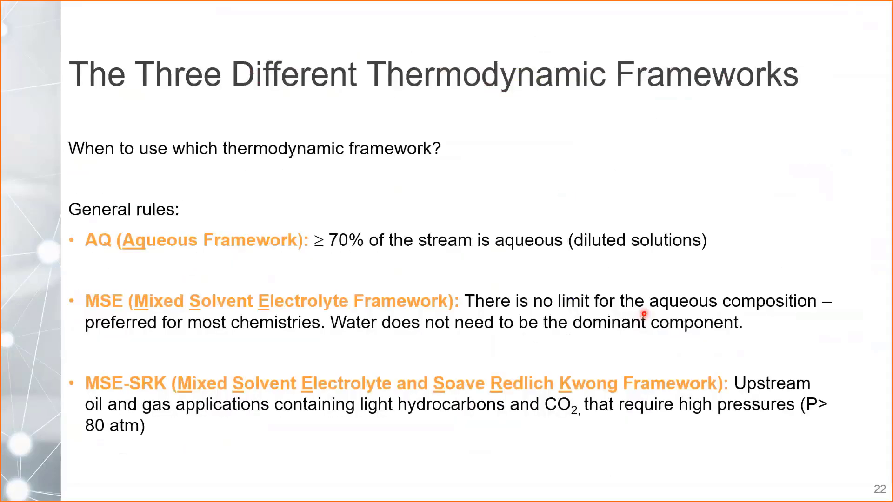
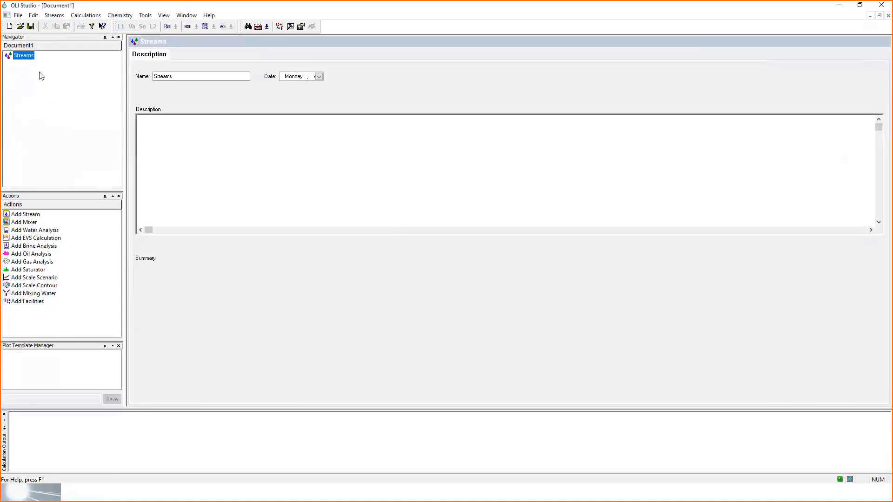
# - Start saving the document under a new name and browse to the CMB case files folder inside CMB Training
pyautogui.click(19, 16)
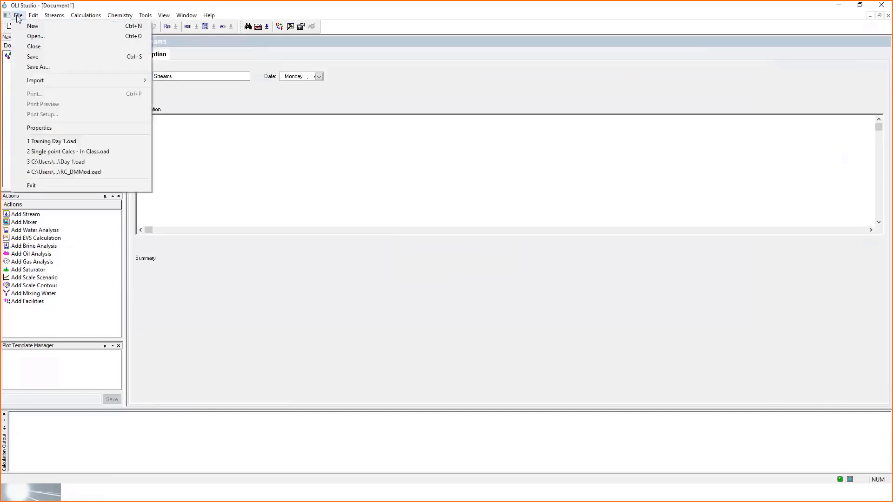
pyautogui.click(33, 68)
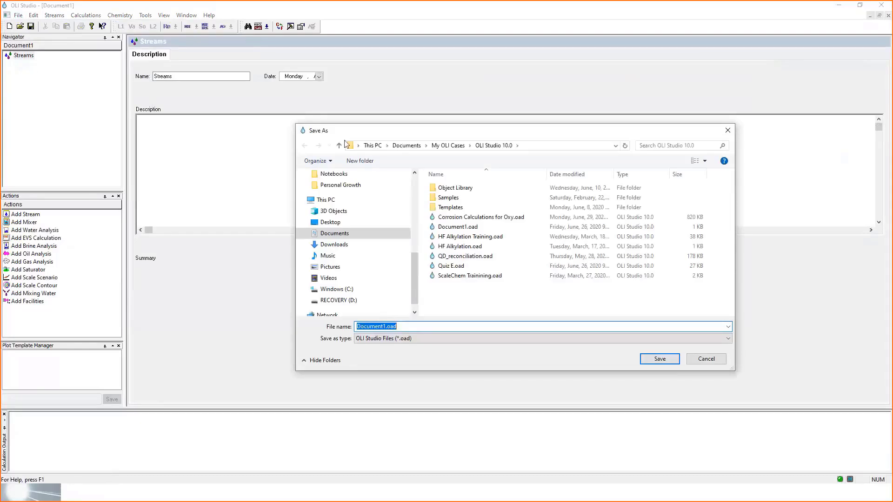
pyautogui.scroll(4, 346, 197)
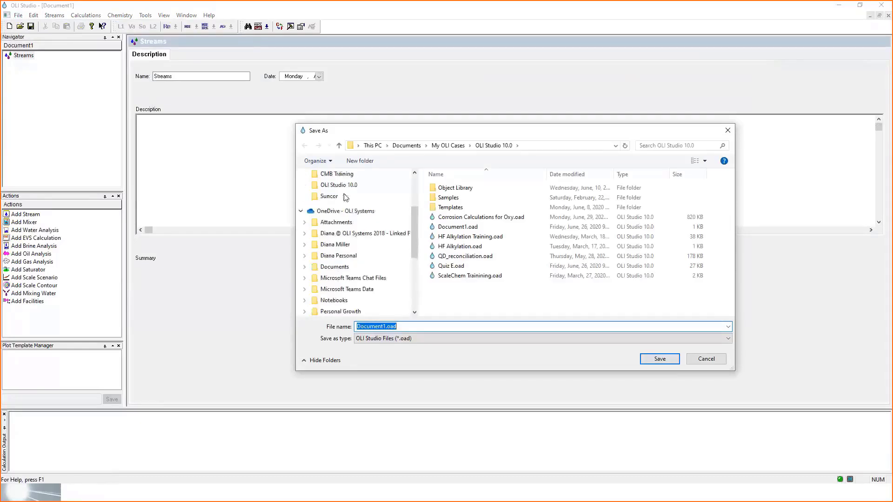
pyautogui.scroll(1, 346, 198)
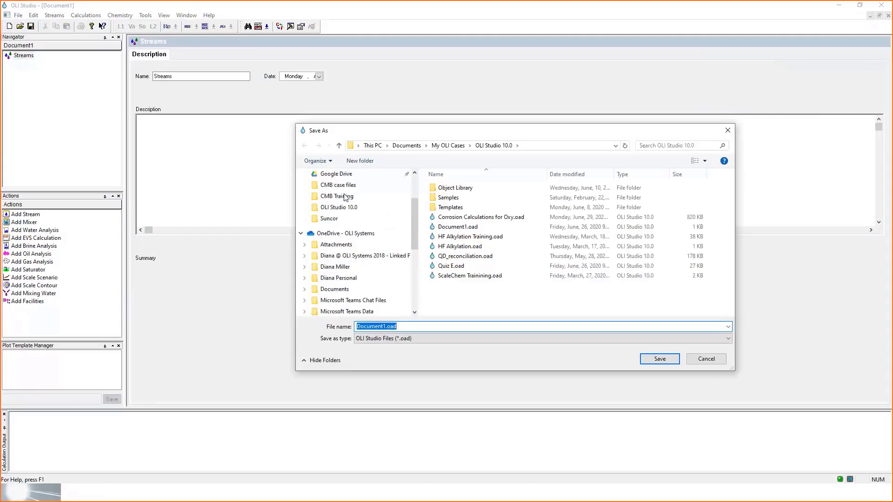
pyautogui.click(367, 197)
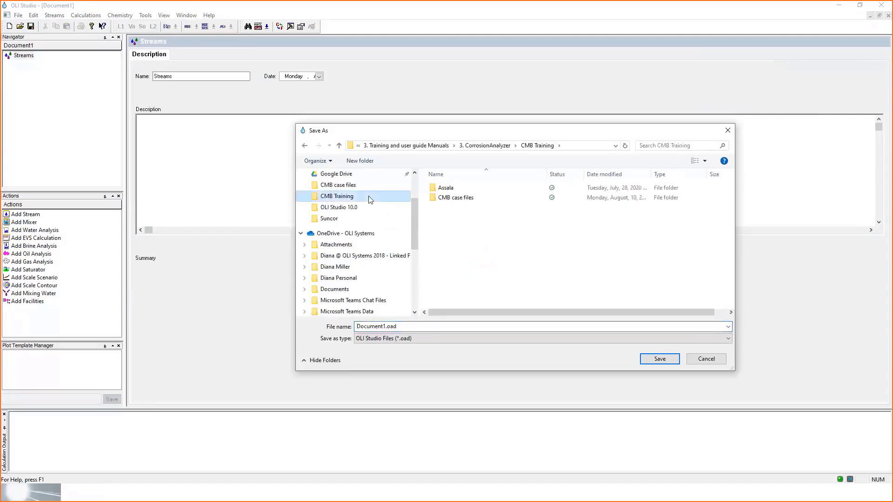
pyautogui.click(471, 200)
pyautogui.doubleClick(471, 200)
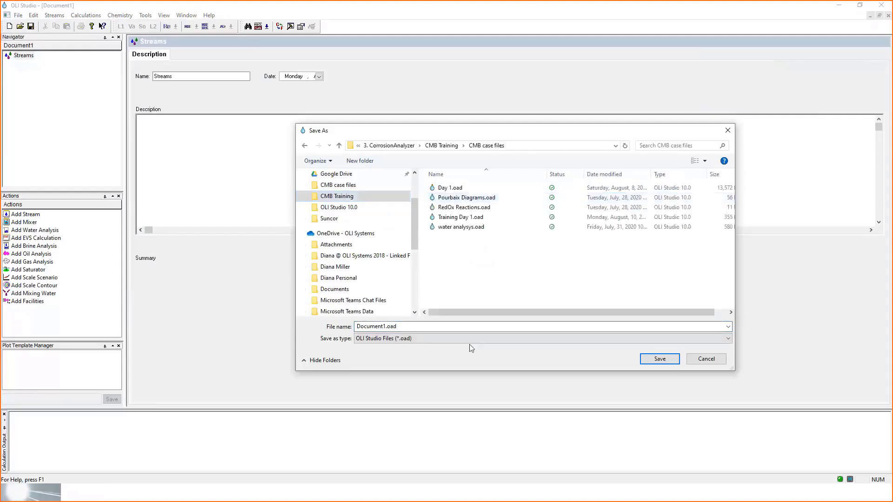
# - Name the file Training CMB Day 1 and save it as an OLI Studio file
pyautogui.doubleClick(447, 326)
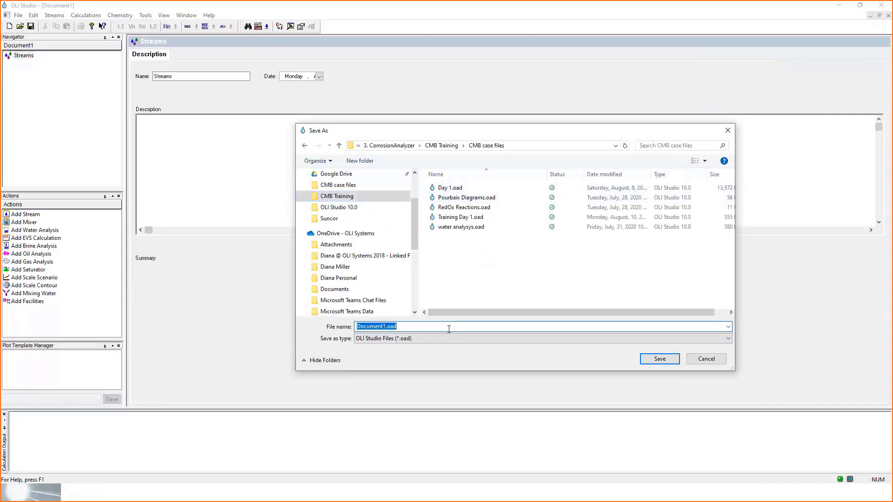
pyautogui.write('Train')
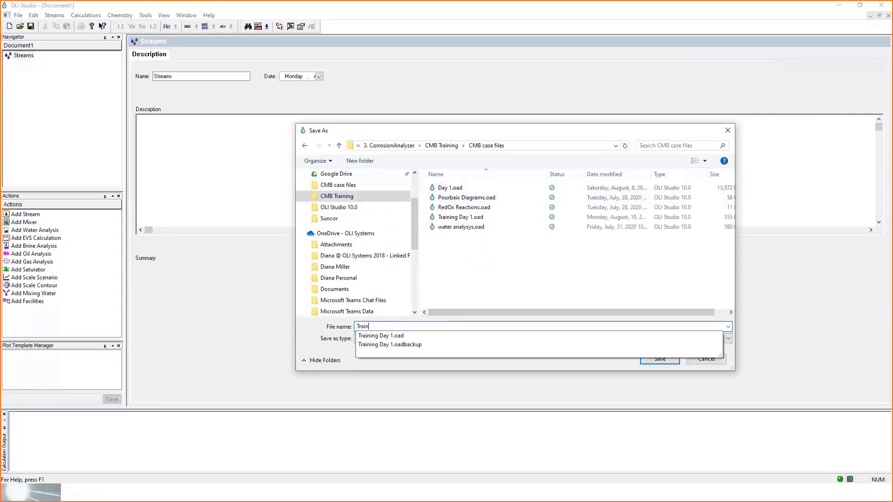
pyautogui.write('ing C')
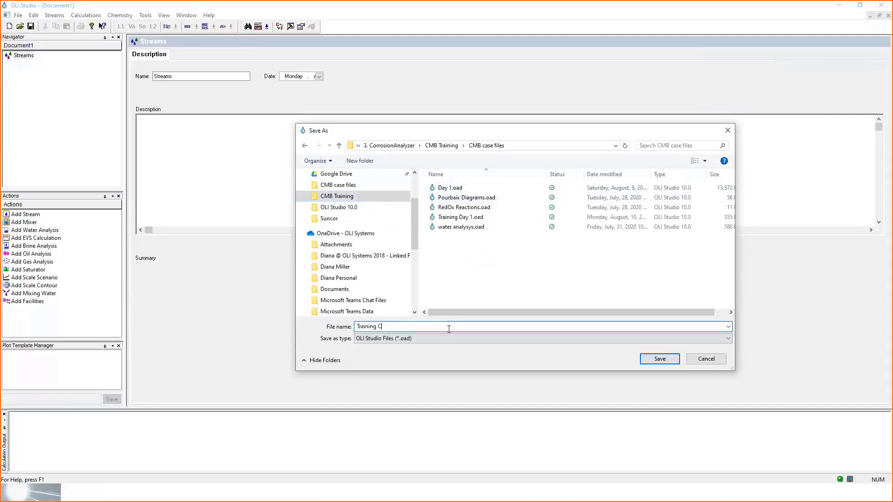
pyautogui.write('MB Day 1')
pyautogui.click(648, 359)
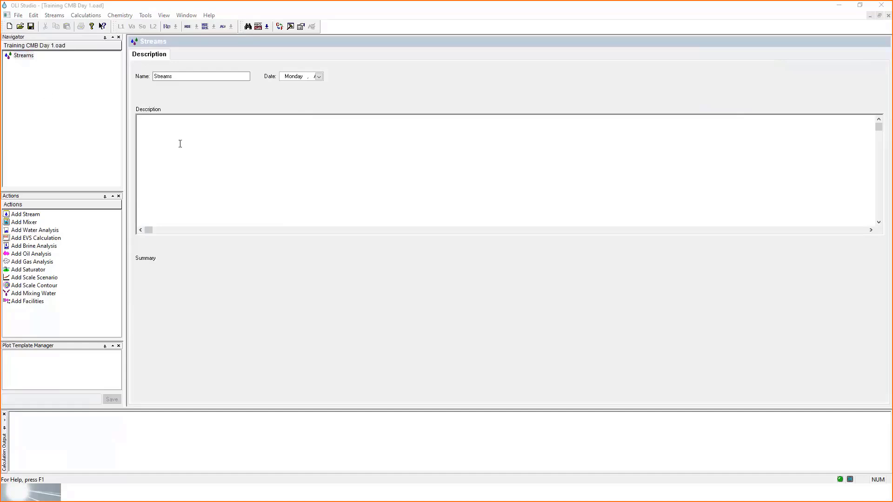
# - Add a new stream to the document and add a Single Point calculation to it
pyautogui.click(48, 84)
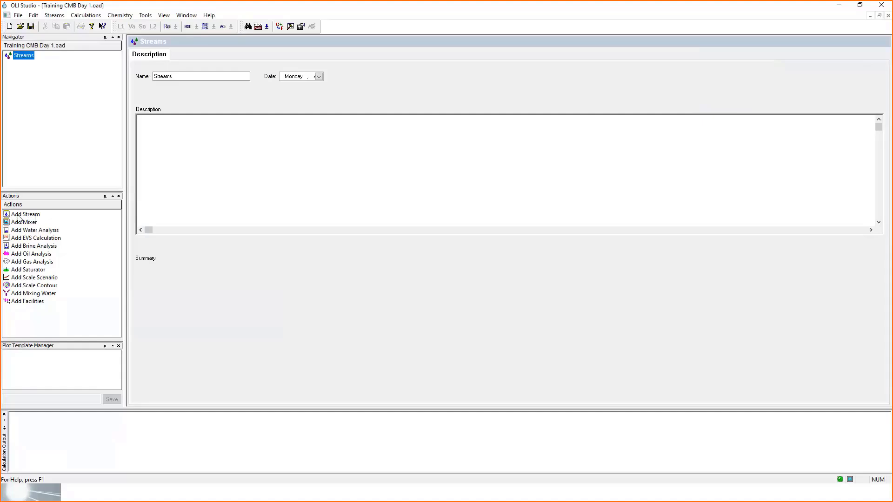
pyautogui.click(55, 18)
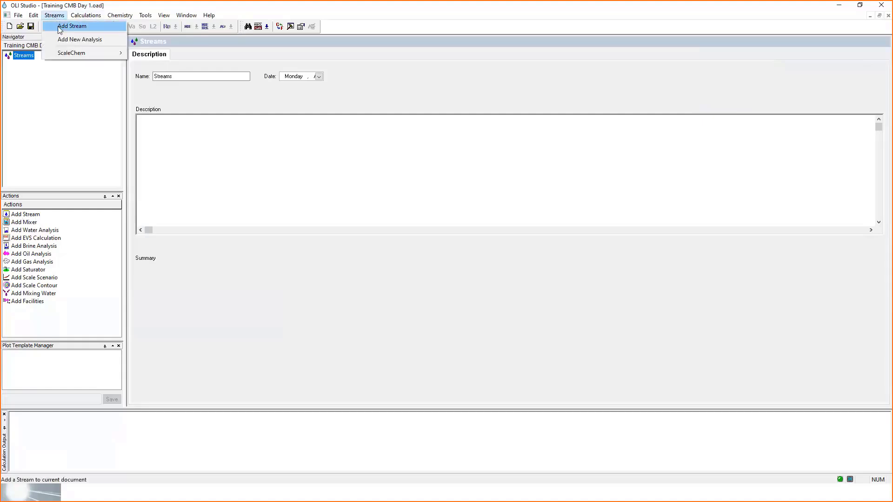
pyautogui.click(60, 28)
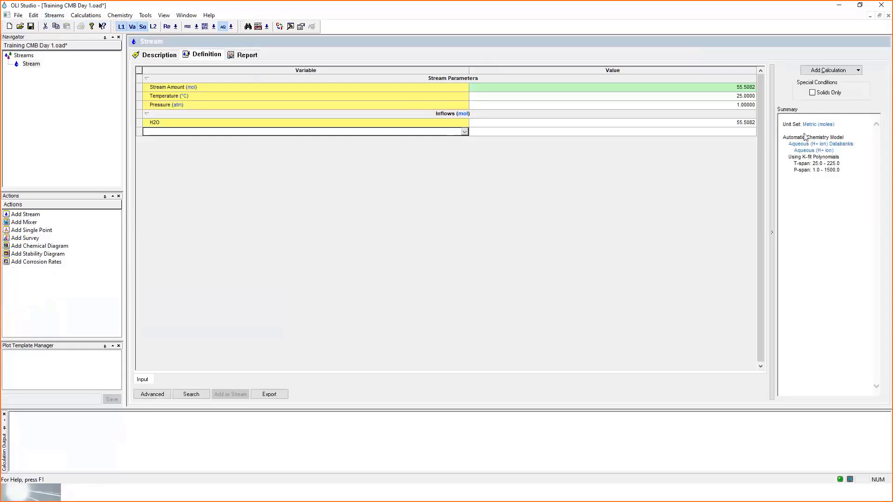
pyautogui.click(858, 70)
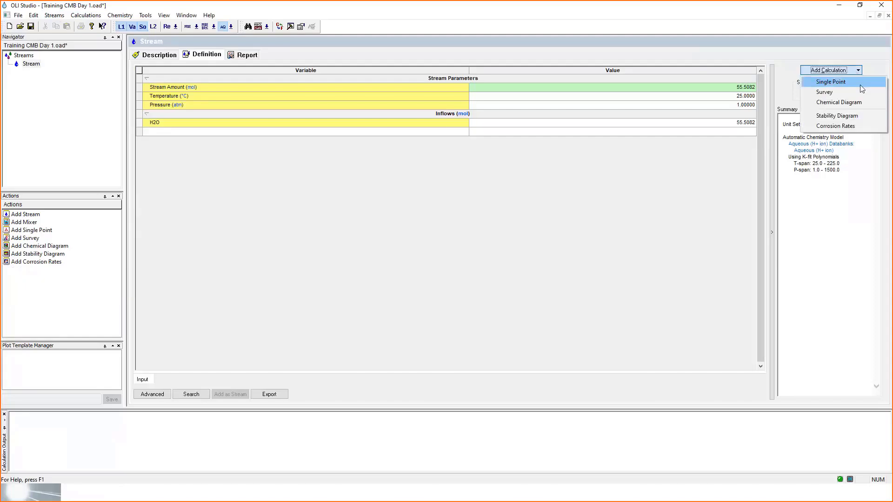
pyautogui.click(860, 84)
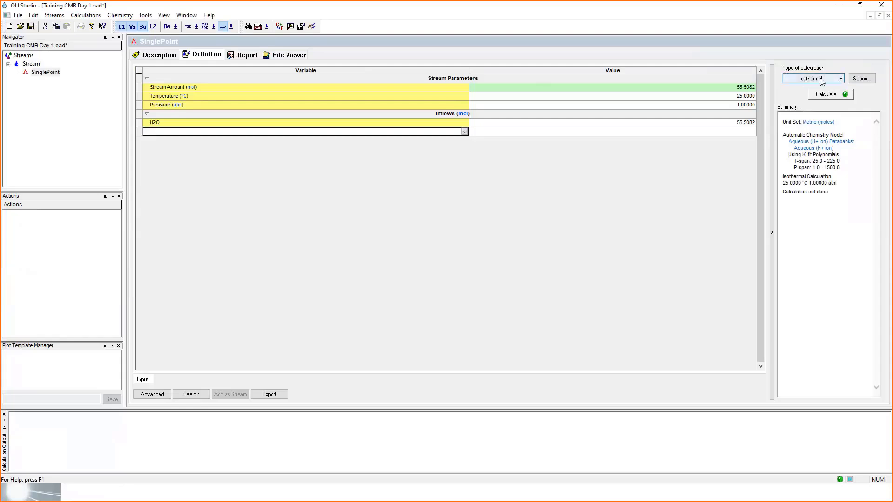
# - Examine the calculation types offered for the single point and their definitions slide, and advance to the isothermal calculation example slide
pyautogui.click(831, 83)
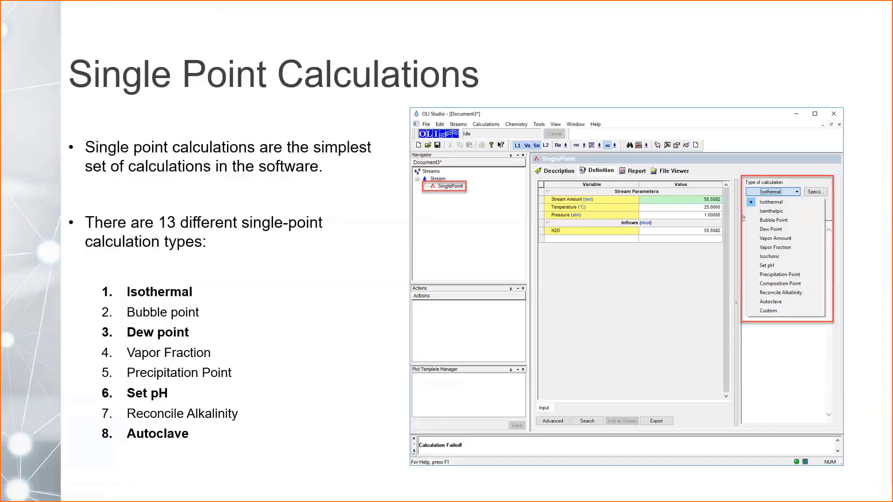
pyautogui.press('Right')
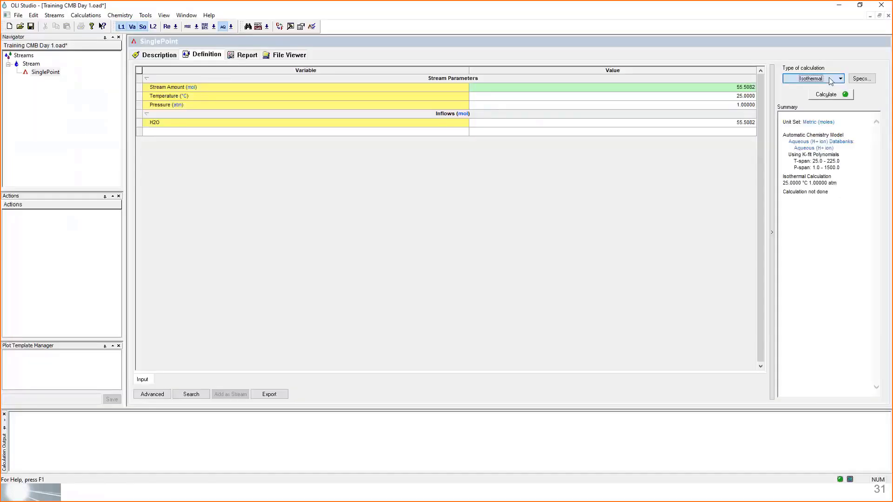
pyautogui.click(840, 78)
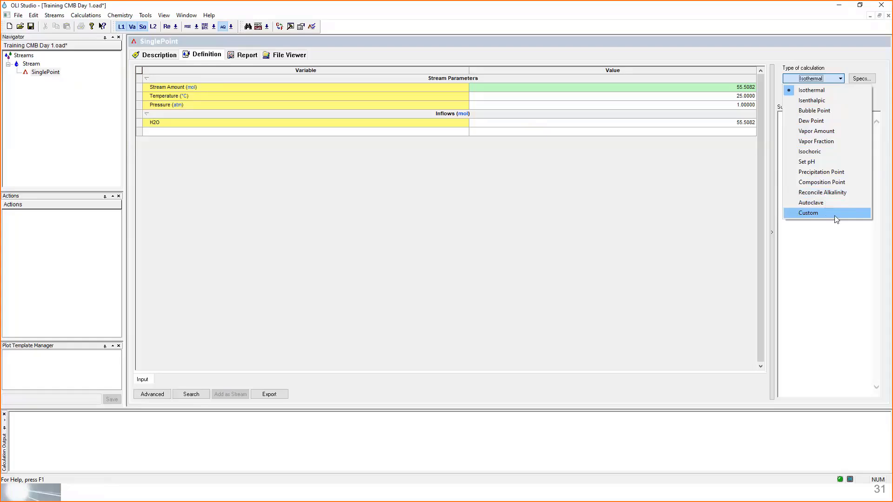
pyautogui.click(702, 270)
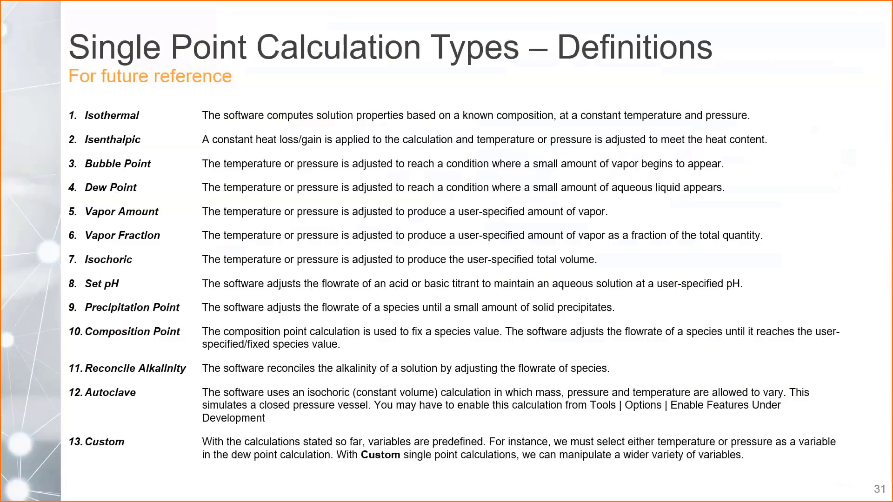
pyautogui.press('Right')
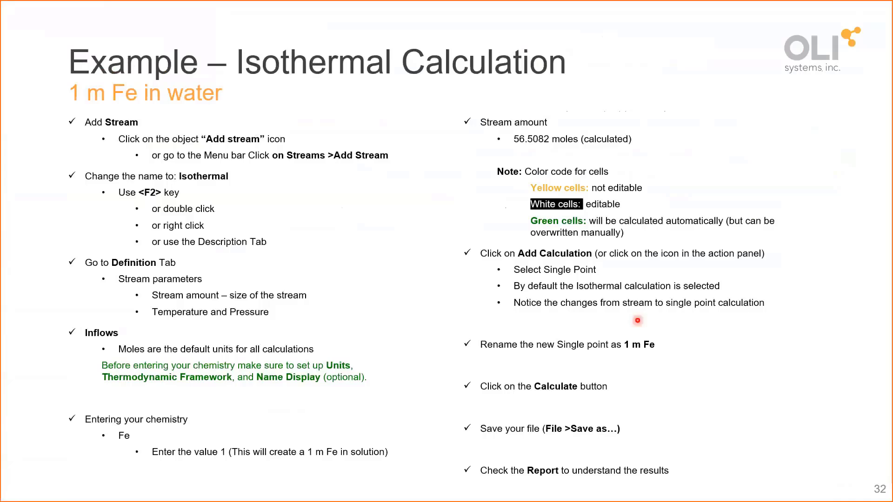
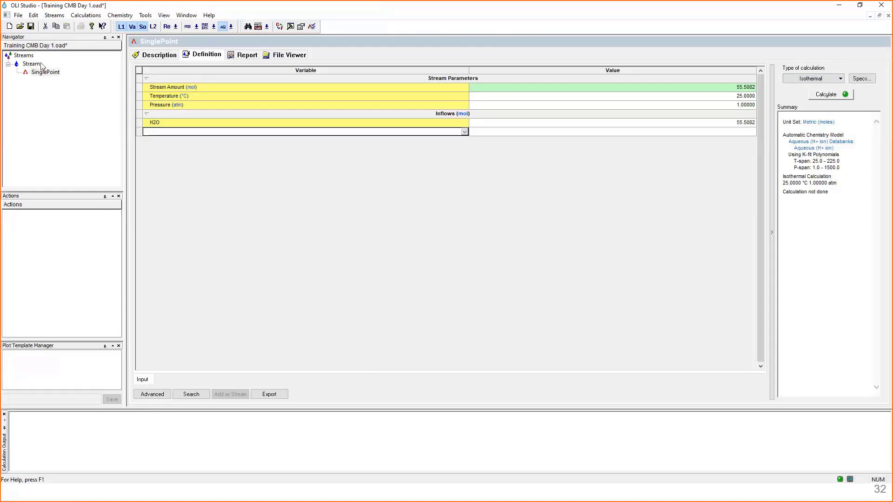
# - Delete the existing stream together with its single point calculation, and add a new stream to the document
pyautogui.rightClick(29, 65)
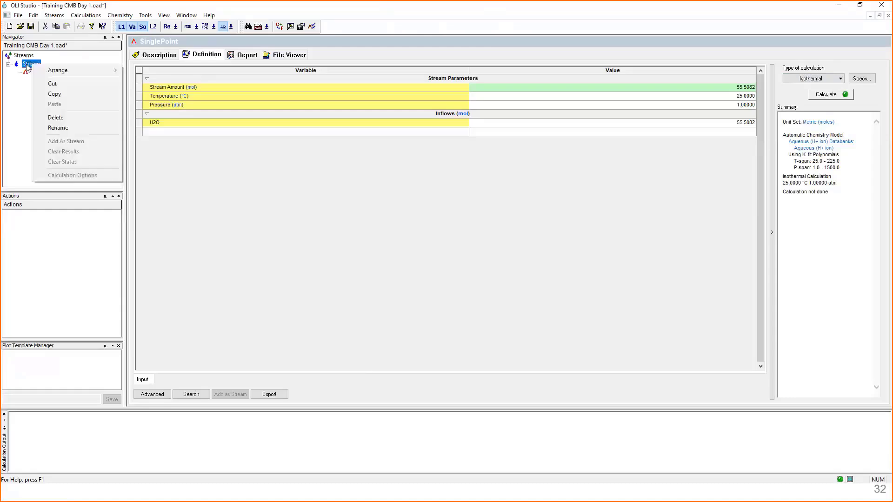
pyautogui.click(77, 115)
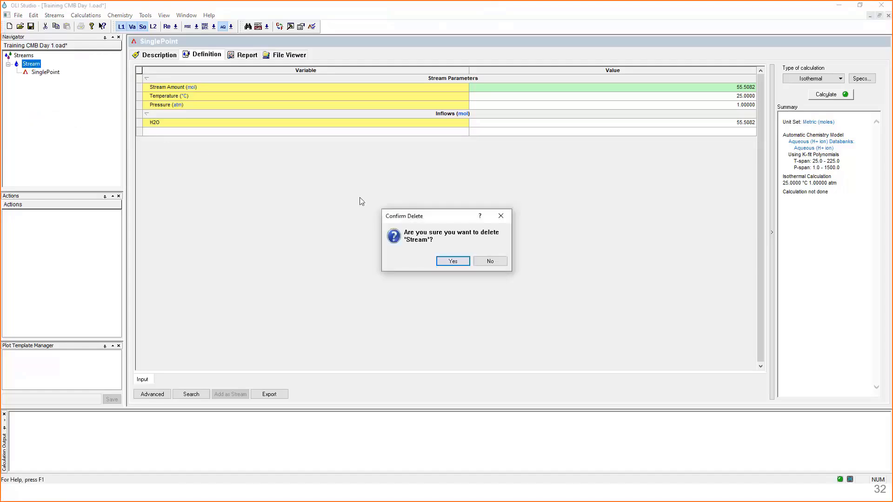
pyautogui.click(453, 261)
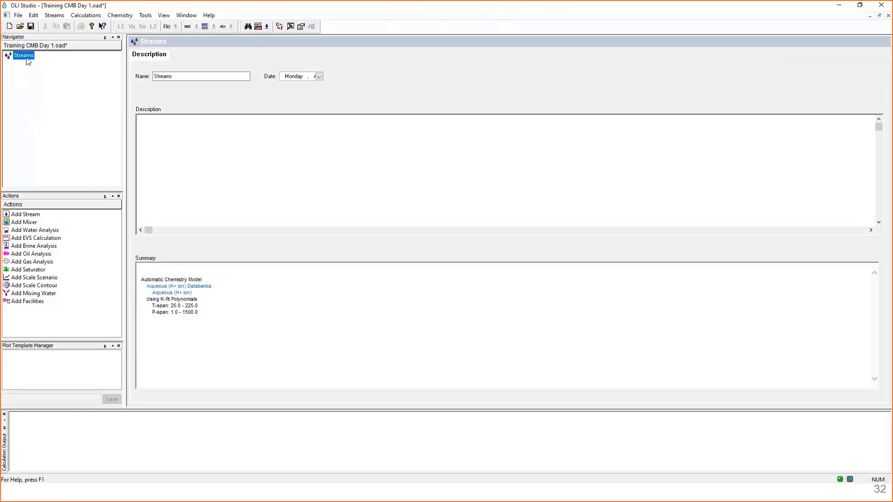
pyautogui.doubleClick(22, 216)
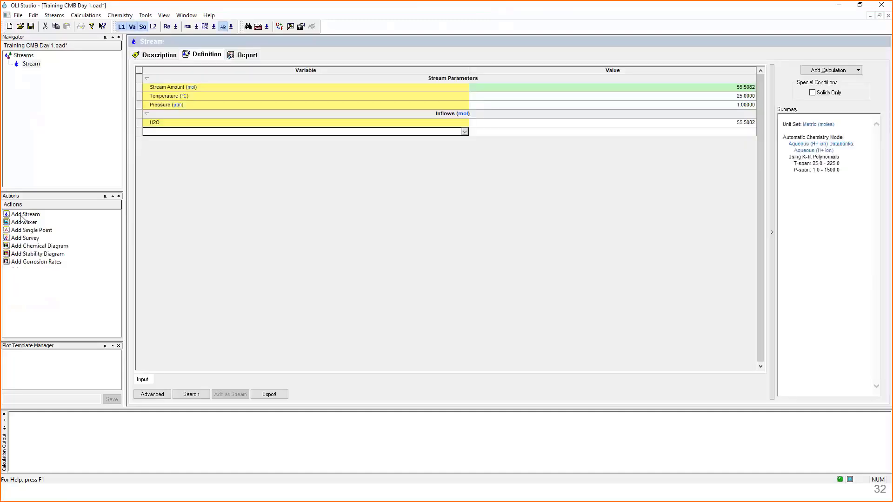
pyautogui.click(55, 15)
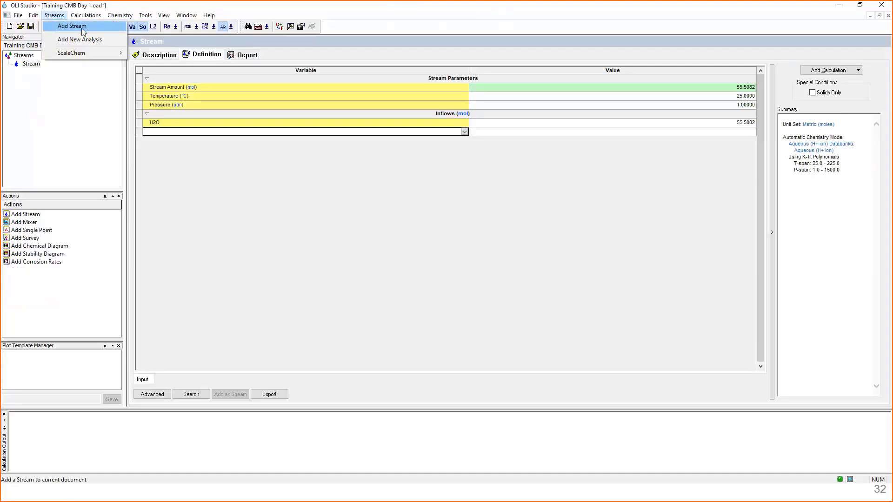
pyautogui.click(69, 85)
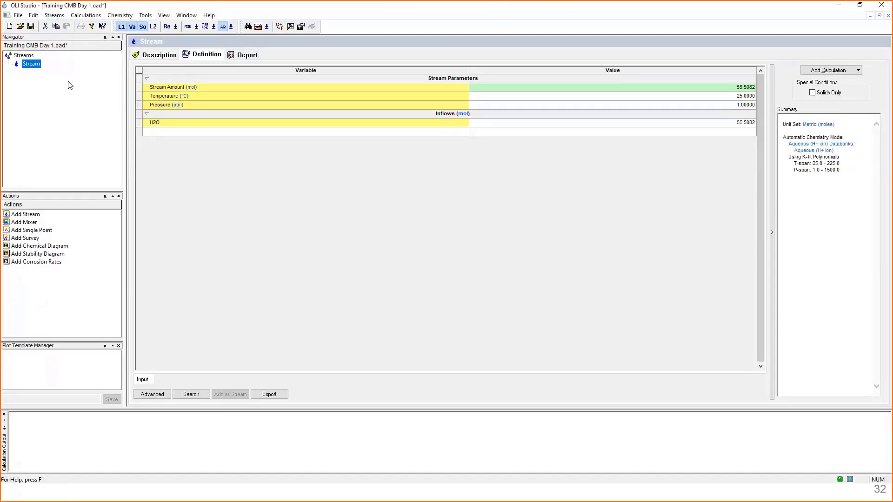
# - Rename the new stream to Isothermal in its description
pyautogui.click(31, 64)
pyautogui.rightClick(32, 65)
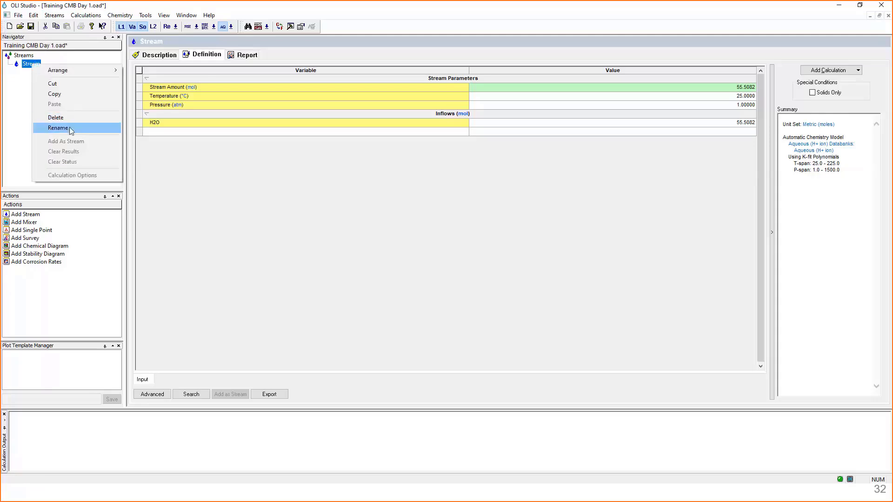
pyautogui.click(18, 78)
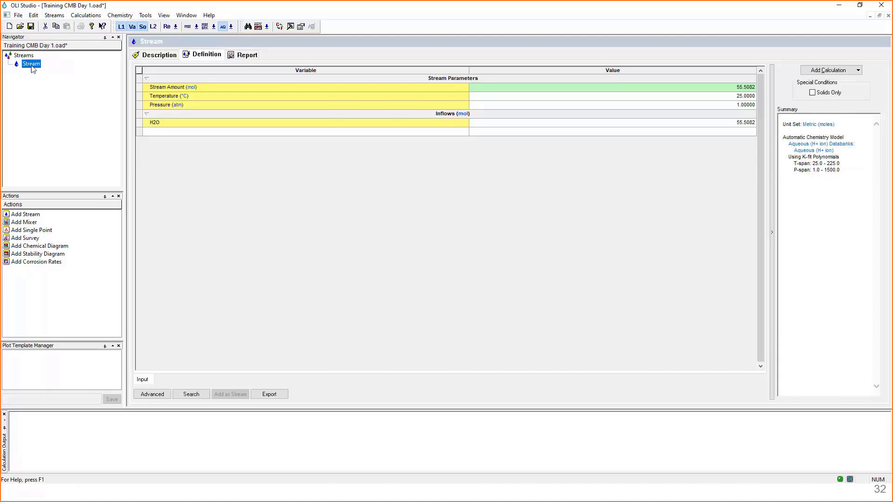
pyautogui.click(33, 69)
pyautogui.click(146, 59)
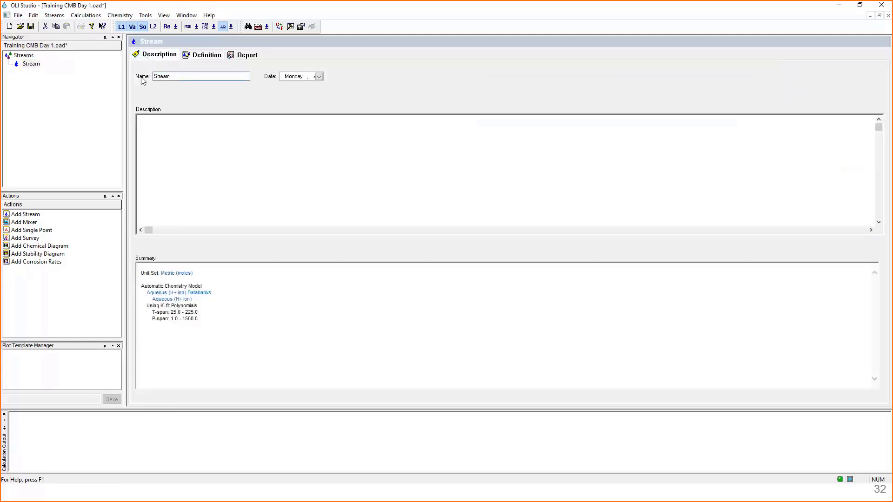
pyautogui.moveTo(171, 76); pyautogui.dragTo(143, 74)
pyautogui.press('BackSpace')
pyautogui.write('Isothermal')
# - Enter the stream's description text "Isothermal calculation of a 1 m Fe solution"
pyautogui.click(226, 144)
pyautogui.write('Isothermal ca')
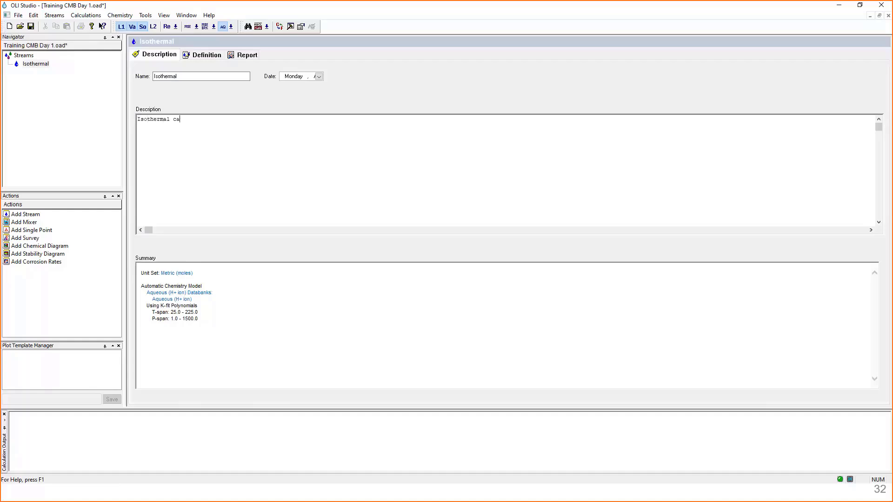
pyautogui.write('lculation of')
pyautogui.write('a 1 m Fe solution')
# - Open the Isothermal stream's definition and examine its stream amount, temperature and pressure parameters at an enlarged grid size
pyautogui.click(207, 56)
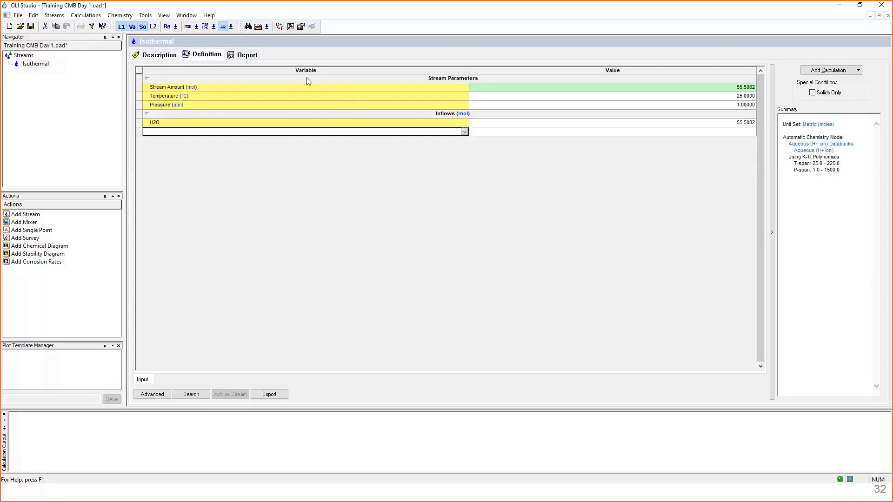
pyautogui.click(390, 80)
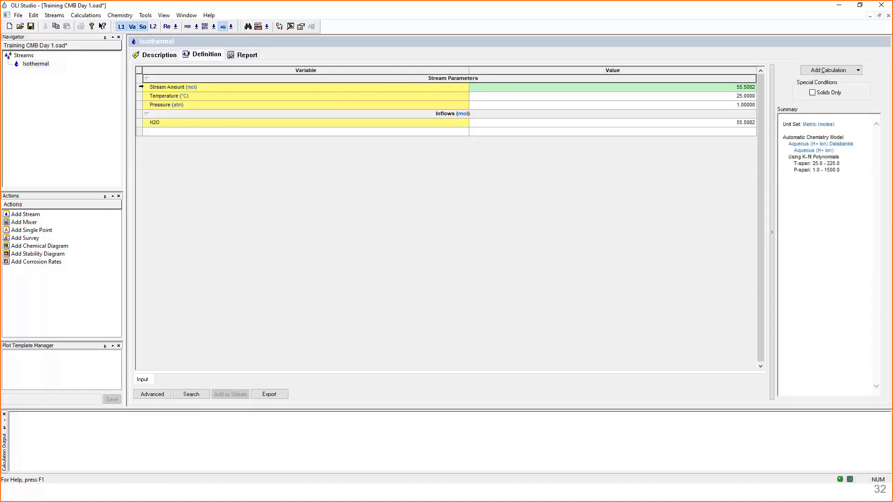
pyautogui.moveTo(141, 86); pyautogui.dragTo(141, 105)
pyautogui.click(236, 87)
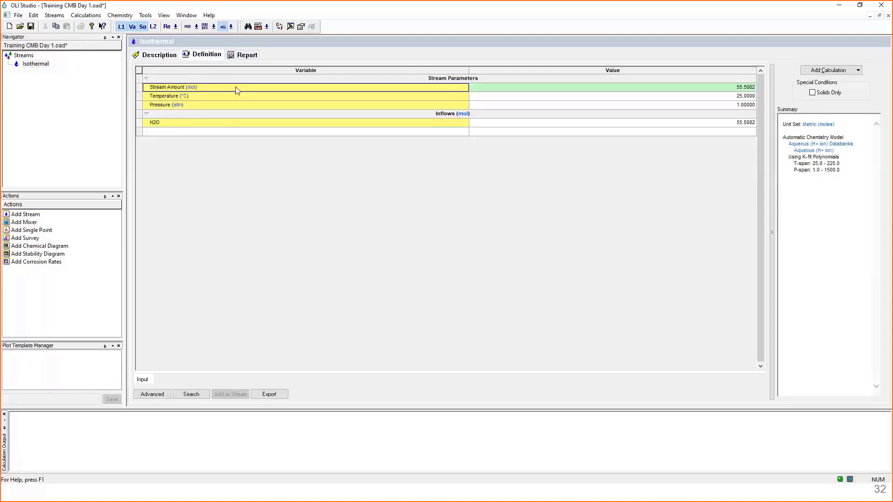
pyautogui.scroll(4, 352, 241)
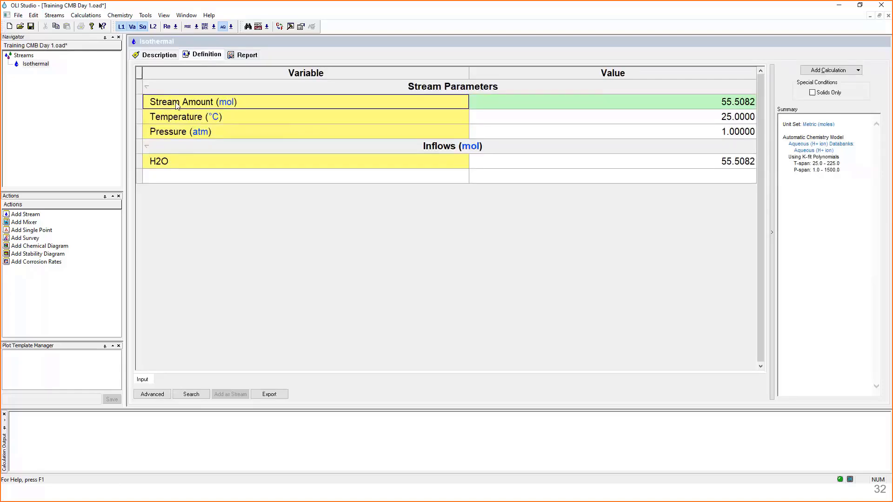
pyautogui.click(607, 107)
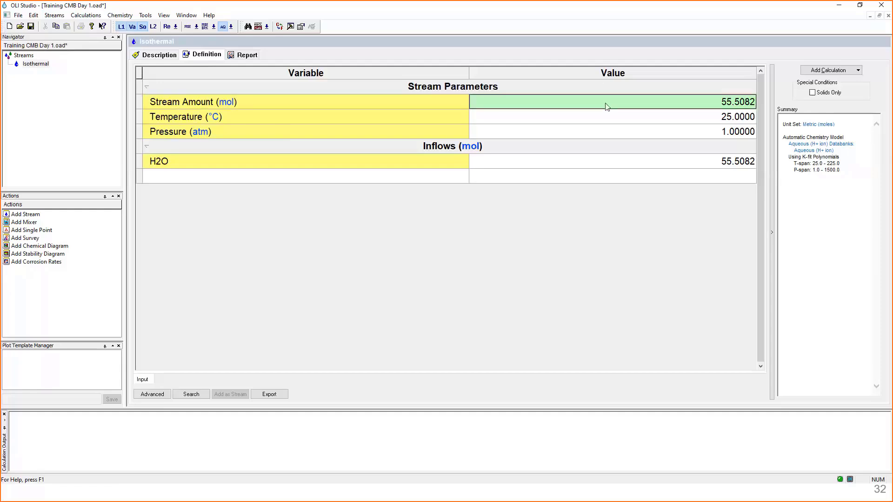
pyautogui.click(372, 123)
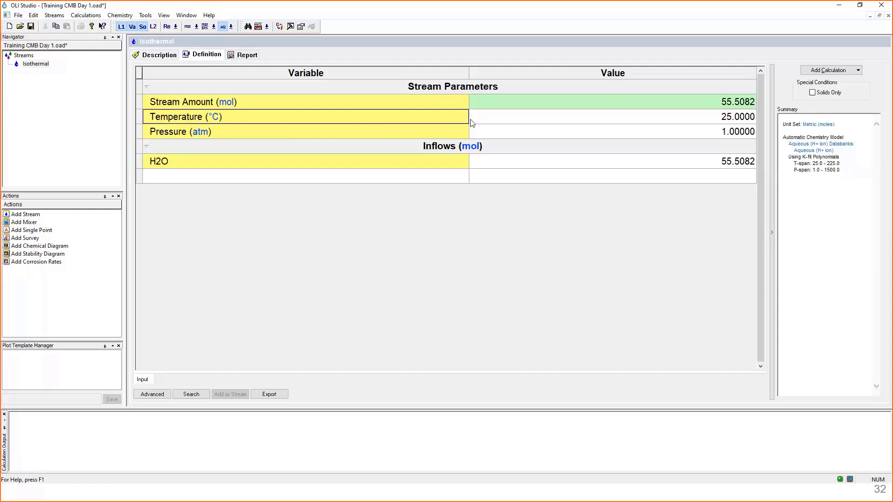
pyautogui.click(390, 134)
pyautogui.click(568, 124)
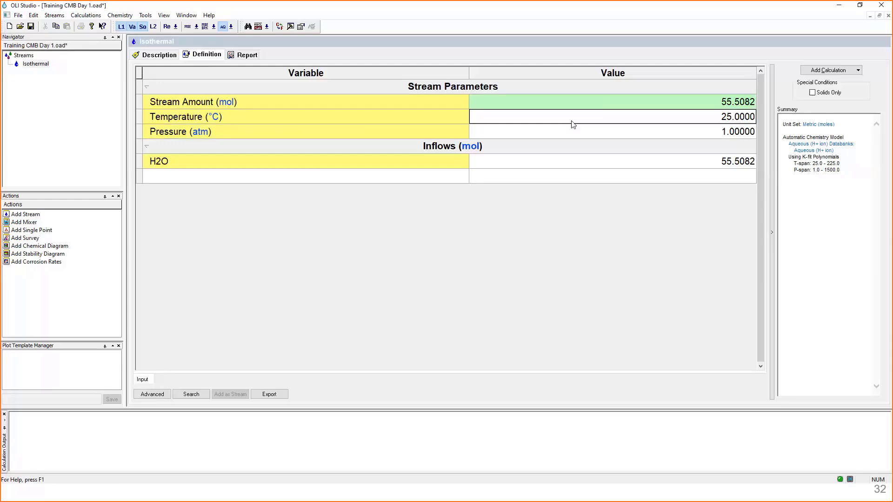
pyautogui.click(616, 137)
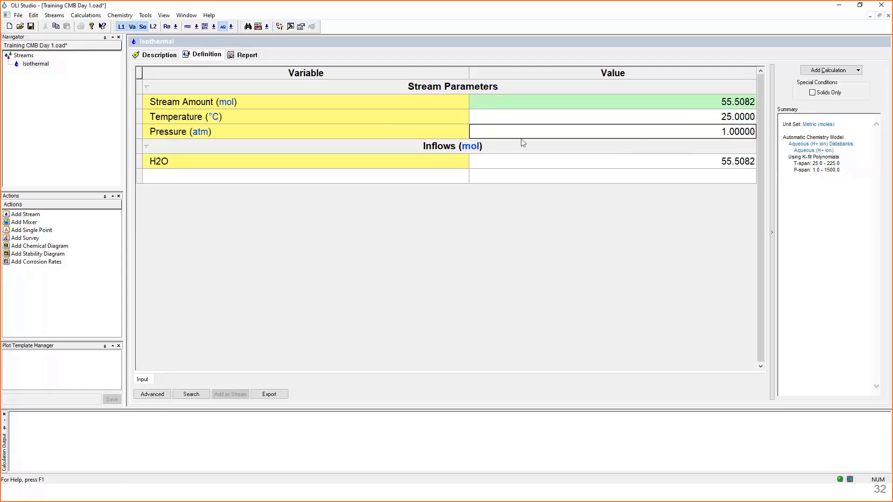
# - Inspect the basis options offered for the Inflows units, and leave the units unchanged
pyautogui.click(472, 147)
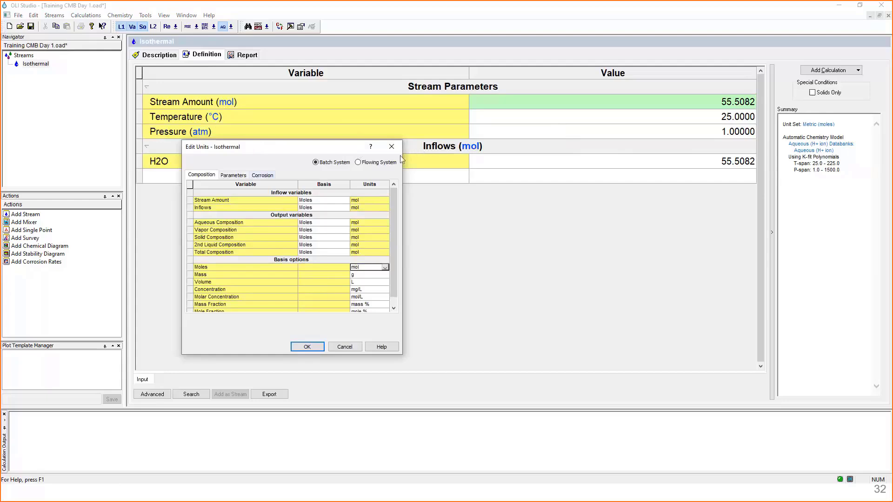
pyautogui.click(195, 207)
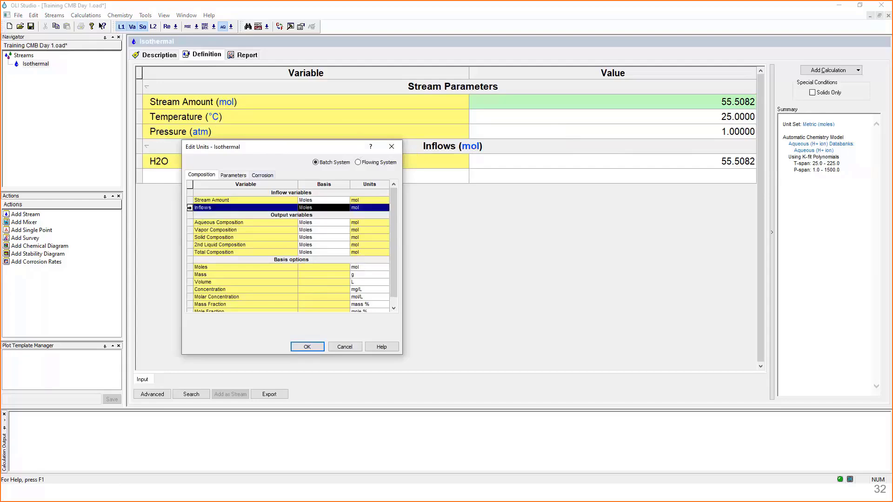
pyautogui.click(329, 207)
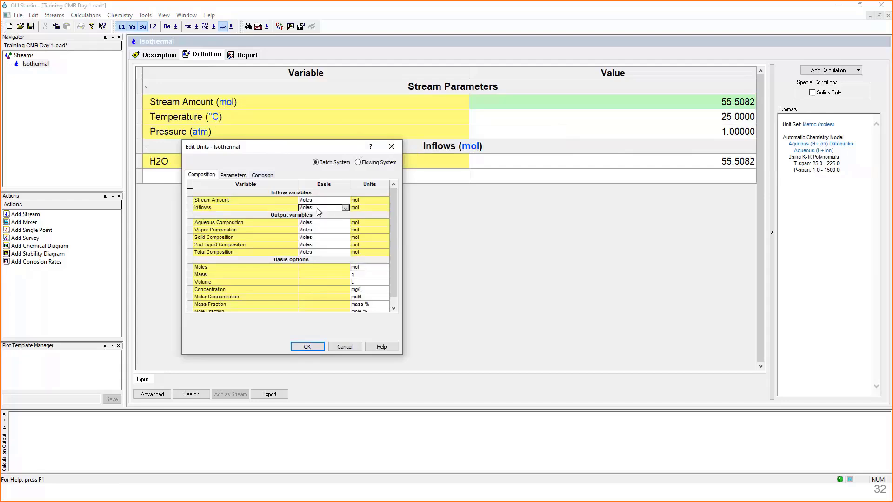
pyautogui.click(346, 208)
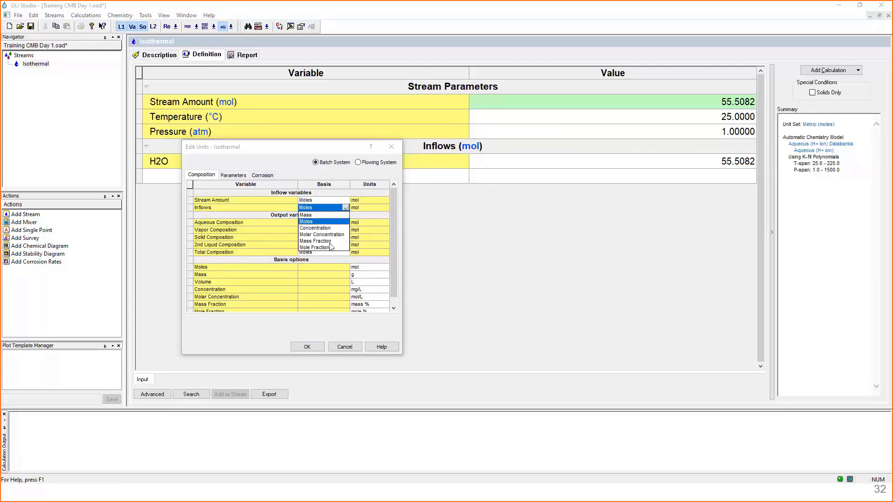
pyautogui.click(328, 211)
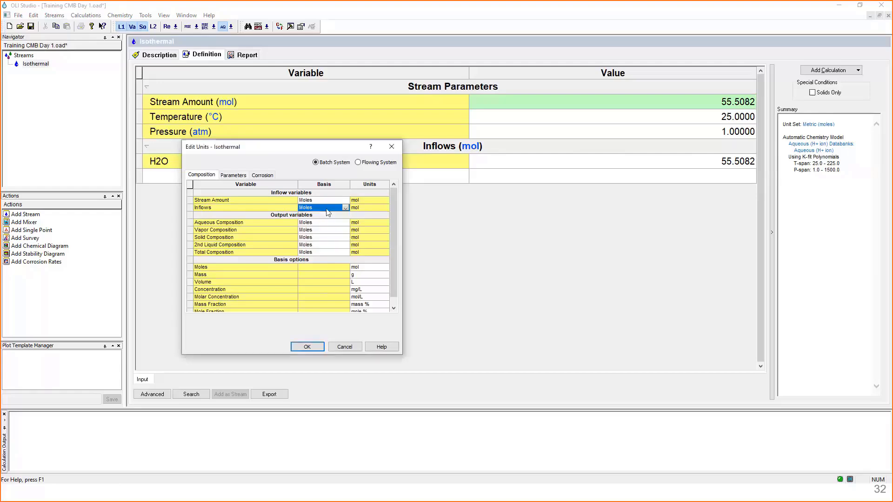
pyautogui.click(344, 350)
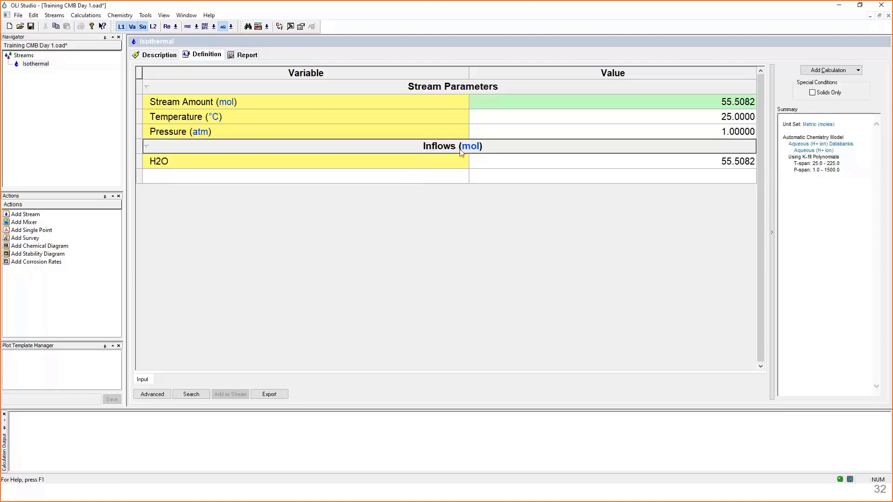
# - Add Fe as an inflow of the Isothermal stream with an amount of 1 mol
pyautogui.click(314, 183)
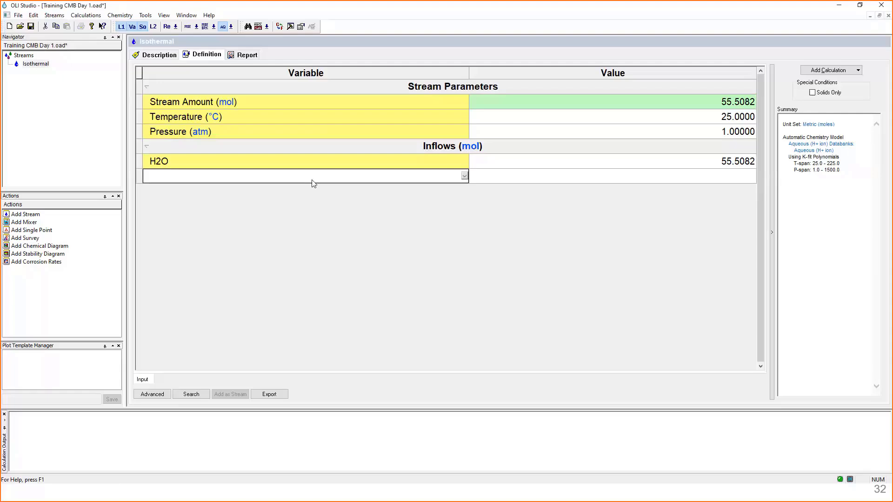
pyautogui.write('F')
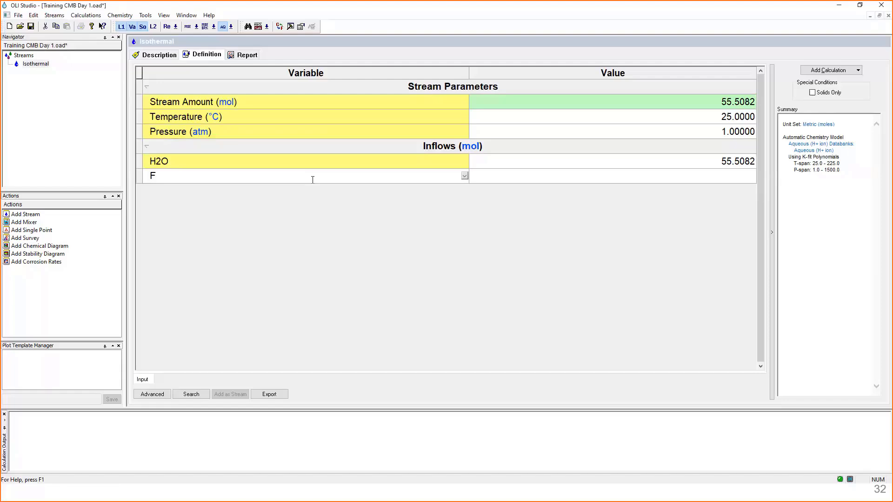
pyautogui.write('e')
pyautogui.press('Return')
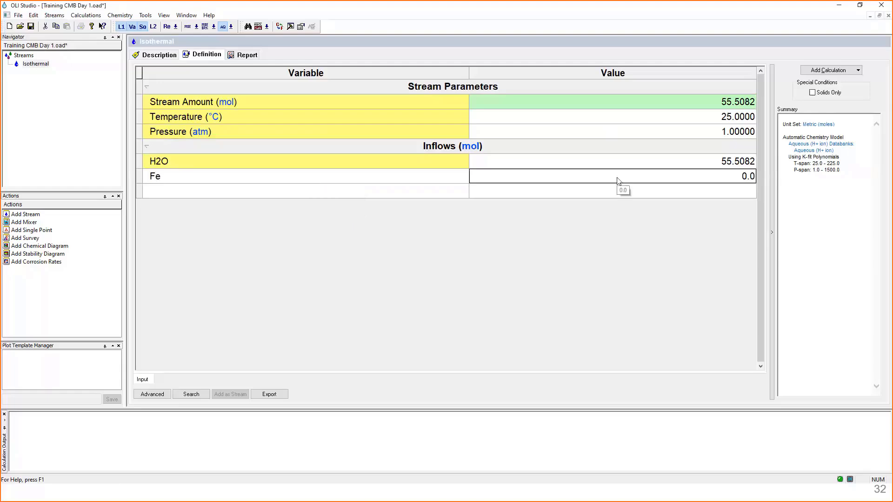
pyautogui.write('1')
pyautogui.press('Return')
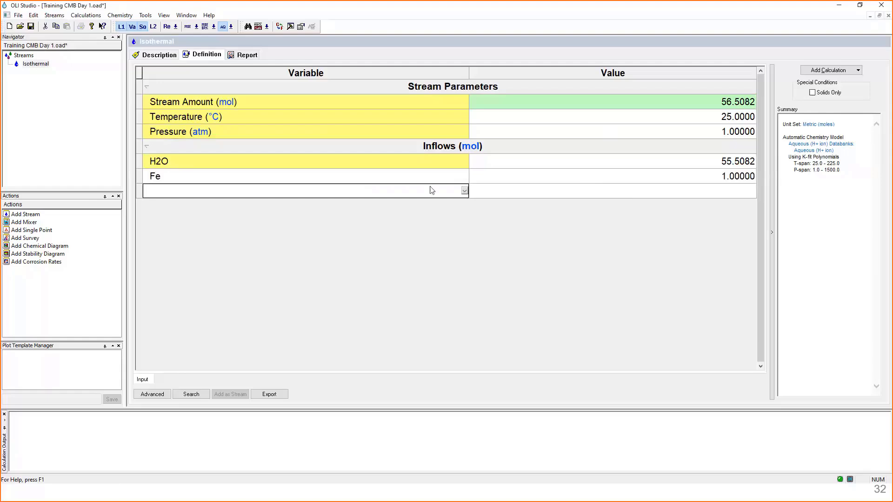
# - Review the H2O and Fe inflow amounts against the stream amount, temperature and pressure of the Isothermal stream
pyautogui.click(636, 179)
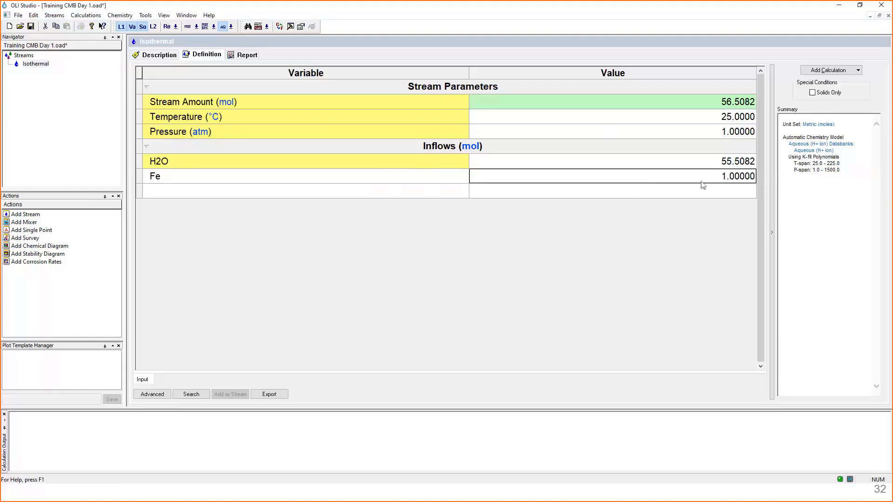
pyautogui.click(706, 167)
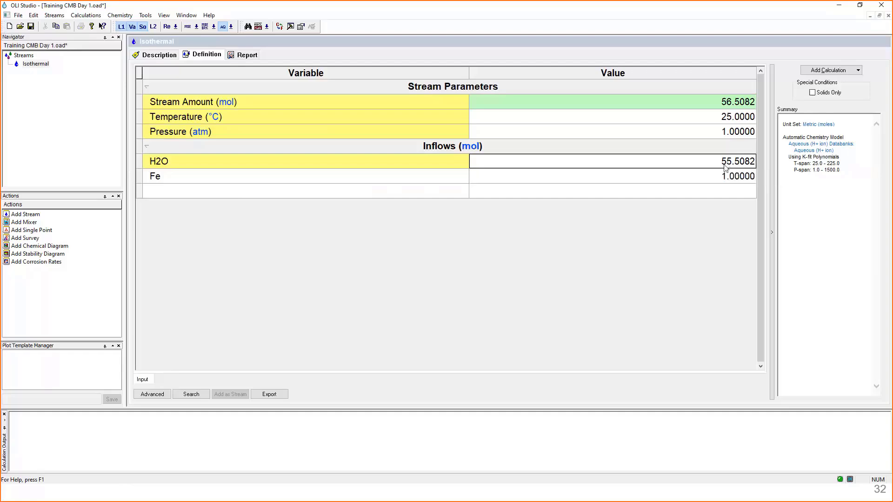
pyautogui.click(707, 177)
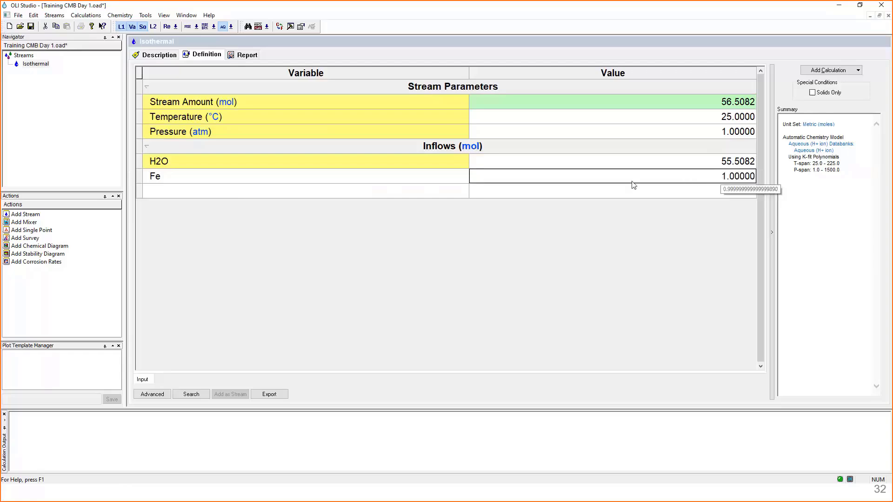
pyautogui.moveTo(264, 184)
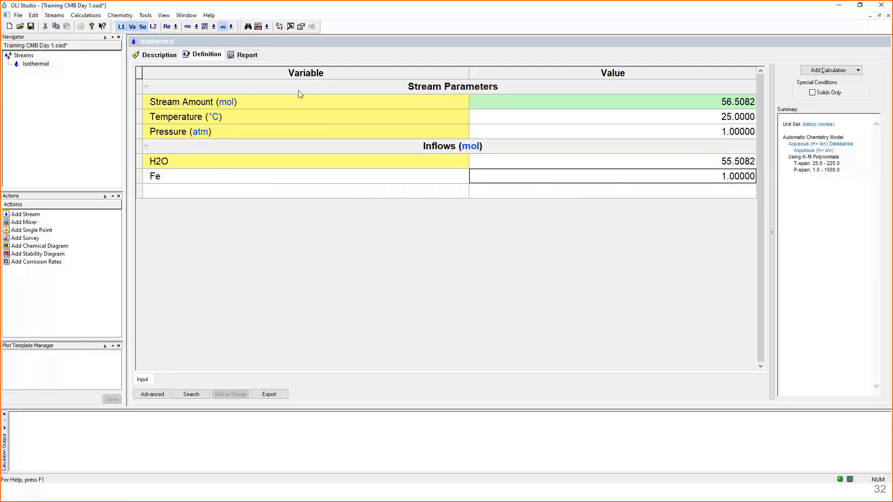
pyautogui.click(139, 101)
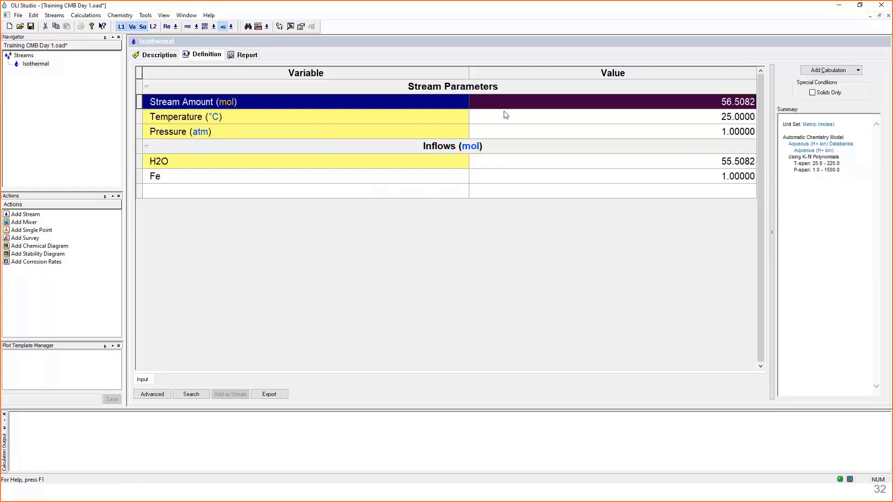
pyautogui.click(512, 107)
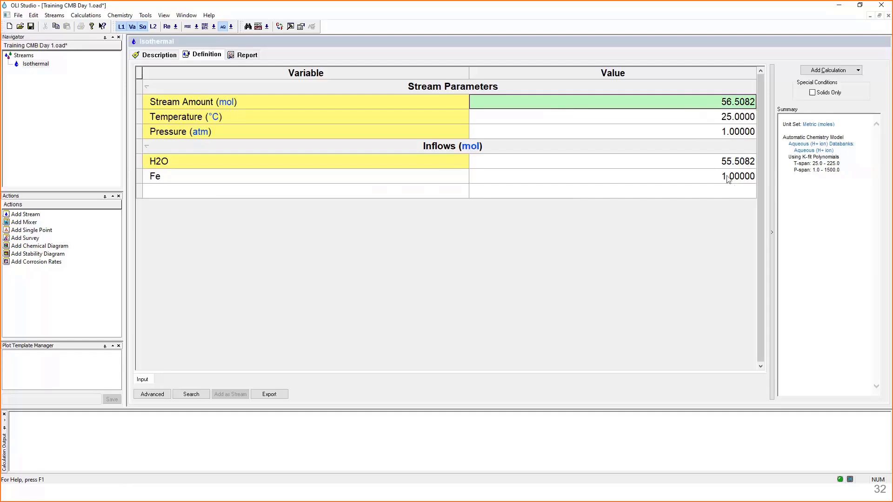
pyautogui.moveTo(729, 180)
pyautogui.click(407, 103)
pyautogui.click(395, 114)
pyautogui.click(311, 130)
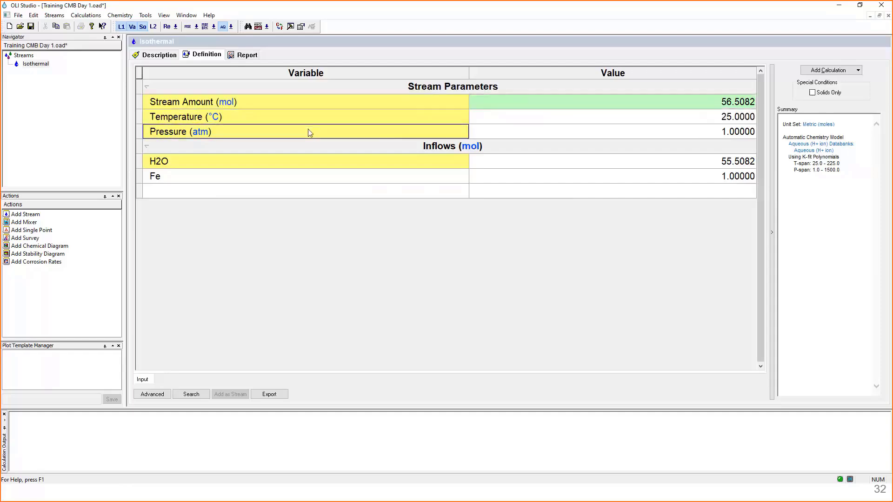
# - Check the temperature, pressure, H2O and Fe entries of the Isothermal stream one by one
pyautogui.click(285, 167)
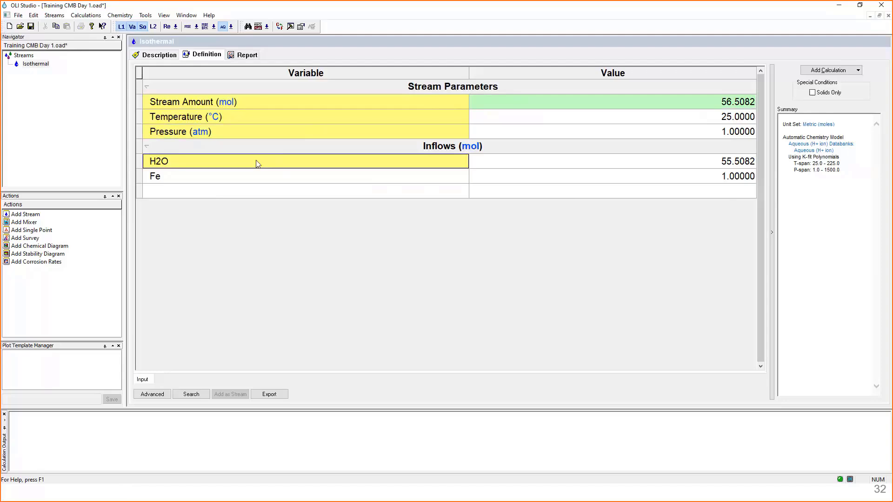
pyautogui.click(258, 135)
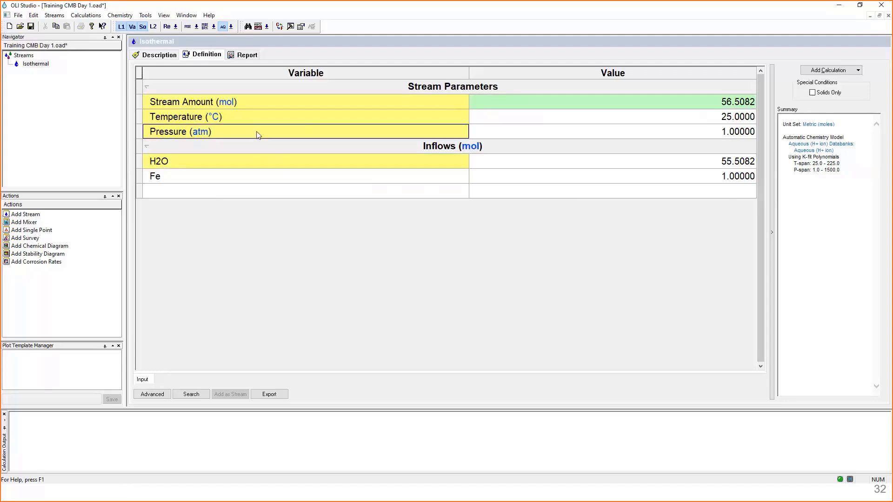
pyautogui.click(546, 122)
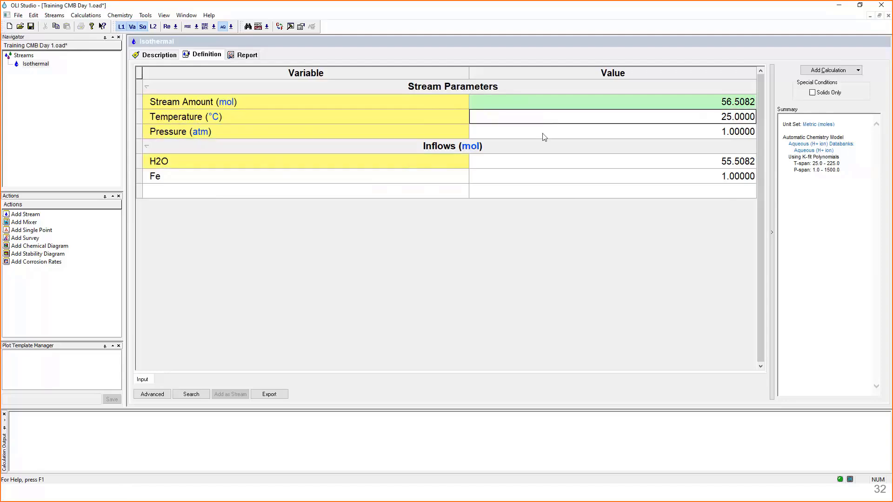
pyautogui.click(543, 135)
pyautogui.click(543, 159)
pyautogui.click(543, 176)
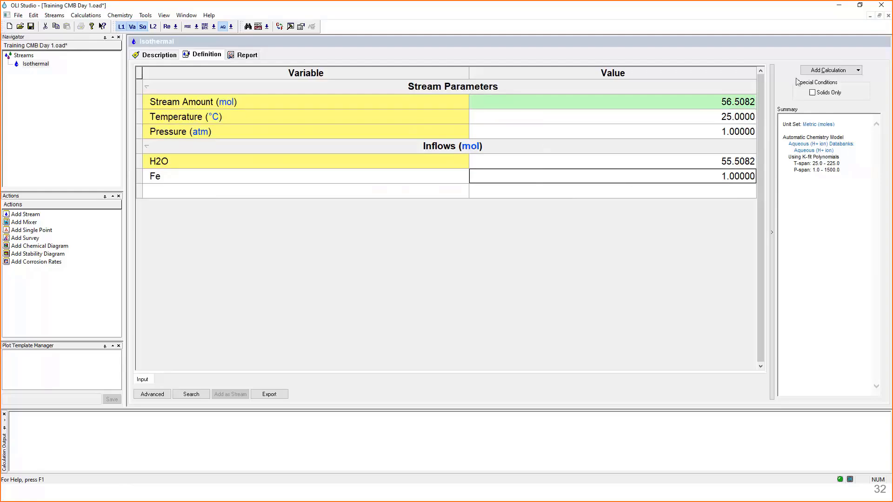
# - Add a Single Point calculation to the Isothermal stream and name it 1 m Fe
pyautogui.click(848, 73)
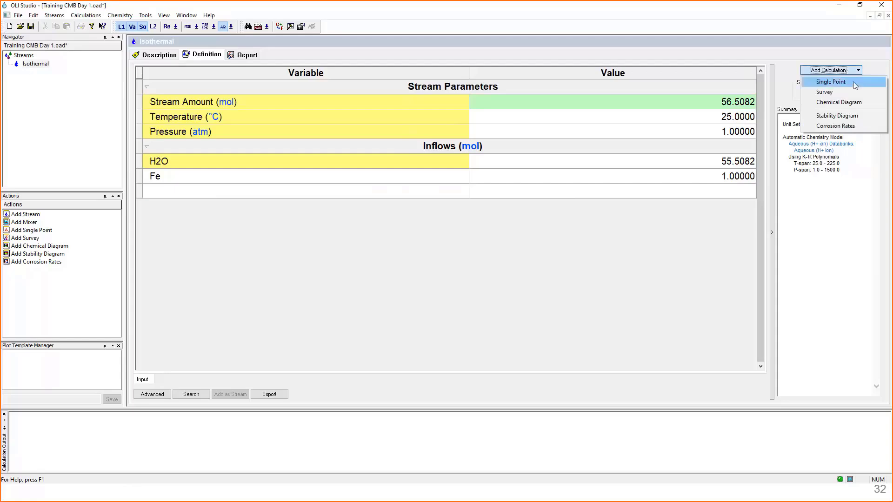
pyautogui.click(854, 82)
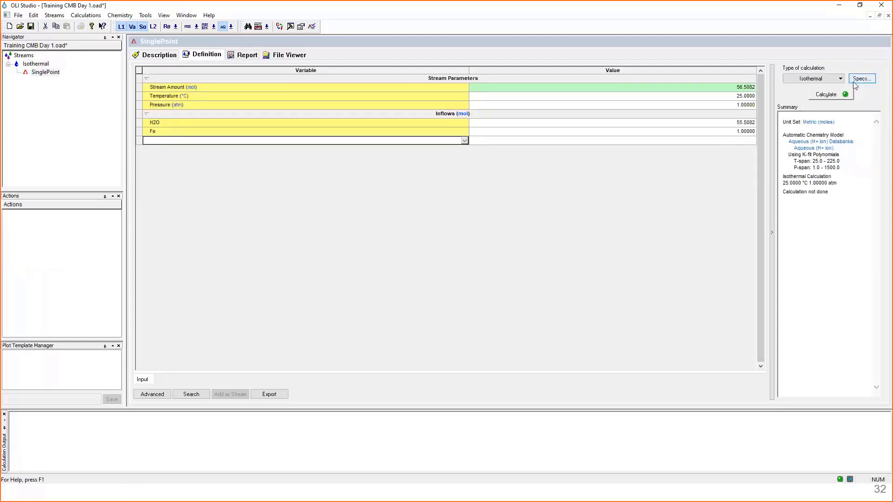
pyautogui.click(41, 73)
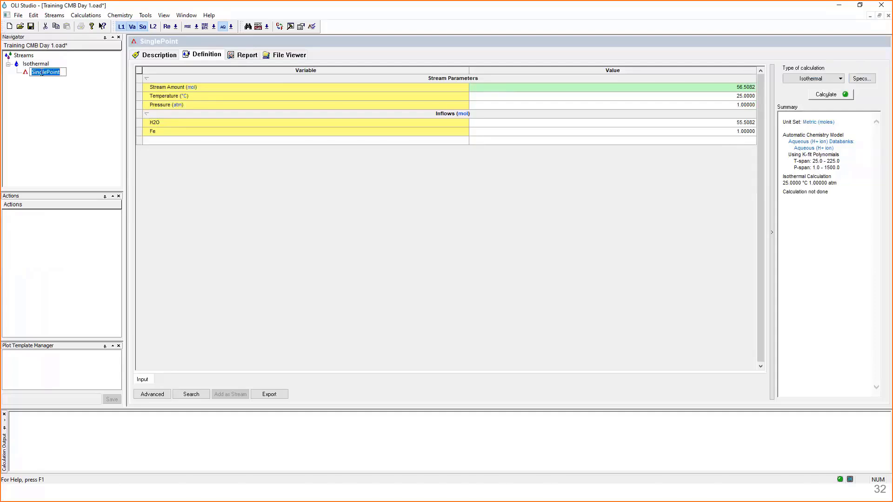
pyautogui.write('1 mF')
pyautogui.write('e')
pyautogui.press('Return')
# - Run the 1 m Fe isothermal calculation and examine the conditions, phase amounts and aqueous phase properties in its summary
pyautogui.click(824, 96)
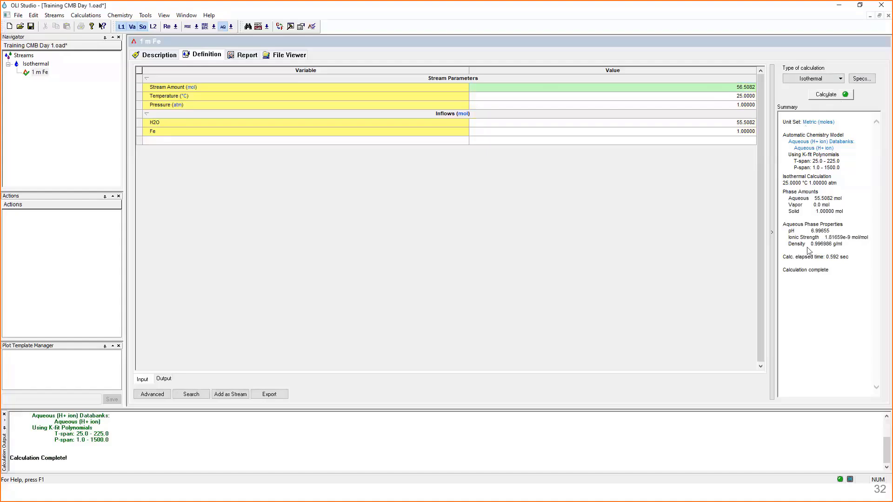
pyautogui.moveTo(854, 259); pyautogui.dragTo(787, 259)
pyautogui.moveTo(784, 178); pyautogui.dragTo(843, 189)
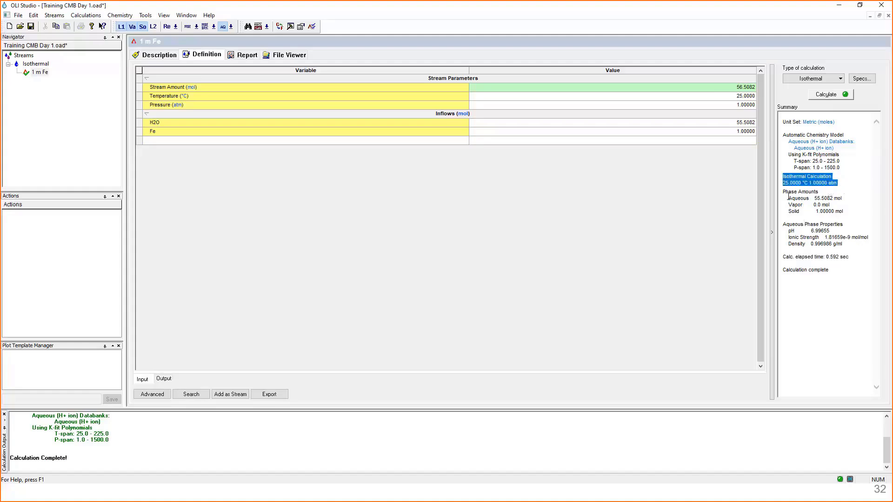
pyautogui.moveTo(787, 198); pyautogui.dragTo(848, 210)
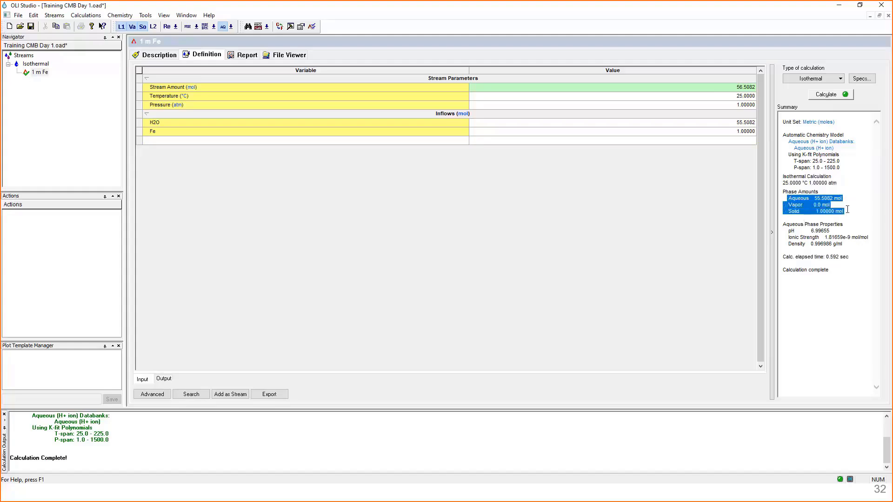
pyautogui.moveTo(786, 226); pyautogui.dragTo(839, 227)
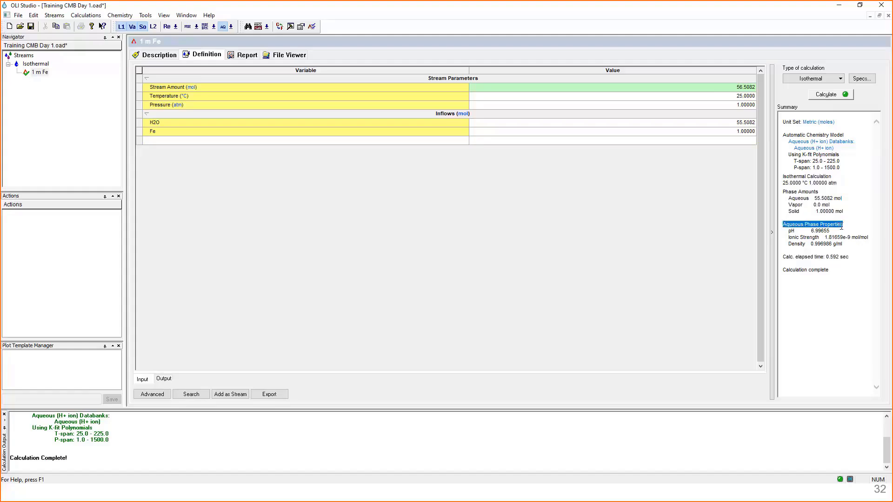
pyautogui.moveTo(841, 227); pyautogui.dragTo(871, 244)
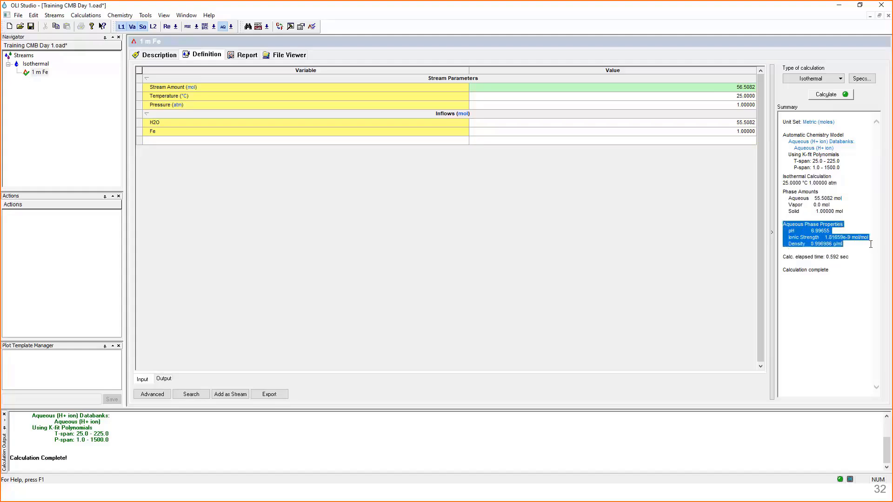
pyautogui.click(836, 287)
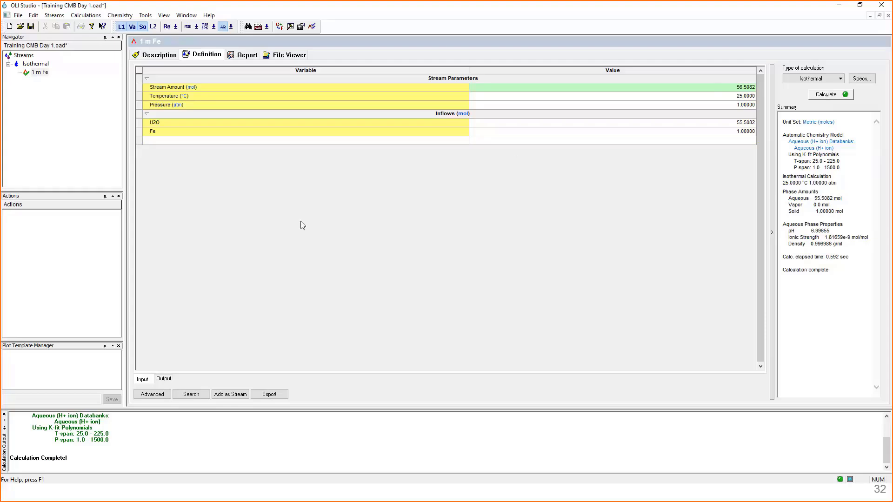
# - Show the Additional Stream Parameters section in the output of the 1 m Fe calculation
pyautogui.click(165, 381)
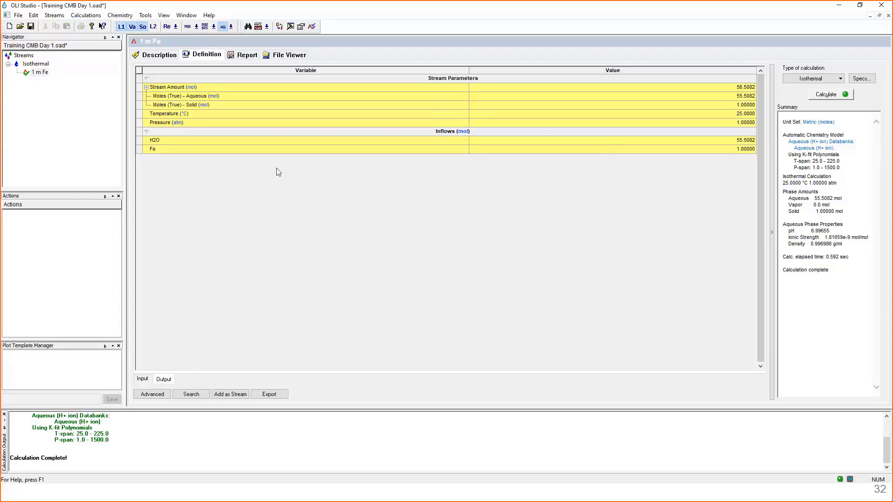
pyautogui.rightClick(265, 175)
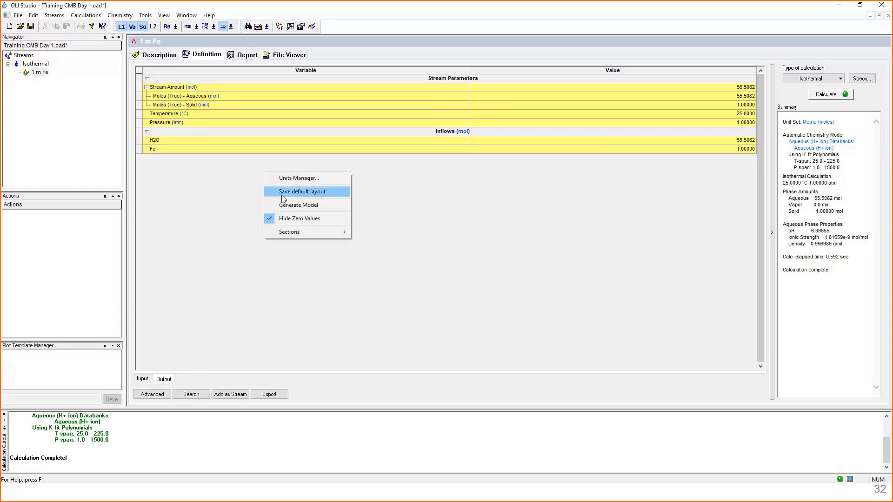
pyautogui.moveTo(300, 234)
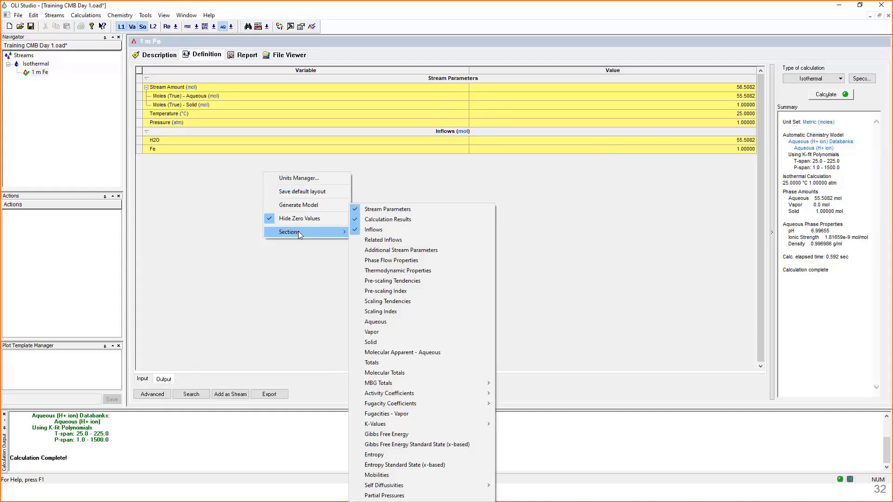
pyautogui.click(181, 170)
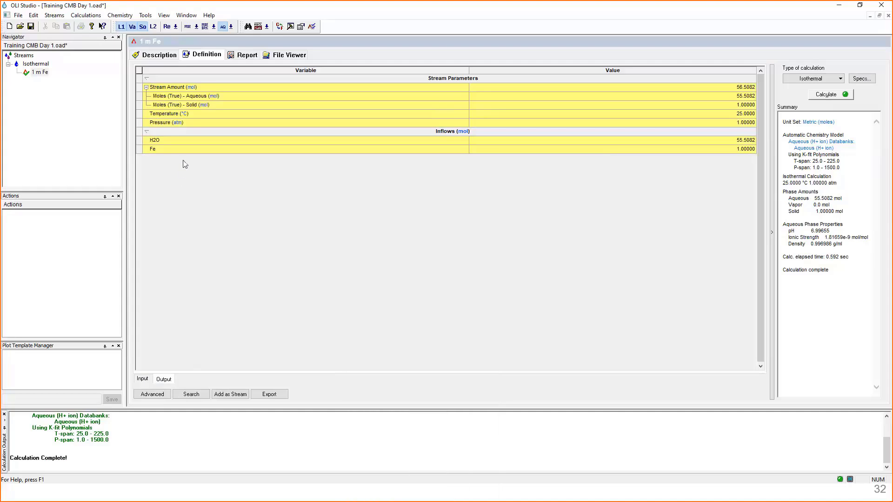
pyautogui.rightClick(183, 162)
pyautogui.moveTo(206, 221)
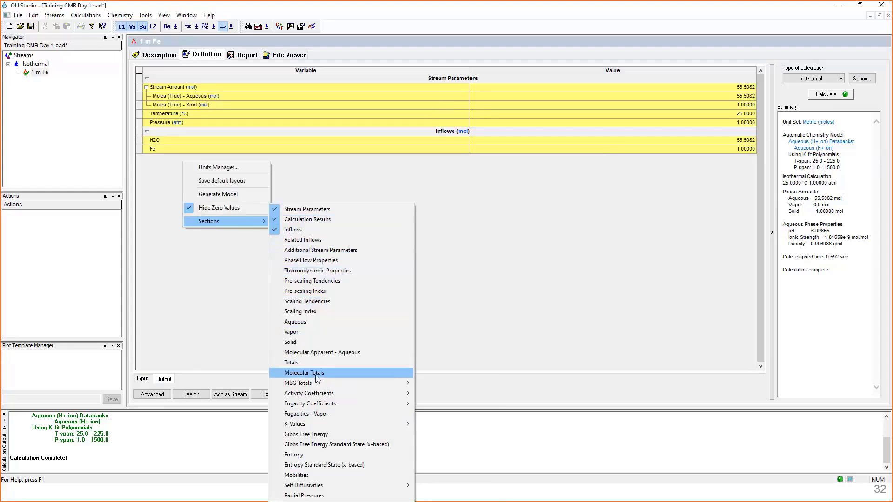
pyautogui.moveTo(316, 387)
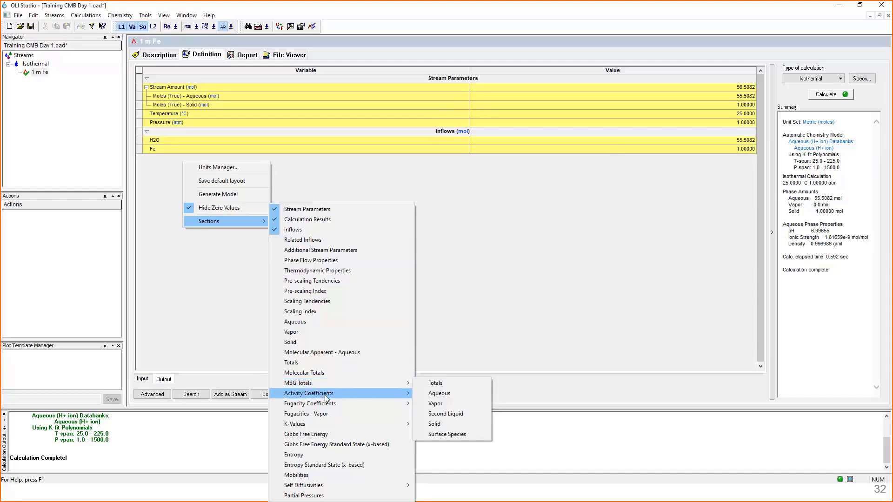
pyautogui.moveTo(322, 427)
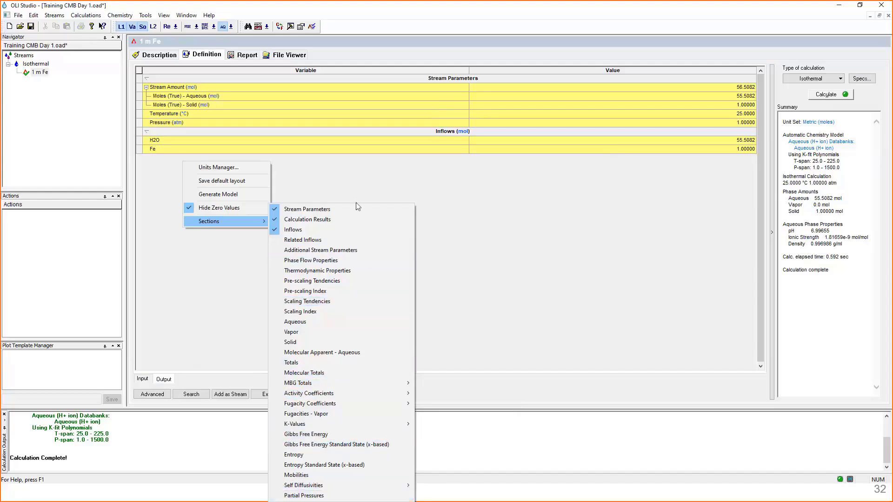
pyautogui.click(376, 251)
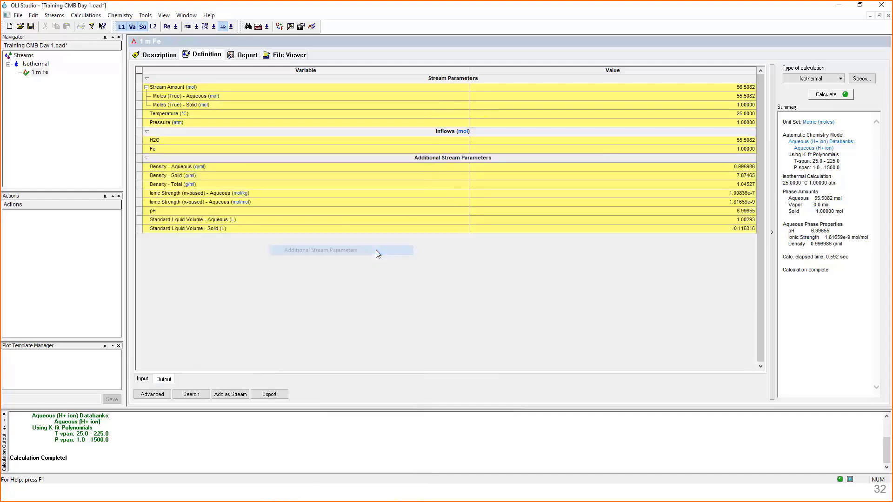
# - Examine the aqueous, solid and total densities and the pH among the additional stream parameters
pyautogui.click(150, 169)
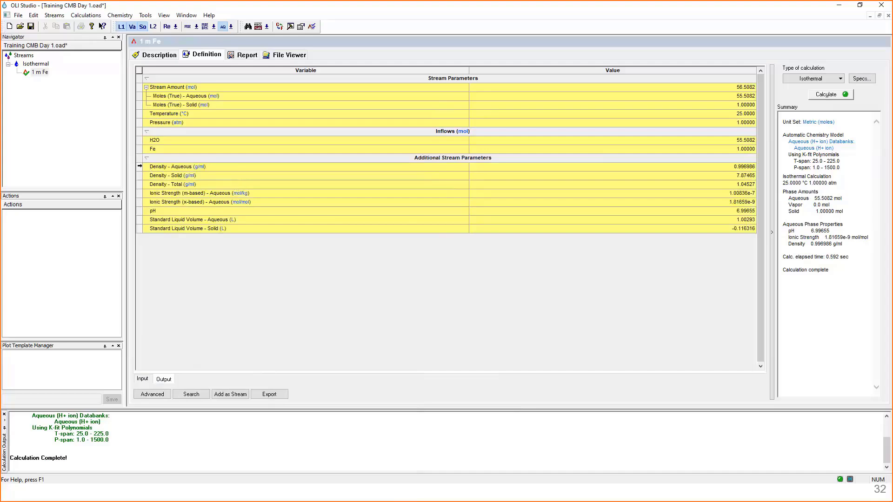
pyautogui.click(140, 166)
pyautogui.keyDown('shift'); pyautogui.click(138, 182); pyautogui.keyUp('shift')
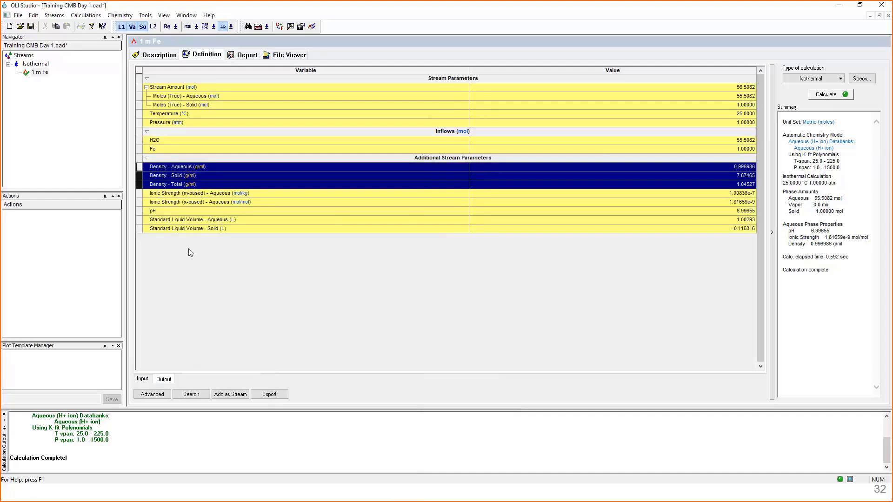
pyautogui.click(178, 213)
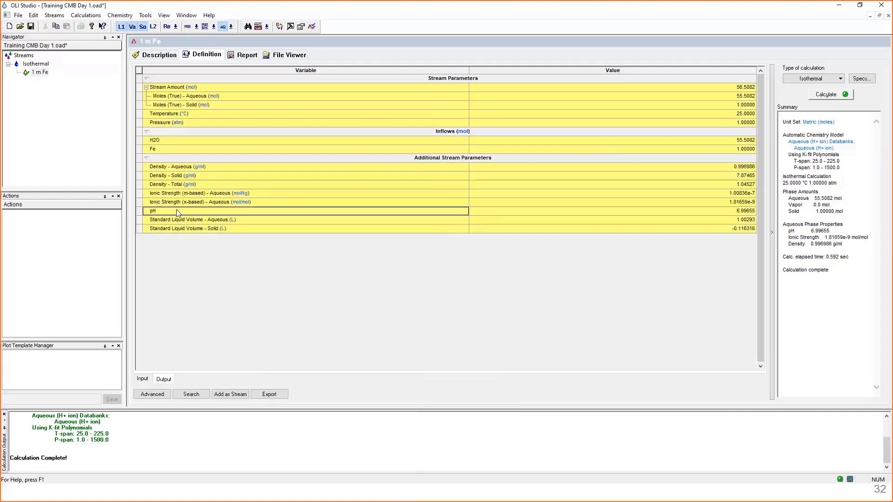
pyautogui.click(724, 213)
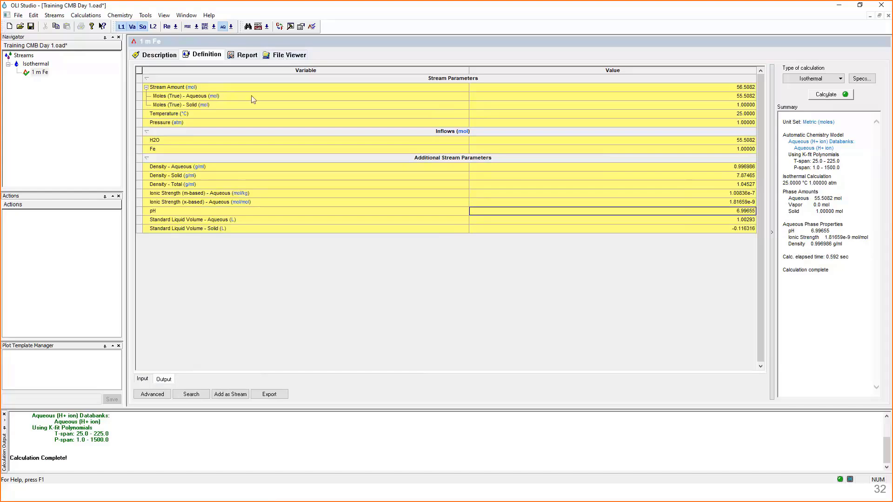
# - Open the report of the 1 m Fe calculation and look through it from Stream Parameters to Element Distribution
pyautogui.click(241, 58)
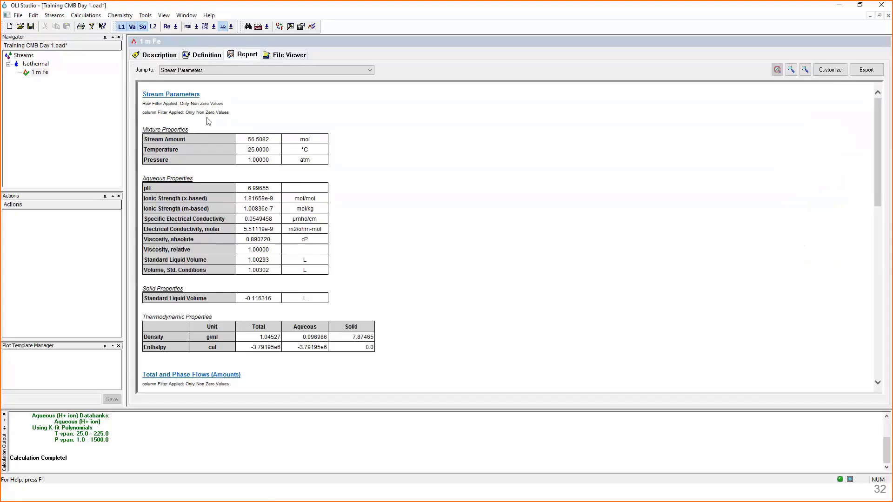
pyautogui.scroll(-5, 383, 182)
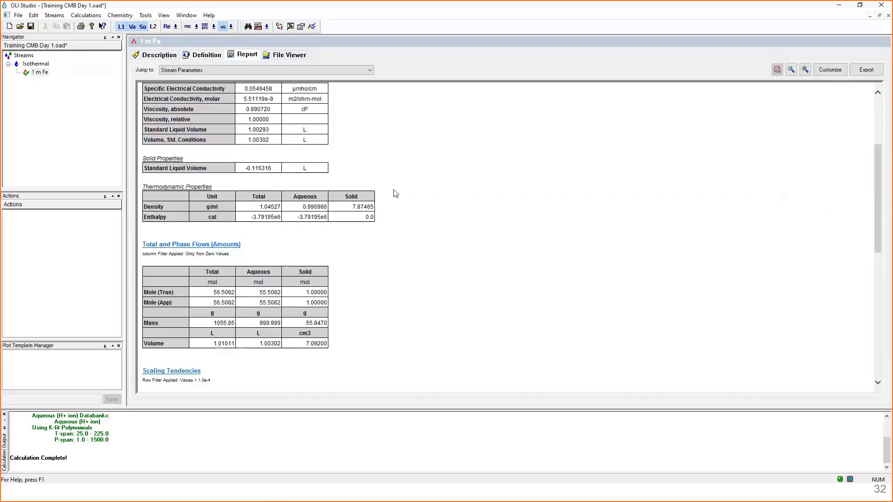
pyautogui.scroll(-7, 389, 210)
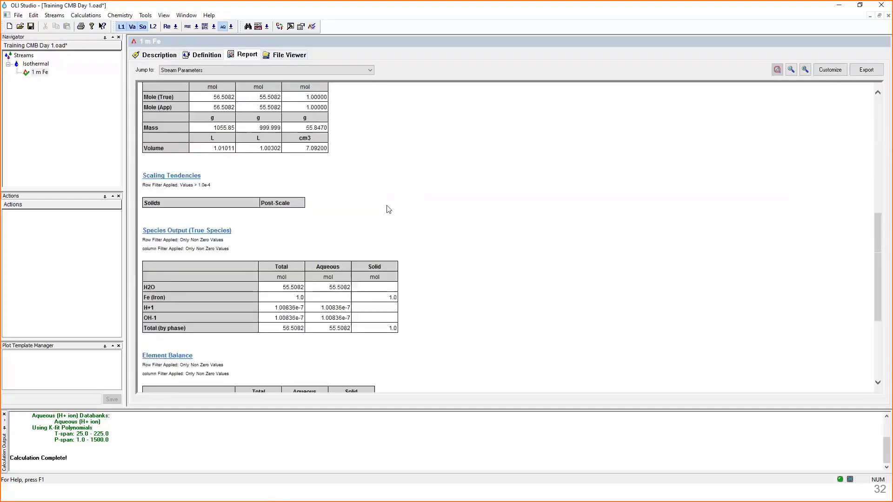
pyautogui.scroll(-4, 389, 210)
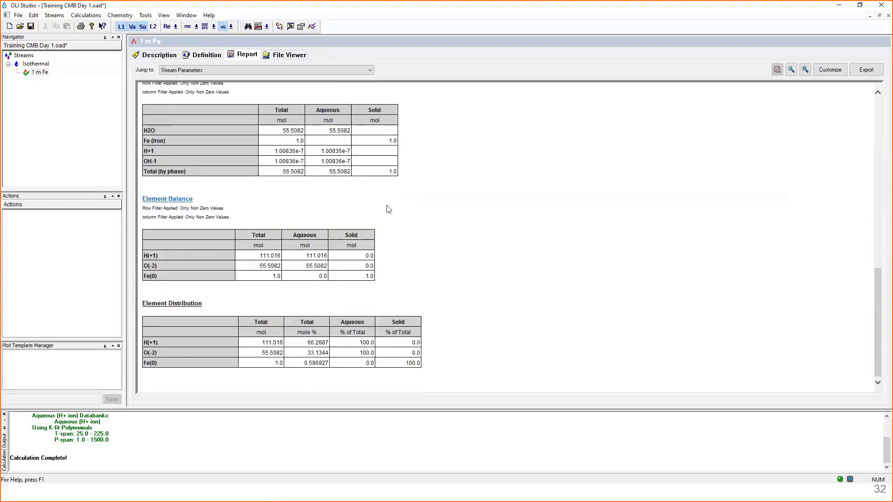
pyautogui.scroll(11, 389, 209)
pyautogui.scroll(5, 389, 209)
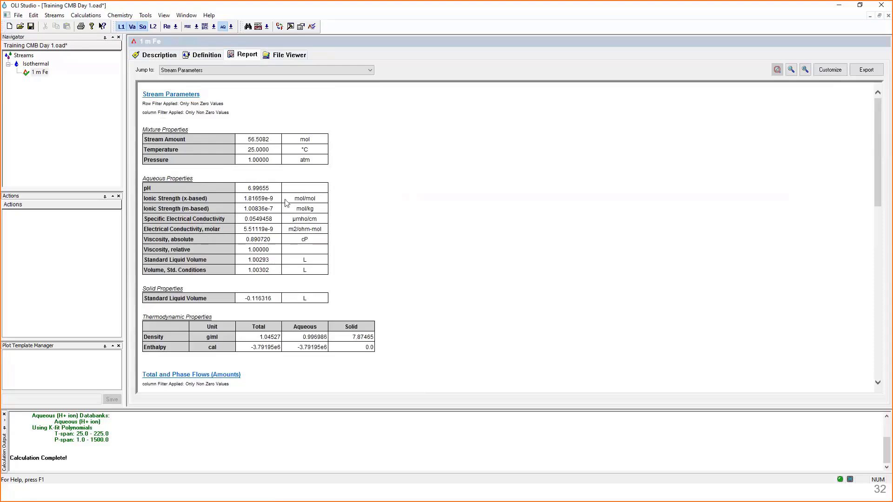
# - Examine the apparent mole, mass and volume rows in the report's Total and Phase Flows (Amounts) table
pyautogui.scroll(-5, 201, 248)
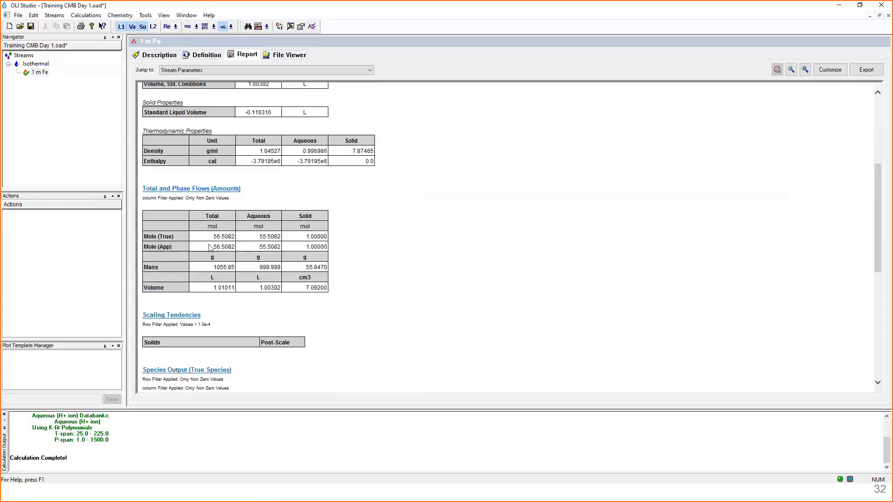
pyautogui.moveTo(234, 247); pyautogui.dragTo(325, 250)
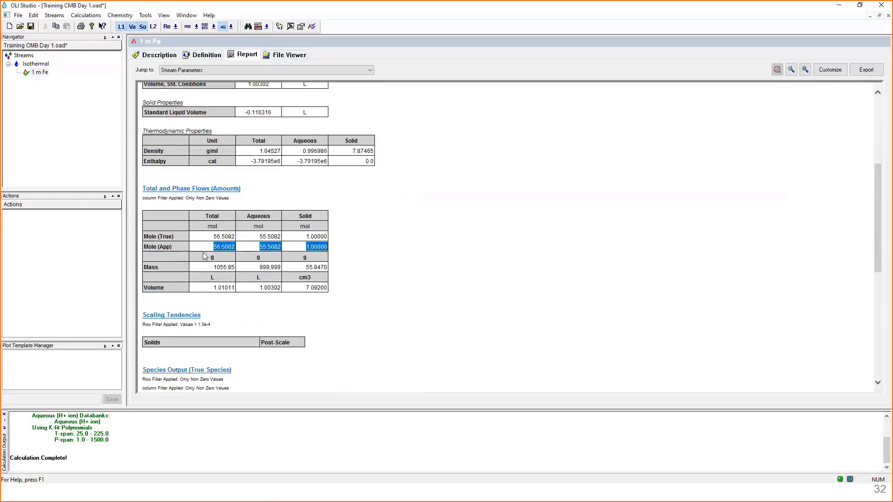
pyautogui.moveTo(204, 267); pyautogui.dragTo(327, 269)
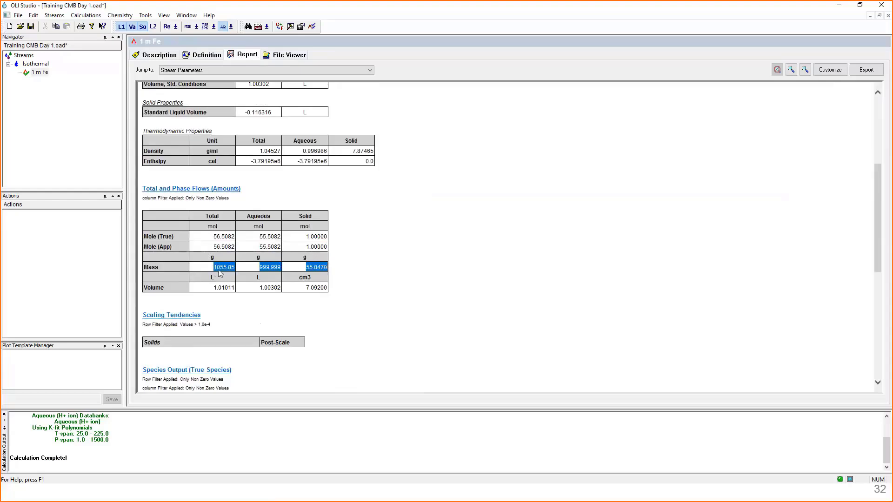
pyautogui.moveTo(205, 287); pyautogui.dragTo(333, 292)
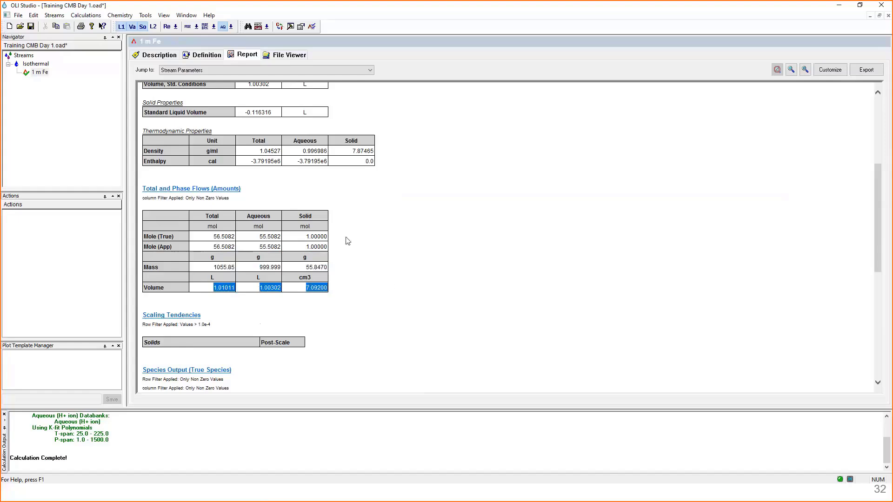
pyautogui.click(208, 245)
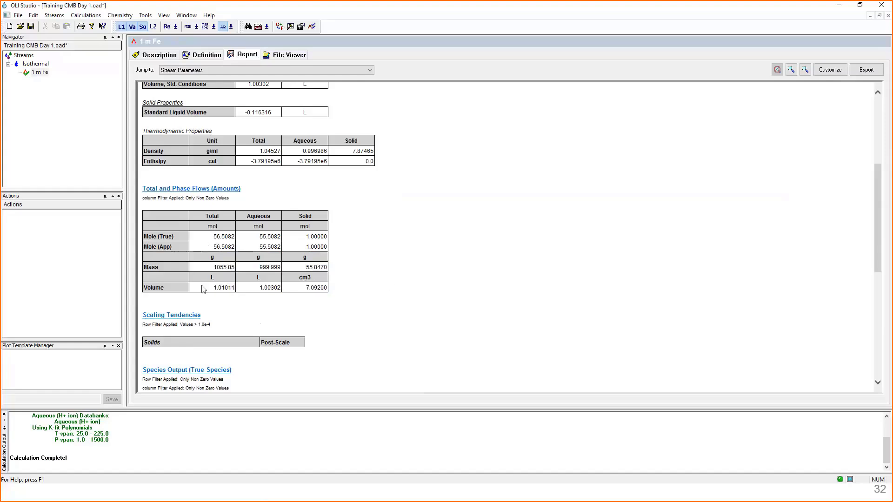
pyautogui.moveTo(203, 288); pyautogui.dragTo(327, 291)
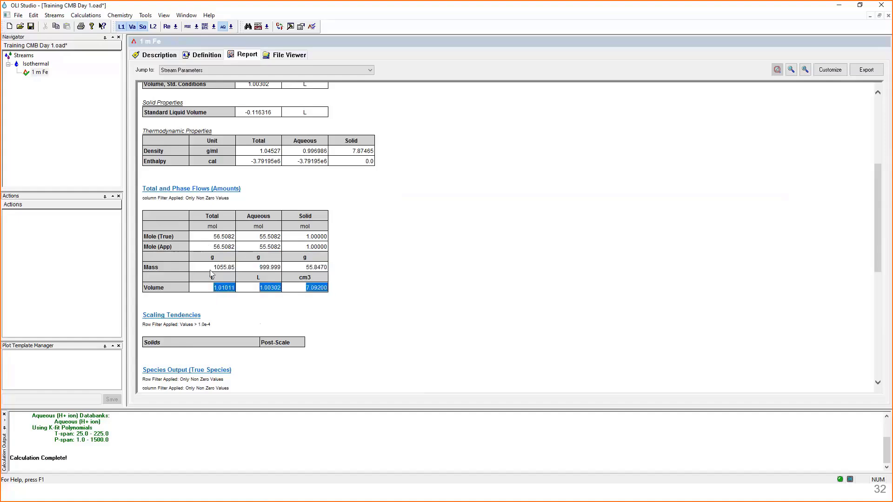
# - Examine the mass and true mole rows in the Total and Phase Flows table and the Scaling Tendencies section below it
pyautogui.moveTo(212, 269); pyautogui.dragTo(320, 270)
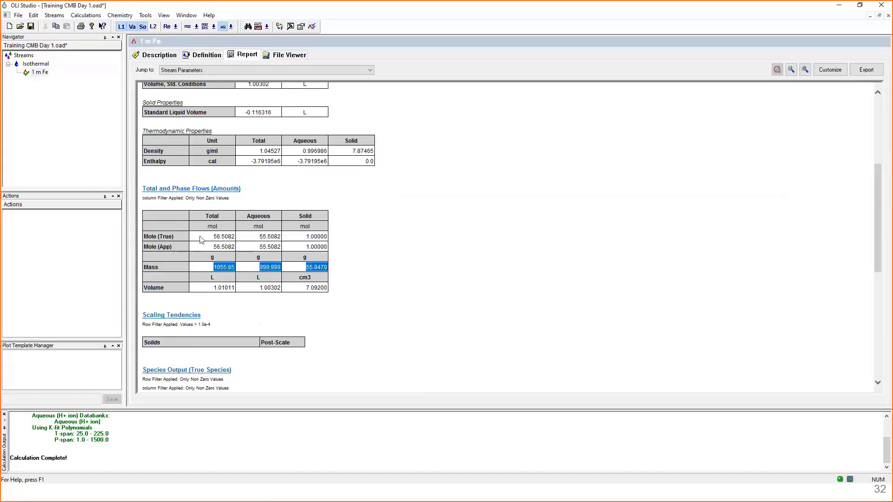
pyautogui.moveTo(202, 237); pyautogui.dragTo(309, 251)
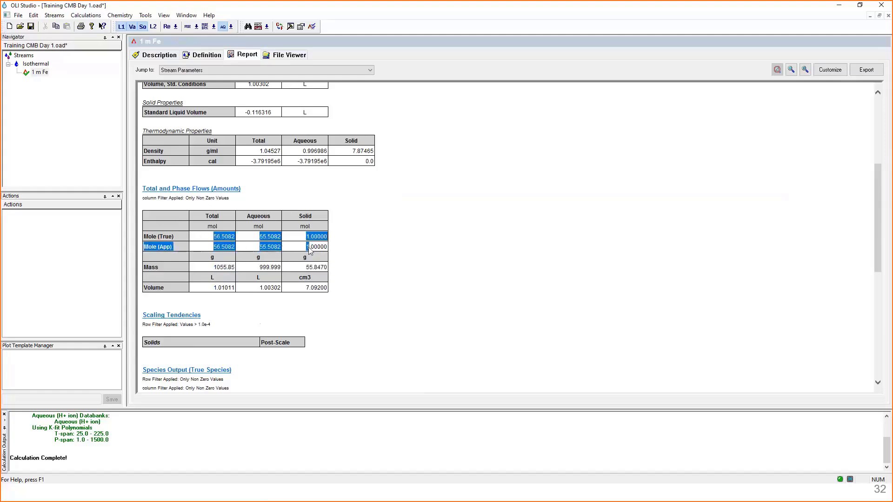
pyautogui.click(357, 279)
pyautogui.scroll(-5, 358, 279)
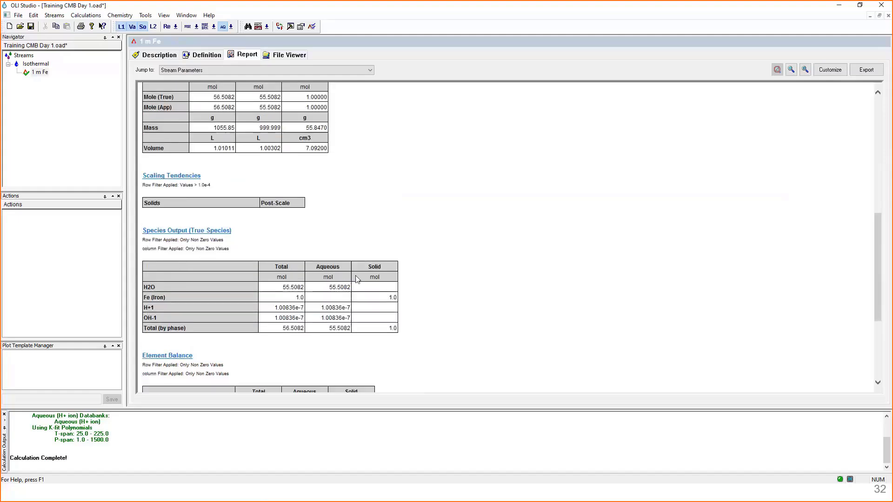
pyautogui.scroll(1, 191, 166)
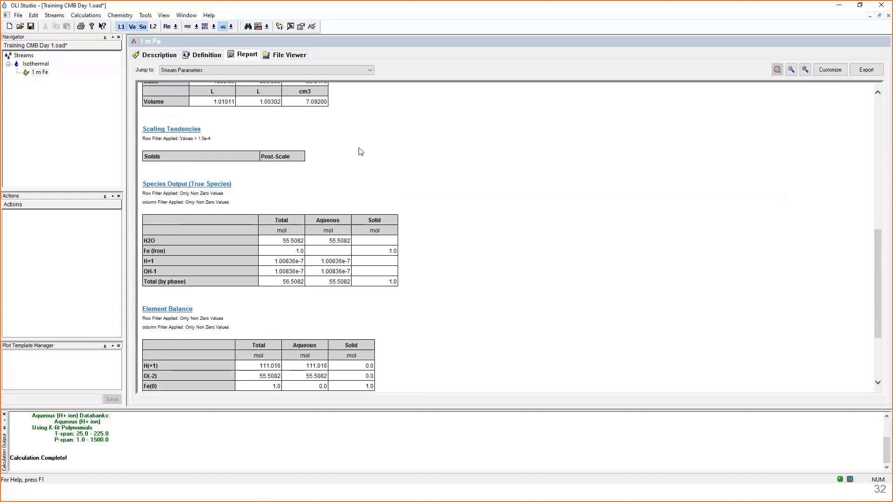
# - Examine the Fe (Iron), H+1, OH-1 and H2O rows in the report's Species Output (True Species) table
pyautogui.scroll(-2, 361, 150)
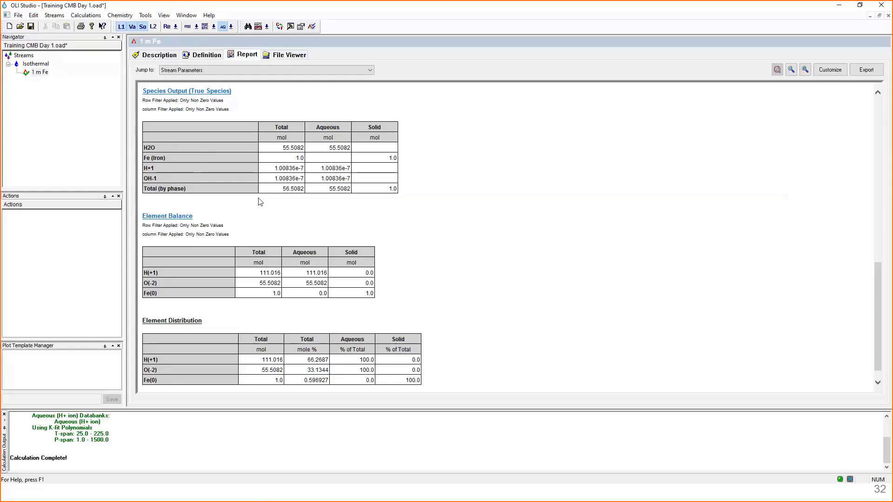
pyautogui.click(148, 158)
pyautogui.moveTo(148, 158); pyautogui.dragTo(398, 160)
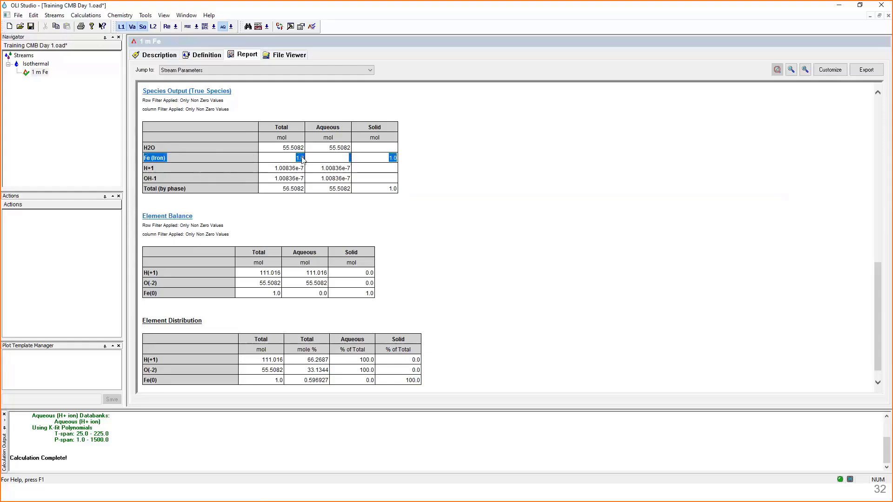
pyautogui.click(174, 159)
pyautogui.moveTo(144, 159); pyautogui.dragTo(397, 161)
pyautogui.moveTo(145, 170); pyautogui.dragTo(401, 175)
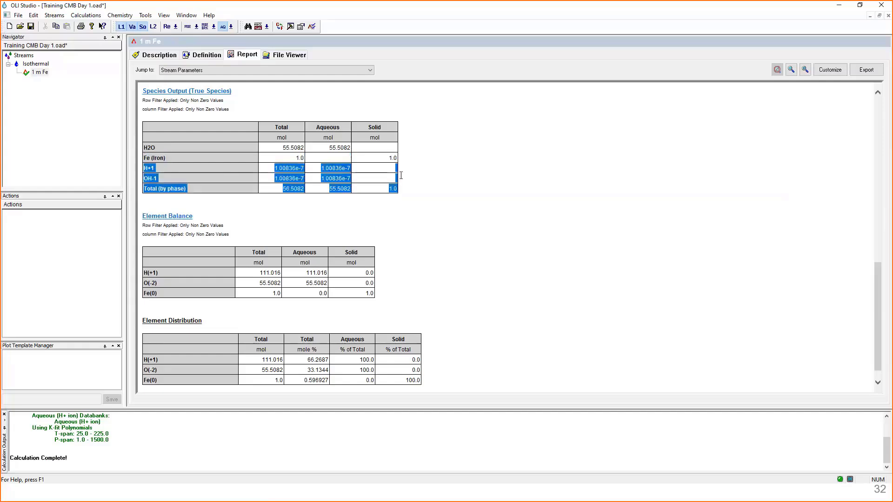
pyautogui.click(295, 172)
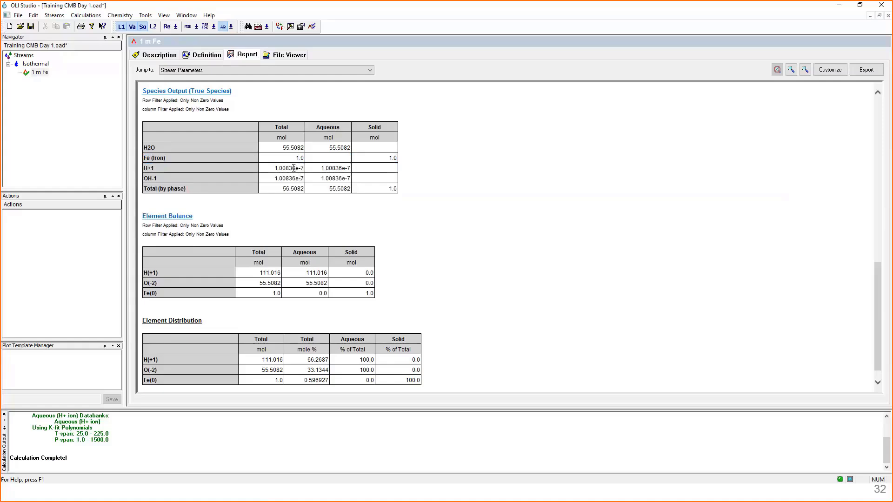
pyautogui.click(294, 178)
pyautogui.click(293, 169)
pyautogui.click(292, 170)
pyautogui.click(292, 170)
pyautogui.moveTo(155, 169)
pyautogui.mouseDown()
pyautogui.moveTo(143, 168)
pyautogui.moveTo(148, 178)
pyautogui.mouseUp()
pyautogui.click(150, 148)
# - Examine the H(+1), O(-2) and Fe(0) rows in the report's Element Balance table and compare them with H2O
pyautogui.scroll(-1, 167, 291)
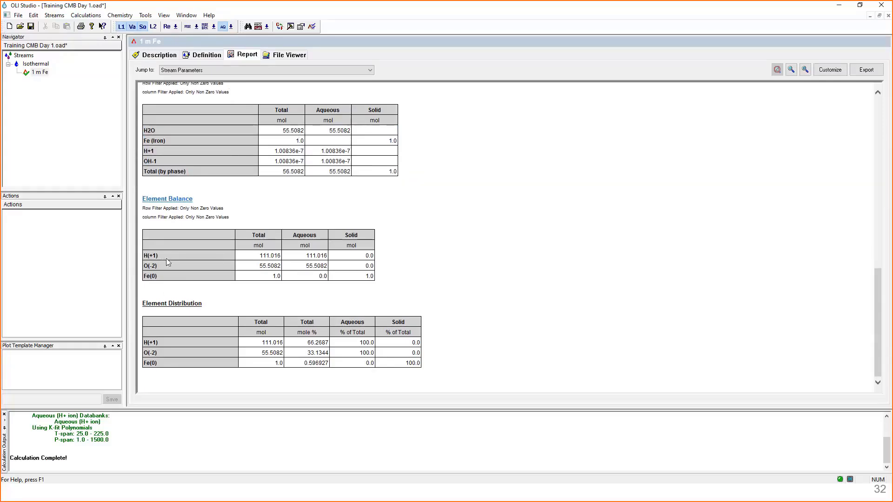
pyautogui.moveTo(161, 256); pyautogui.dragTo(145, 260)
pyautogui.moveTo(160, 268); pyautogui.dragTo(143, 278)
pyautogui.moveTo(159, 255); pyautogui.dragTo(150, 259)
pyautogui.doubleClick(149, 261)
pyautogui.moveTo(159, 266); pyautogui.dragTo(145, 270)
pyautogui.moveTo(163, 278); pyautogui.dragTo(145, 279)
pyautogui.moveTo(159, 265); pyautogui.dragTo(147, 256)
pyautogui.moveTo(156, 131); pyautogui.dragTo(146, 131)
pyautogui.click(160, 256)
# - Return from the report to the input definition of the 1 m Fe calculation
pyautogui.click(215, 54)
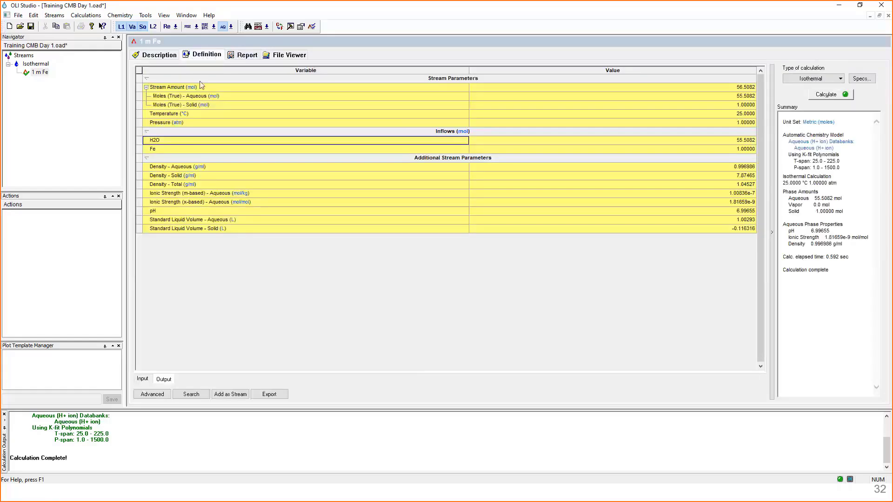
pyautogui.click(141, 382)
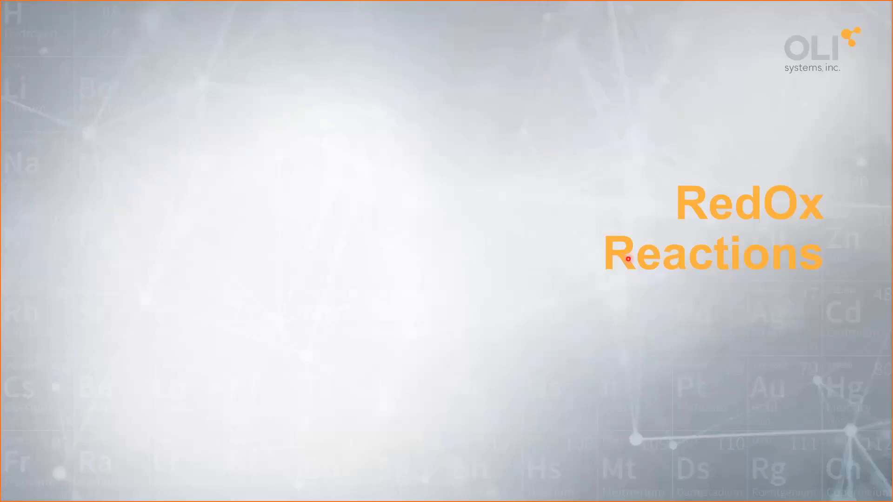
pyautogui.press('Right')
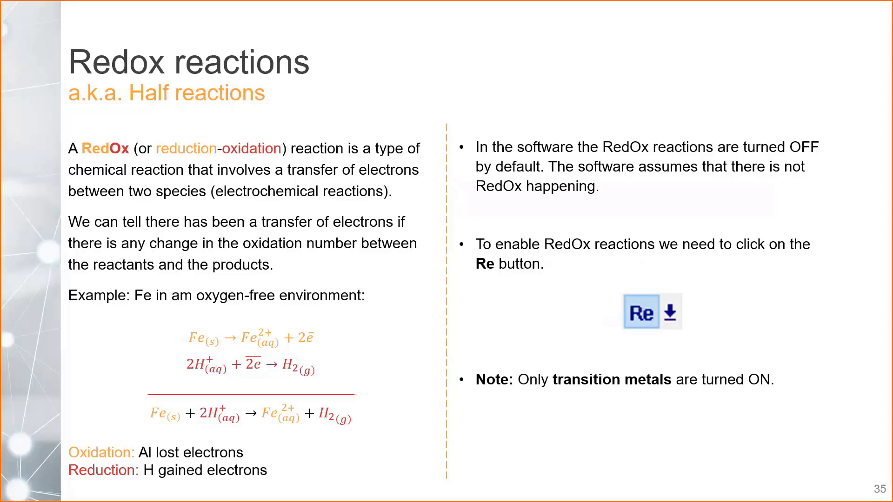
# - Switch back to OLI Studio and add a new single point calculation to the Isothermal stream
pyautogui.hotkey('alt', 'Tab')
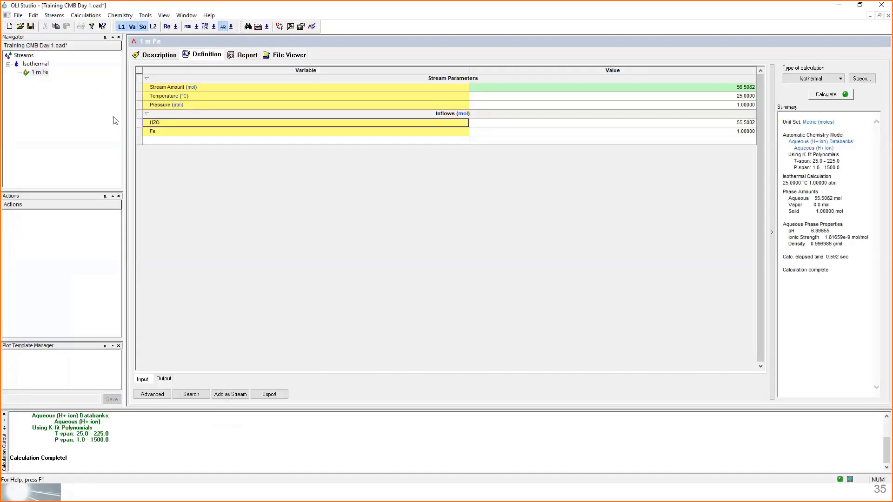
pyautogui.click(43, 73)
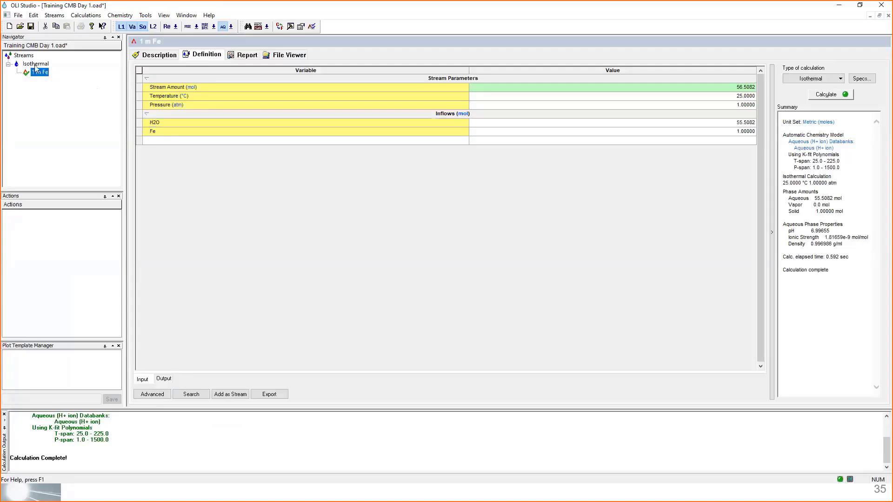
pyautogui.click(35, 64)
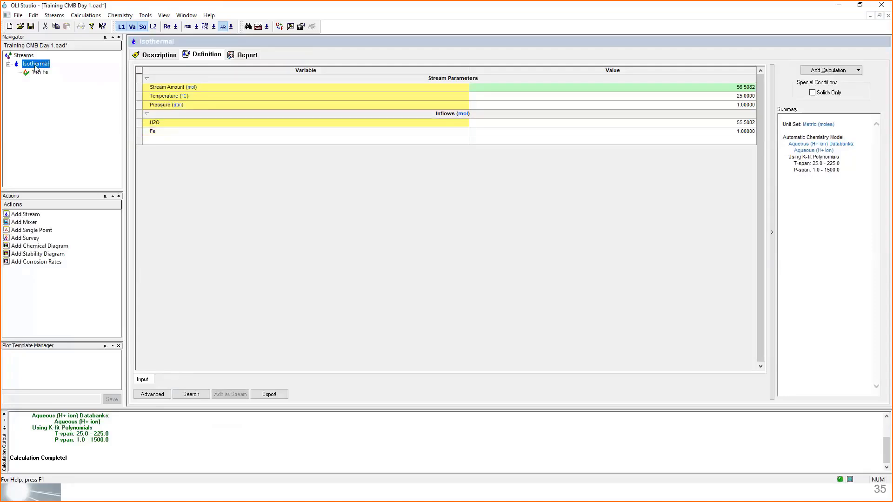
pyautogui.click(816, 71)
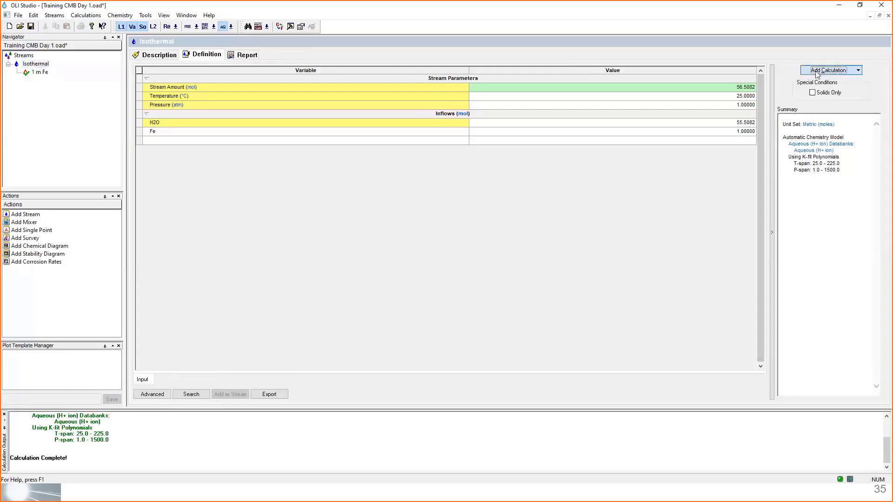
pyautogui.click(816, 72)
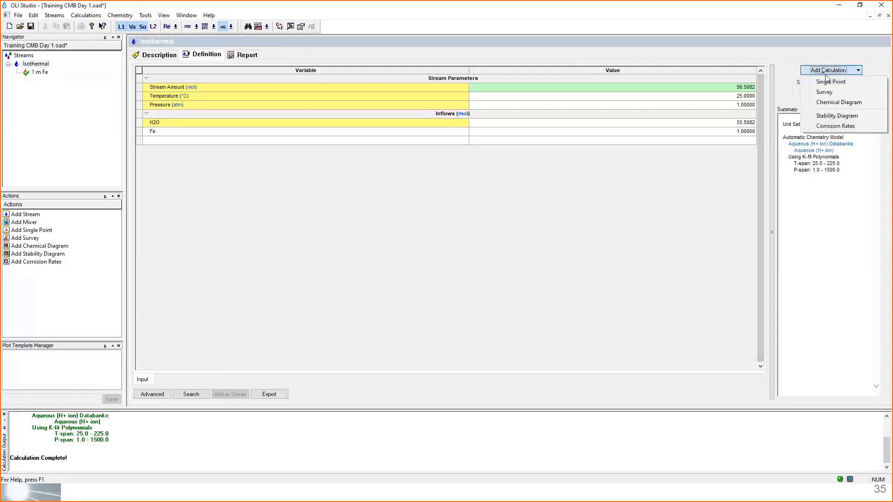
pyautogui.click(864, 86)
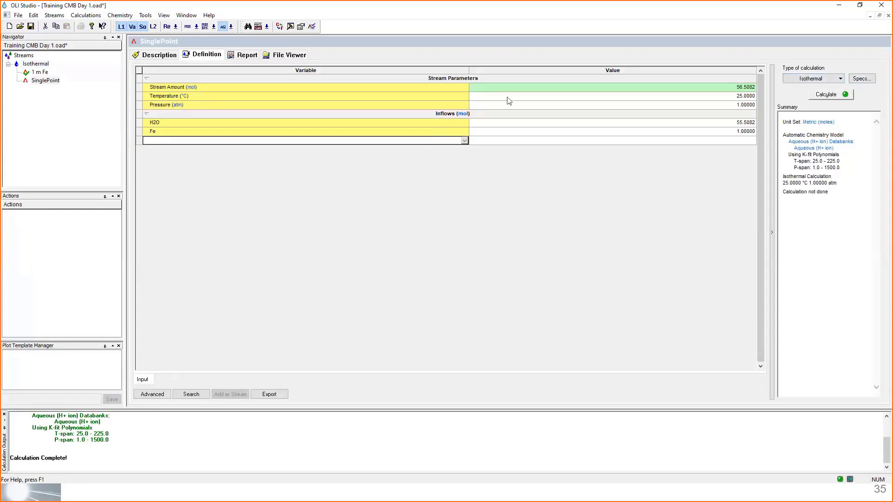
# - Rename the new single point calculation as Fe oxidation
pyautogui.click(52, 82)
pyautogui.write('F')
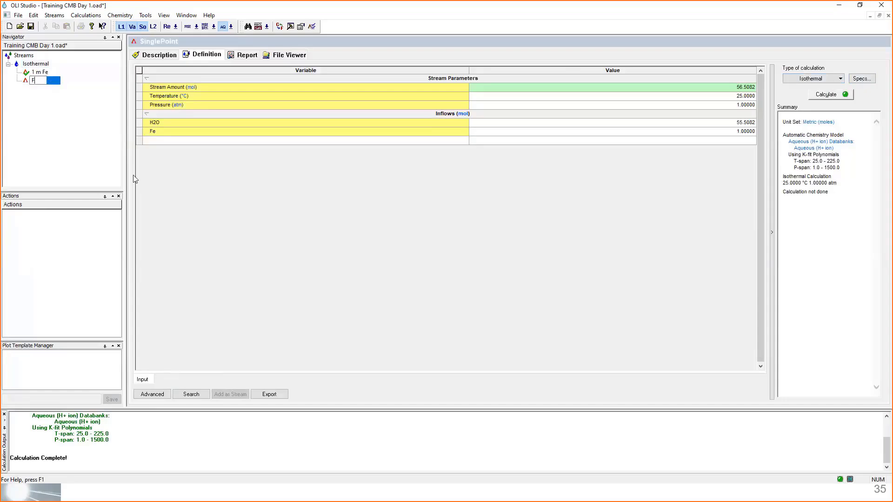
pyautogui.write('e oxidation')
pyautogui.press('Return')
# - Check the Fe and H2O inflows of Fe oxidation, enable redox reactions, and verify the redox selection in the summary
pyautogui.click(165, 135)
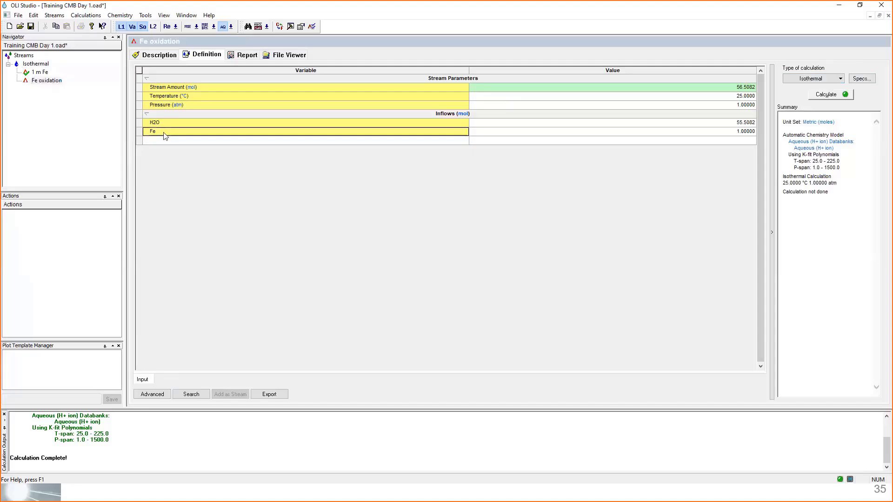
pyautogui.click(618, 135)
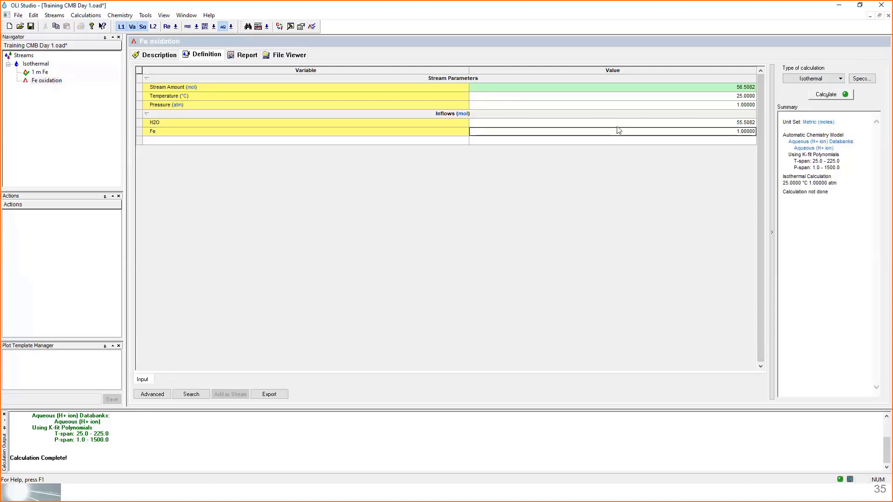
pyautogui.click(617, 126)
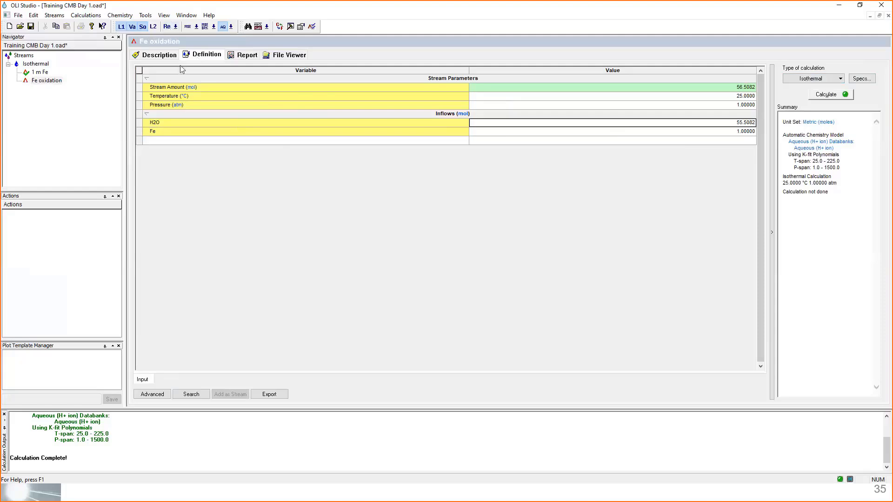
pyautogui.click(168, 29)
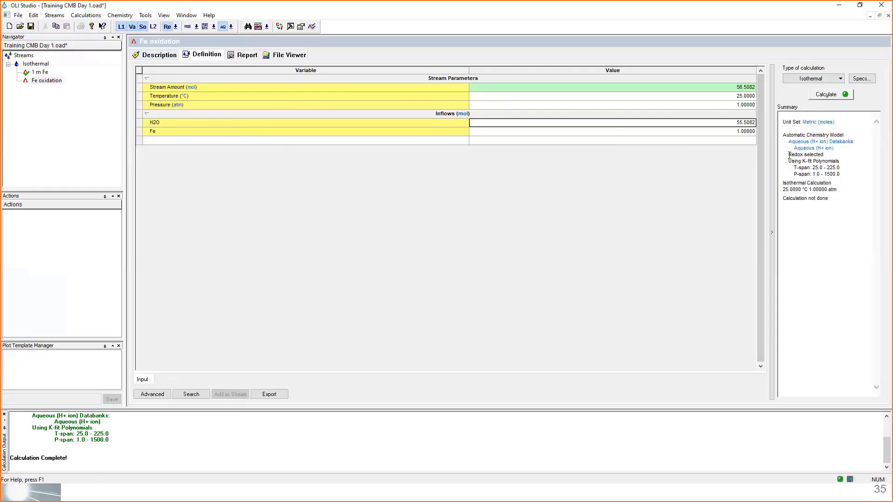
pyautogui.moveTo(790, 154); pyautogui.dragTo(828, 157)
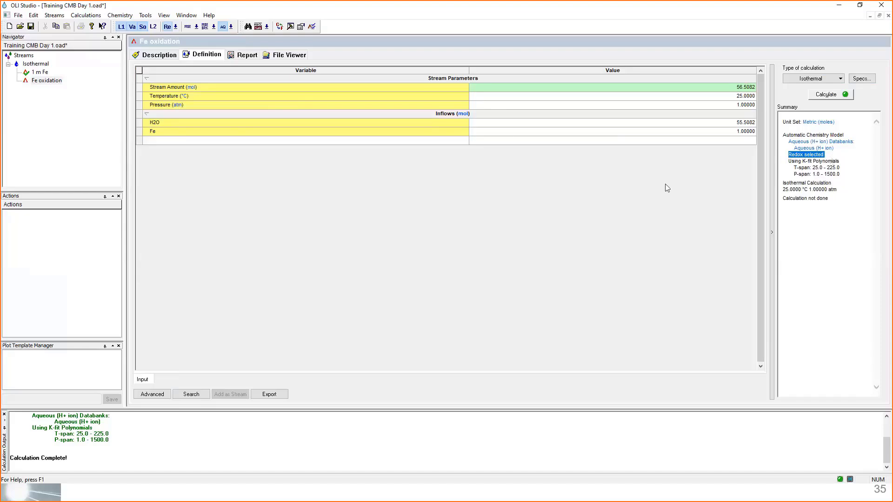
pyautogui.click(638, 202)
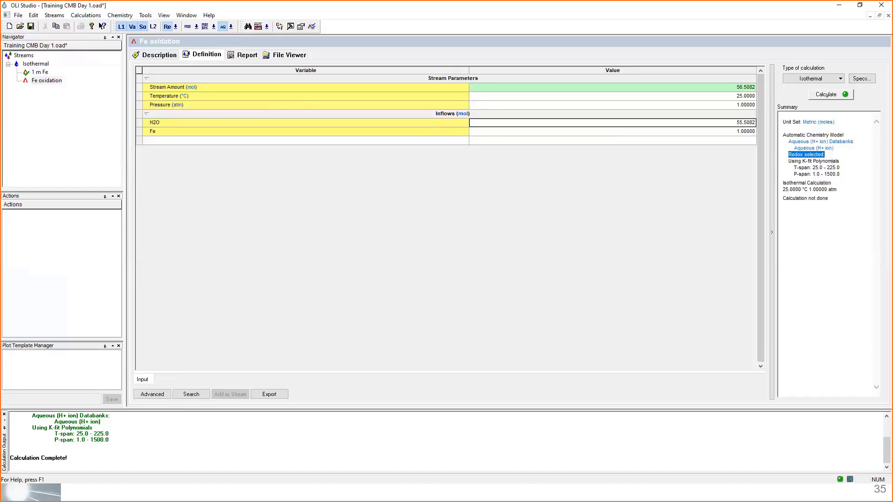
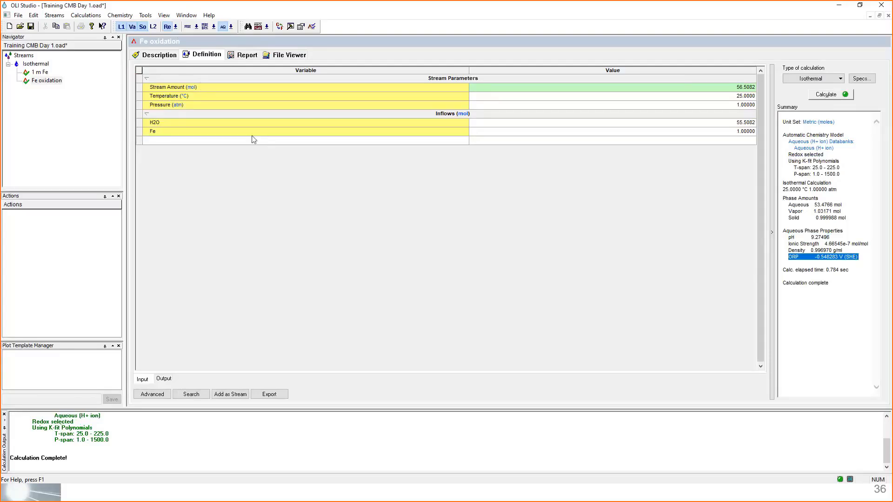
# - Open the Fe oxidation report, skim the stream parameters and phase flows, and jump to the Element Balance section
pyautogui.moveTo(209, 132)
pyautogui.click(243, 56)
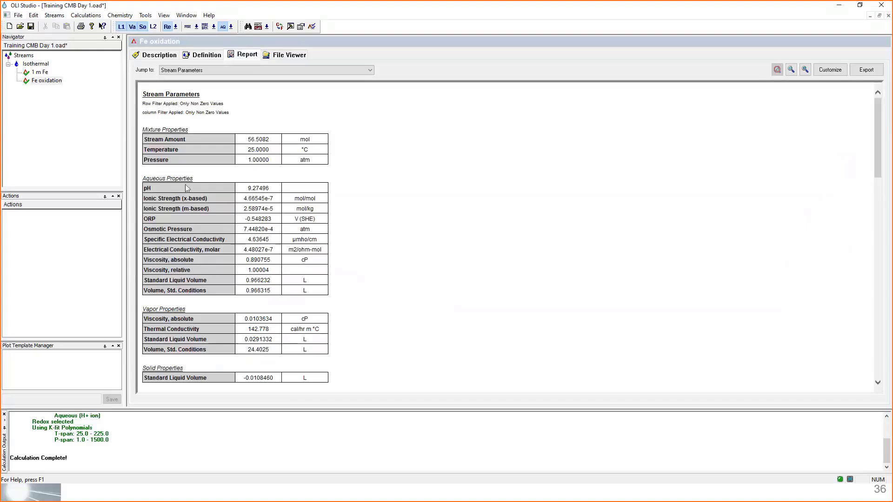
pyautogui.scroll(-1, 212, 238)
pyautogui.scroll(-12, 212, 238)
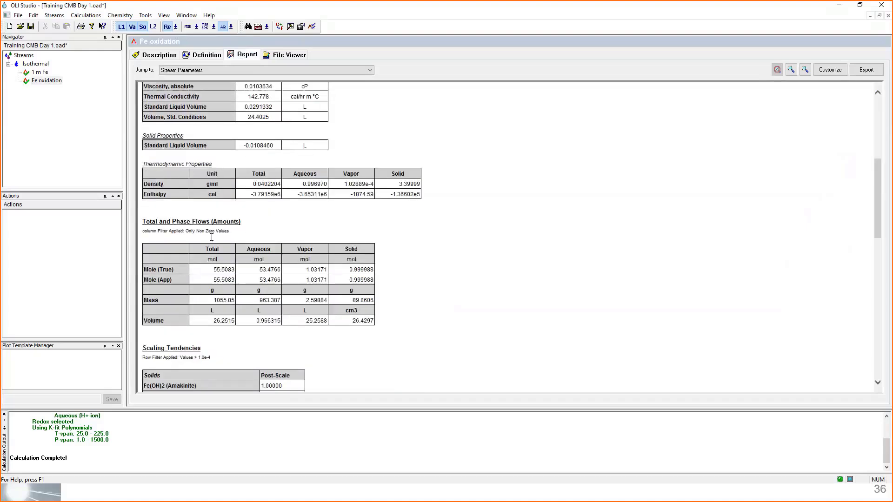
pyautogui.scroll(12, 516, 206)
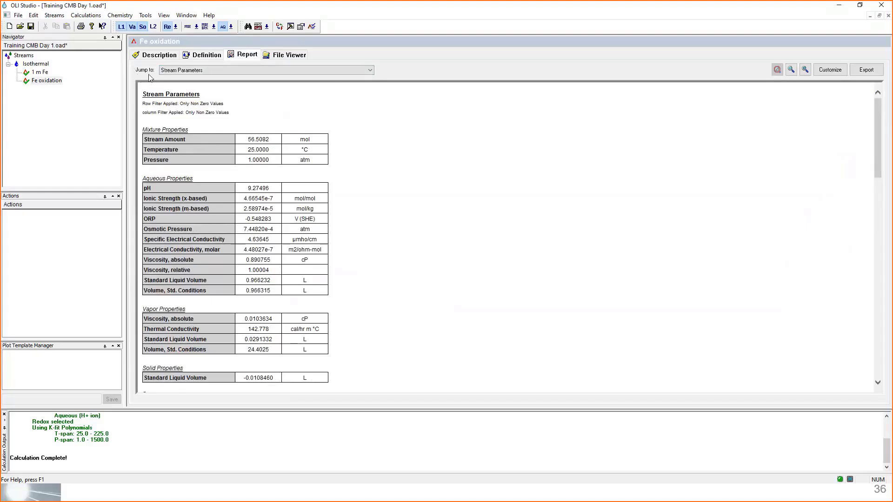
pyautogui.click(289, 71)
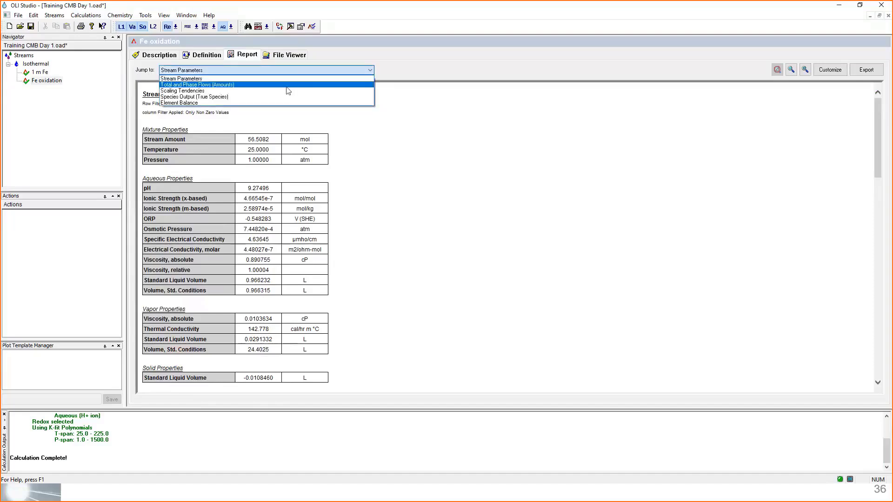
pyautogui.click(184, 103)
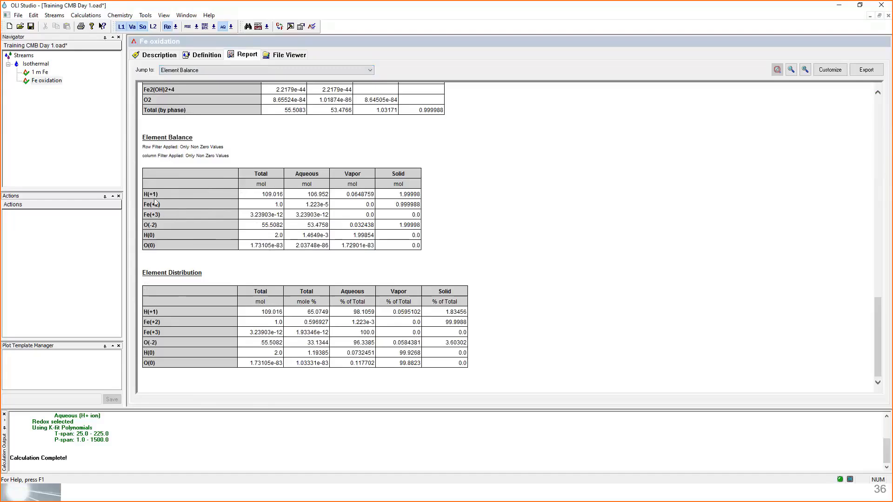
# - Examine the Fe(+2) row of the Element Balance table across the total, aqueous, vapor and solid phases
pyautogui.moveTo(145, 204); pyautogui.dragTo(200, 205)
pyautogui.moveTo(276, 203); pyautogui.dragTo(192, 205)
pyautogui.moveTo(276, 203); pyautogui.dragTo(283, 203)
pyautogui.moveTo(284, 203)
pyautogui.mouseDown()
pyautogui.moveTo(153, 204)
pyautogui.moveTo(282, 205)
pyautogui.mouseUp()
pyautogui.moveTo(307, 204); pyautogui.dragTo(328, 205)
pyautogui.moveTo(369, 205); pyautogui.dragTo(408, 204)
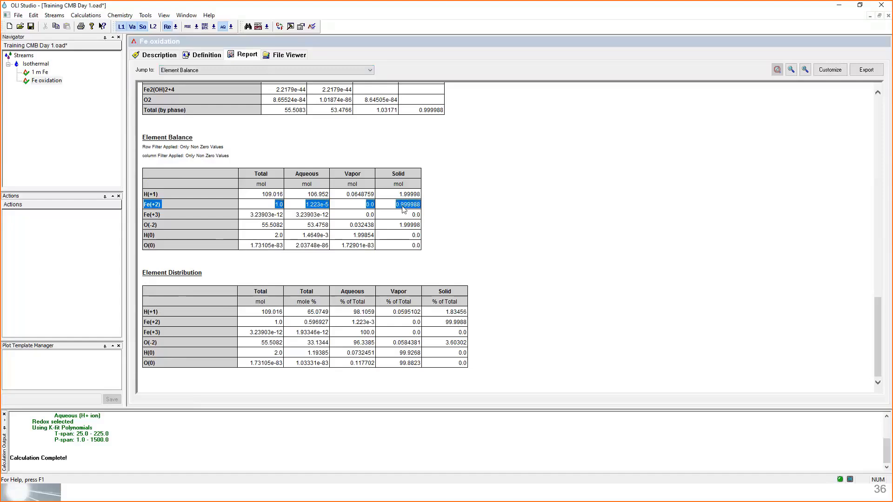
# - Inspect the total and aqueous amounts of Fe(+3) in the Element Balance table
pyautogui.click(145, 214)
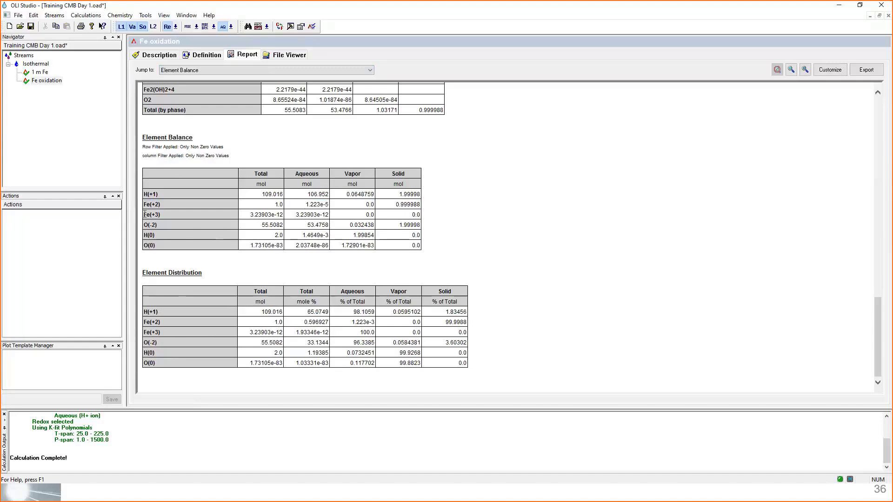
pyautogui.moveTo(145, 214); pyautogui.dragTo(163, 214)
pyautogui.moveTo(227, 218); pyautogui.dragTo(329, 215)
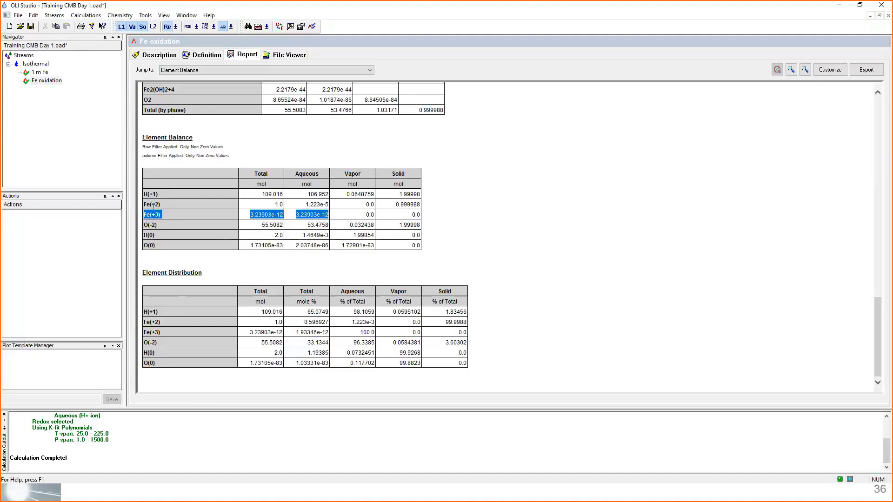
pyautogui.click(169, 217)
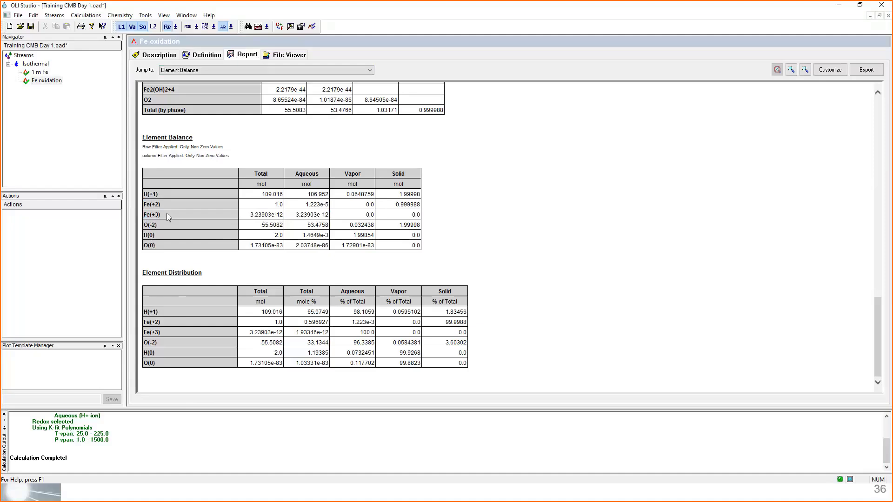
# - Compare the Fe(+2) row with the H(0) row in the Element Balance, checking H(0) in the total, aqueous and vapor columns
pyautogui.moveTo(162, 204); pyautogui.dragTo(144, 205)
pyautogui.moveTo(421, 246); pyautogui.dragTo(423, 205)
pyautogui.doubleClick(421, 204)
pyautogui.moveTo(153, 235); pyautogui.dragTo(146, 240)
pyautogui.moveTo(274, 237); pyautogui.dragTo(285, 240)
pyautogui.click(304, 240)
pyautogui.moveTo(305, 239); pyautogui.dragTo(330, 240)
pyautogui.moveTo(330, 239); pyautogui.dragTo(375, 240)
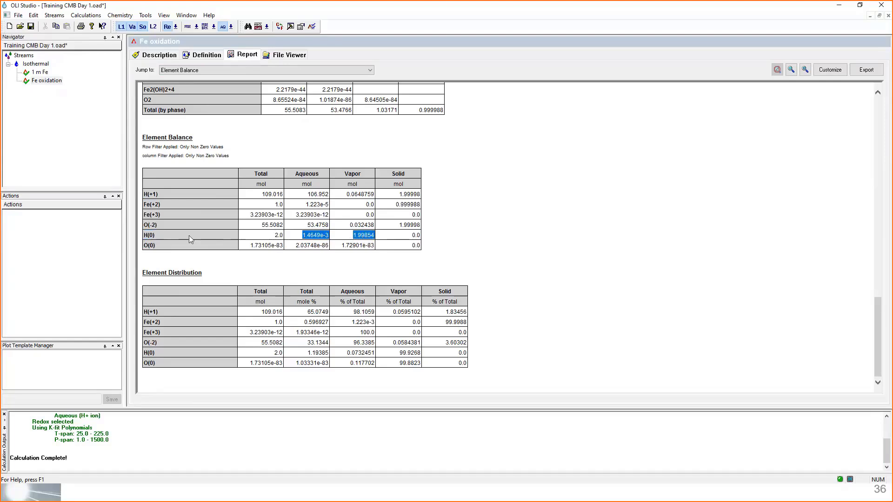
pyautogui.moveTo(189, 235); pyautogui.dragTo(371, 238)
# - Trace the solid Fe(+2) amount to the Fe(OH)2 (Amakinite) row of the Species Output table, checking its total and solid amounts
pyautogui.doubleClick(409, 208)
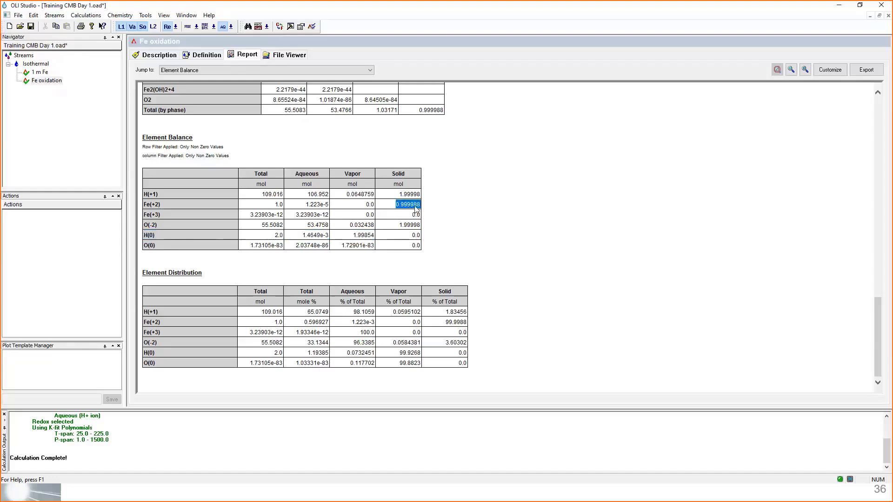
pyautogui.scroll(6, 480, 203)
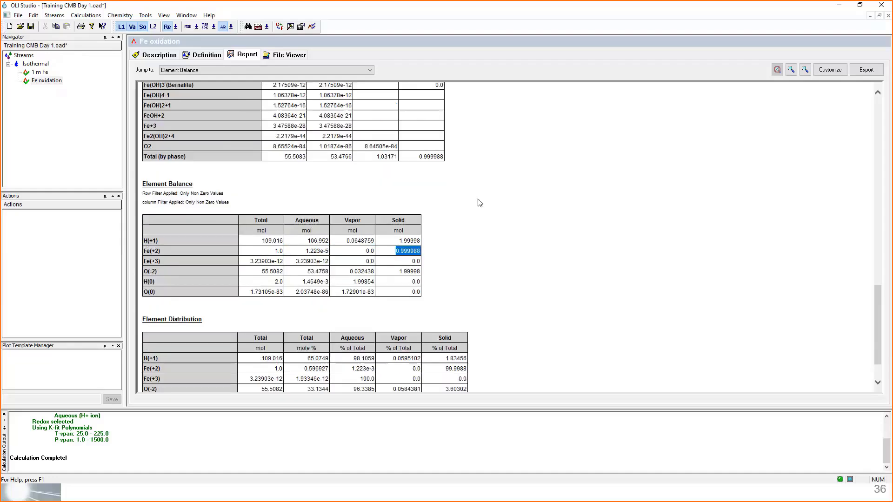
pyautogui.scroll(1, 480, 203)
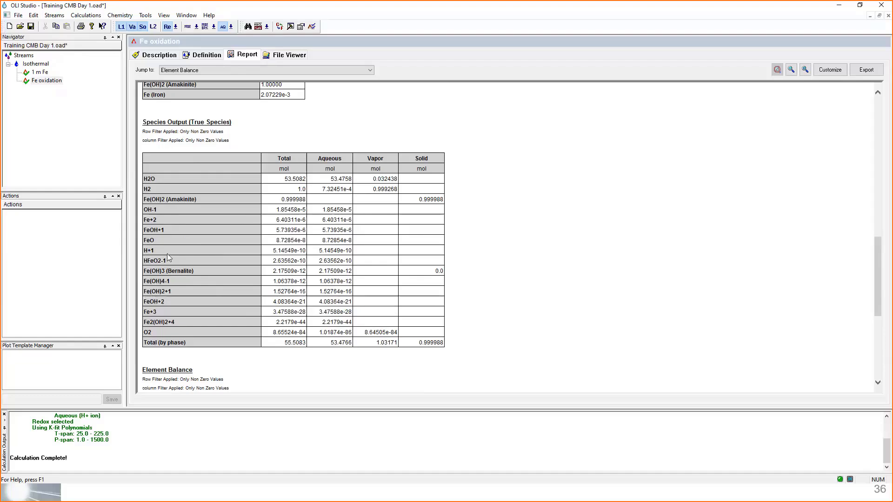
pyautogui.tripleClick(150, 200)
pyautogui.moveTo(281, 204); pyautogui.dragTo(297, 204)
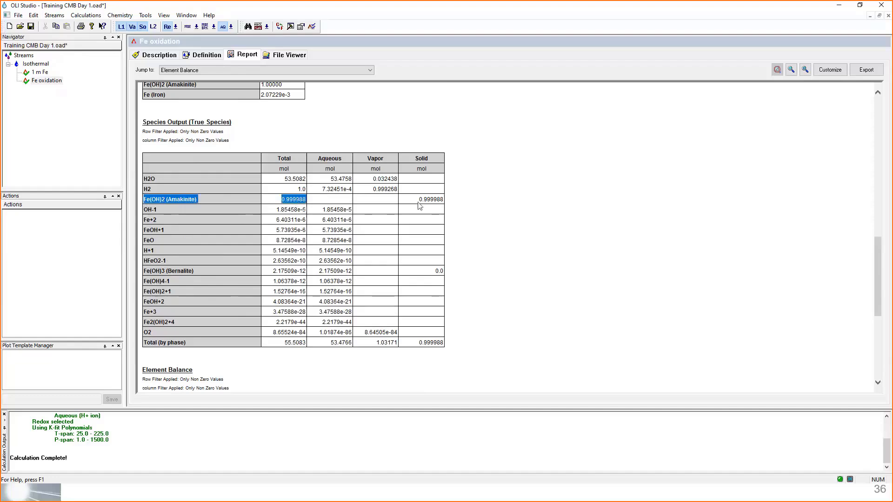
pyautogui.moveTo(419, 204); pyautogui.dragTo(441, 205)
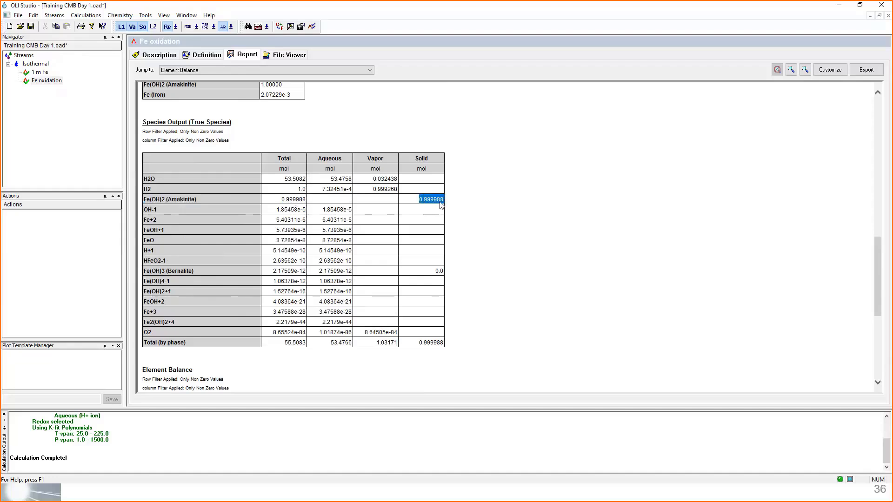
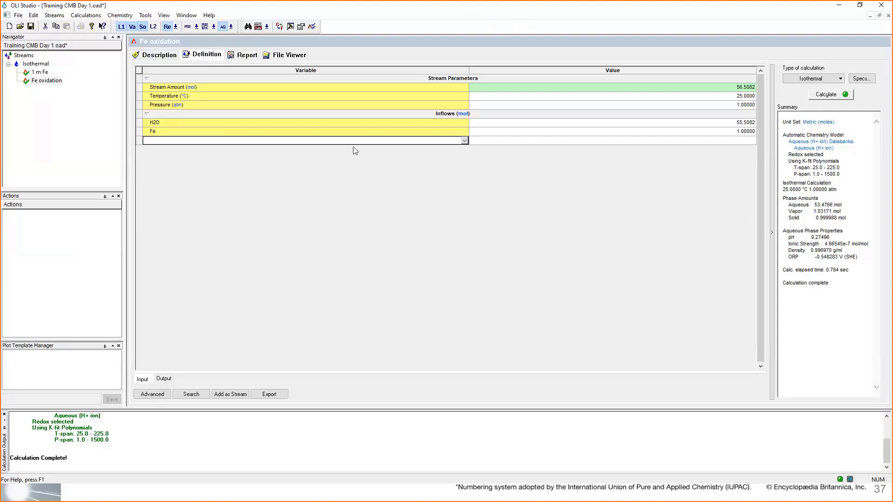
# - Add a Single Point calculation to the Isothermal stream
pyautogui.click(99, 134)
pyautogui.click(43, 102)
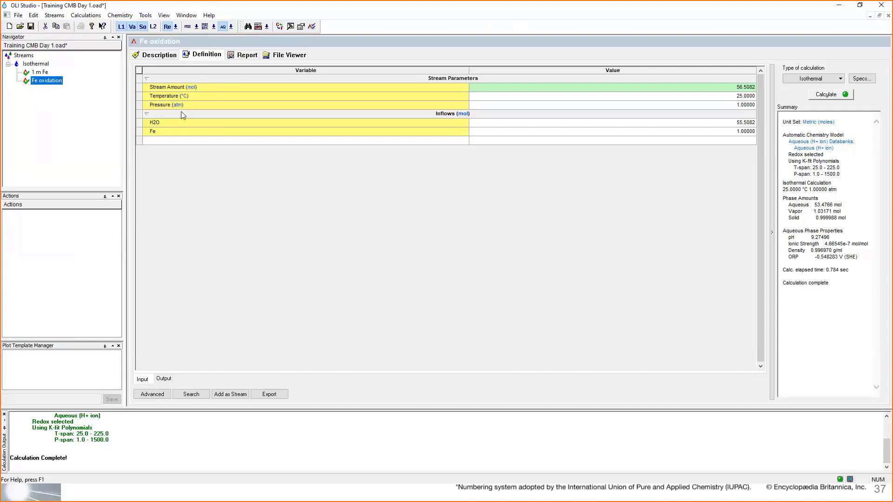
pyautogui.moveTo(168, 138)
pyautogui.click(29, 64)
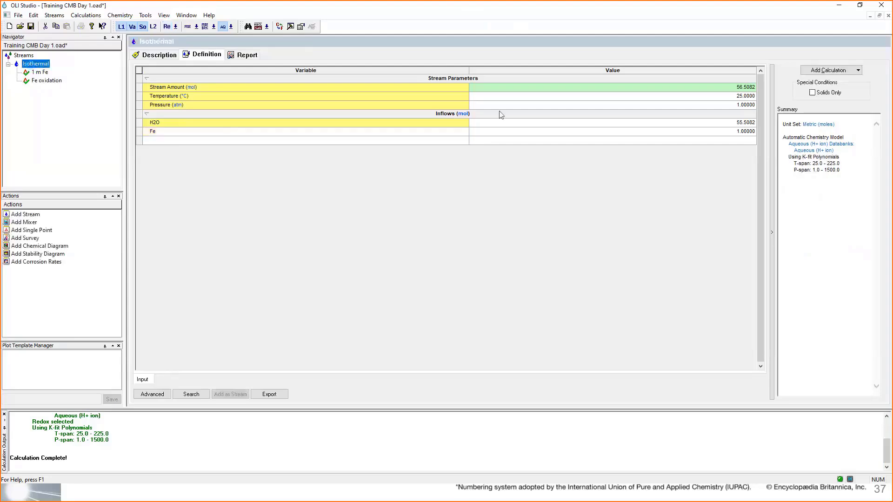
pyautogui.click(827, 71)
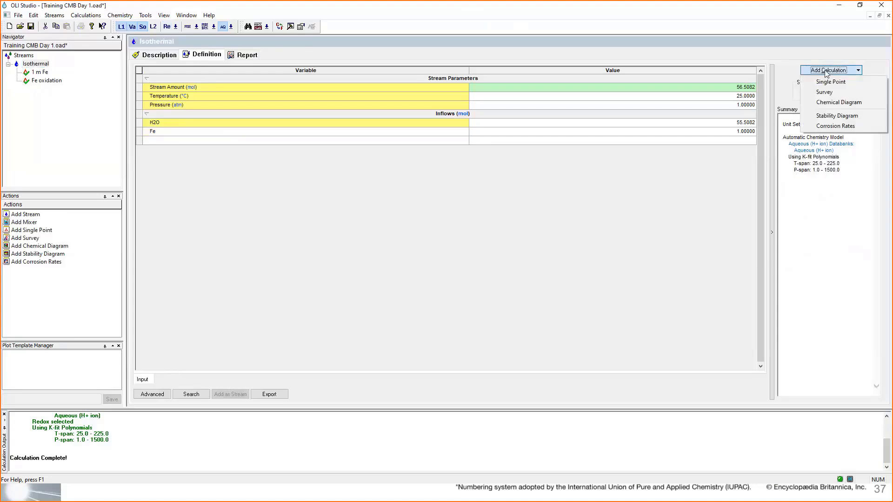
pyautogui.click(852, 83)
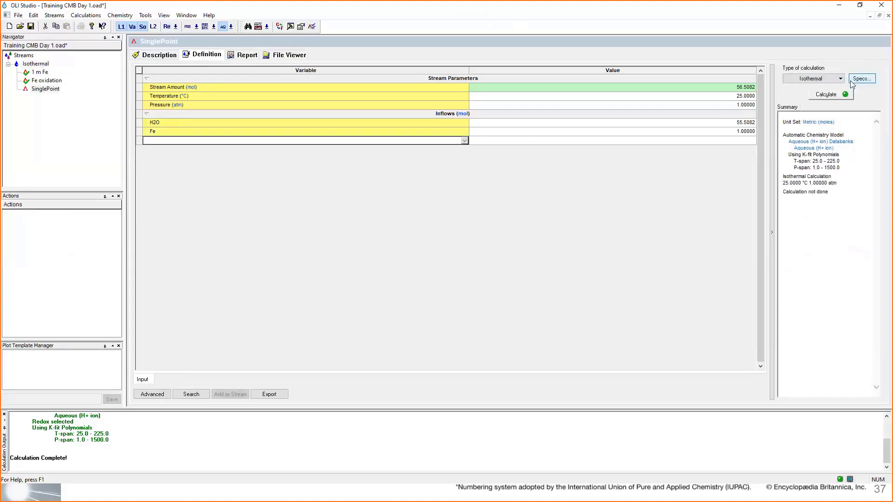
# - Rename the new single point calculation as Fe-Na2S
pyautogui.click(51, 89)
pyautogui.click(51, 89)
pyautogui.write('Fe')
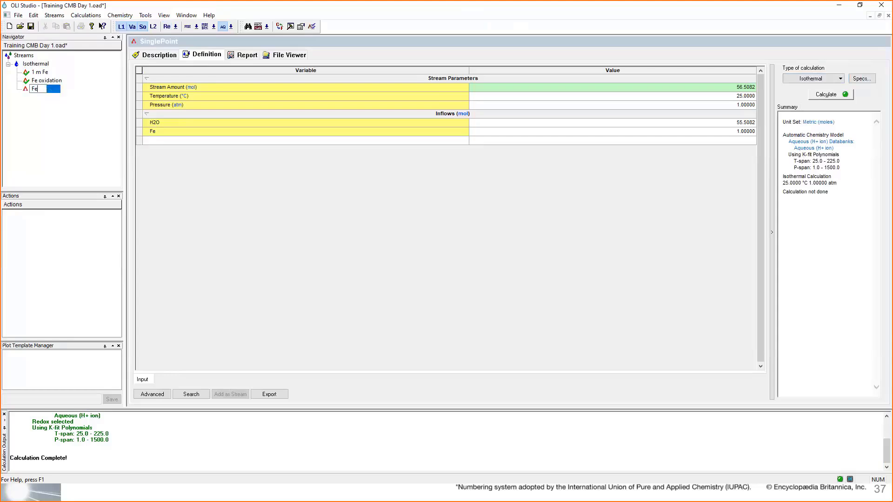
pyautogui.write('-Na2S')
pyautogui.press('Return')
# - Add Na2S as an inflow of the Fe-Na2S calculation with an amount of 0.1 mol
pyautogui.click(343, 142)
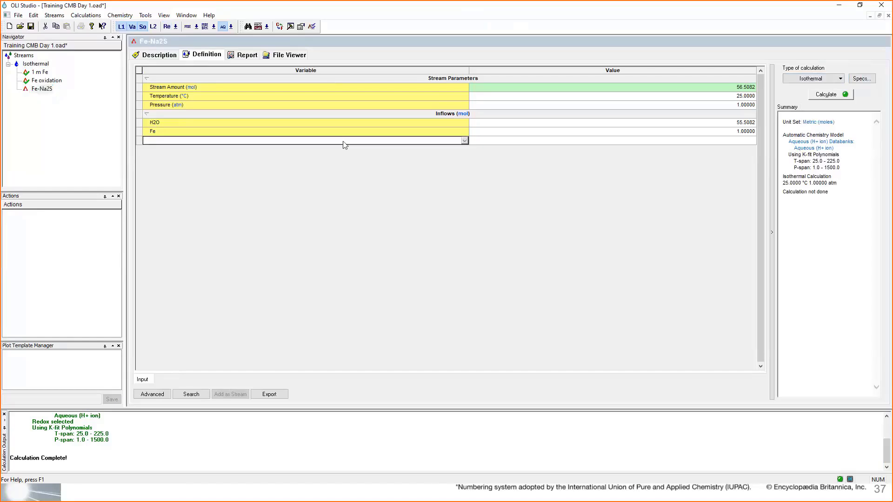
pyautogui.write('N')
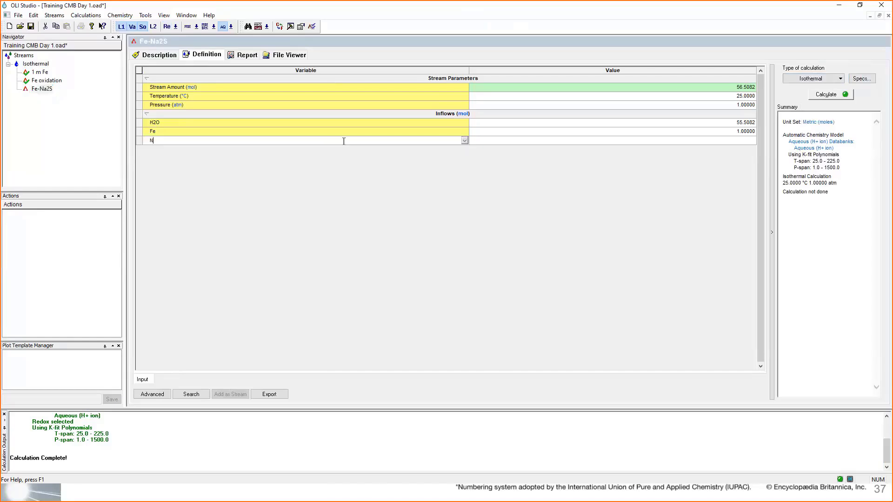
pyautogui.write('a2S')
pyautogui.press('Return')
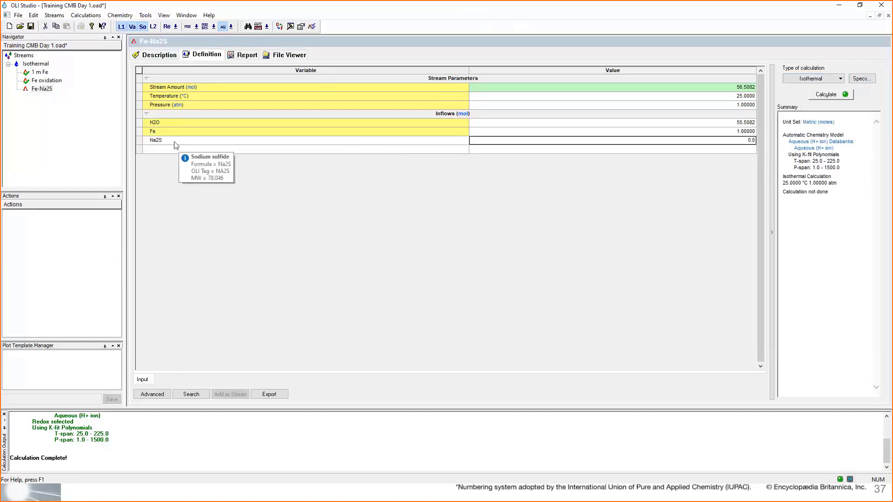
pyautogui.click(729, 141)
pyautogui.write('0.1')
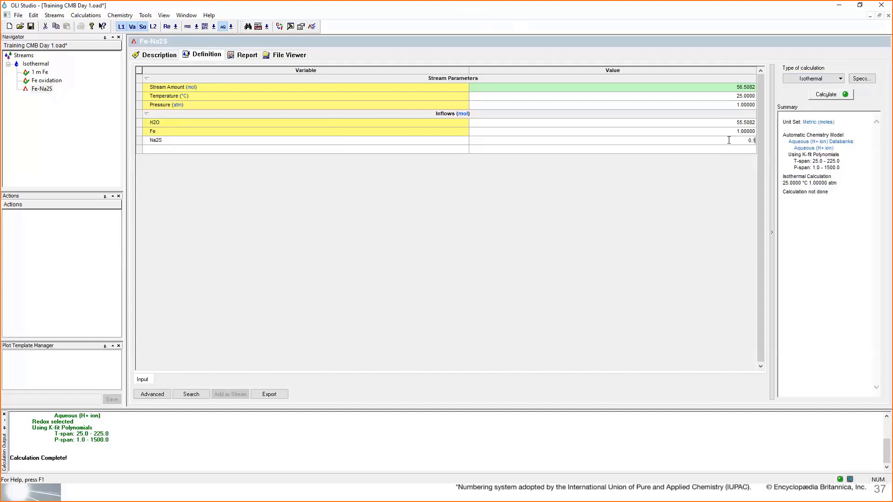
pyautogui.press('Return')
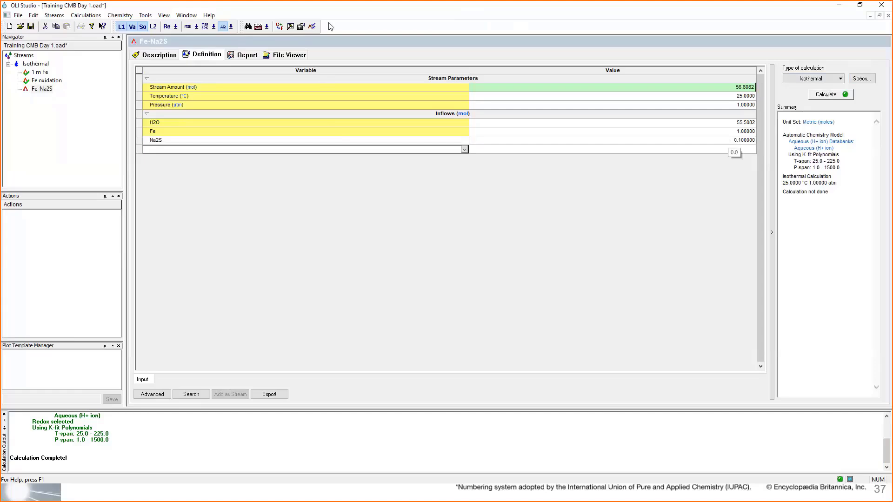
# - Enable redox for the Fe-Na2S calculation with only the iron subsystem included, and run the calculation
pyautogui.click(166, 26)
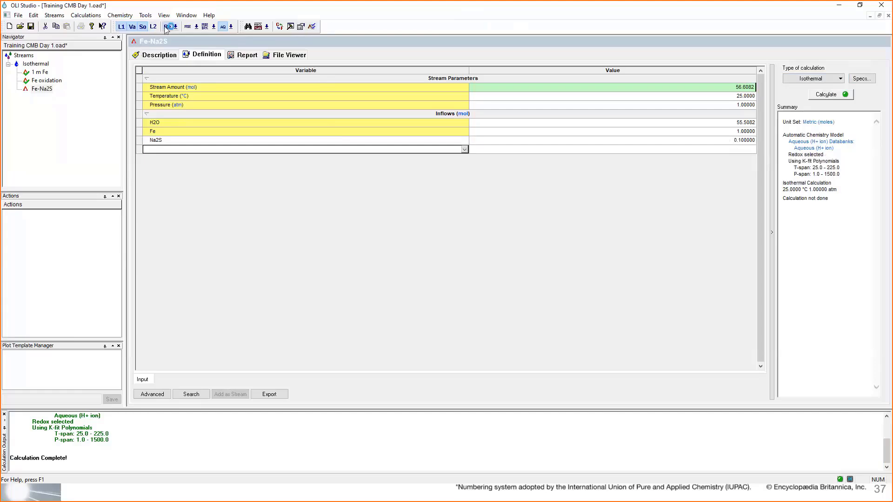
pyautogui.moveTo(836, 161); pyautogui.dragTo(787, 157)
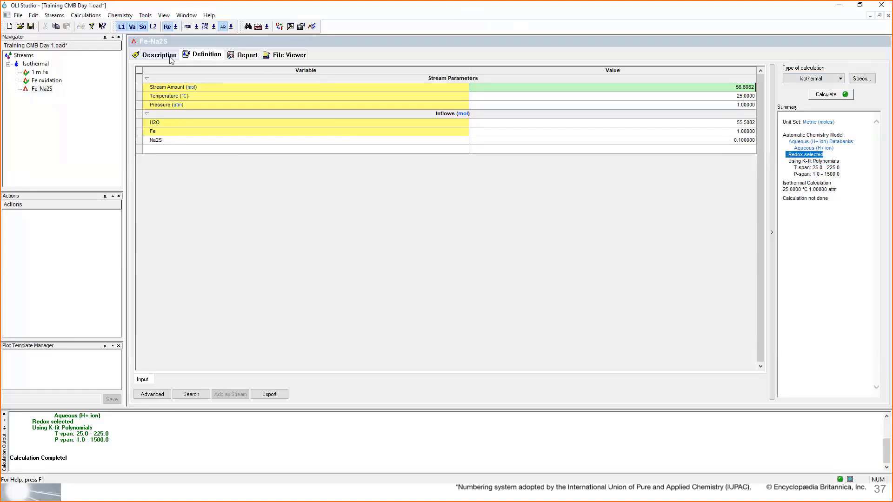
pyautogui.click(176, 27)
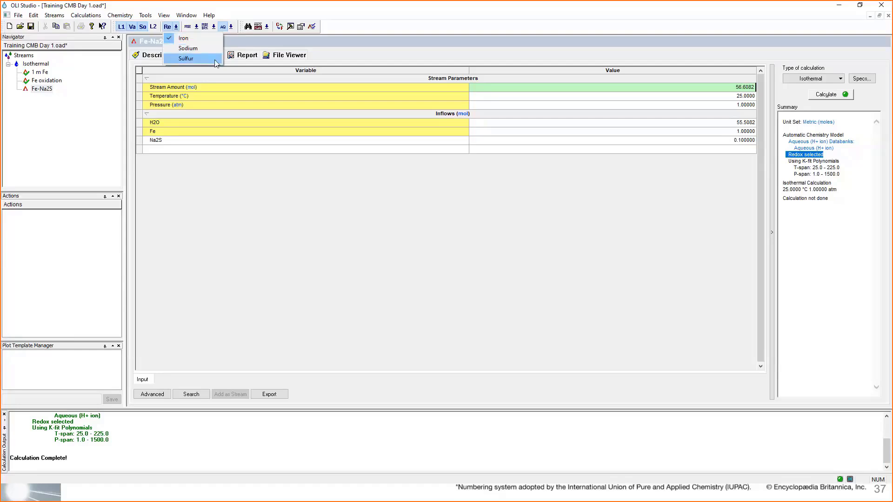
pyautogui.click(222, 134)
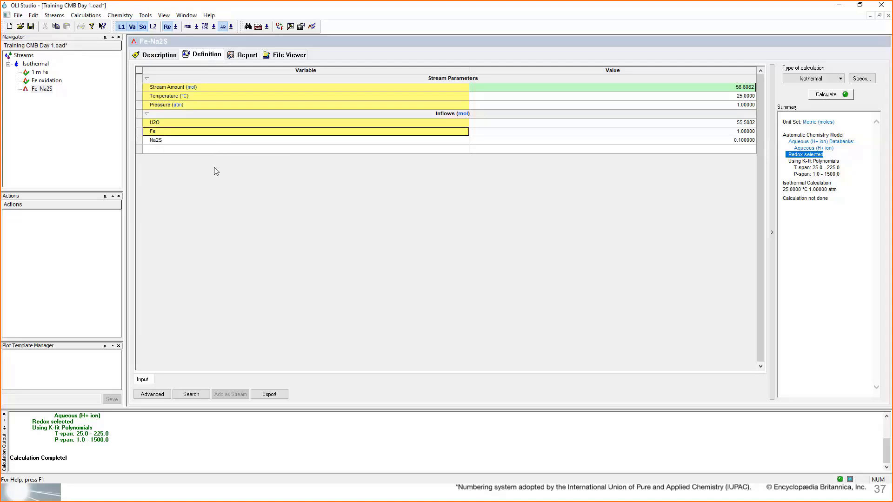
pyautogui.click(827, 95)
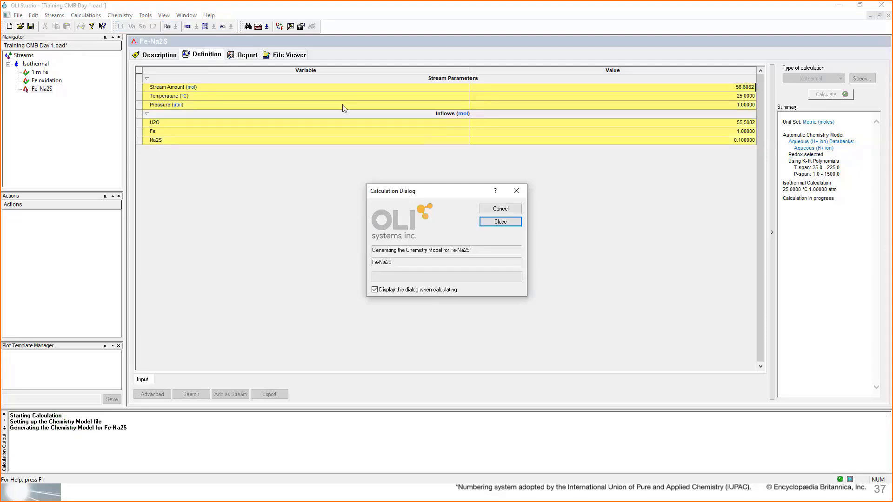
# - Open the Element Balance section of the Fe-Na2S report and examine the Fe(+2) and Na(+1) rows
pyautogui.click(241, 57)
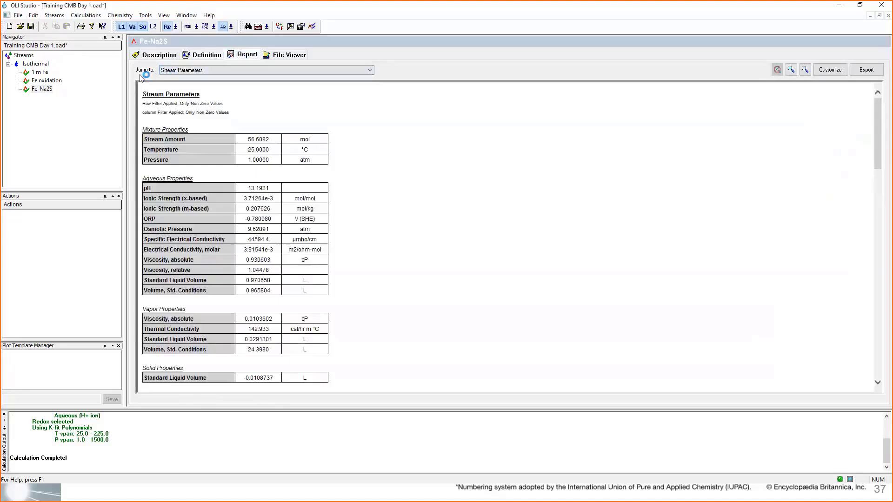
pyautogui.click(190, 71)
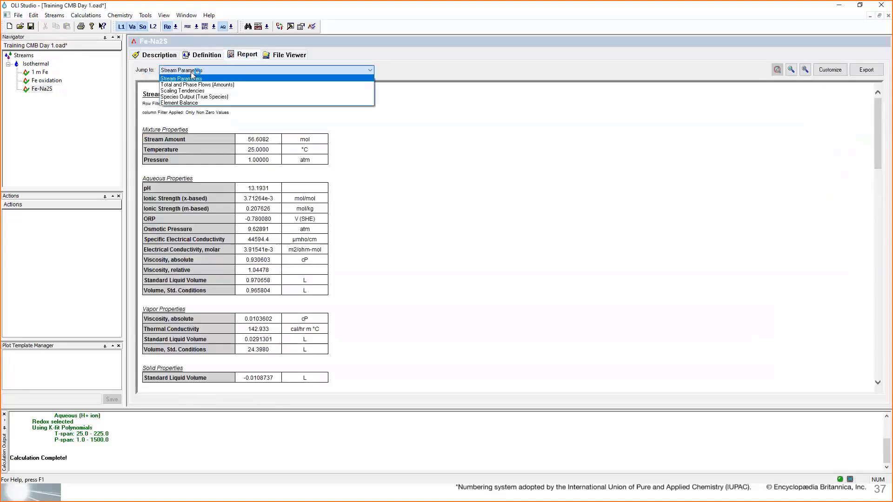
pyautogui.click(190, 103)
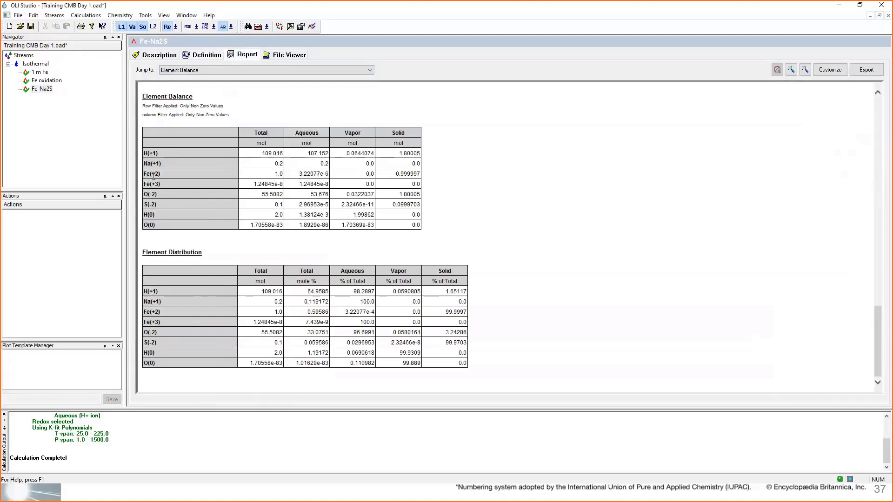
pyautogui.moveTo(144, 174); pyautogui.dragTo(288, 176)
pyautogui.moveTo(146, 163); pyautogui.dragTo(197, 164)
pyautogui.moveTo(264, 162); pyautogui.dragTo(283, 163)
# - Examine the S(-2) row of the Element Balance across total, aqueous and solid phases, and compare it with the Fe(+2) row
pyautogui.moveTo(145, 204); pyautogui.dragTo(185, 204)
pyautogui.moveTo(257, 203); pyautogui.dragTo(285, 204)
pyautogui.moveTo(296, 207); pyautogui.dragTo(330, 209)
pyautogui.moveTo(387, 206); pyautogui.dragTo(403, 204)
pyautogui.moveTo(158, 205); pyautogui.dragTo(143, 207)
pyautogui.moveTo(145, 175); pyautogui.dragTo(412, 174)
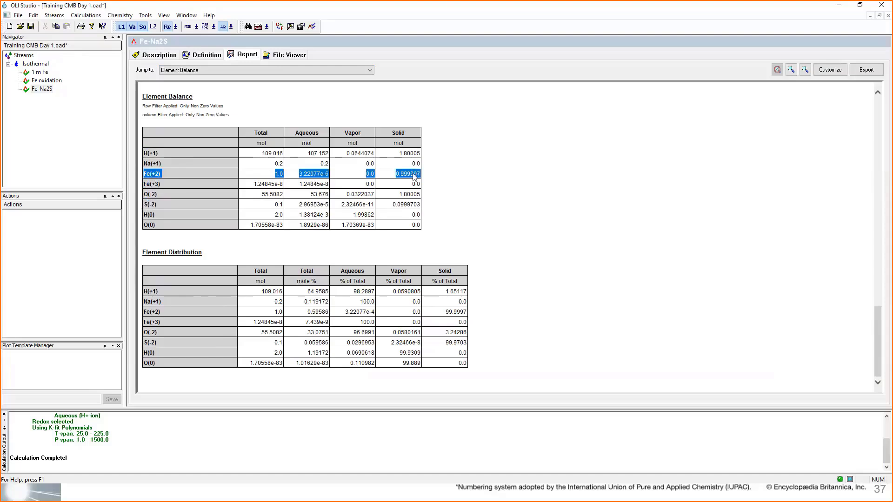
pyautogui.click(501, 200)
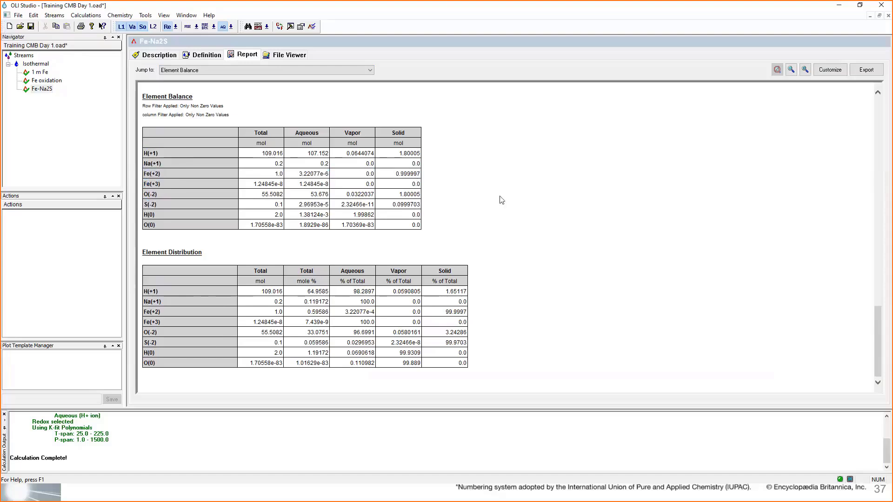
# - Compare the solid amounts of Fe(OH)2 (Amakinite) and FeS (Pyrrhotite) in the Species Output table
pyautogui.scroll(10, 501, 199)
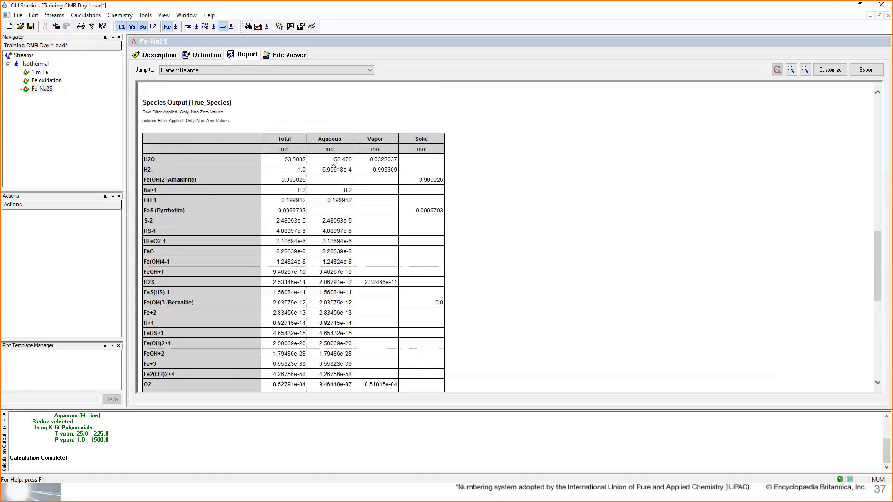
pyautogui.scroll(-1, 446, 200)
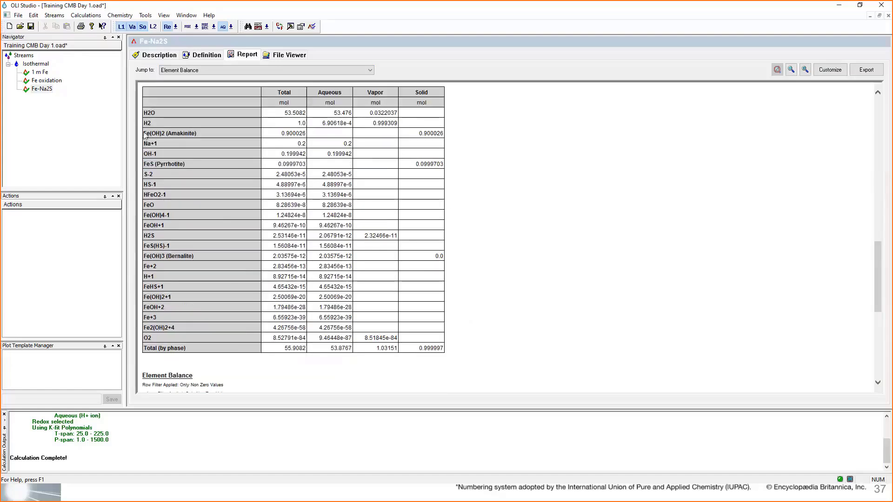
pyautogui.moveTo(145, 133); pyautogui.dragTo(444, 134)
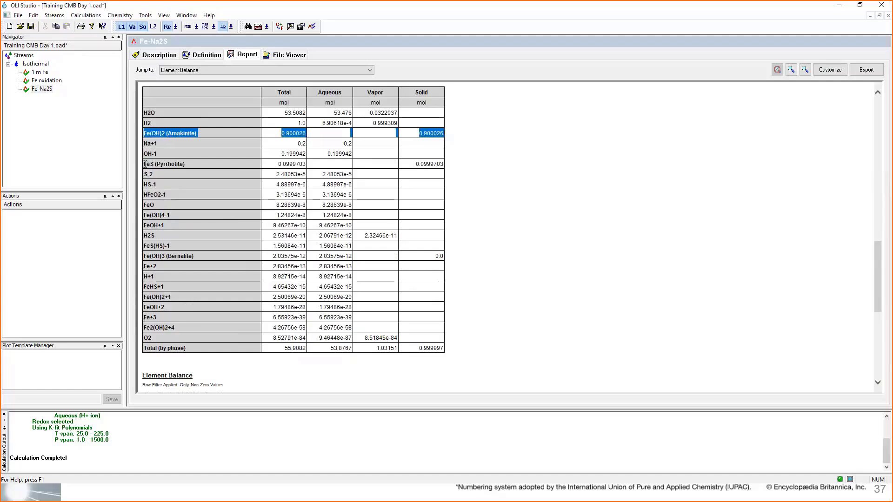
pyautogui.moveTo(145, 163); pyautogui.dragTo(435, 161)
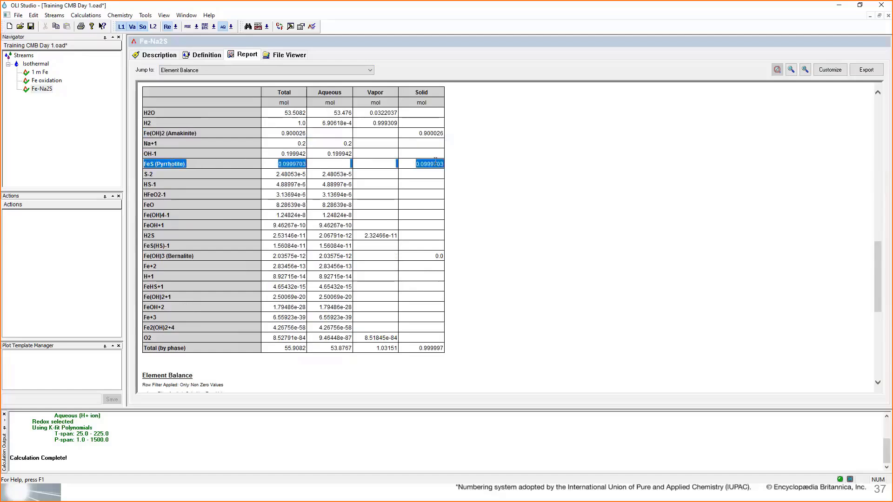
pyautogui.click(418, 167)
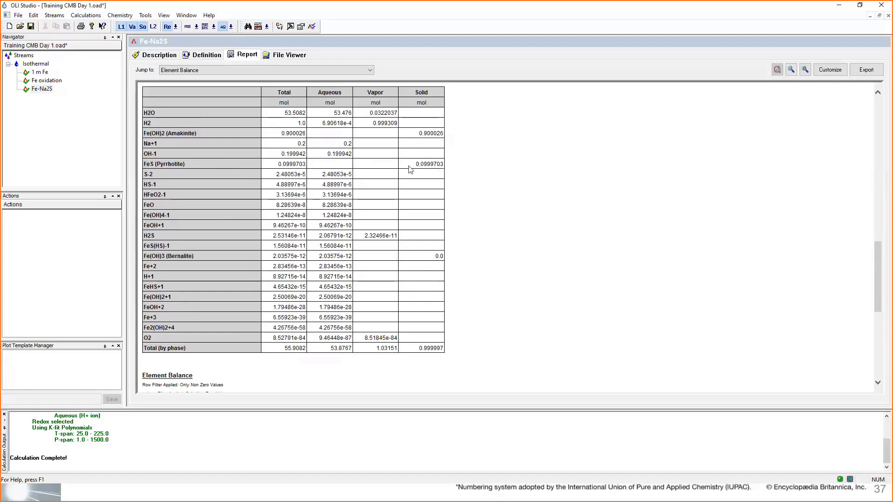
pyautogui.moveTo(187, 166); pyautogui.dragTo(144, 168)
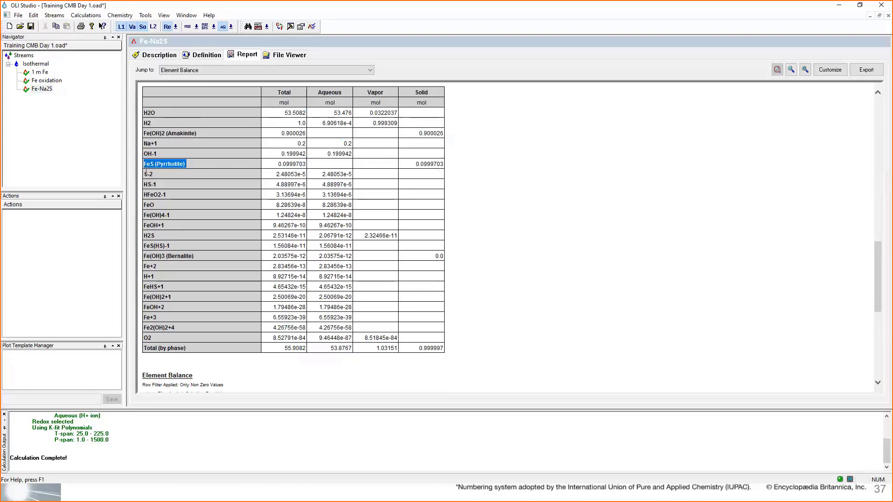
pyautogui.doubleClick(423, 134)
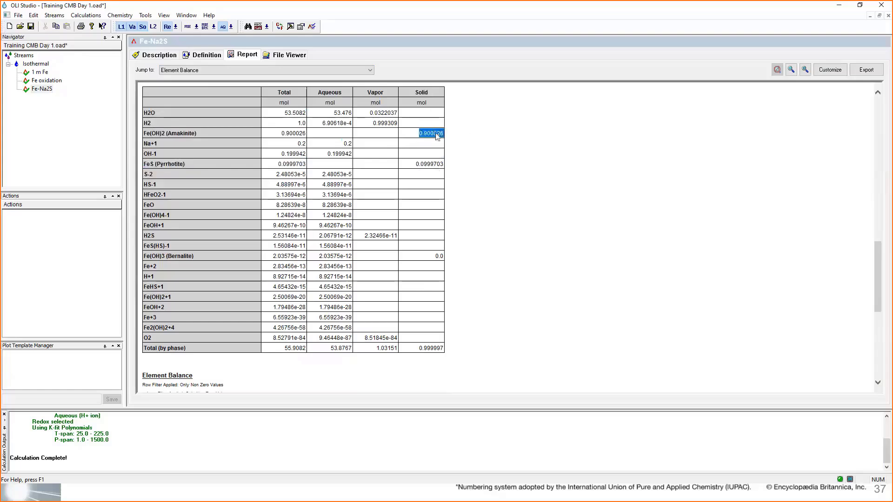
pyautogui.doubleClick(418, 167)
pyautogui.doubleClick(438, 135)
pyautogui.doubleClick(417, 163)
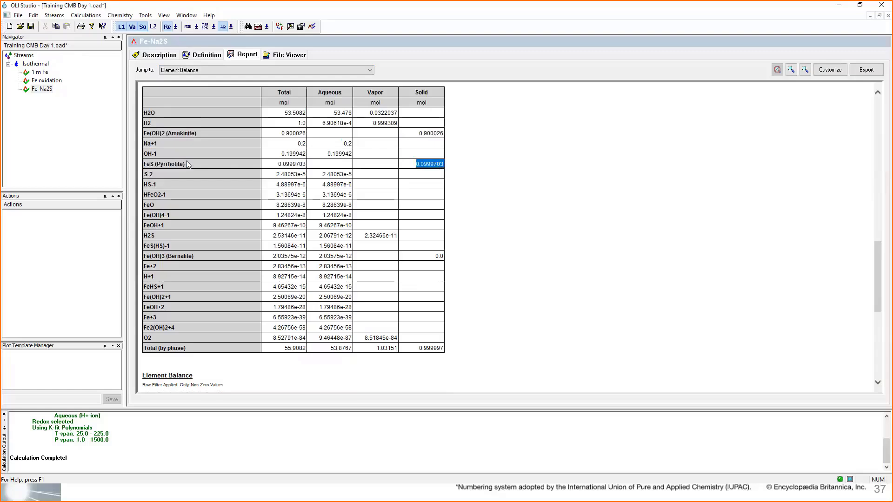
# - Inspect the sulfide species FeS (Pyrrhotite), S-2, HS-1 and H2S in the Species Output table
pyautogui.doubleClick(146, 175)
pyautogui.moveTo(153, 175); pyautogui.dragTo(144, 175)
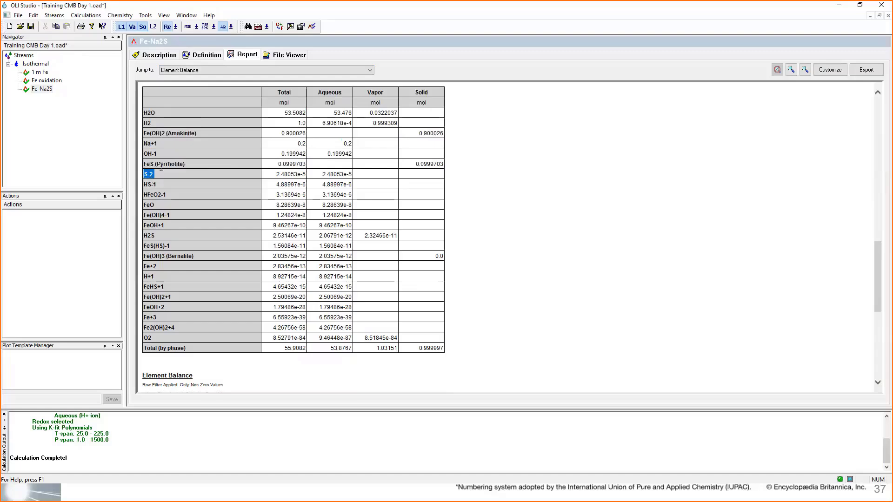
pyautogui.moveTo(192, 166); pyautogui.dragTo(147, 172)
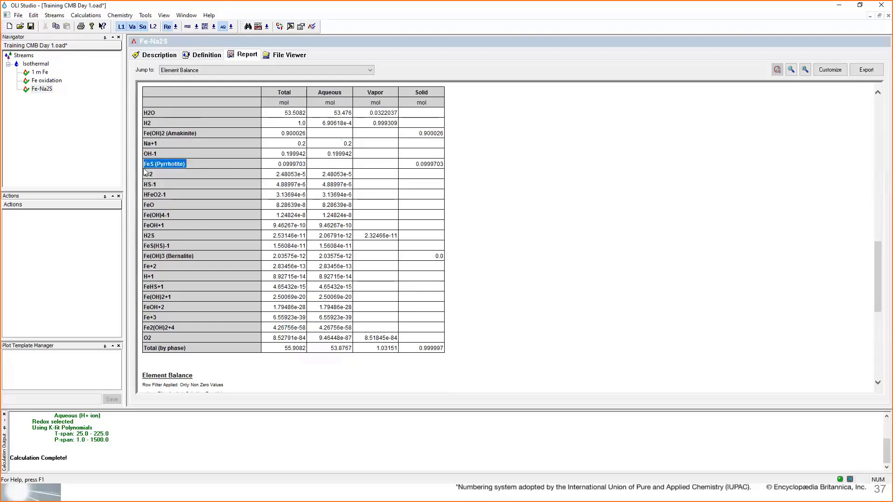
pyautogui.doubleClick(146, 175)
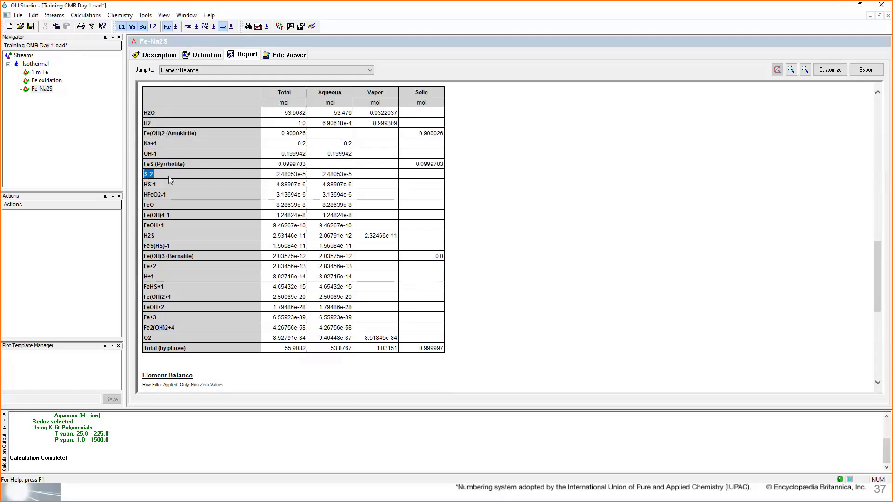
pyautogui.doubleClick(164, 183)
pyautogui.doubleClick(152, 236)
# - Include the sulfur redox subsystem alongside iron in the Fe-Na2S calculation's definition and check the selection
pyautogui.click(200, 55)
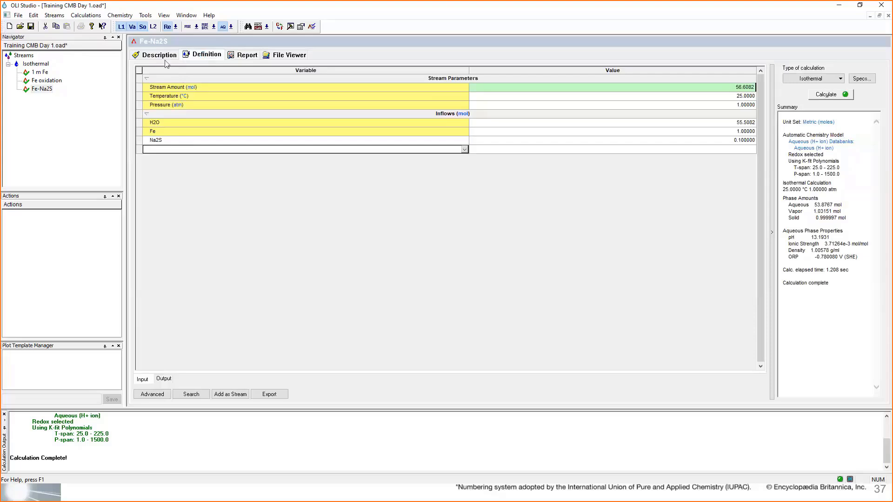
pyautogui.click(176, 27)
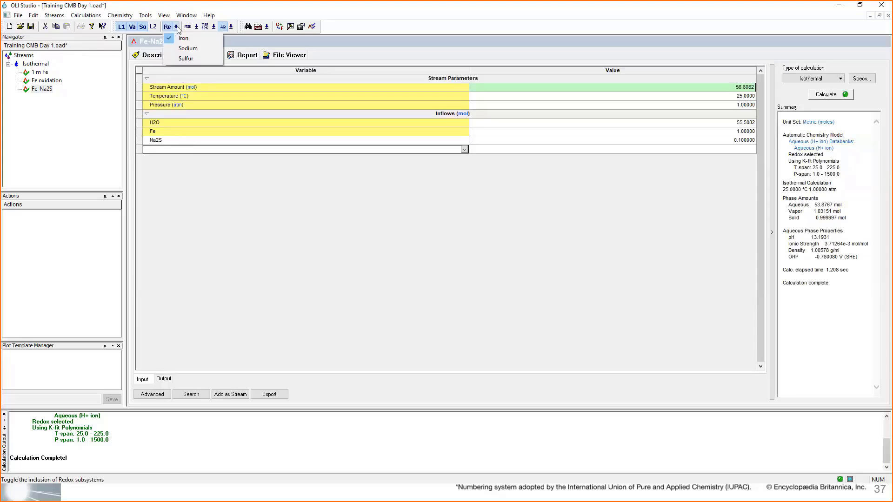
pyautogui.click(206, 59)
pyautogui.click(178, 27)
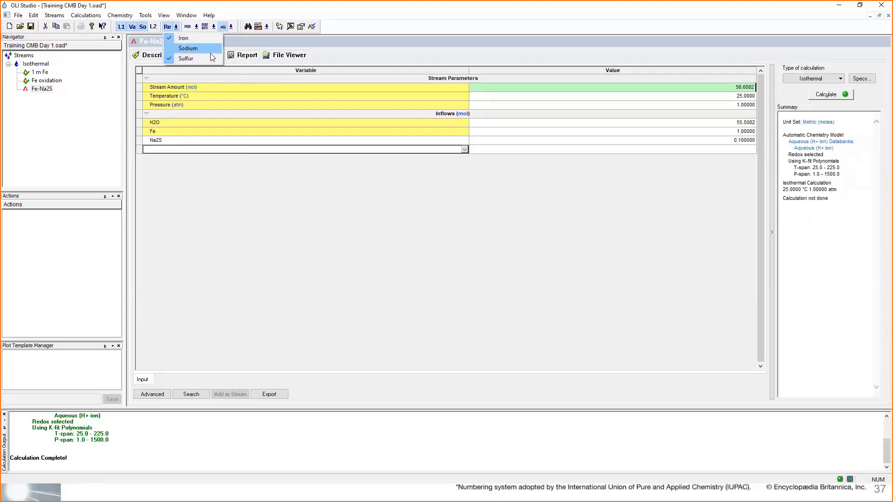
pyautogui.click(258, 171)
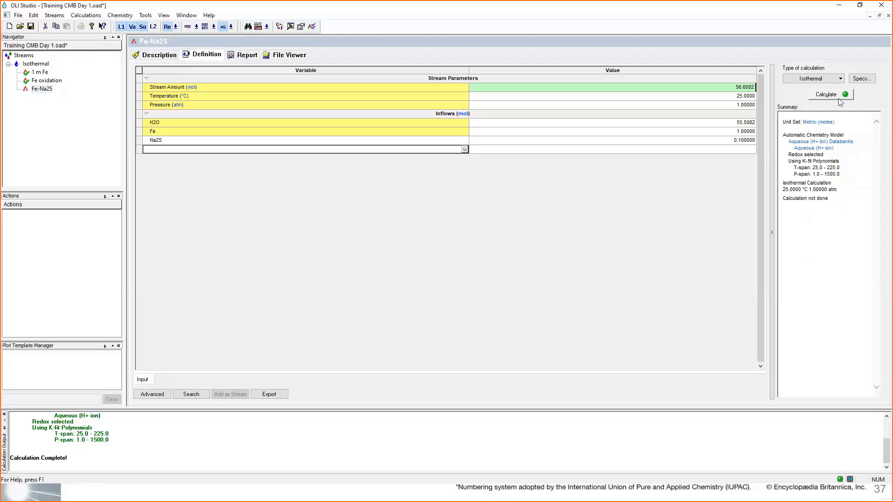
# - Calculate Fe-Na2S with iron and sulfur redox included, and review the pH and the Element Balance in its report
pyautogui.click(176, 27)
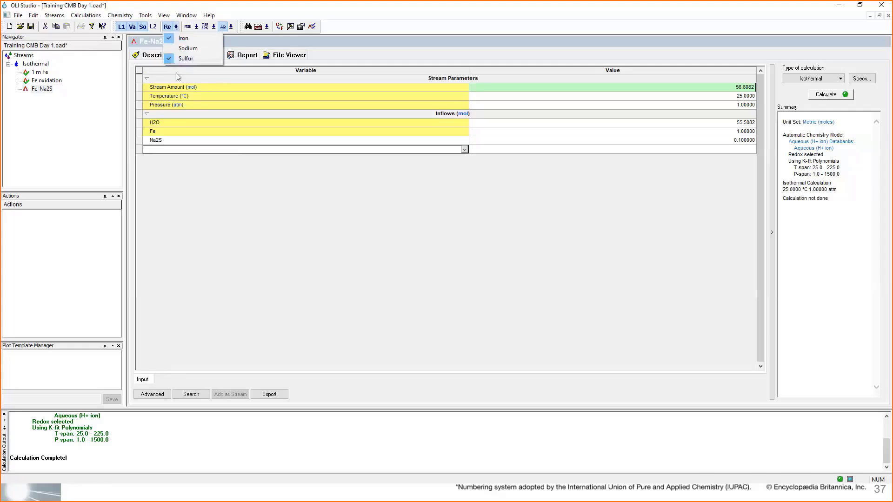
pyautogui.click(837, 94)
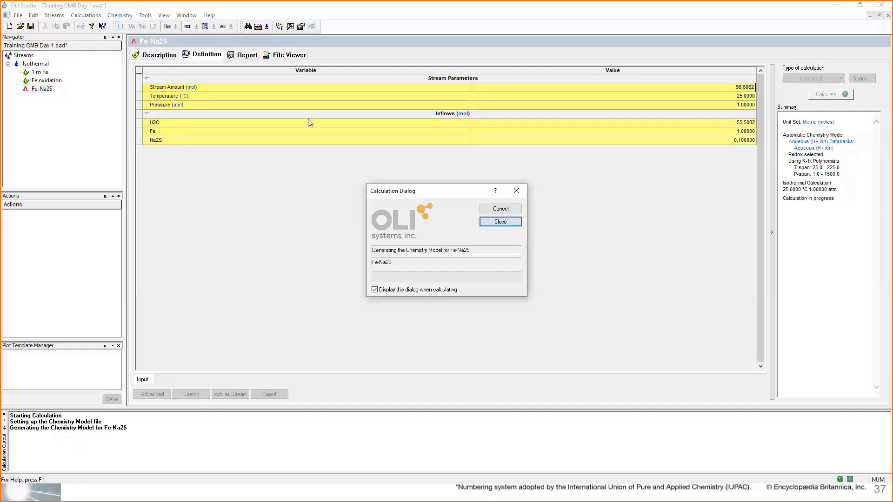
pyautogui.click(239, 58)
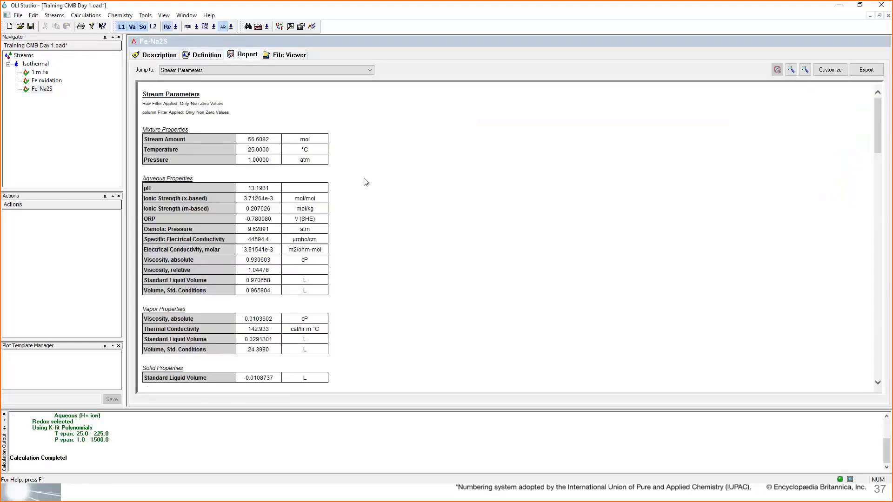
pyautogui.doubleClick(272, 191)
pyautogui.click(324, 73)
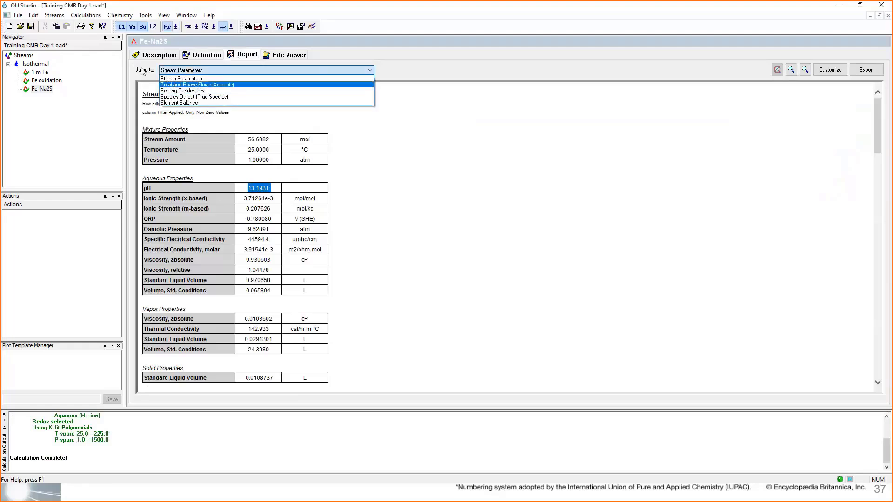
pyautogui.click(185, 103)
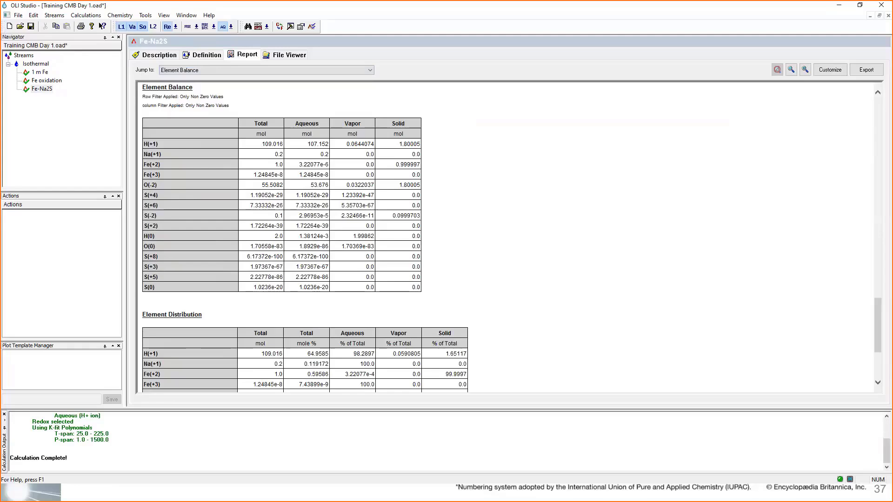
# - Exclude the sulfur redox subsystem from the Fe-Na2S definition and recalculate with iron redox only
pyautogui.click(210, 57)
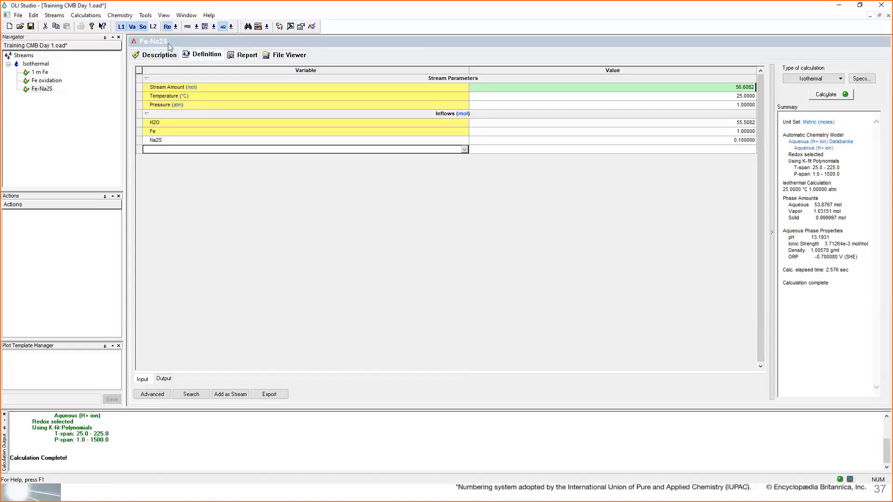
pyautogui.click(176, 27)
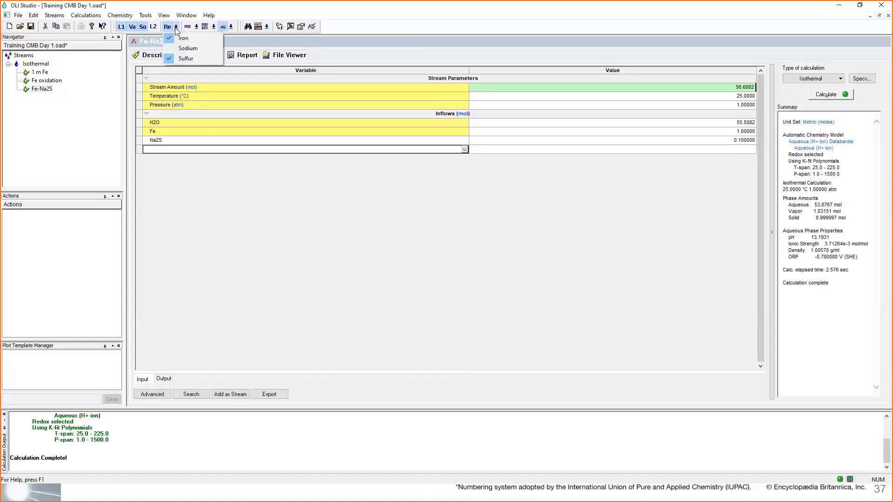
pyautogui.click(186, 56)
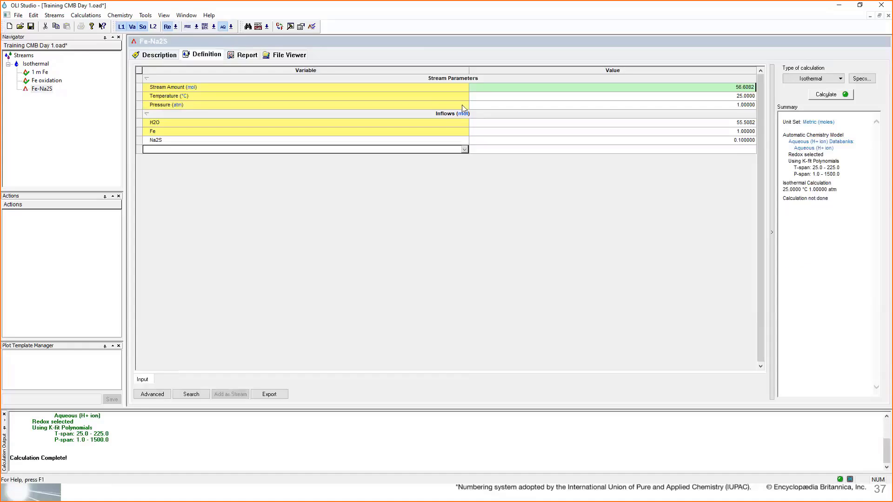
pyautogui.click(825, 95)
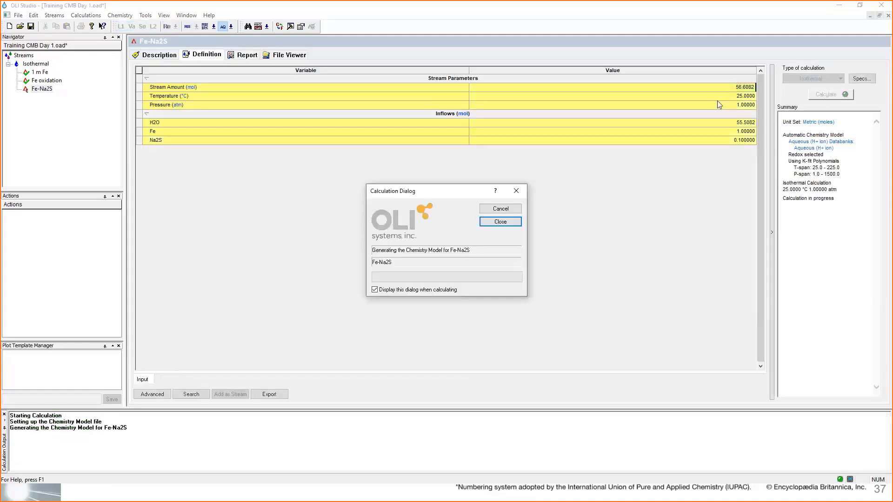
pyautogui.click(171, 144)
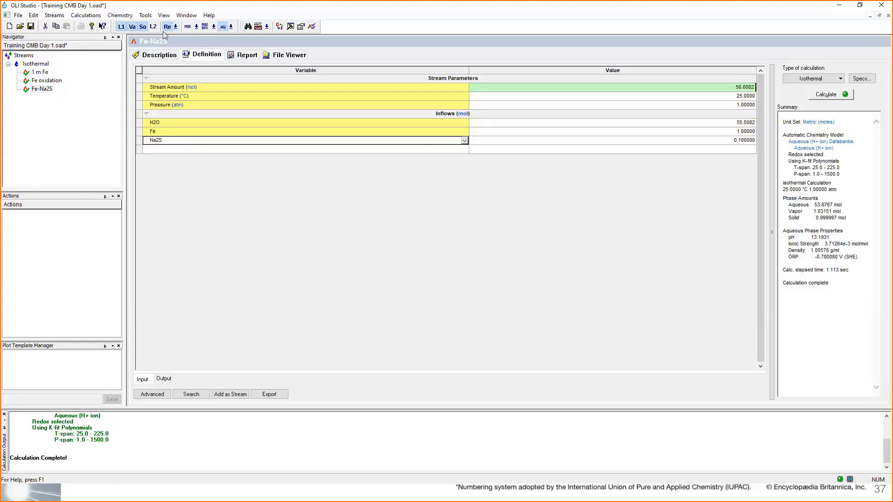
# - Include the sulfur redox subsystem alongside iron again and recalculate Fe-Na2S
pyautogui.click(176, 27)
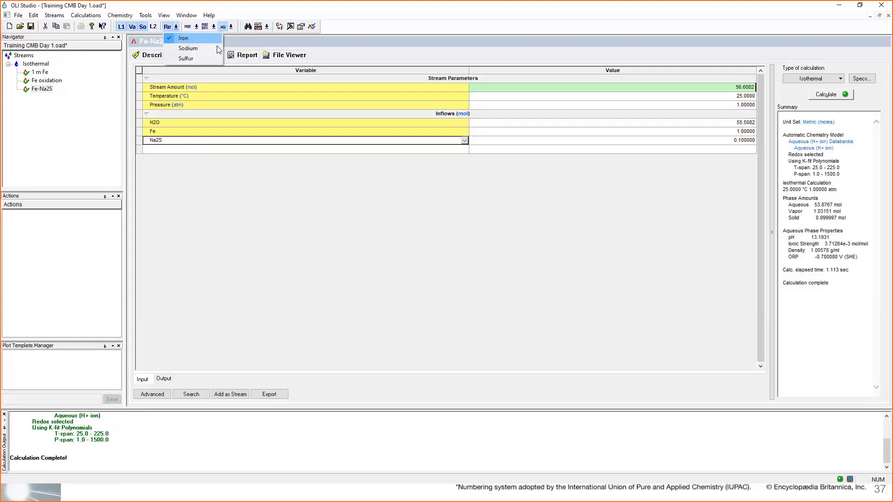
pyautogui.click(173, 59)
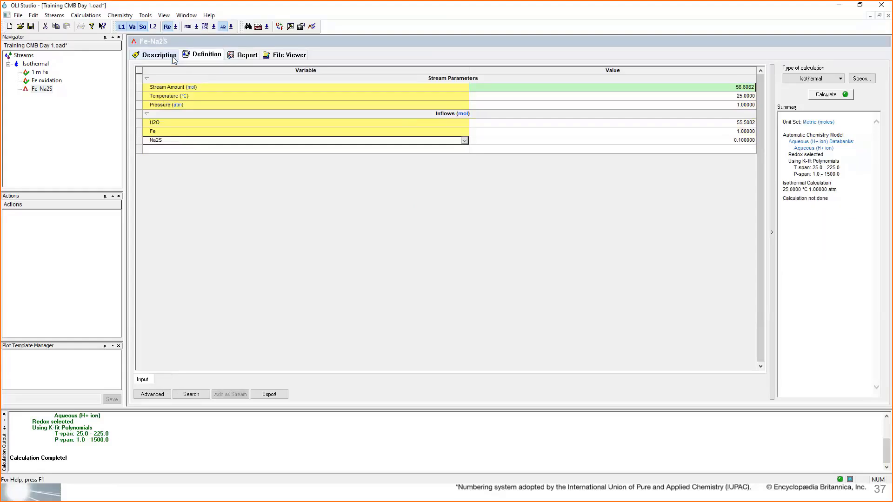
pyautogui.click(176, 27)
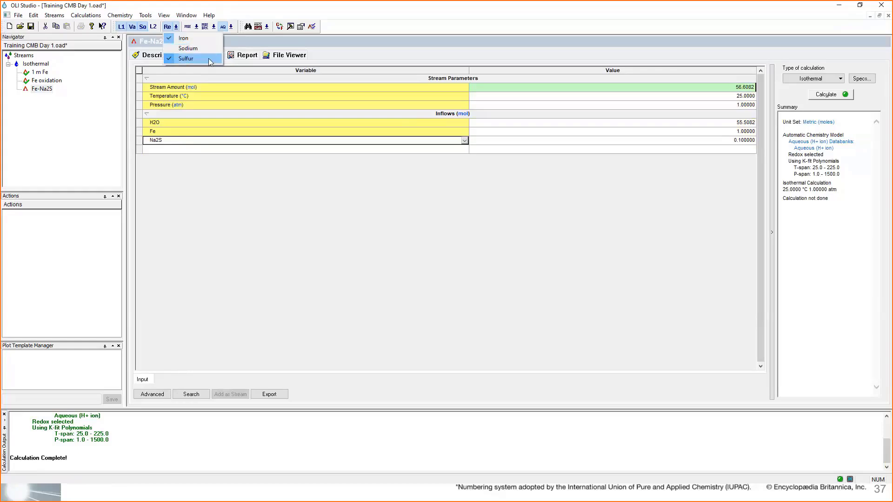
pyautogui.click(827, 95)
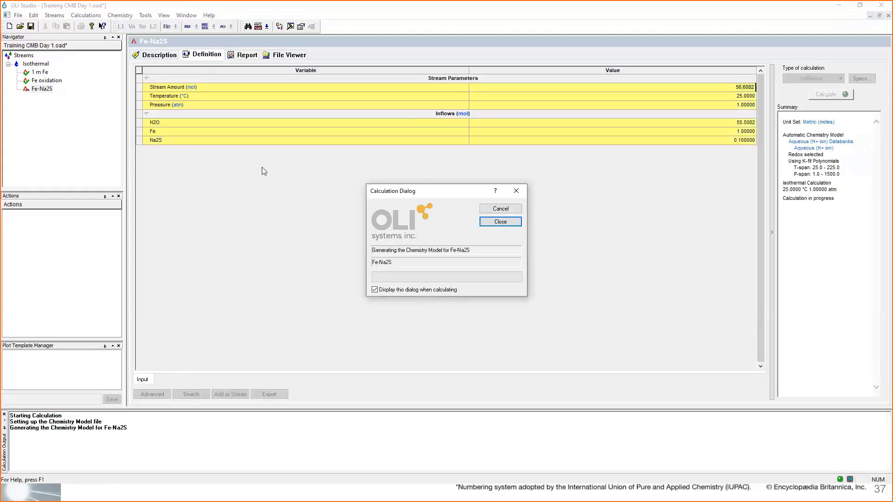
# - Show the Element Balance in the Fe-Na2S report and inspect the sulfur oxidation states, including the S(+8) total
pyautogui.click(235, 57)
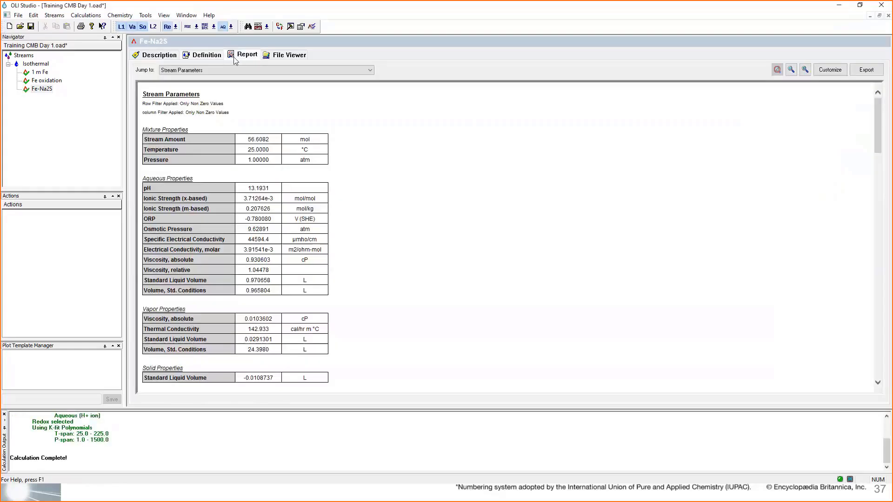
pyautogui.click(190, 71)
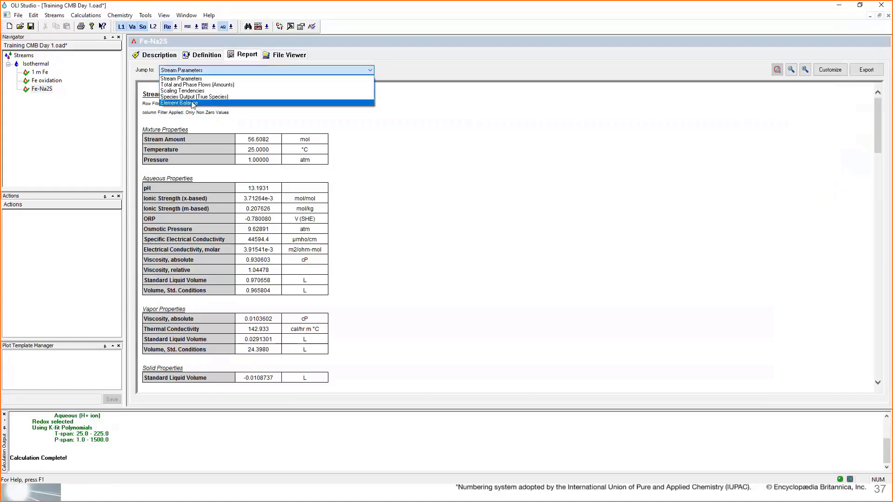
pyautogui.click(192, 104)
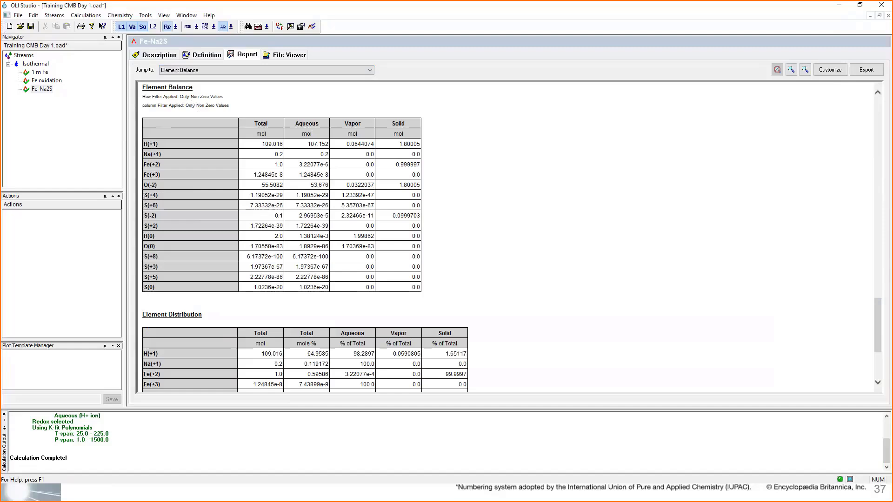
pyautogui.moveTo(145, 196); pyautogui.dragTo(145, 292)
pyautogui.moveTo(243, 259); pyautogui.dragTo(281, 261)
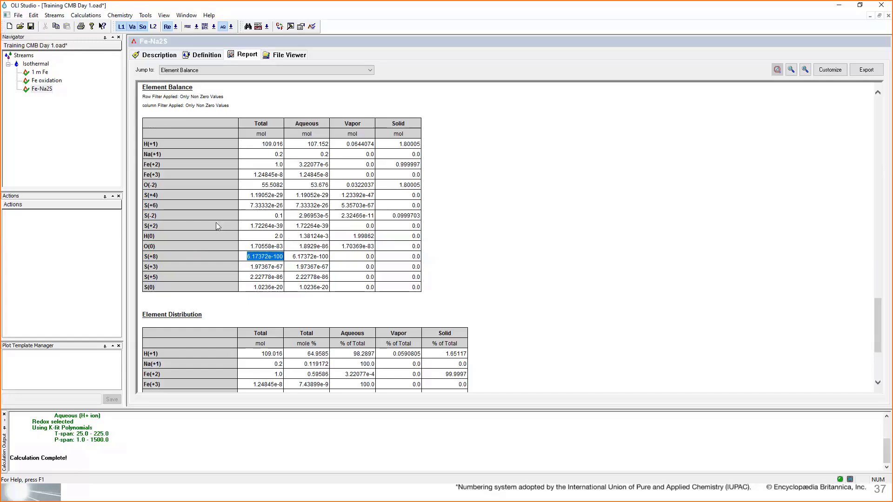
# - Compare the total amount of S(-2) with the totals of O(0), S(+8), S(+3), S(+5) and S(0) in the Element Balance
pyautogui.moveTo(167, 217); pyautogui.dragTo(143, 219)
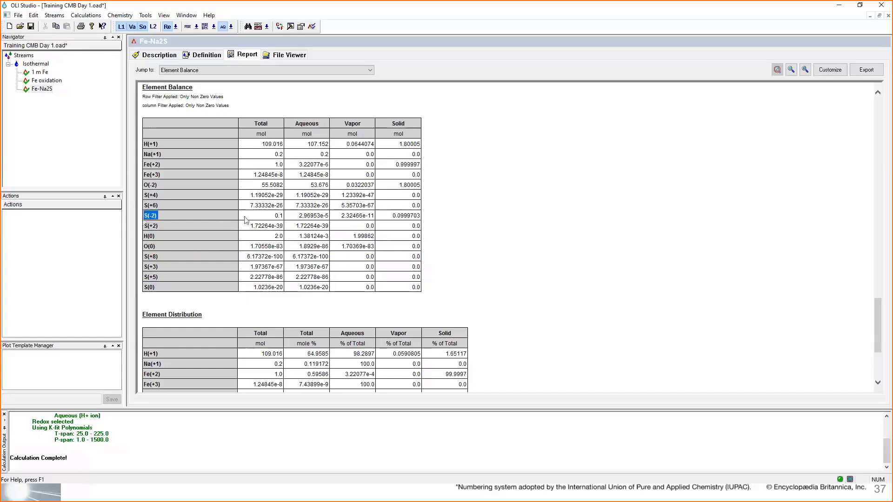
pyautogui.click(270, 216)
pyautogui.moveTo(271, 219); pyautogui.dragTo(287, 221)
pyautogui.click(270, 250)
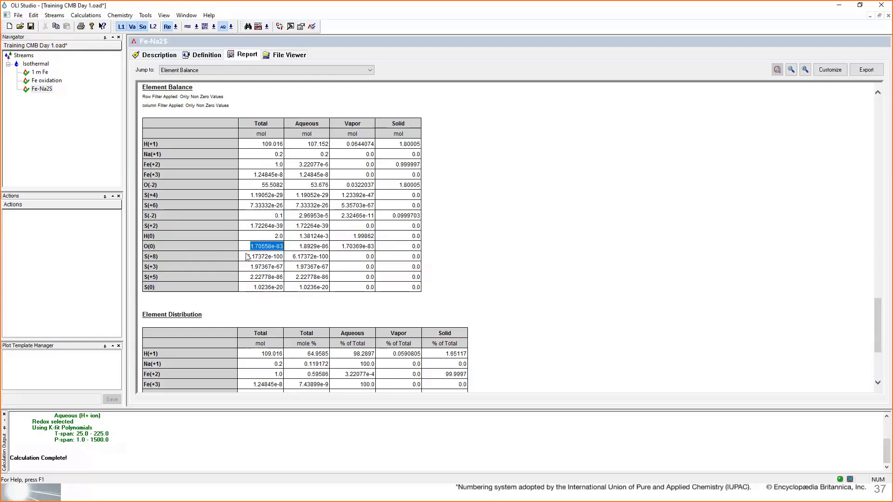
pyautogui.click(277, 257)
pyautogui.click(281, 267)
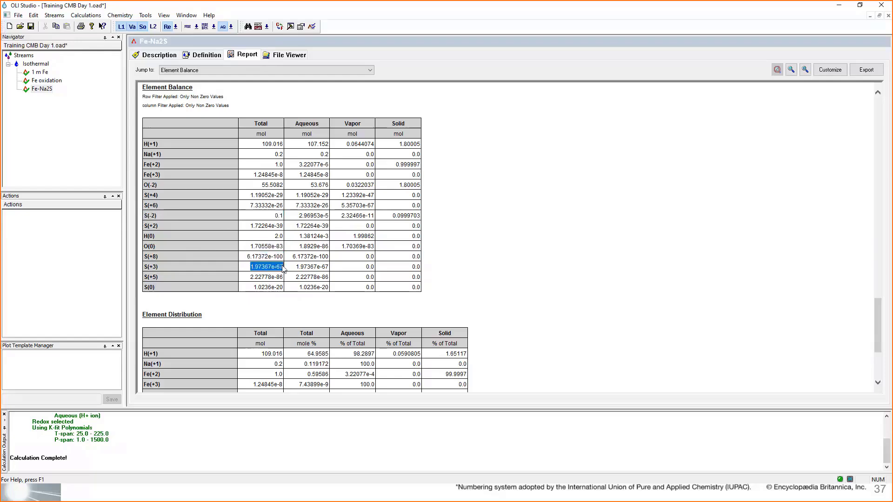
pyautogui.click(281, 278)
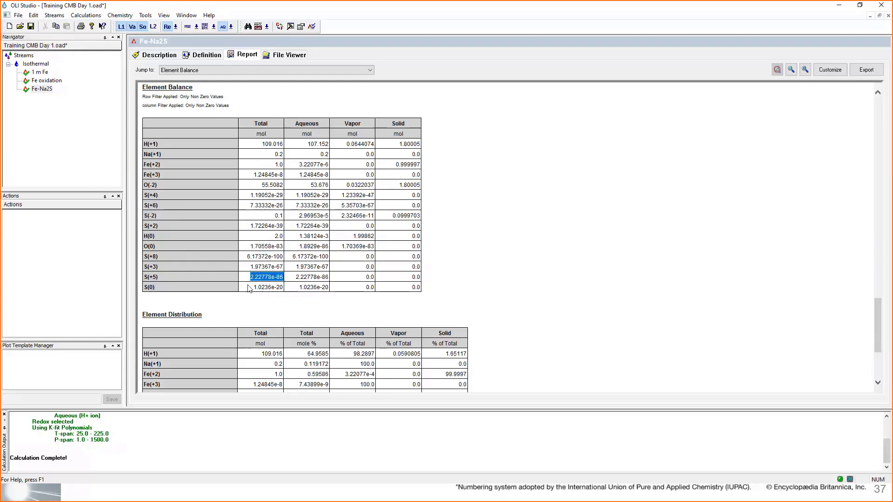
pyautogui.click(279, 288)
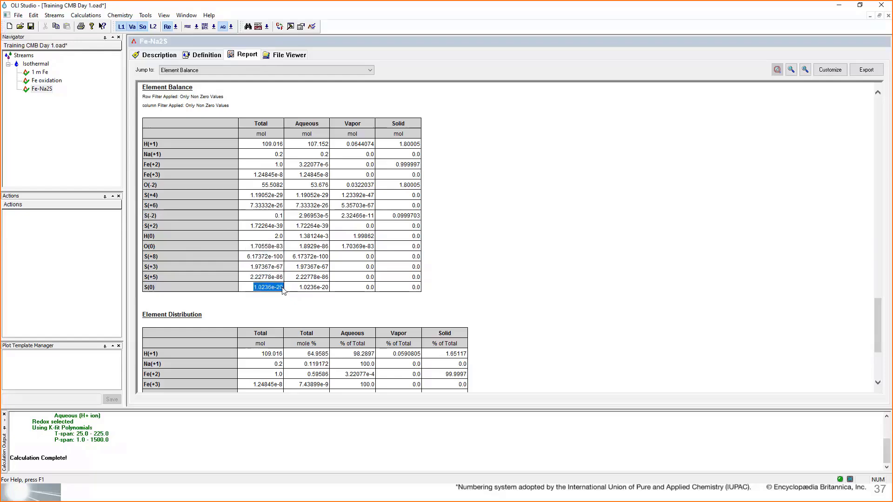
# - Limit the sulfur redox subsystem in the Fe-Na2S chemistry model options to the S(-2) and S(0) oxidation states
pyautogui.click(207, 56)
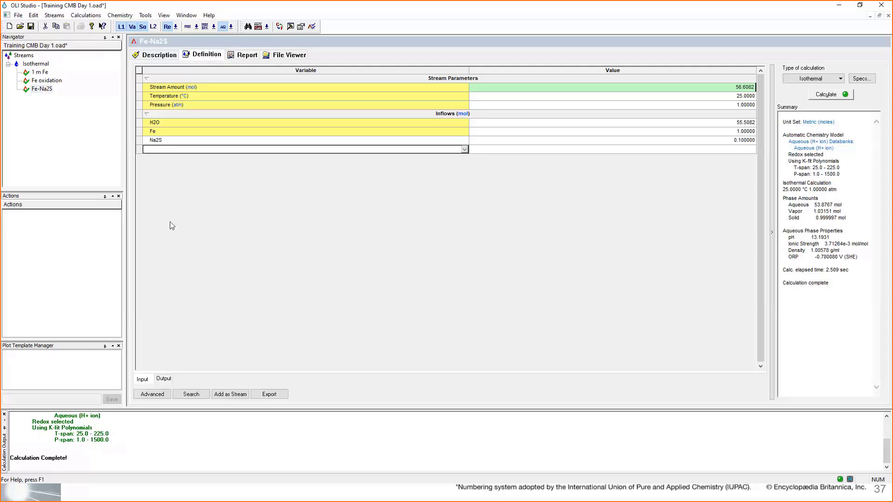
pyautogui.click(121, 16)
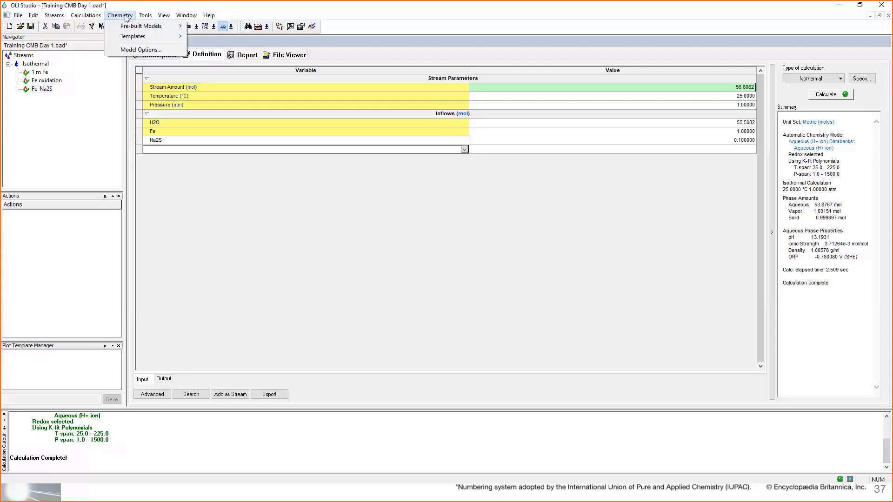
pyautogui.click(173, 52)
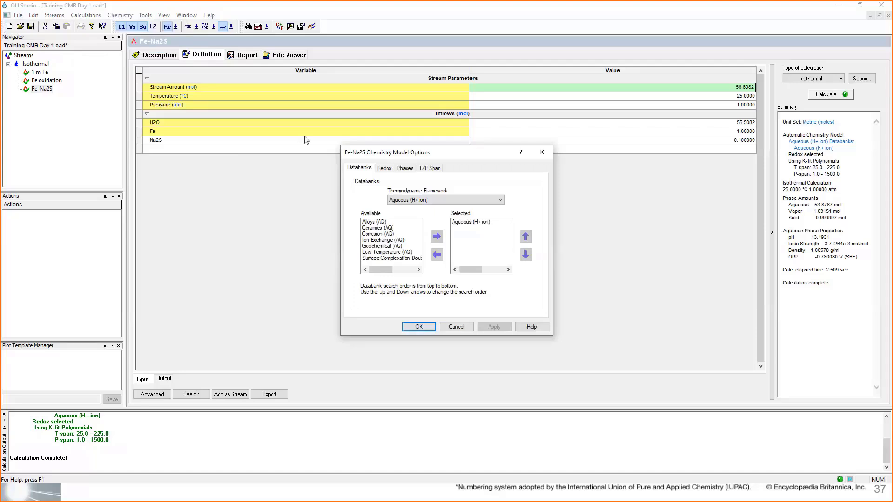
pyautogui.click(384, 169)
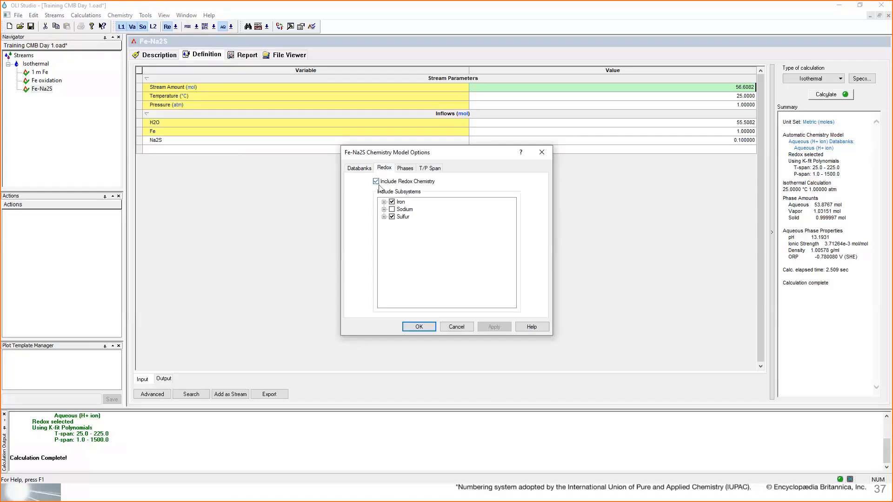
pyautogui.click(384, 217)
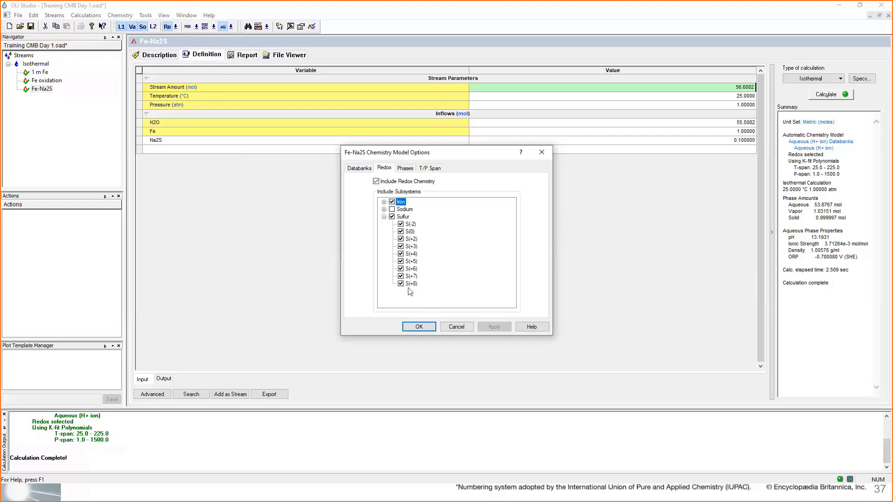
pyautogui.click(393, 217)
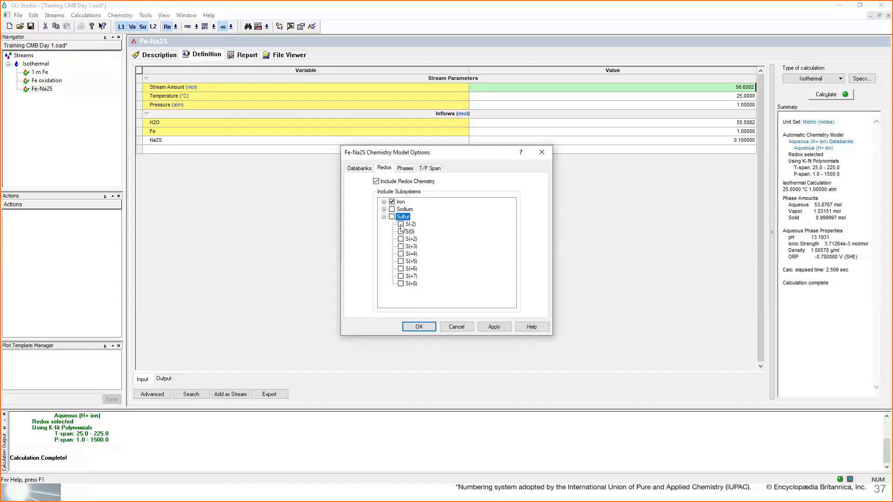
pyautogui.click(401, 224)
pyautogui.click(401, 232)
pyautogui.click(400, 231)
pyautogui.click(400, 231)
pyautogui.click(417, 328)
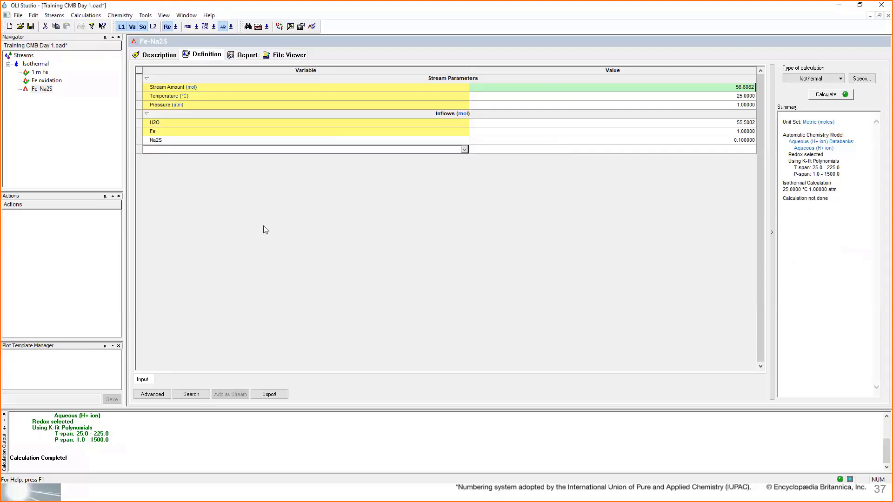
# - Verify the restricted sulfur redox selection, recalculate Fe-Na2S, and inspect the pH and ORP in the summary
pyautogui.click(177, 27)
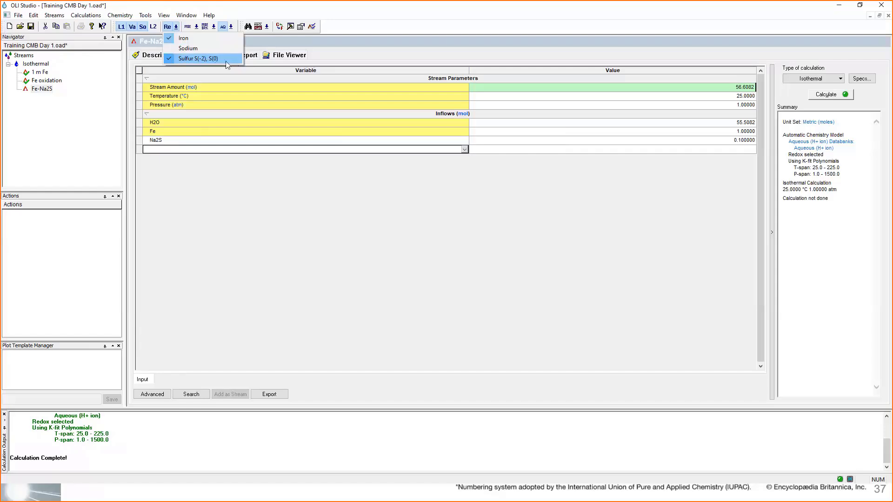
pyautogui.click(274, 189)
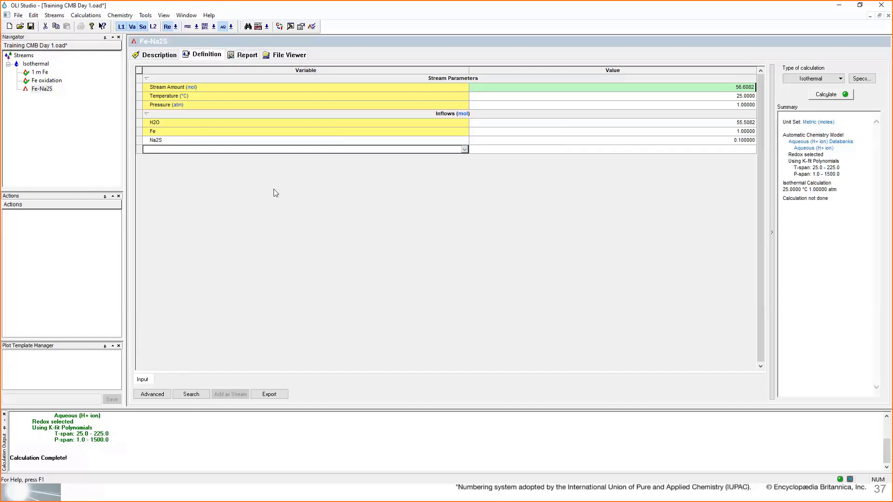
pyautogui.click(827, 95)
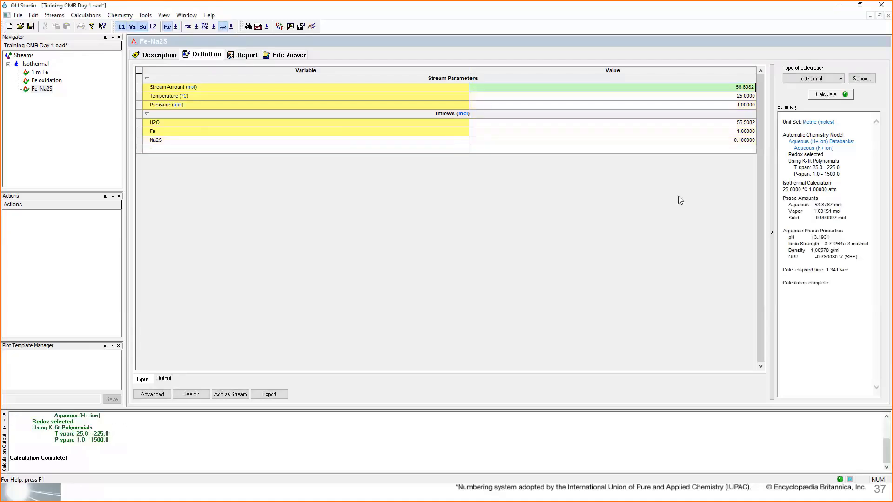
pyautogui.moveTo(784, 237); pyautogui.dragTo(846, 238)
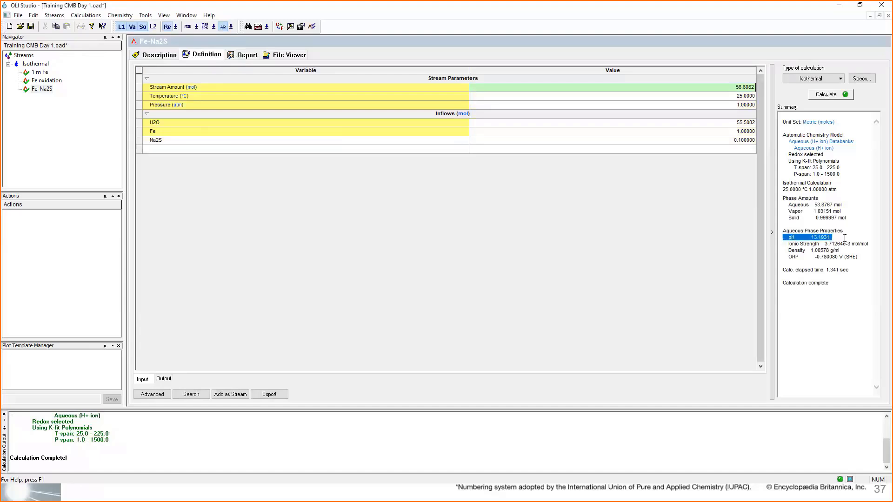
pyautogui.moveTo(788, 257); pyautogui.dragTo(858, 257)
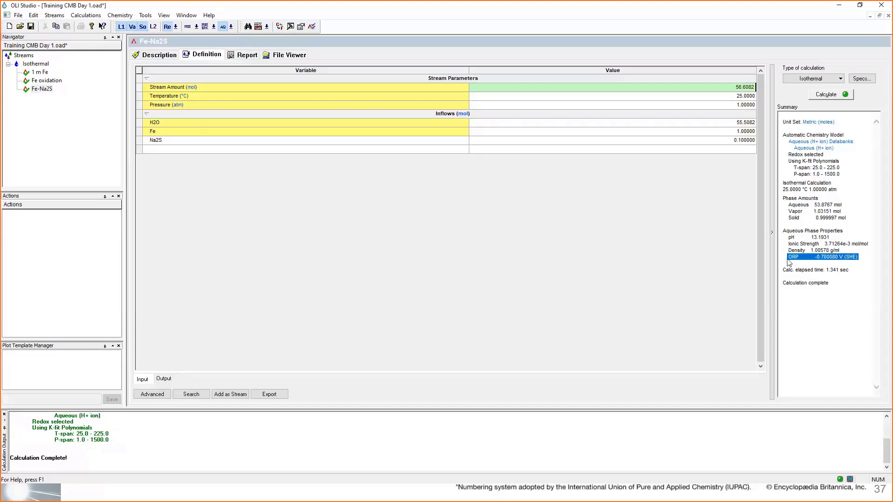
# - Examine the ORP value in the Fe-Na2S calculation summary
pyautogui.moveTo(787, 258); pyautogui.dragTo(862, 256)
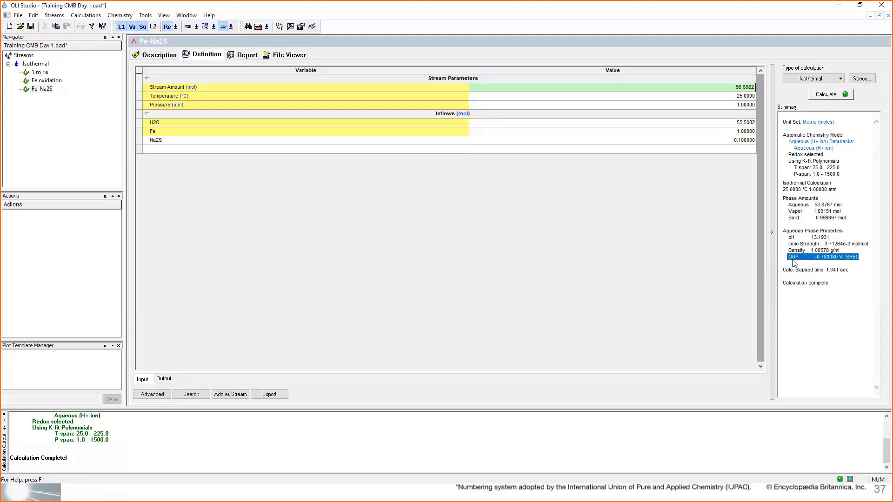
pyautogui.click(814, 255)
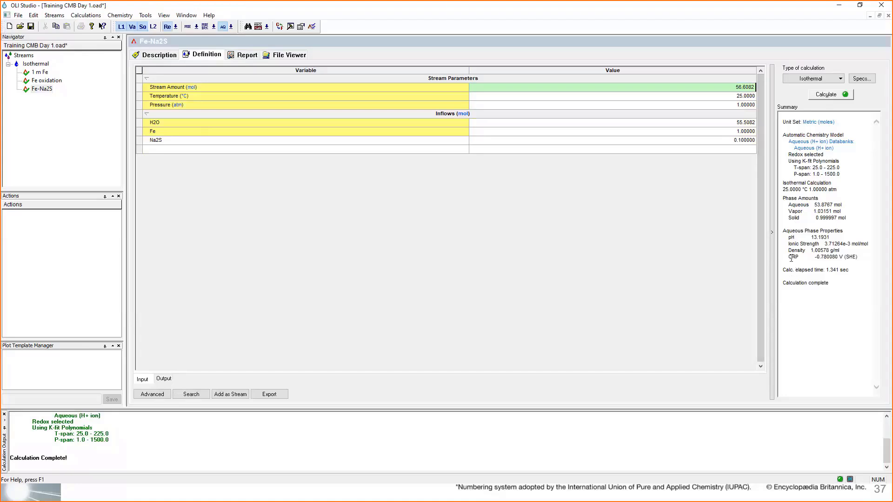
pyautogui.click(787, 257)
pyautogui.moveTo(788, 257); pyautogui.dragTo(859, 259)
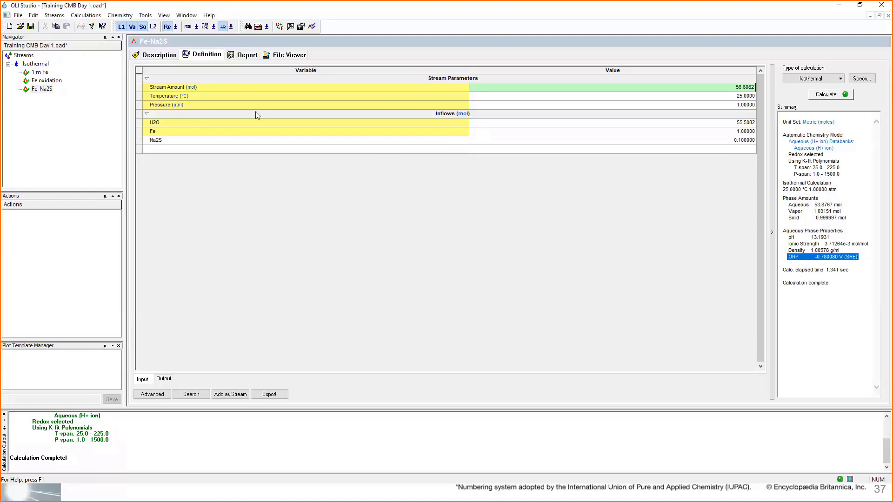
# - Show the Element Balance in the Fe-Na2S report and inspect the S(-2) and S(0) rows, including the aqueous S(0) amount
pyautogui.click(247, 59)
pyautogui.click(233, 70)
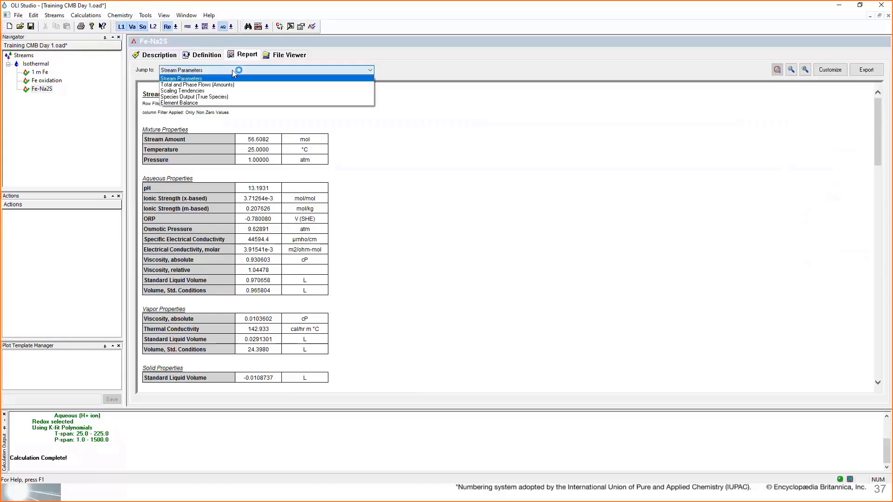
pyautogui.click(225, 103)
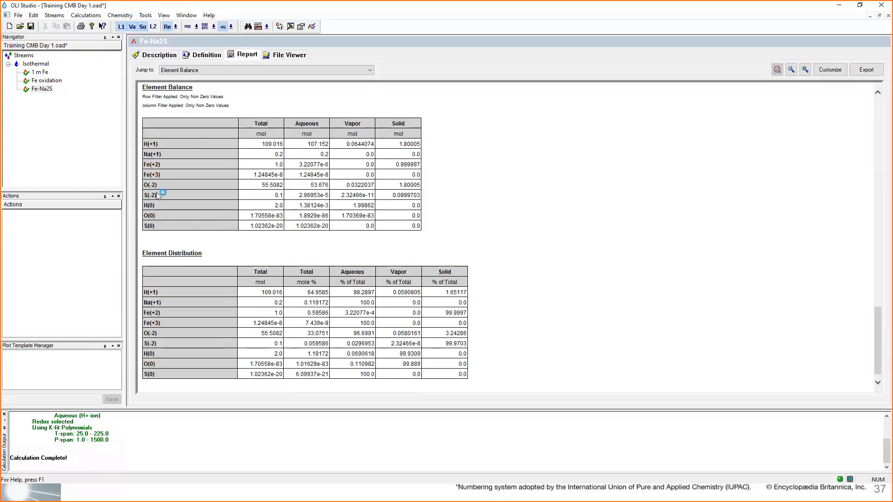
pyautogui.moveTo(162, 198); pyautogui.dragTo(145, 199)
pyautogui.moveTo(160, 230); pyautogui.dragTo(144, 229)
pyautogui.moveTo(250, 226); pyautogui.dragTo(330, 231)
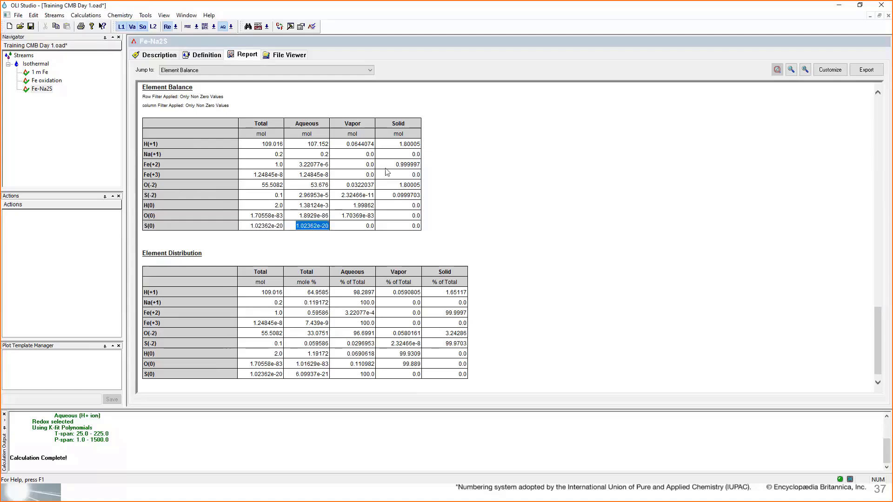
# - Compare the solid Fe(+2) and S(-2) amounts with the solid Fe(OH)2 (Amakinite) and FeS (Pyrrhotite) amounts in the Species Output
pyautogui.moveTo(388, 167); pyautogui.dragTo(418, 167)
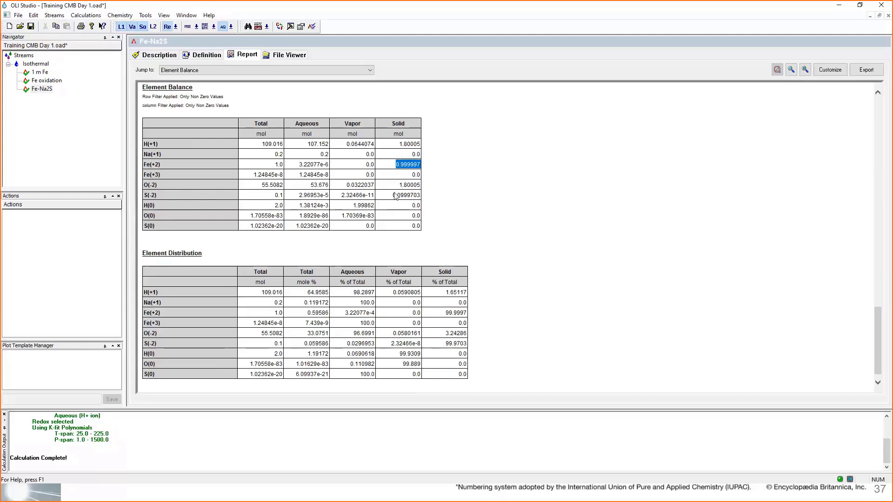
pyautogui.moveTo(394, 195); pyautogui.dragTo(417, 200)
pyautogui.doubleClick(405, 166)
pyautogui.scroll(3, 480, 206)
pyautogui.scroll(7, 479, 204)
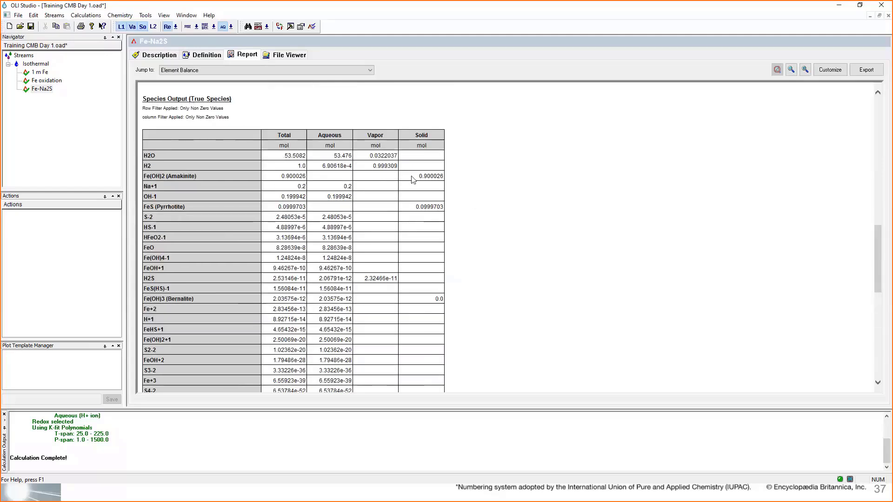
pyautogui.doubleClick(428, 176)
pyautogui.doubleClick(424, 207)
# - Examine the remaining sulfur species in the Species Output table, including S-2 and H2S
pyautogui.scroll(-2, 178, 228)
pyautogui.scroll(-2, 178, 228)
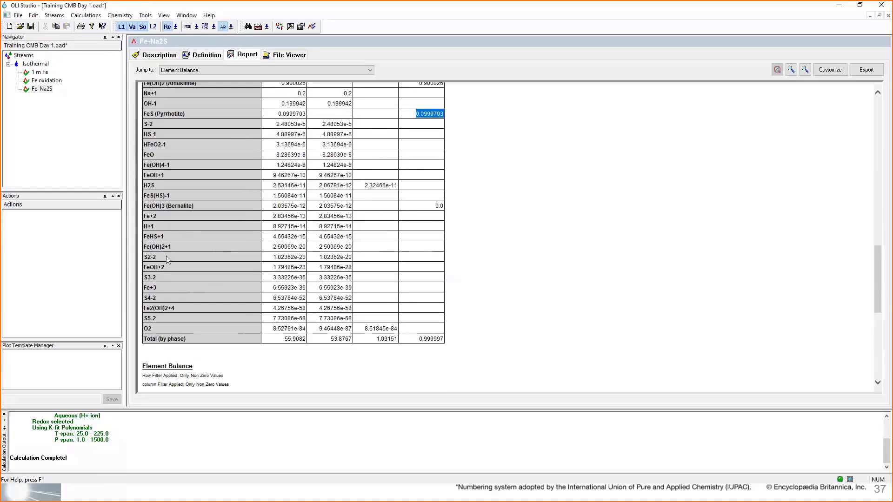
pyautogui.scroll(2, 171, 218)
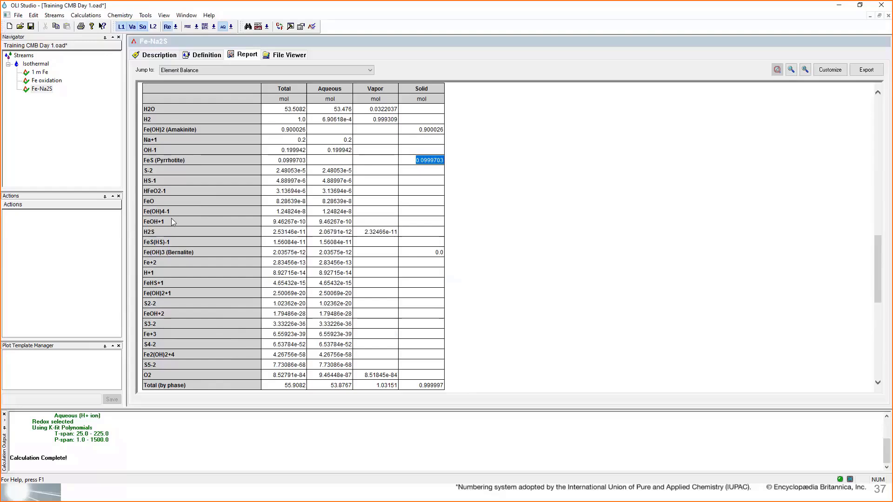
pyautogui.scroll(-2, 172, 219)
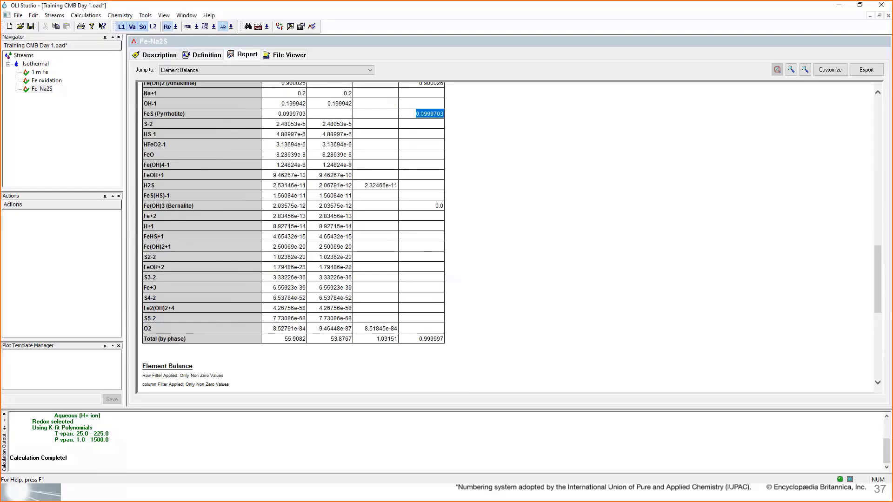
pyautogui.click(145, 124)
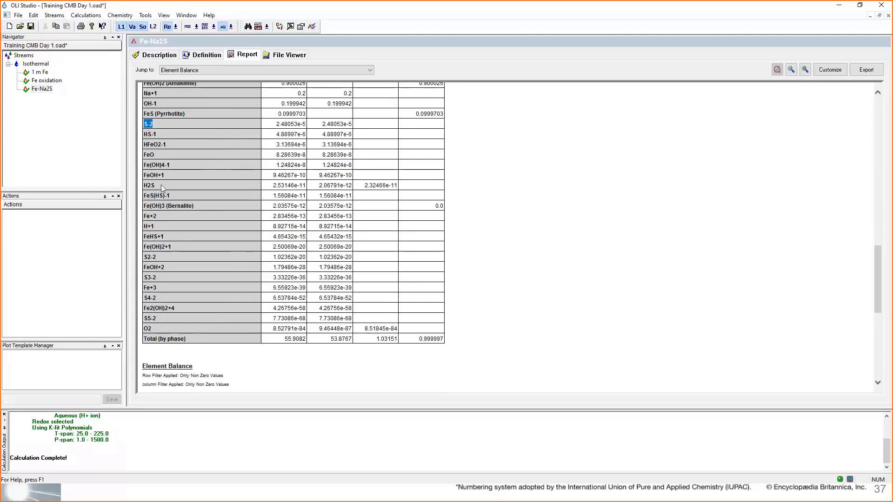
pyautogui.click(148, 185)
# - Return to the Fe-Na2S stream definition and recheck the ORP in its calculation summary
pyautogui.click(42, 88)
pyautogui.click(204, 56)
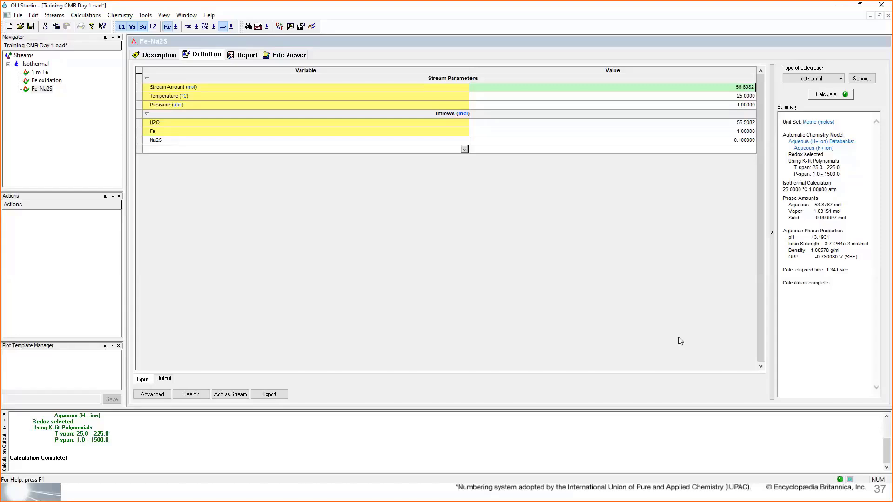
pyautogui.doubleClick(804, 257)
pyautogui.moveTo(841, 255); pyautogui.dragTo(858, 256)
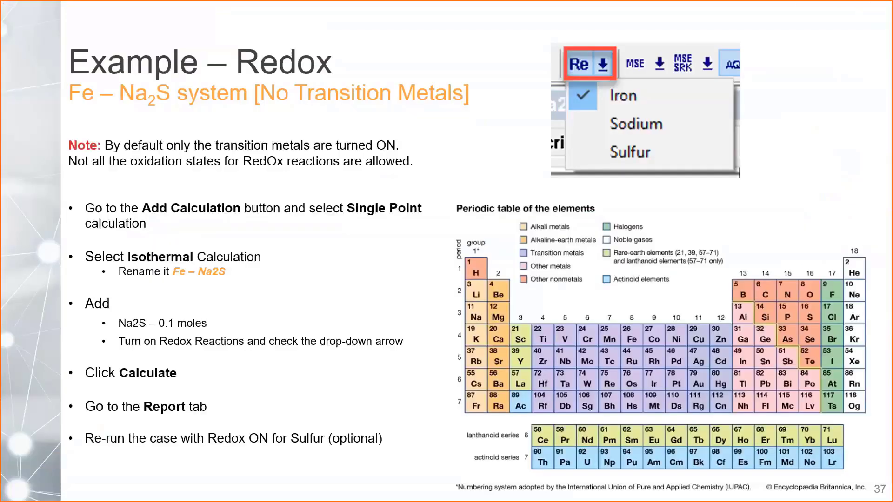
pyautogui.press('Right')
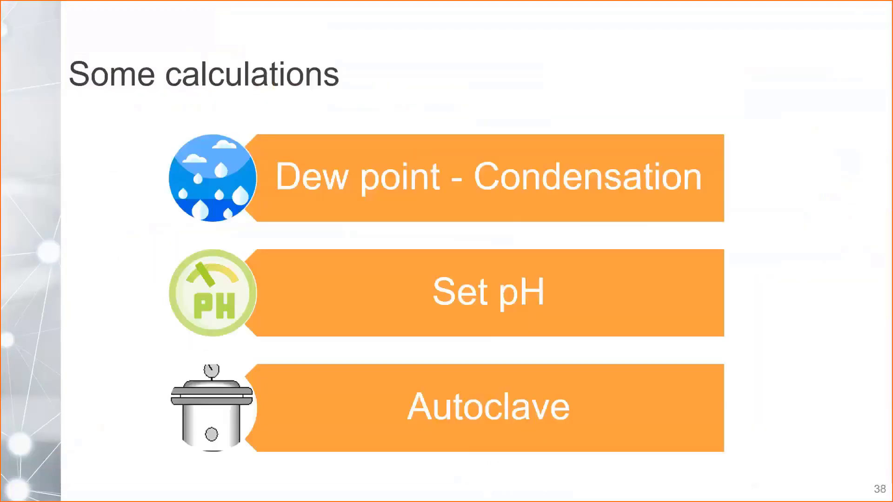
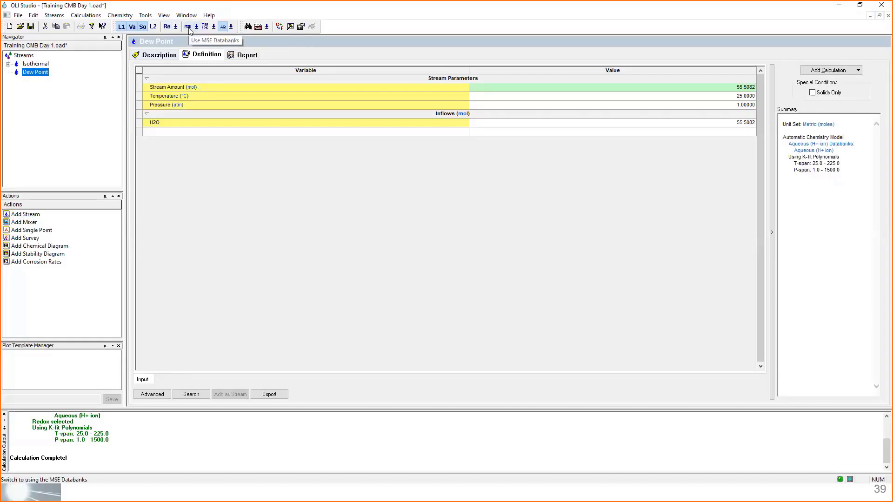
# - Switch the Dew Point stream to the MSE (H3O+ ion) databanks and check the chemistry model summary
pyautogui.click(188, 27)
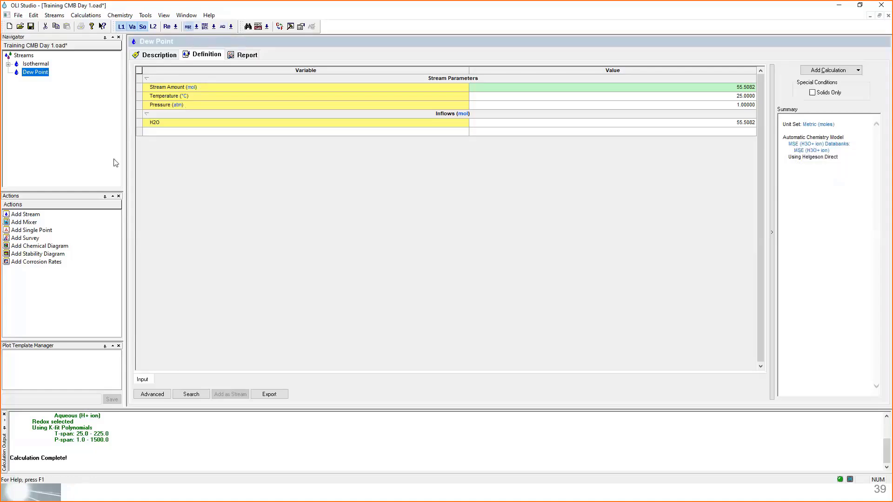
pyautogui.moveTo(782, 138); pyautogui.dragTo(856, 157)
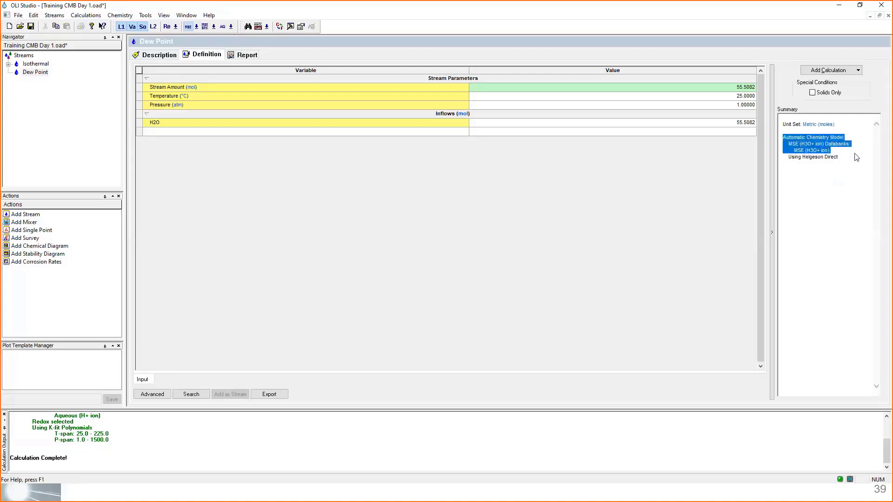
pyautogui.click(388, 153)
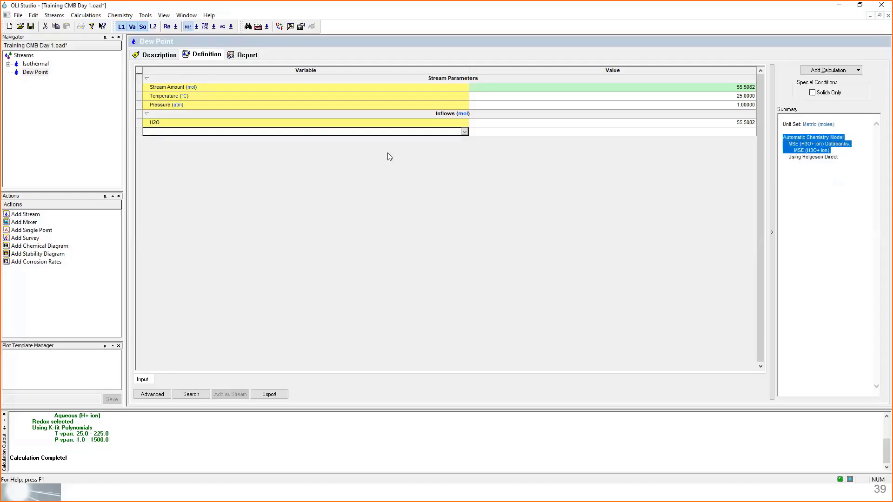
pyautogui.click(41, 75)
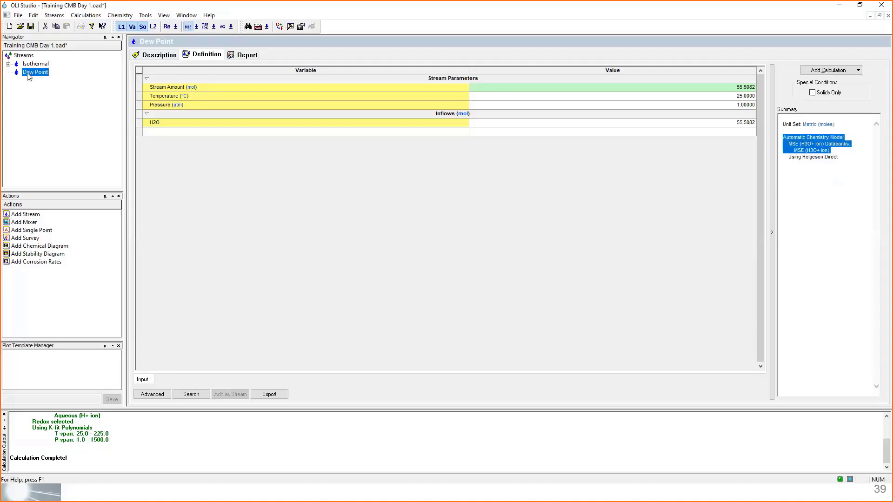
# - Set the Dew Point stream's units to Metric, Batch, Mole Frac., reviewing the basis and units of the inflow and output variables
pyautogui.click(281, 29)
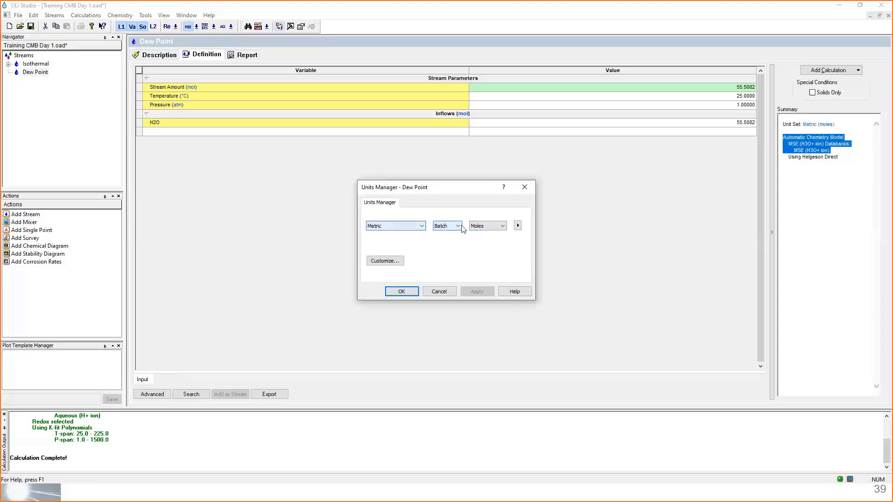
pyautogui.click(487, 227)
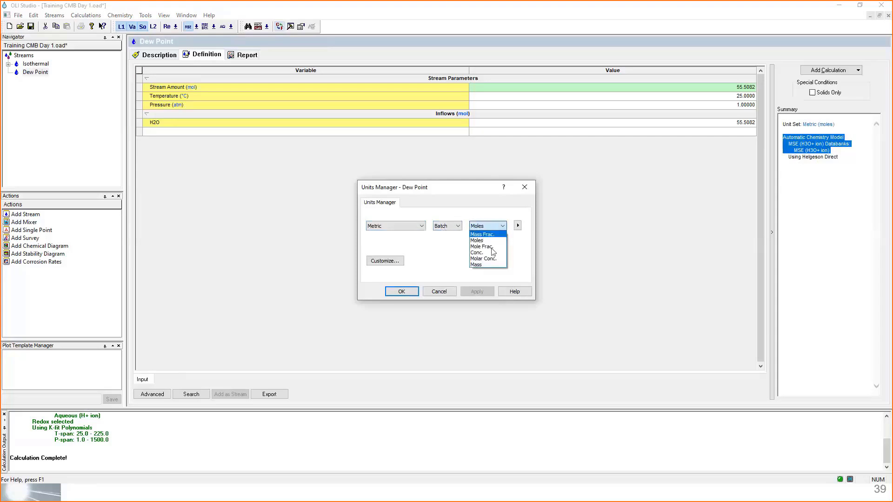
pyautogui.click(482, 246)
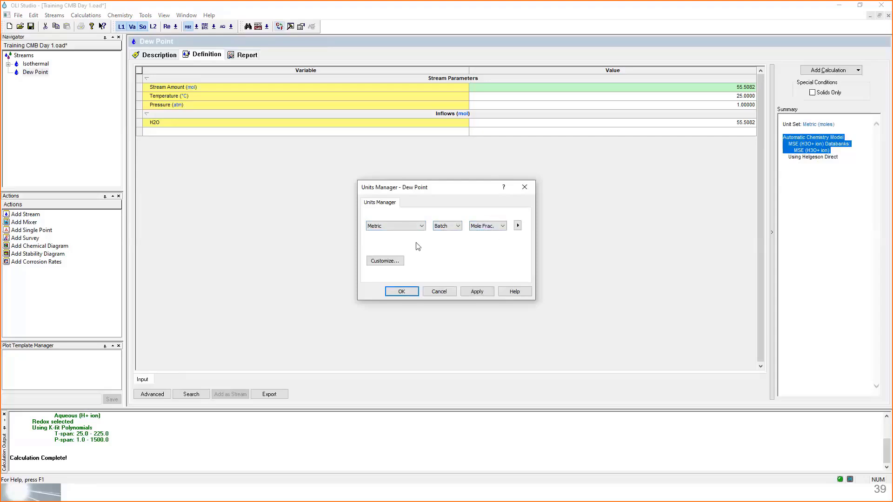
pyautogui.click(384, 262)
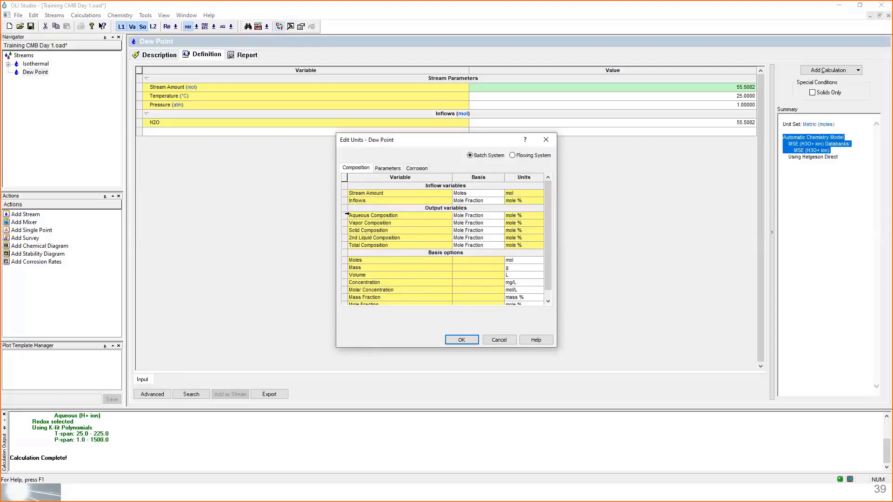
pyautogui.moveTo(346, 214); pyautogui.dragTo(347, 244)
pyautogui.click(510, 216)
pyautogui.moveTo(526, 225)
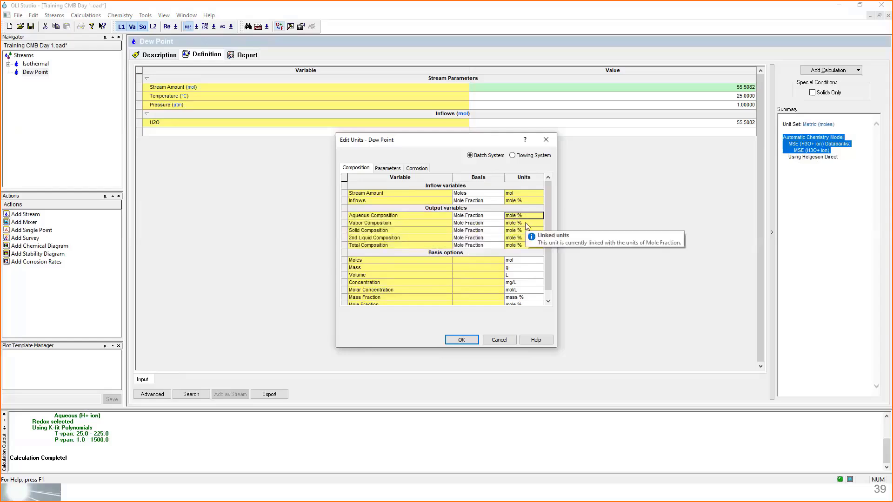
pyautogui.click(524, 245)
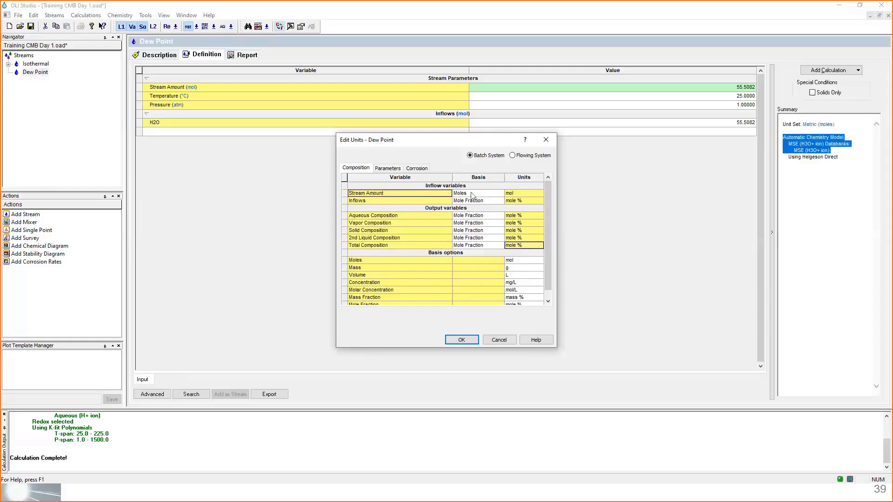
pyautogui.click(496, 193)
pyautogui.click(471, 340)
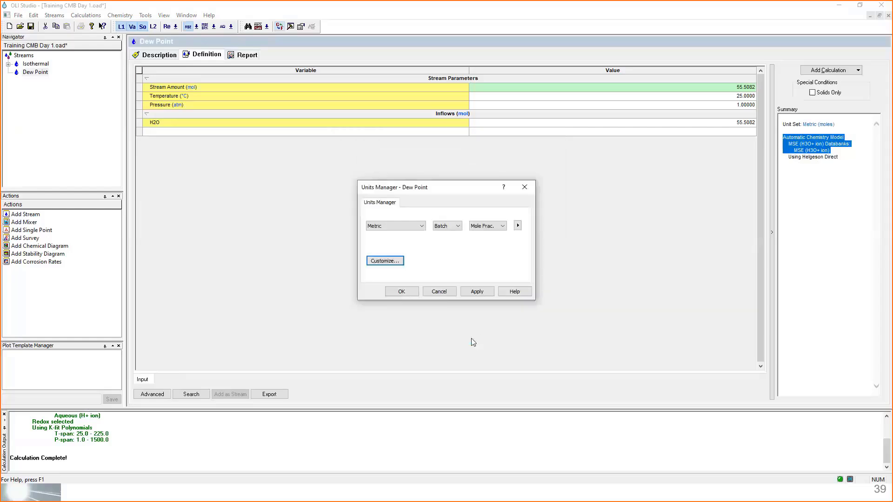
pyautogui.click(415, 293)
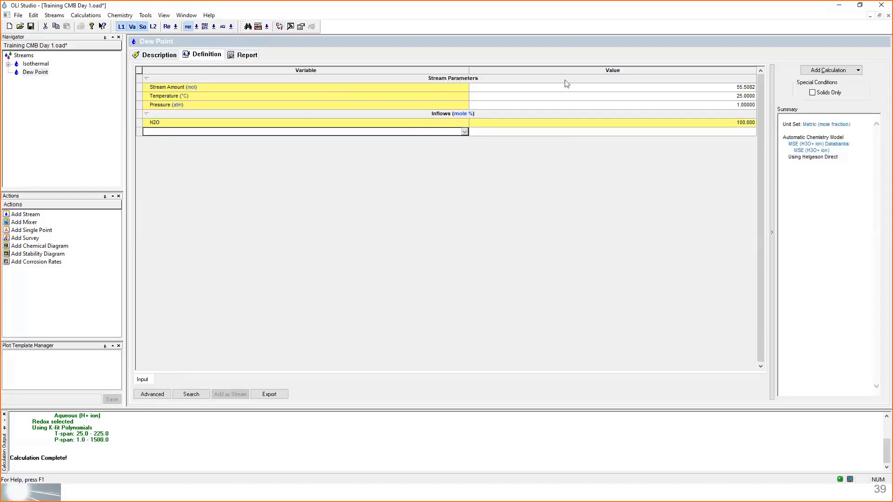
# - Set the stream amount to 100 mol and the temperature to 120 °C
pyautogui.click(638, 91)
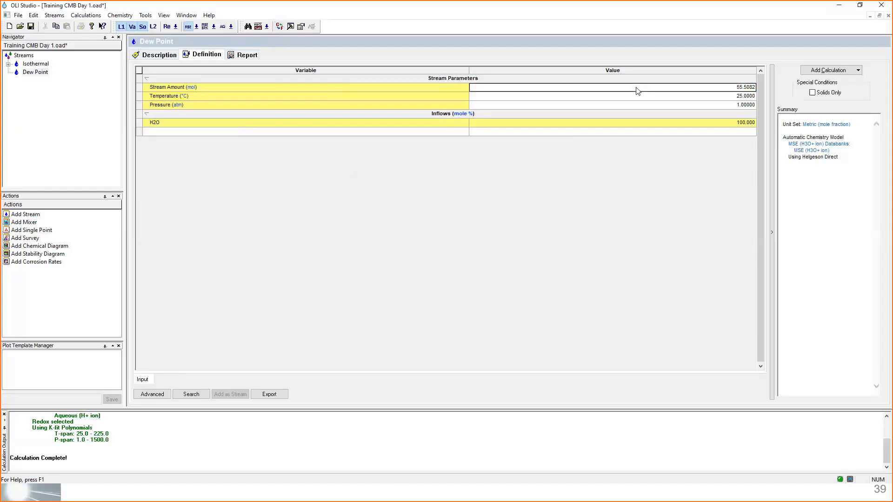
pyautogui.write('100')
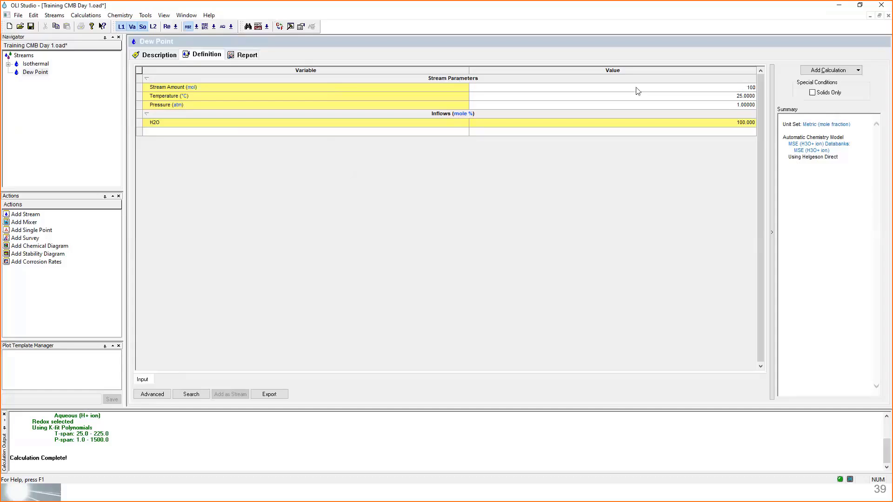
pyautogui.press('Return')
pyautogui.click(636, 88)
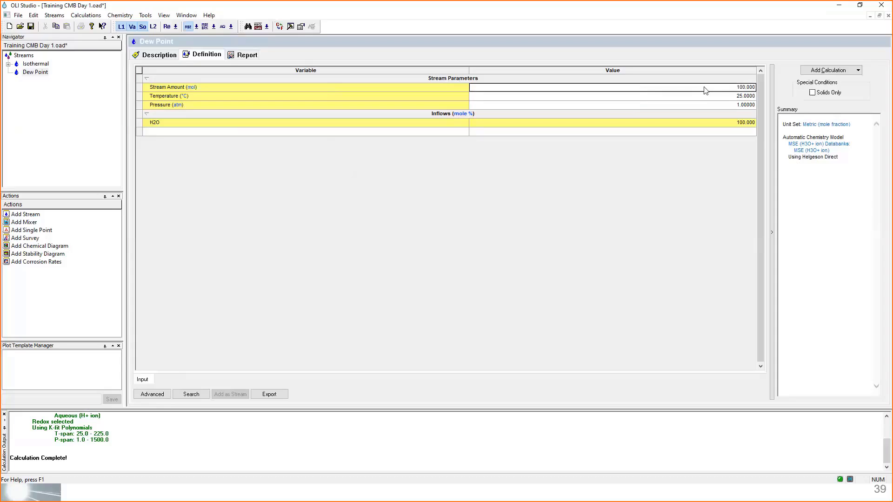
pyautogui.click(706, 101)
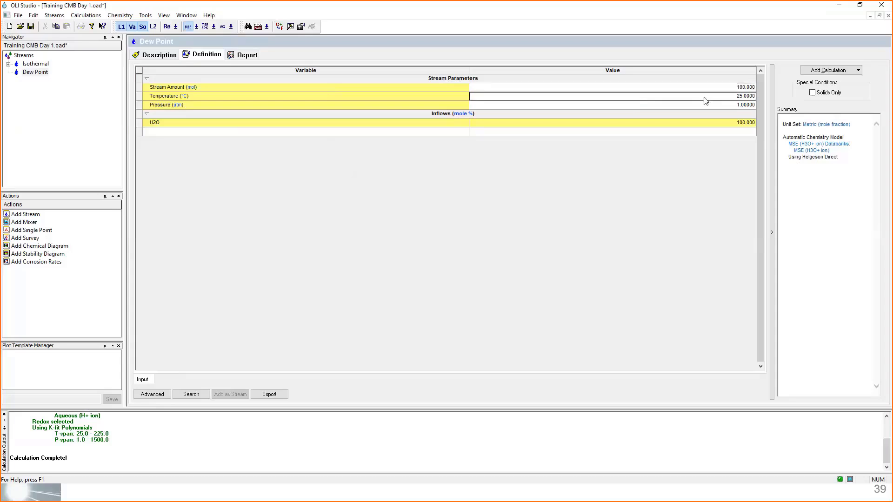
pyautogui.write('120')
pyautogui.press('Return')
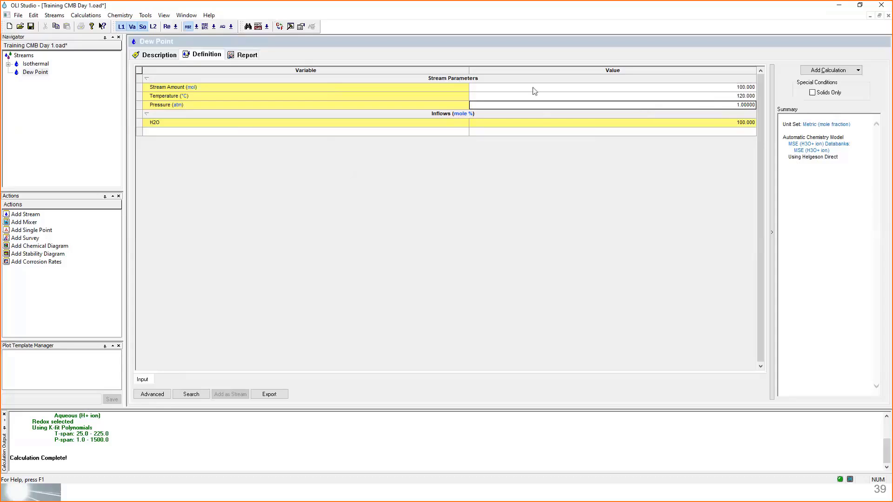
# - Add CH4 to the Dew Point stream's inflows at 94 mole %
pyautogui.click(252, 134)
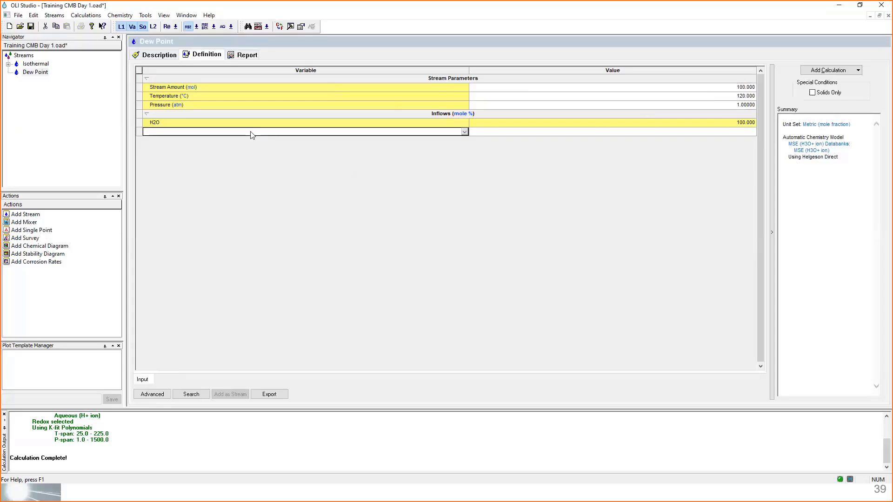
pyautogui.click(241, 124)
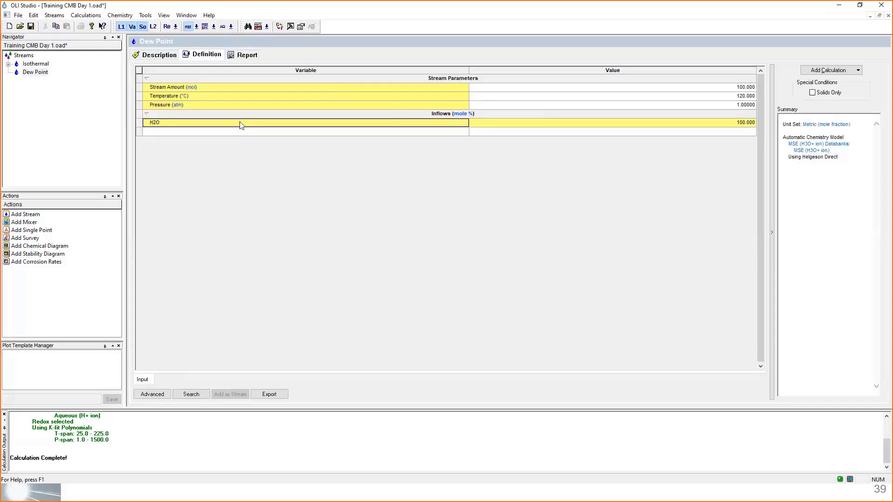
pyautogui.click(236, 132)
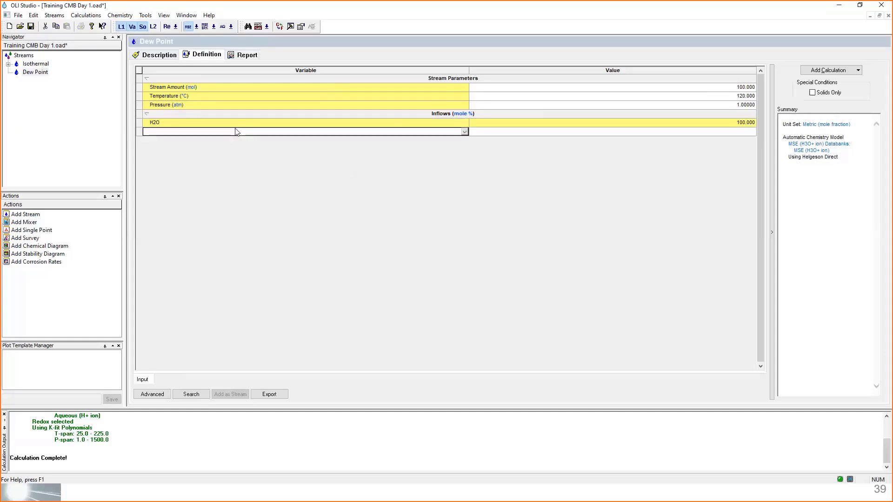
pyautogui.write('CH4')
pyautogui.press('Return')
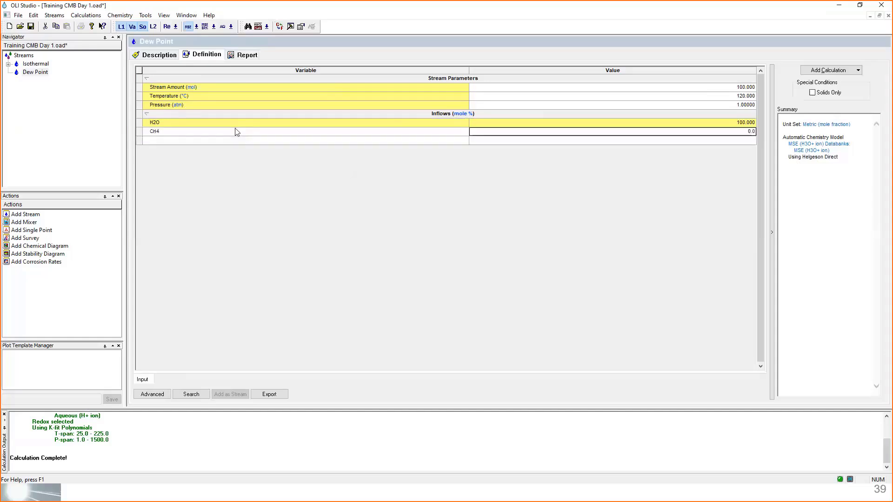
pyautogui.write('94')
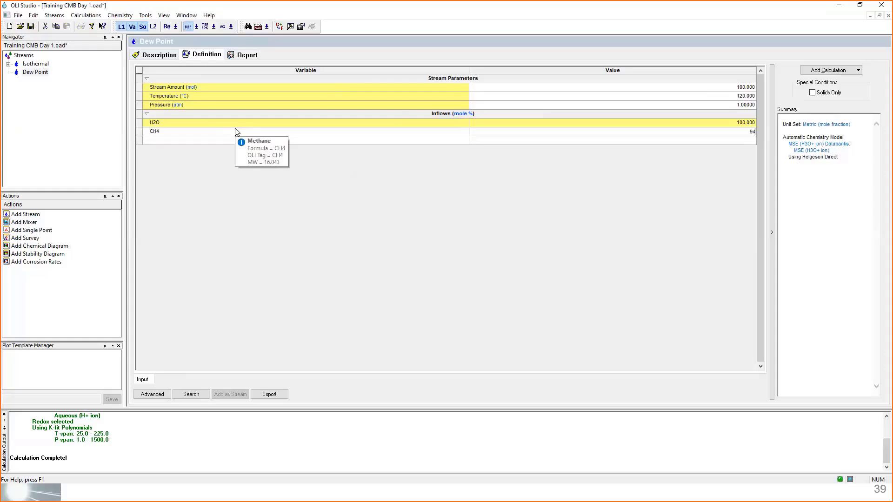
pyautogui.press('Return')
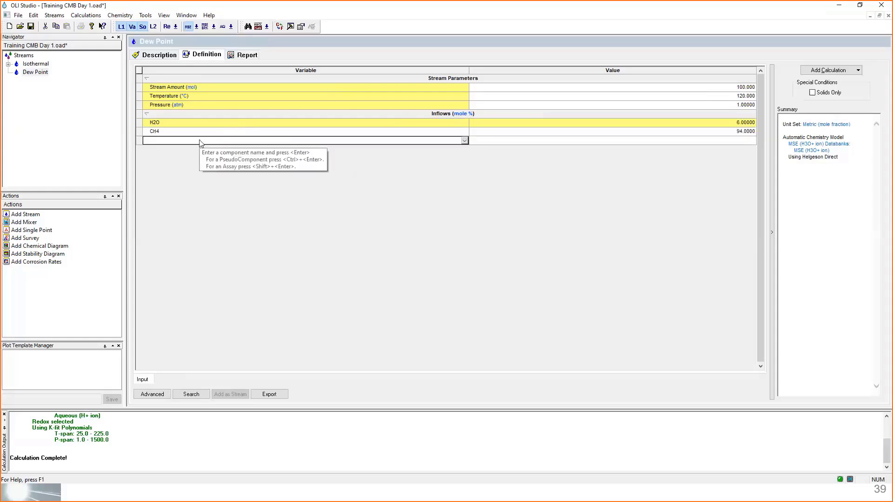
# - Add CO2 at 3 mole % and H2S at 1 mole % to the inflows
pyautogui.write('co2')
pyautogui.press('Return')
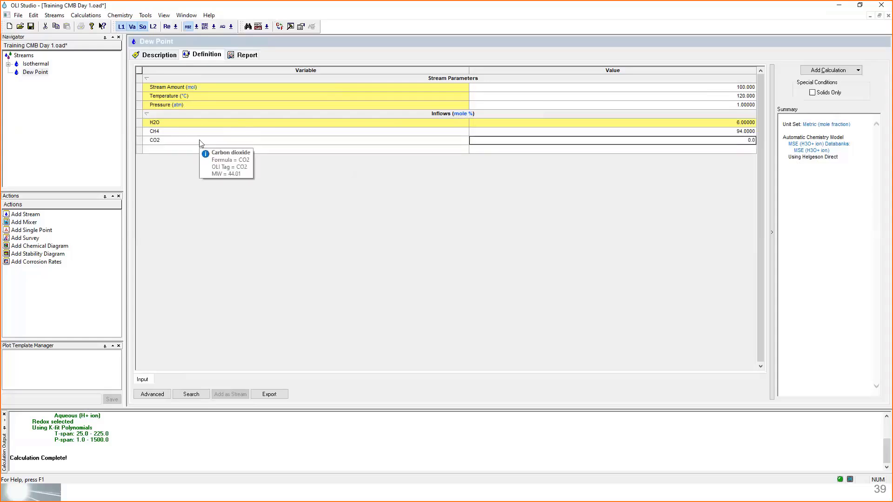
pyautogui.write('3')
pyautogui.press('Return')
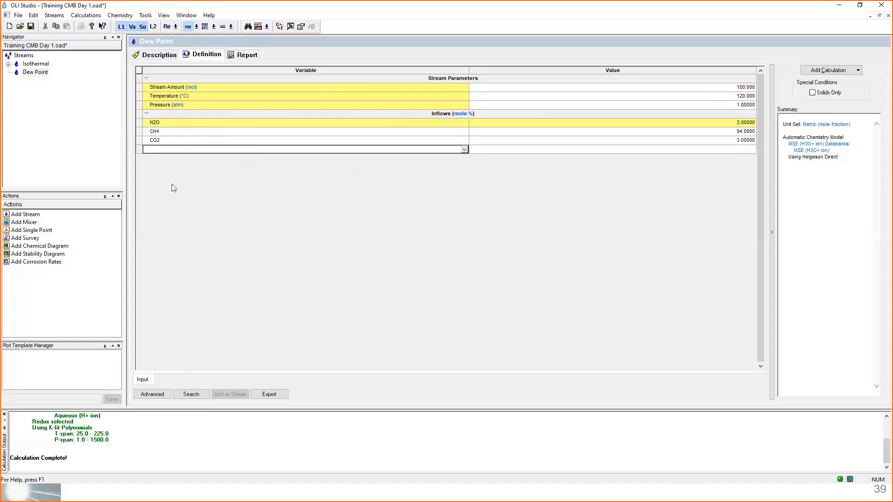
pyautogui.write('h2')
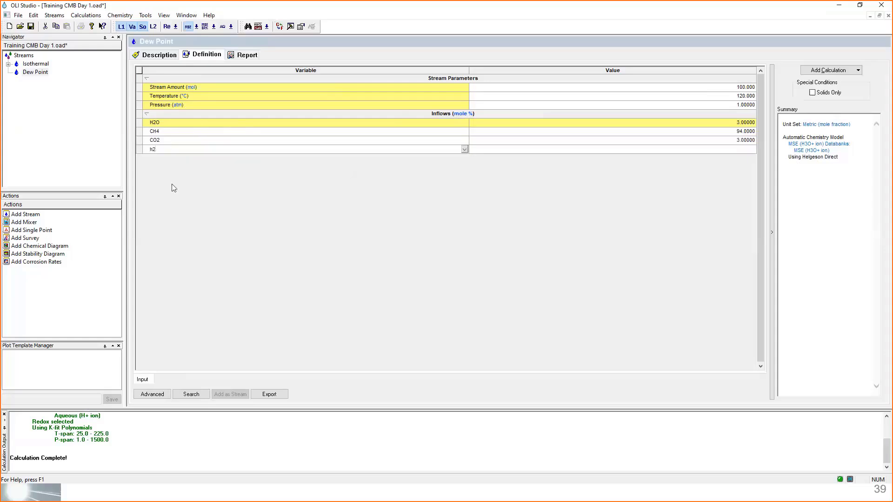
pyautogui.write('s')
pyautogui.press('Return')
pyautogui.write('1')
pyautogui.press('Return')
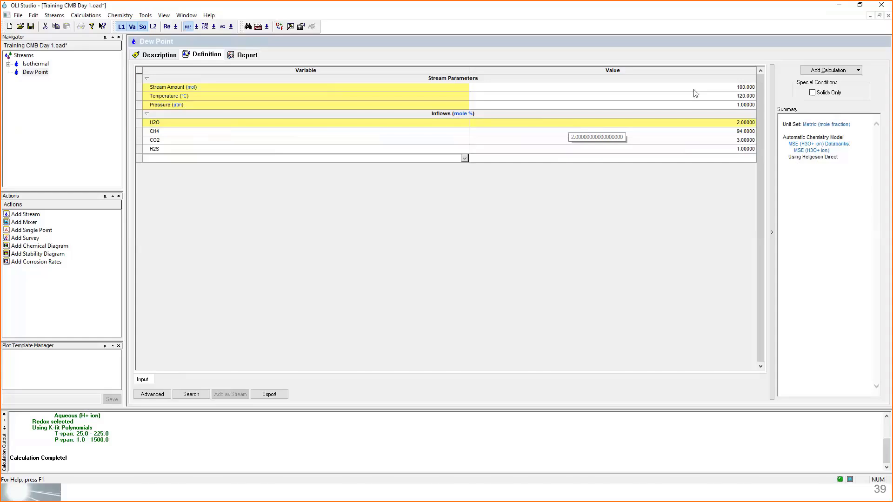
# - Add a single point calculation to the Dew Point stream and set its type to Dew Point
pyautogui.click(830, 70)
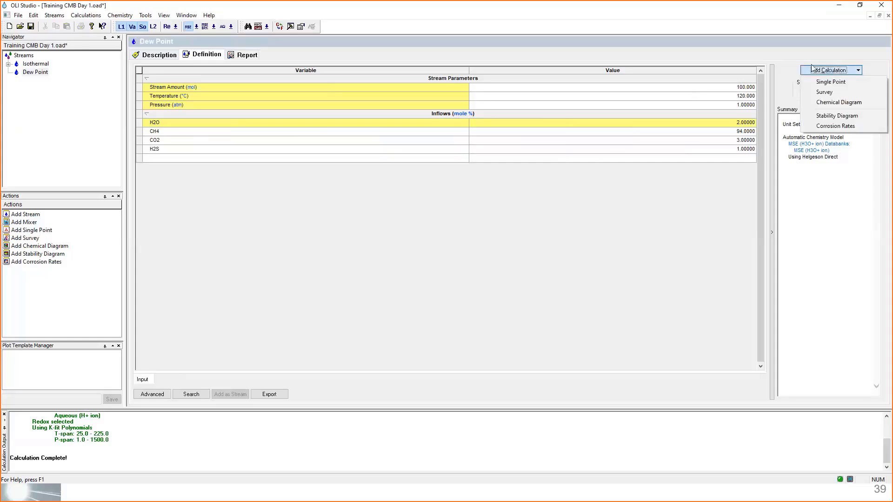
pyautogui.click(861, 82)
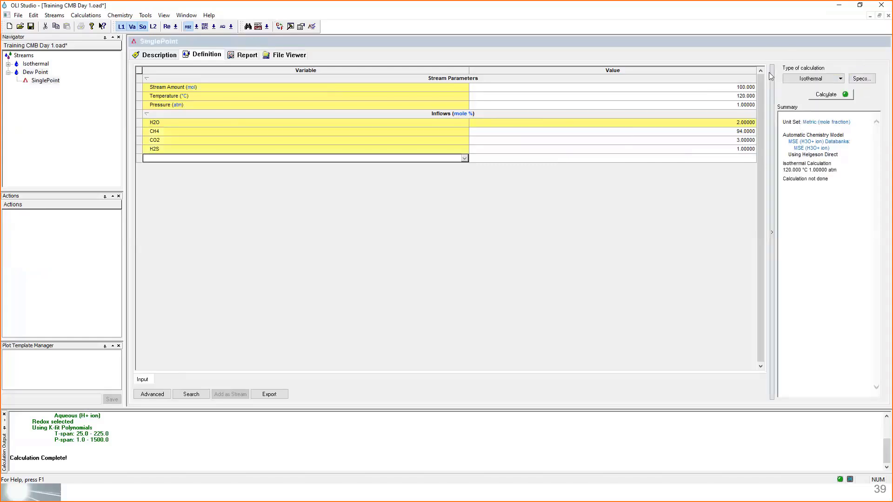
pyautogui.click(837, 80)
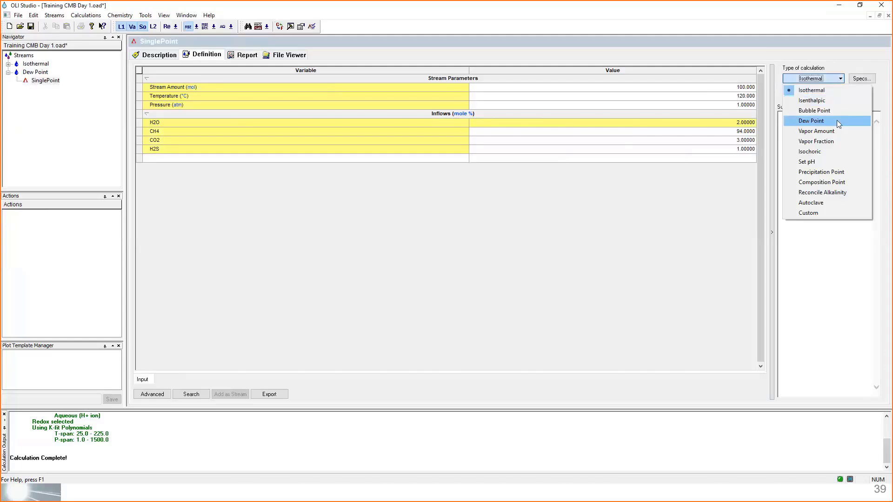
pyautogui.click(836, 120)
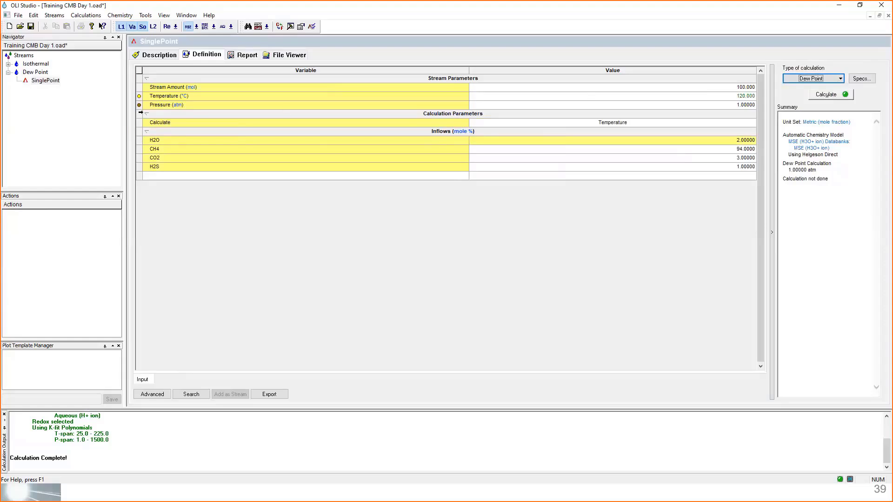
# - Set the variable solved by the dew point calculation to Pressure
pyautogui.click(140, 112)
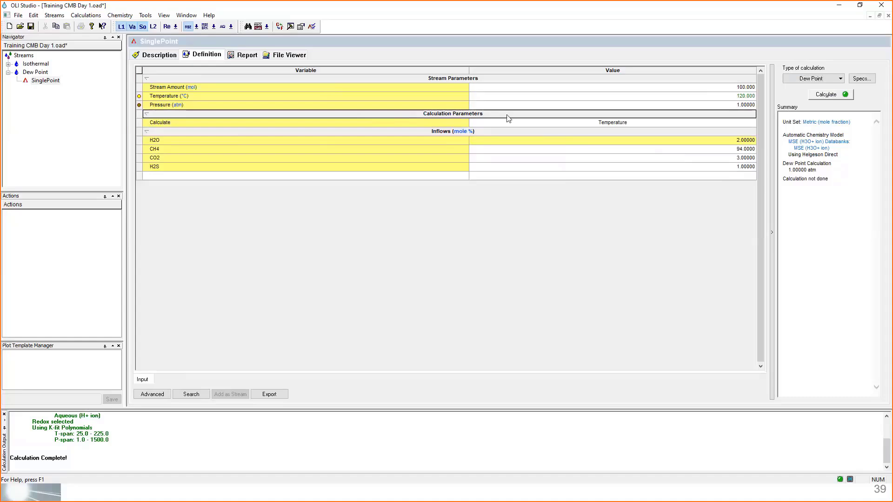
pyautogui.click(233, 123)
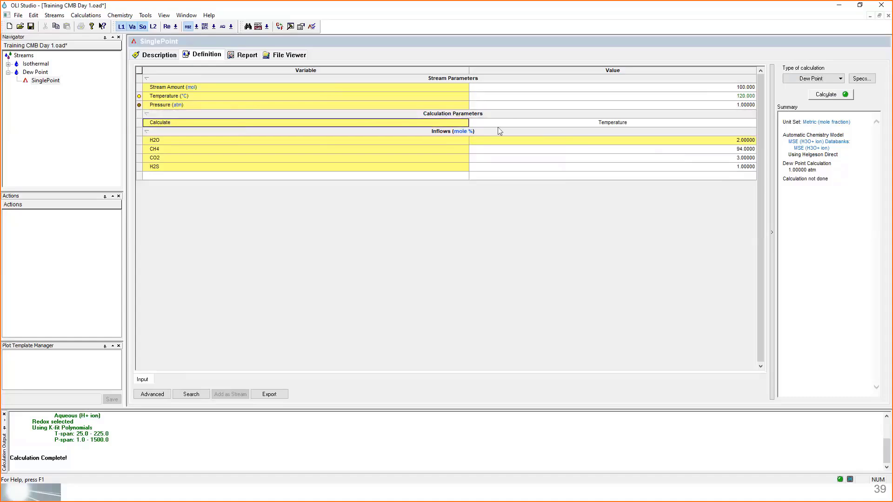
pyautogui.click(520, 123)
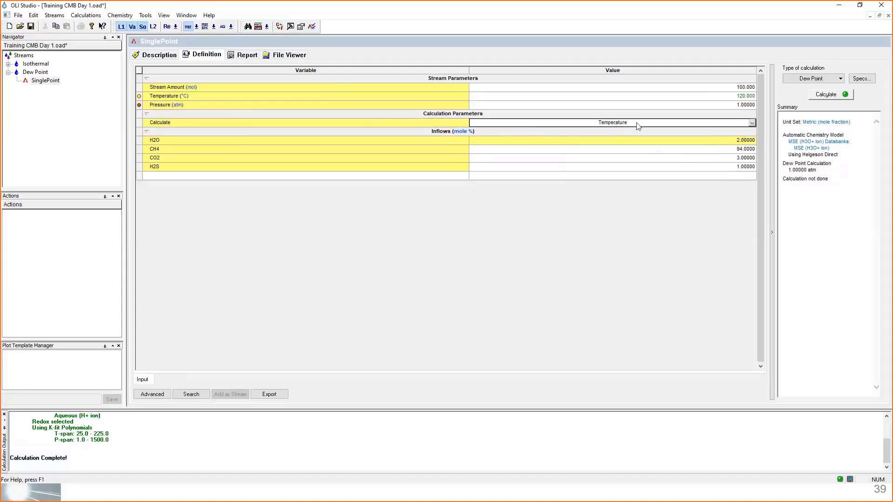
pyautogui.click(752, 123)
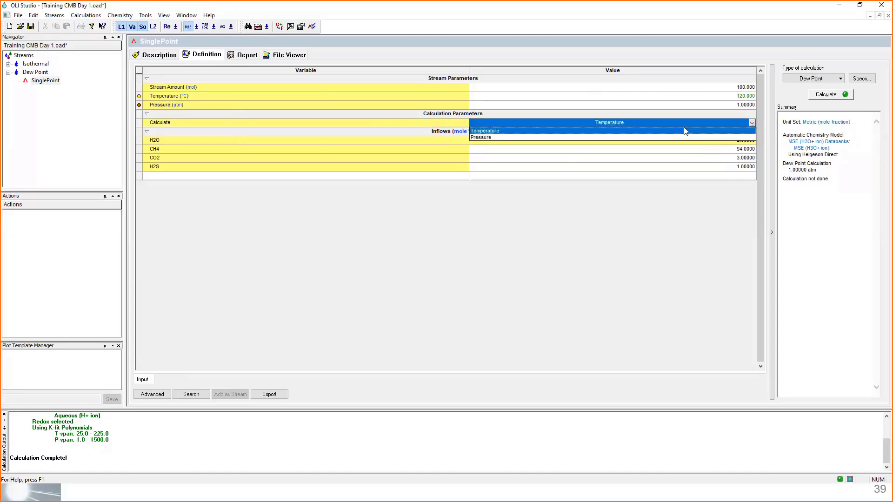
pyautogui.click(481, 138)
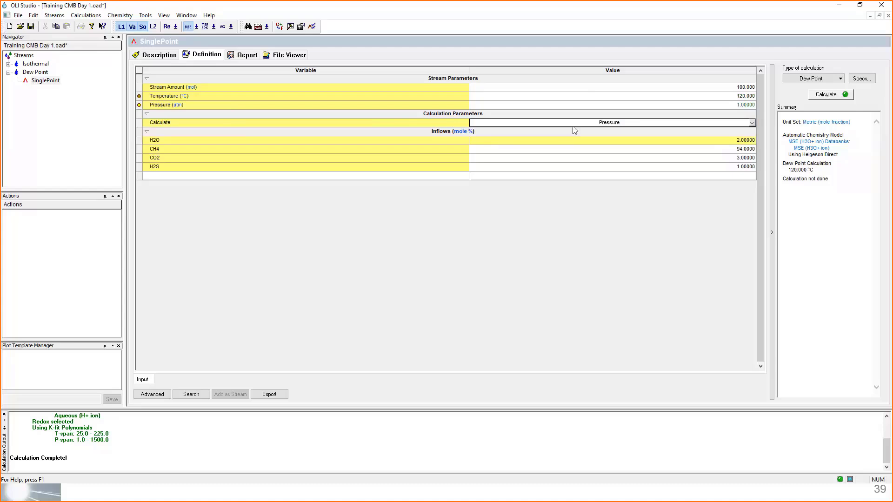
pyautogui.click(309, 124)
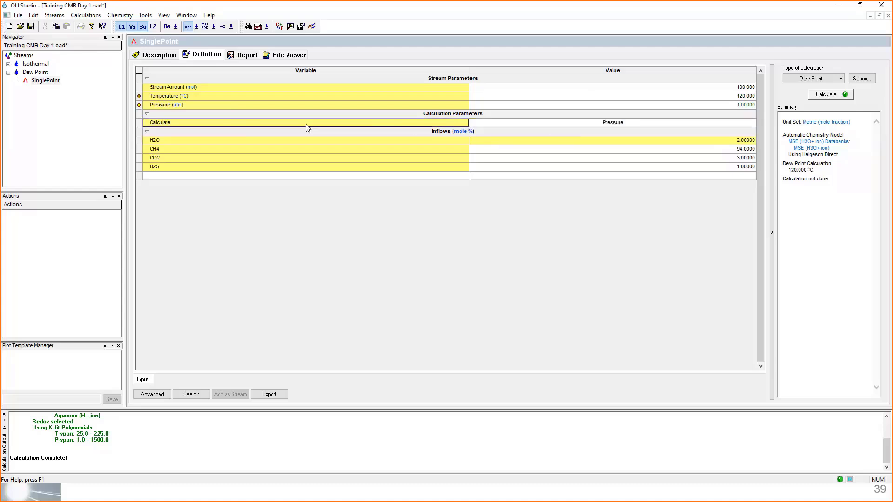
# - Switch the variable solved by the dew point calculation back to Temperature and check which stream parameter is fixed
pyautogui.click(558, 123)
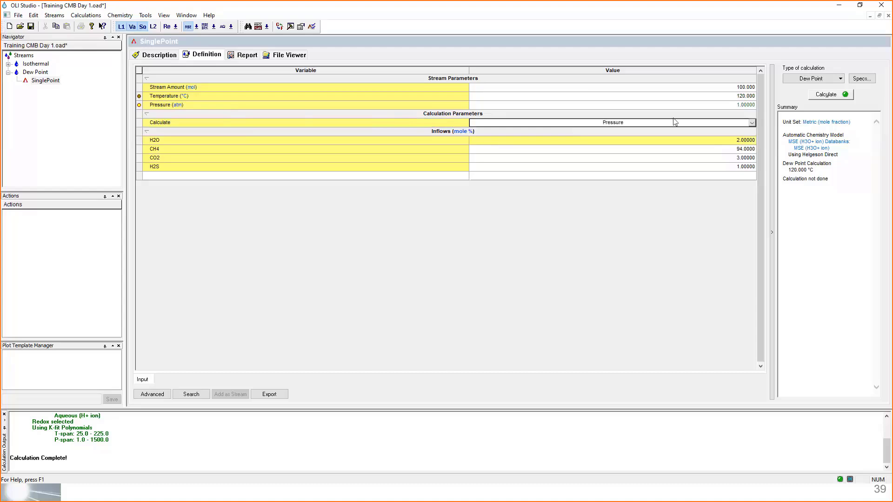
pyautogui.click(753, 124)
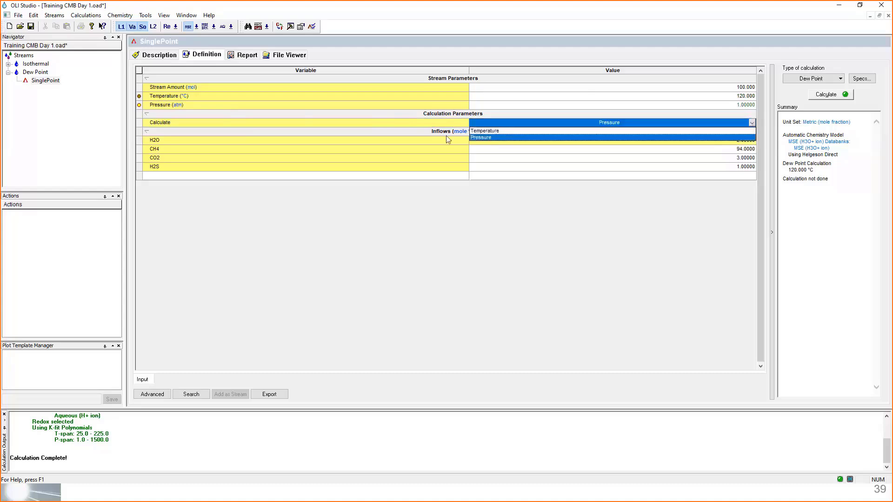
pyautogui.click(488, 131)
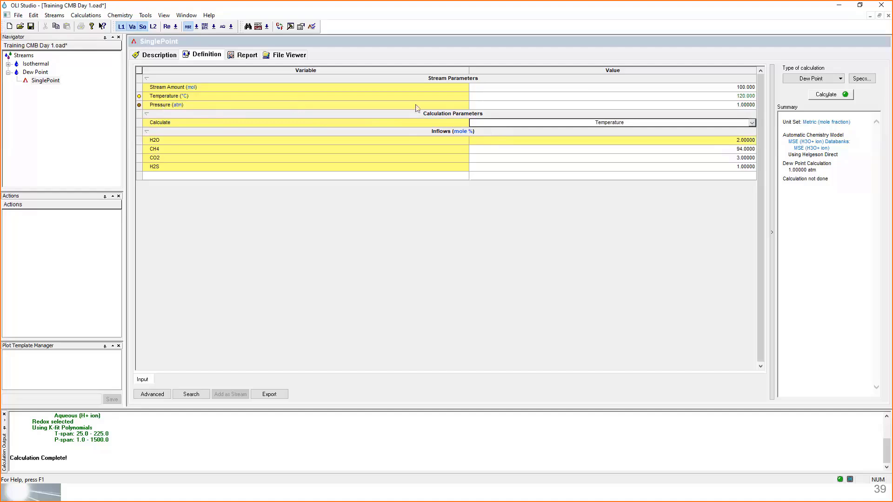
pyautogui.moveTo(136, 109)
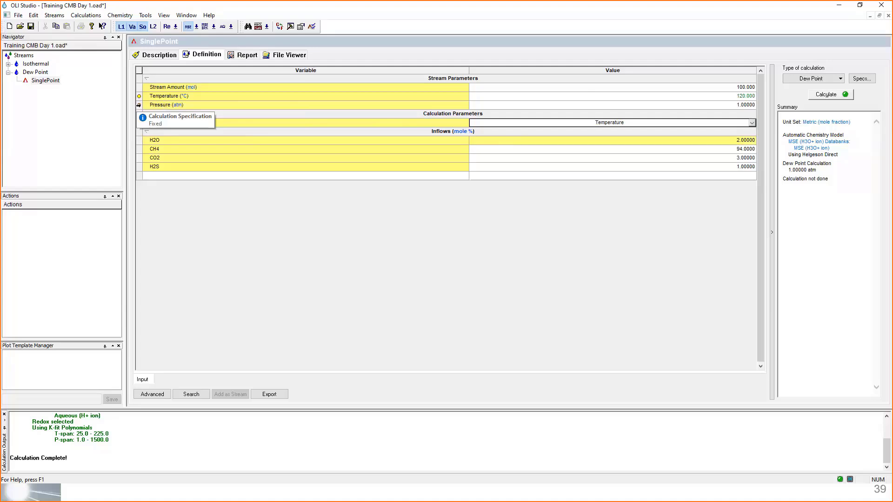
pyautogui.click(670, 105)
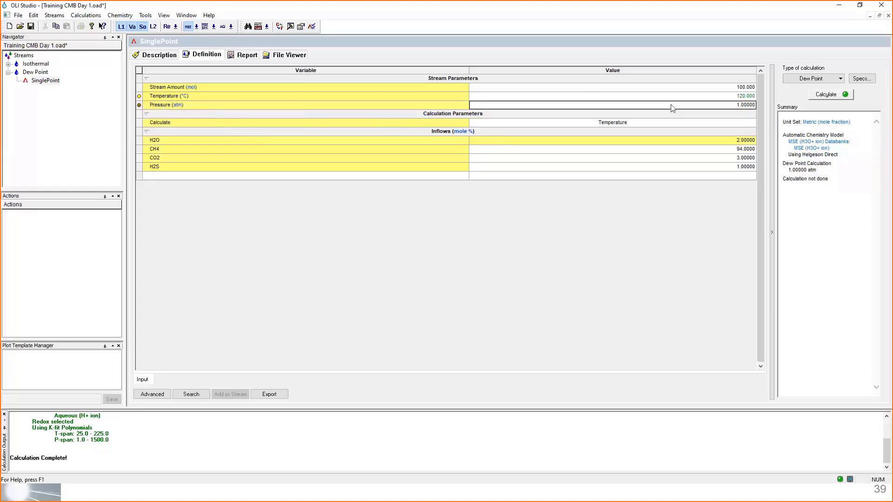
pyautogui.click(743, 98)
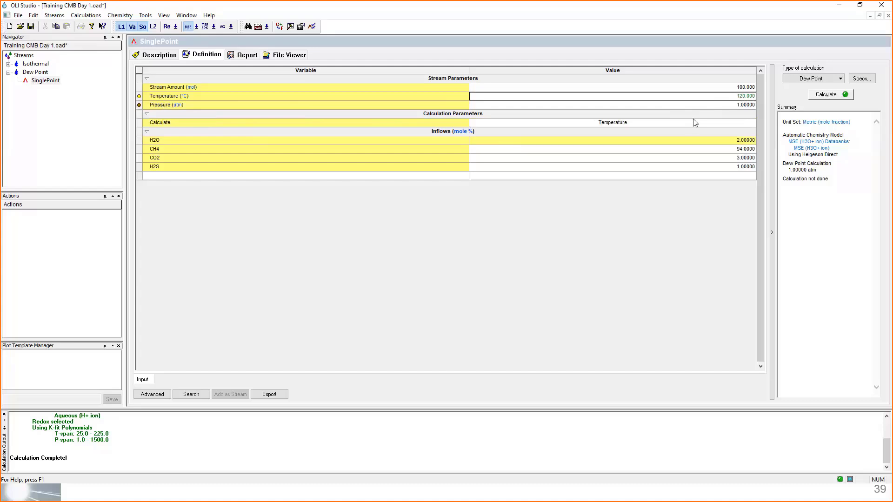
# - Rename the single point calculation under the Dew Point stream as DPT and run it
pyautogui.click(45, 81)
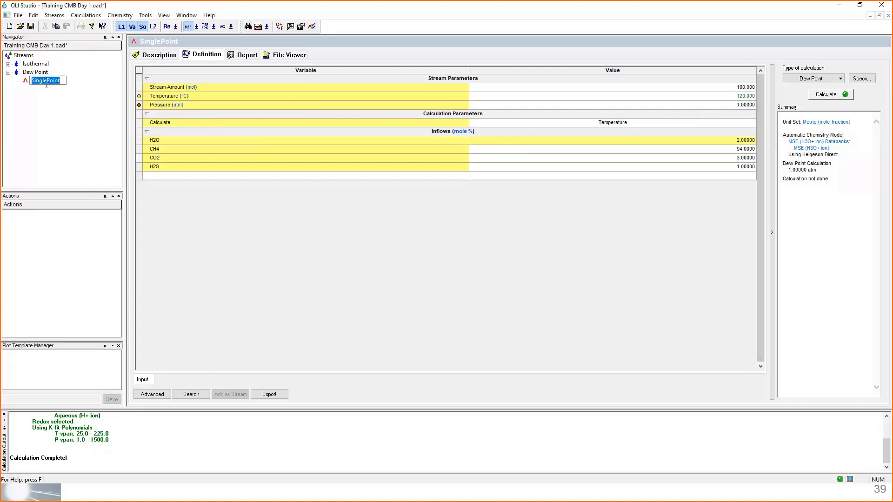
pyautogui.write('DPT')
pyautogui.press('Return')
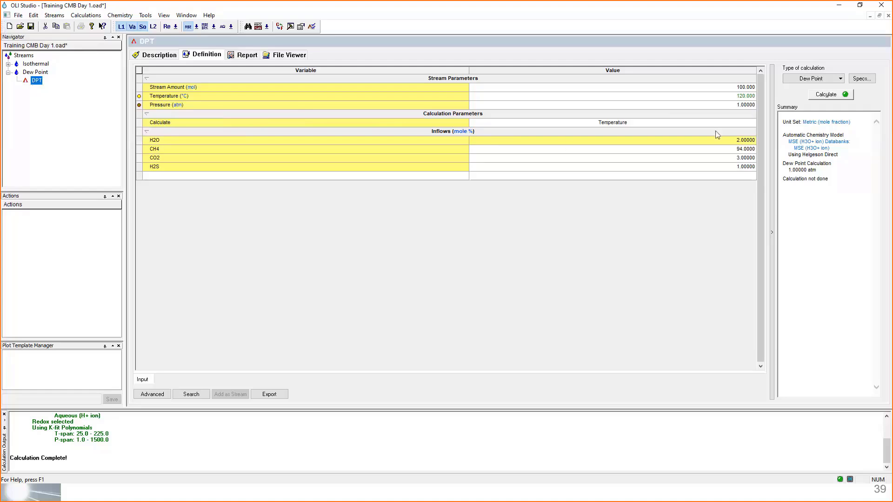
pyautogui.click(826, 95)
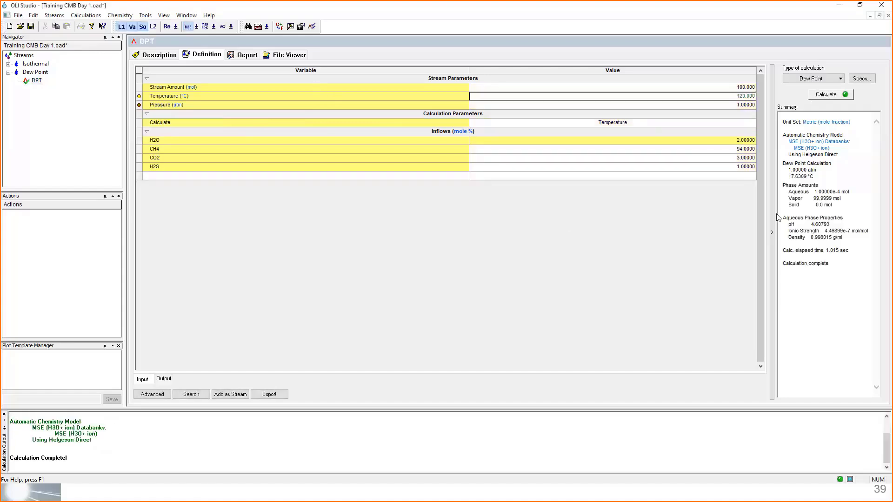
# - Check the pH in the calculation summary and review the DPT report from stream parameters through species output
pyautogui.click(786, 224)
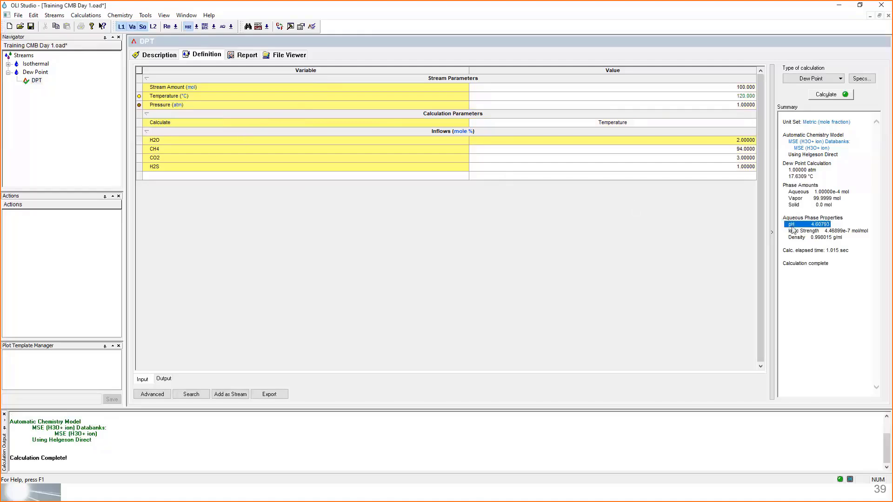
pyautogui.moveTo(838, 225); pyautogui.dragTo(788, 226)
pyautogui.click(240, 54)
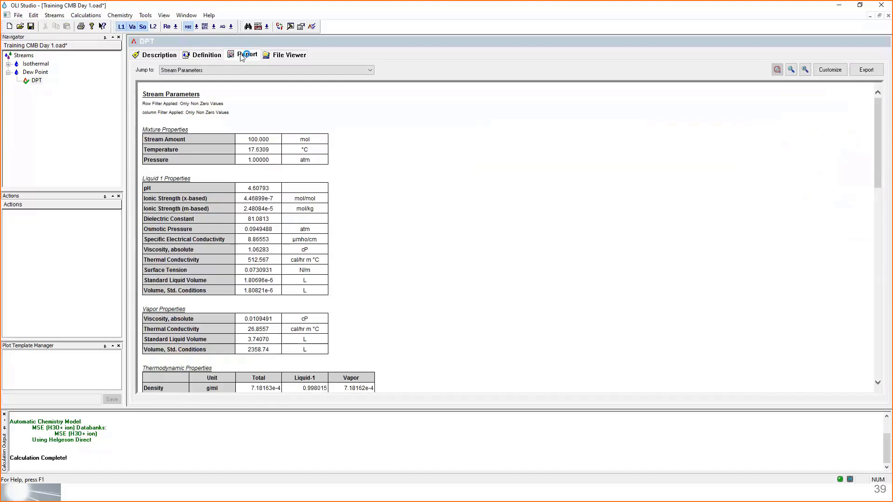
pyautogui.click(261, 70)
pyautogui.click(422, 148)
pyautogui.scroll(-2, 422, 148)
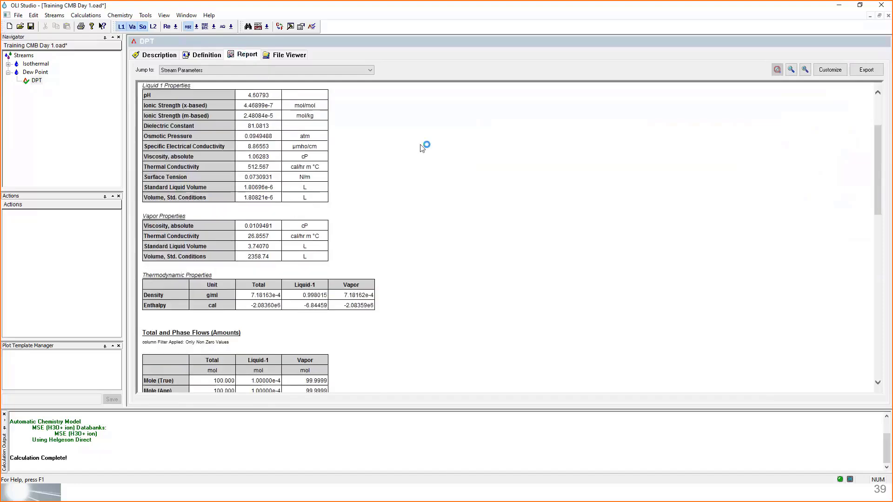
pyautogui.scroll(-10, 422, 148)
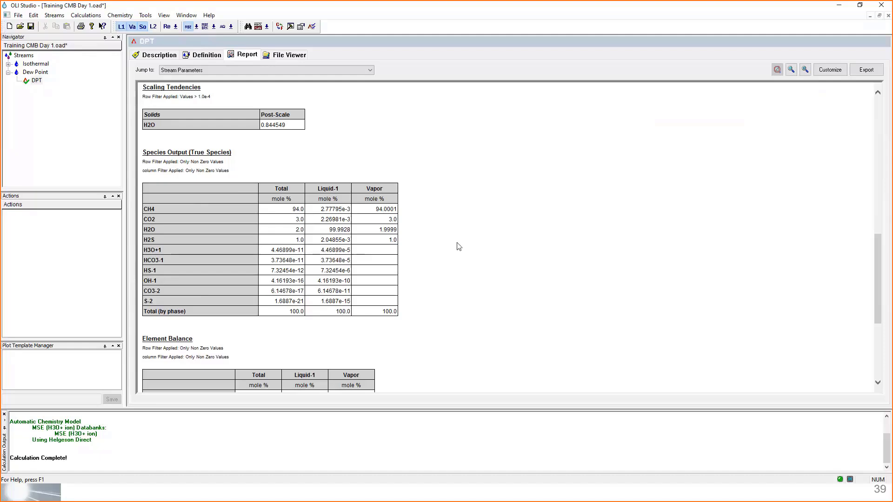
pyautogui.scroll(15, 459, 247)
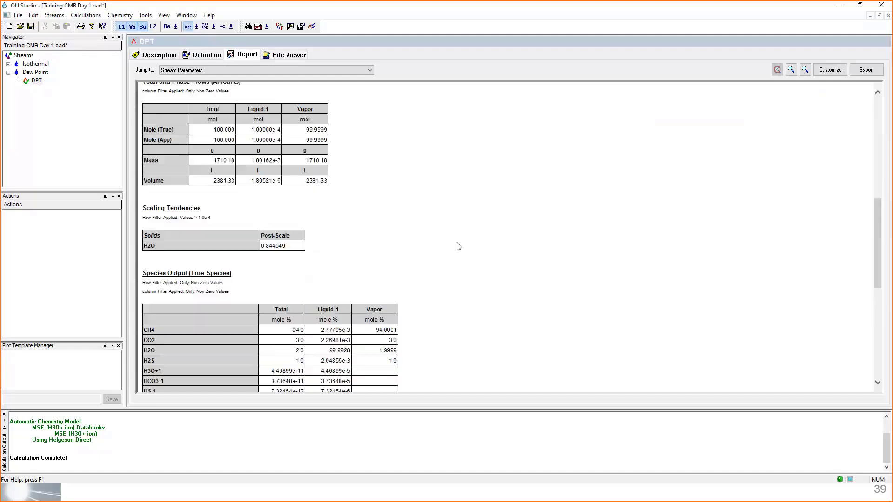
pyautogui.scroll(-5, 458, 246)
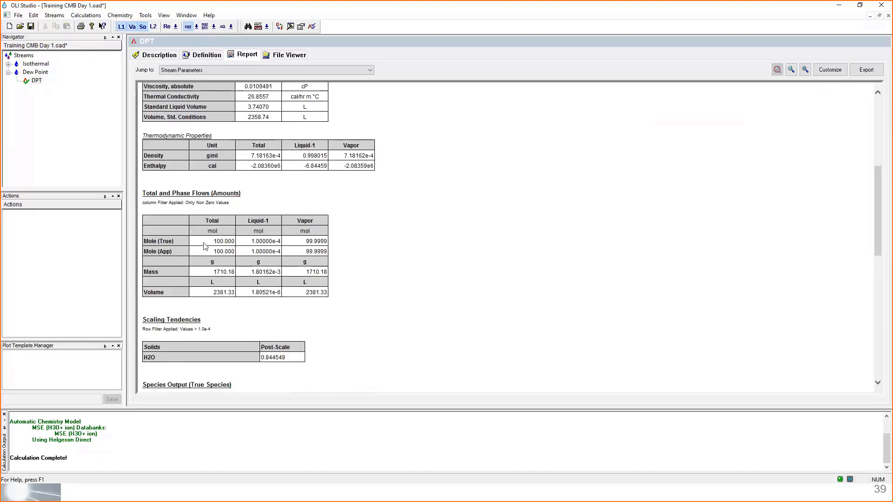
# - Examine the total, liquid and vapor mole amounts and the calculated temperature in the DPT report
pyautogui.moveTo(204, 242); pyautogui.dragTo(233, 243)
pyautogui.moveTo(305, 242); pyautogui.dragTo(327, 242)
pyautogui.click(260, 242)
pyautogui.scroll(5, 337, 271)
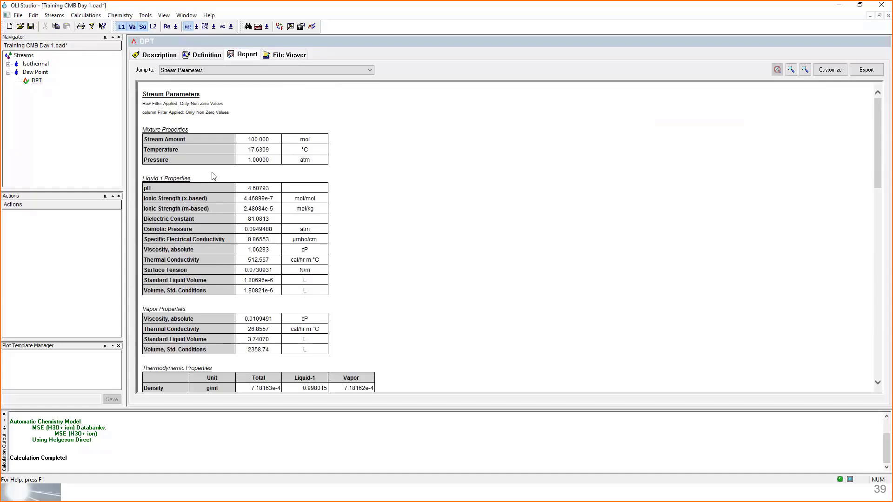
pyautogui.doubleClick(258, 150)
pyautogui.click(309, 157)
pyautogui.moveTo(308, 156); pyautogui.dragTo(245, 156)
# - Examine how CO2, H2S and H3O+1 are distributed between liquid and vapor in the true species output
pyautogui.scroll(-6, 520, 239)
pyautogui.scroll(-3, 519, 246)
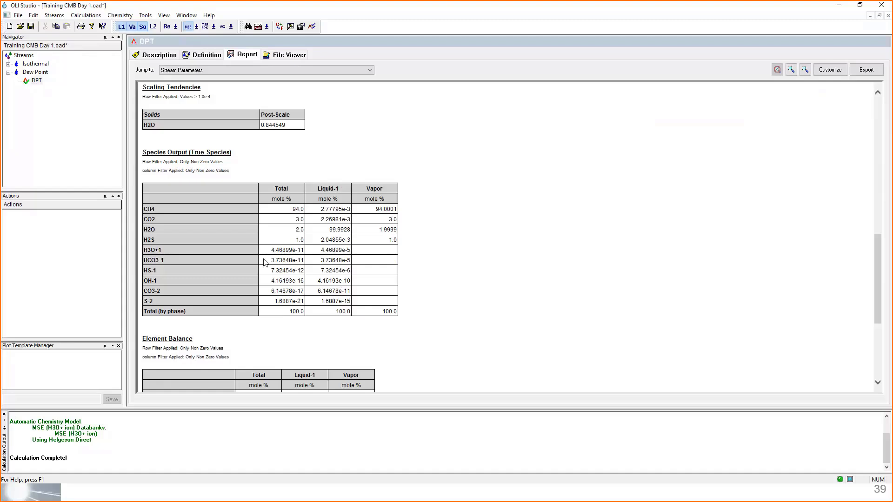
pyautogui.doubleClick(302, 220)
pyautogui.doubleClick(299, 240)
pyautogui.moveTo(320, 240); pyautogui.dragTo(354, 224)
pyautogui.doubleClick(332, 222)
pyautogui.click(323, 238)
pyautogui.moveTo(321, 240); pyautogui.dragTo(349, 243)
pyautogui.moveTo(291, 241); pyautogui.dragTo(337, 240)
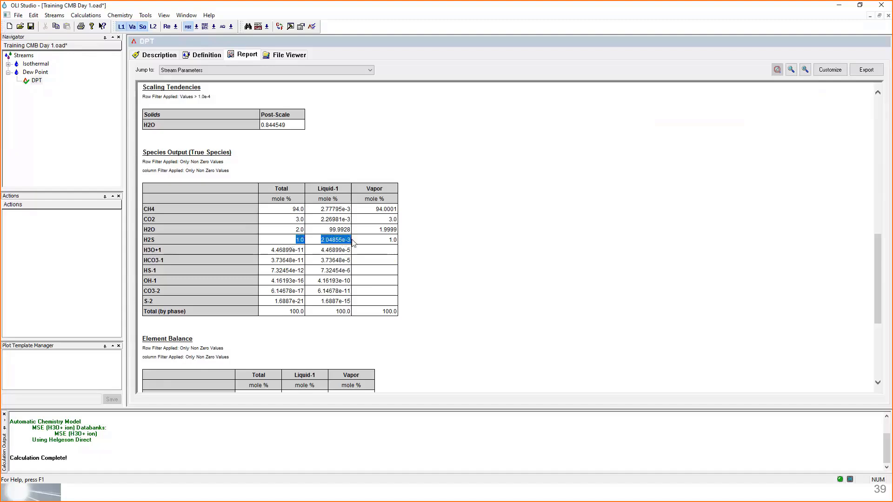
pyautogui.click(285, 218)
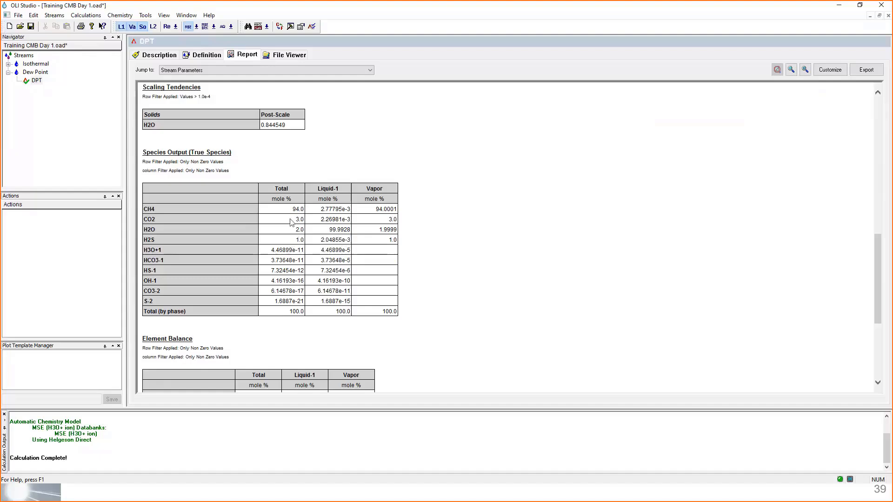
pyautogui.moveTo(291, 222); pyautogui.dragTo(349, 223)
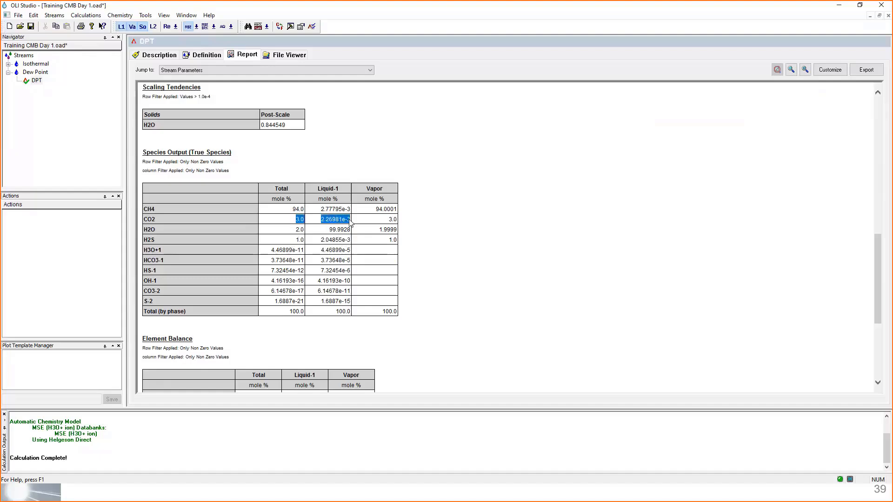
pyautogui.click(347, 220)
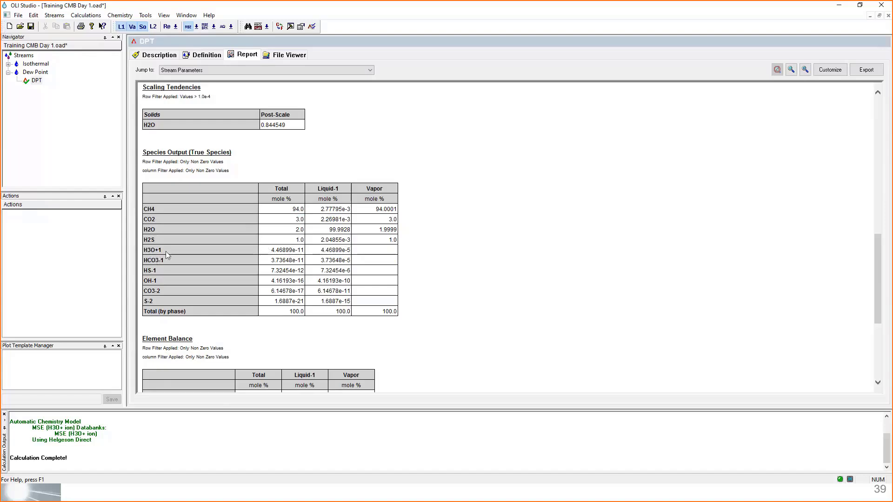
pyautogui.moveTo(169, 251); pyautogui.dragTo(144, 251)
pyautogui.moveTo(320, 251); pyautogui.dragTo(352, 253)
# - Return to the DPT calculation's definition and collapse the Dew Point stream in the stream tree
pyautogui.click(207, 56)
pyautogui.click(244, 55)
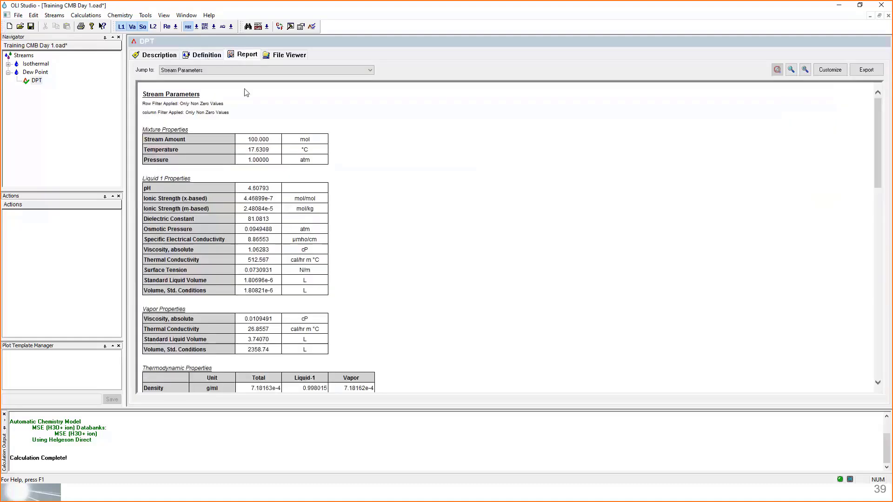
pyautogui.click(207, 55)
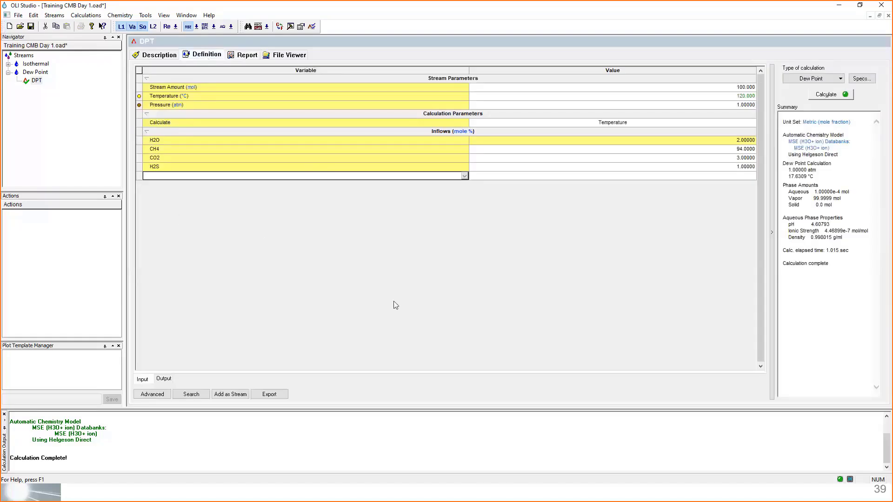
pyautogui.click(7, 73)
pyautogui.click(8, 72)
pyautogui.click(7, 73)
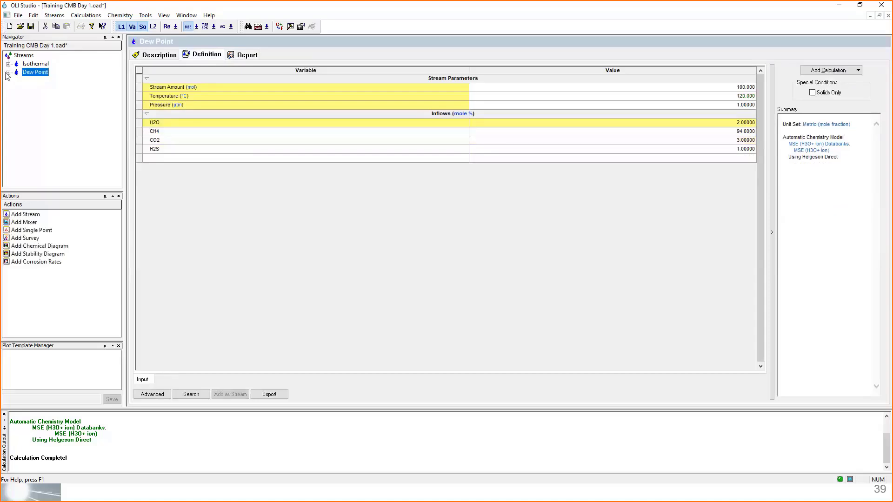
pyautogui.click(8, 72)
pyautogui.click(8, 73)
pyautogui.click(433, 10)
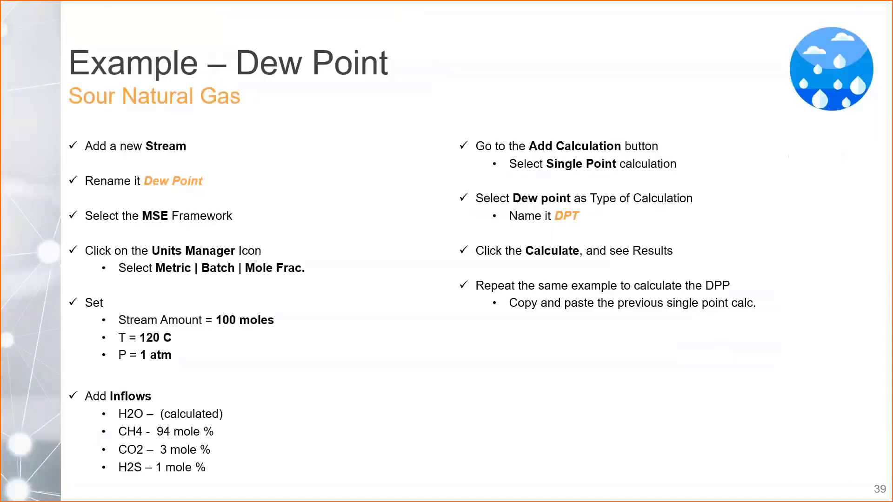
pyautogui.press('Right')
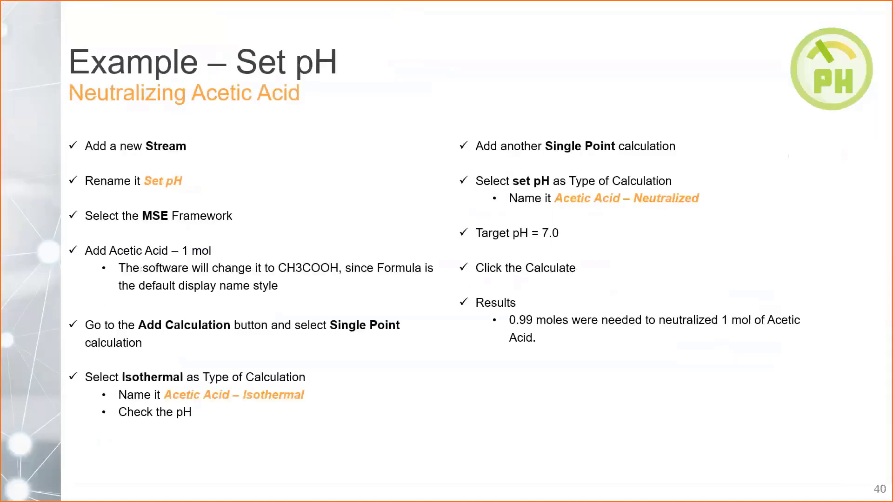
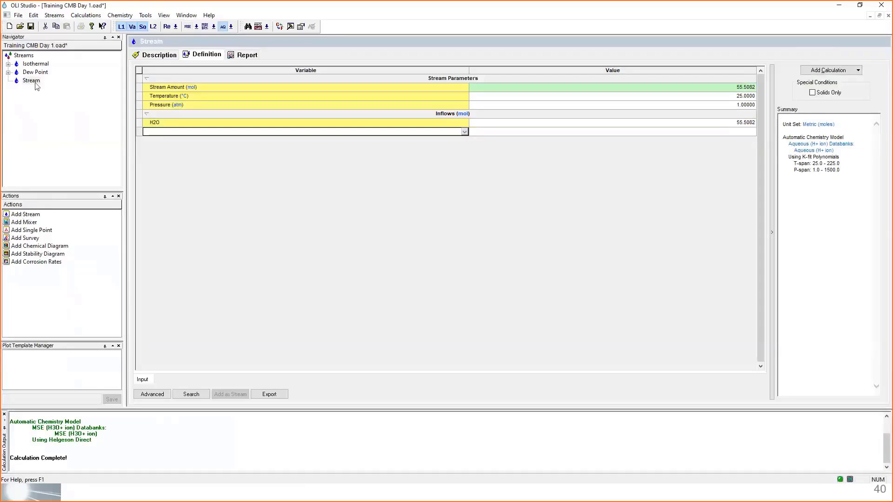
# - Rename the new stream as Set pH and switch its chemistry model to the MSE (H3O+ ion) databanks
pyautogui.click(36, 83)
pyautogui.click(35, 83)
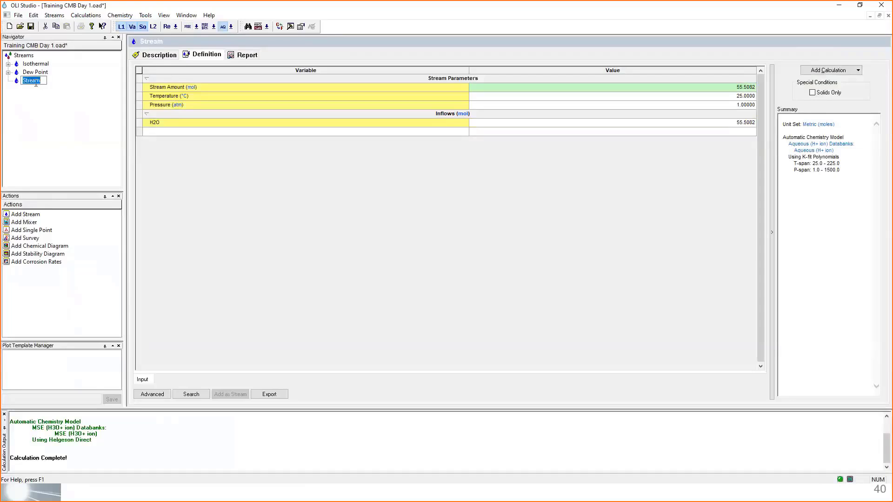
pyautogui.write('Set pH')
pyautogui.press('Return')
pyautogui.click(190, 30)
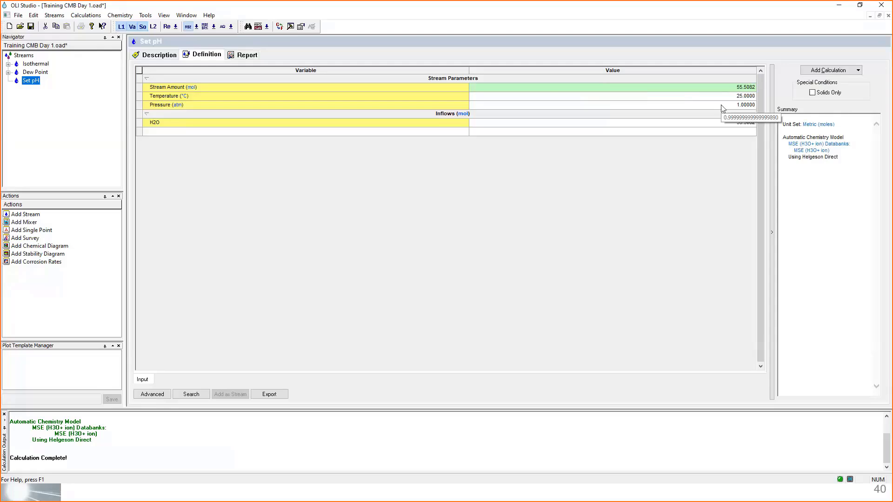
# - Add acetic acid to the Set pH stream's inflows with an amount of 1 mol
pyautogui.click(377, 132)
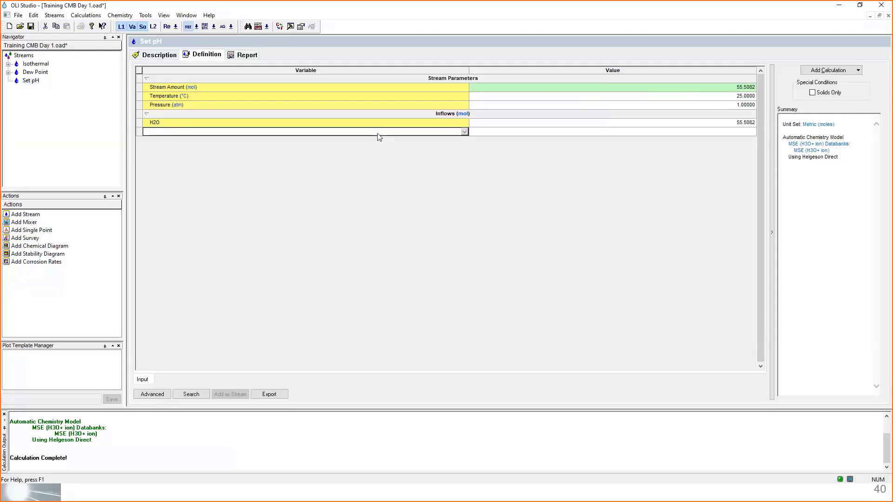
pyautogui.write('acet')
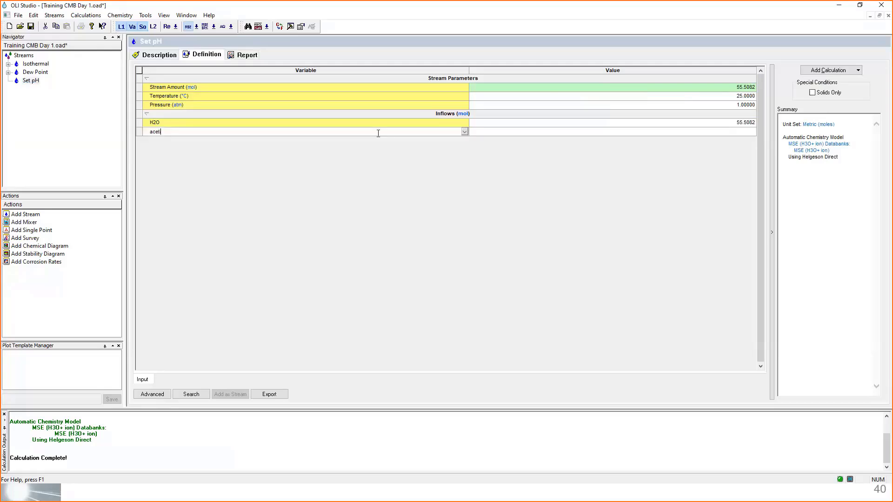
pyautogui.write('ic acid')
pyautogui.press('Return')
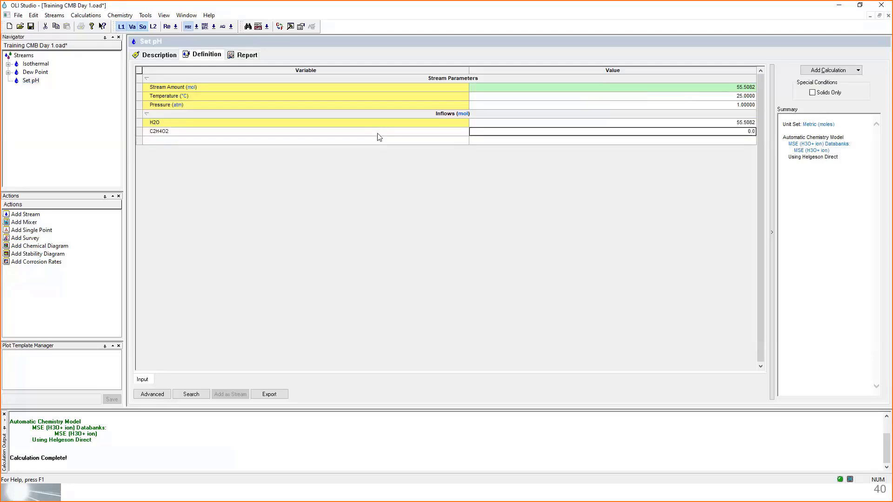
pyautogui.moveTo(379, 136)
pyautogui.write('1')
pyautogui.press('Return')
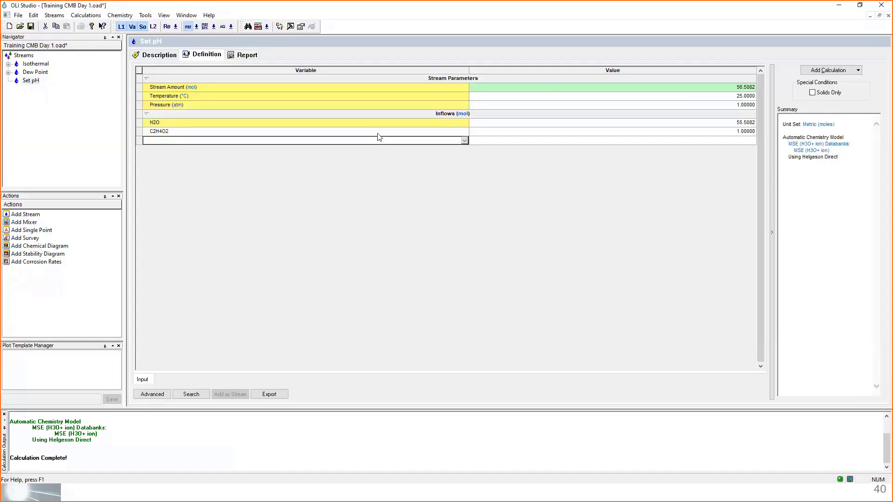
# - Add a single point calculation to the Set pH stream and try to name it Isothermal
pyautogui.click(845, 71)
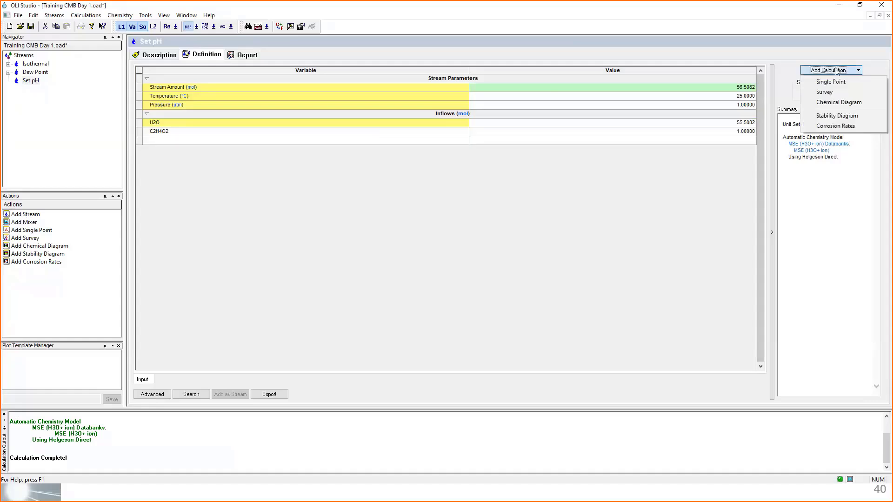
pyautogui.click(864, 84)
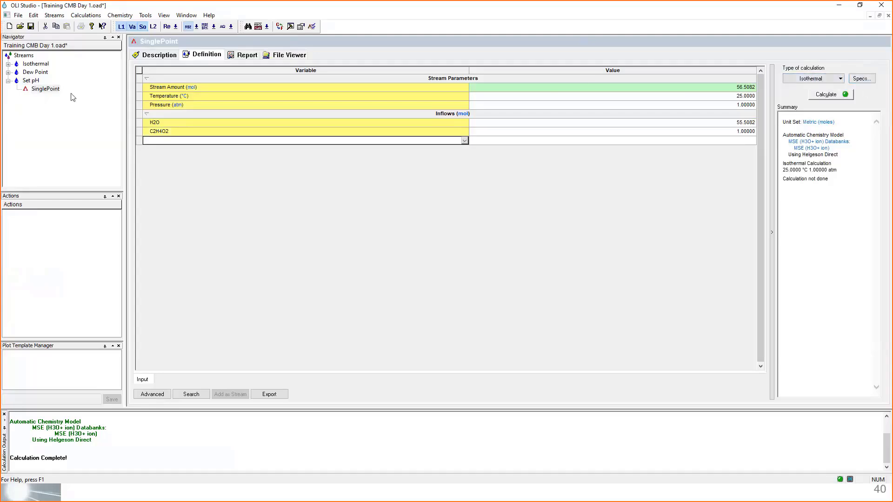
pyautogui.click(56, 90)
pyautogui.click(57, 90)
pyautogui.write('Isothermal')
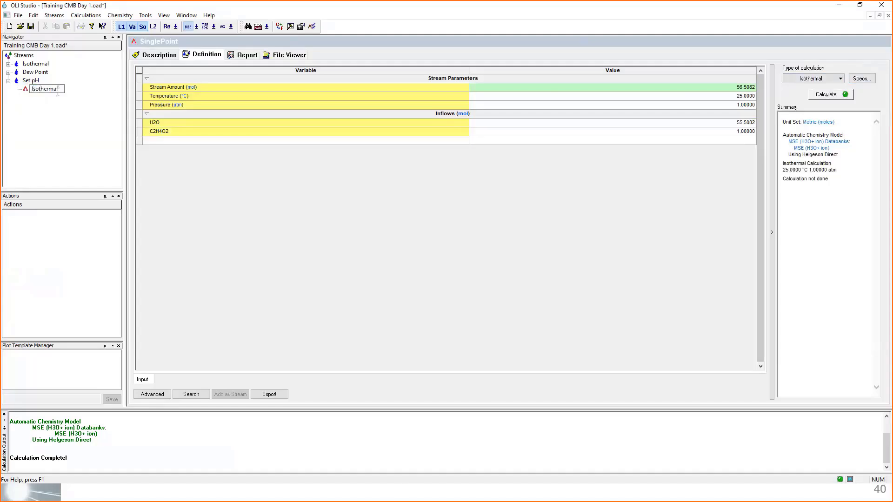
pyautogui.press('Return')
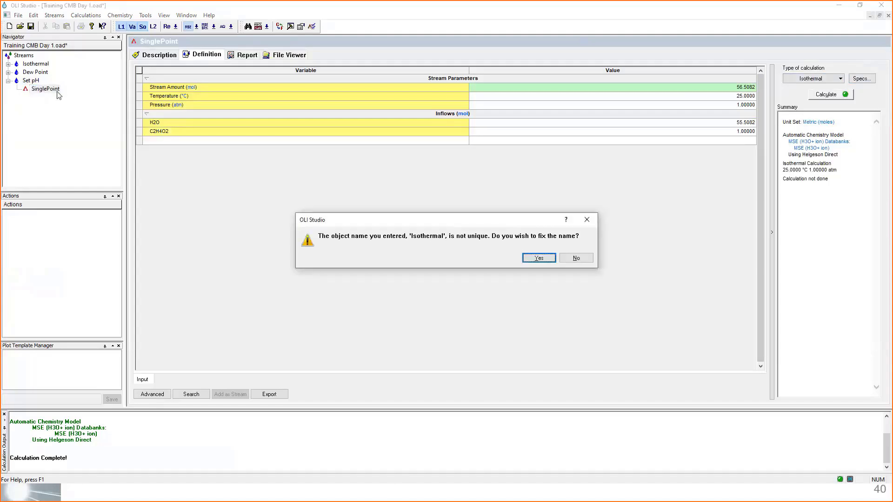
pyautogui.press('Return')
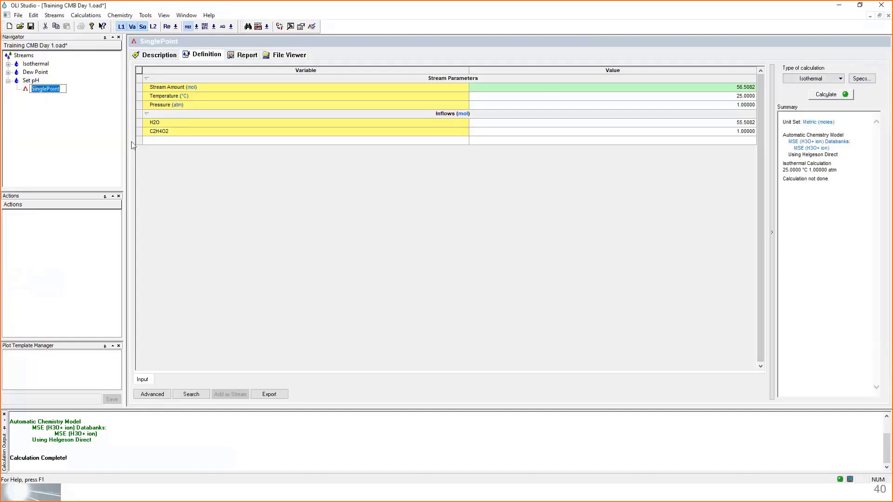
# - Name the single point calculation Isothermal_1 and run it as an isothermal calculation
pyautogui.write('Isothen')
pyautogui.write('mal_1')
pyautogui.press('Return')
pyautogui.click(826, 94)
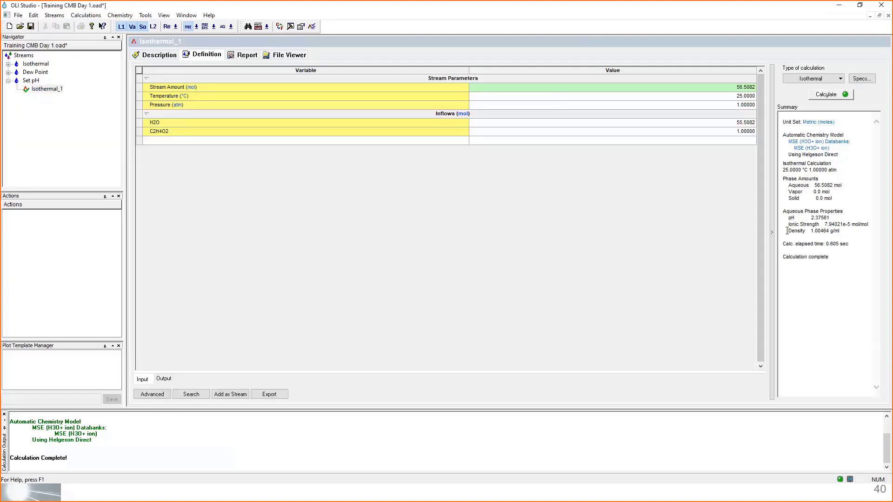
# - Check the pH in the Isothermal_1 summary and review the report down to the true species output
pyautogui.moveTo(789, 217); pyautogui.dragTo(832, 228)
pyautogui.click(247, 56)
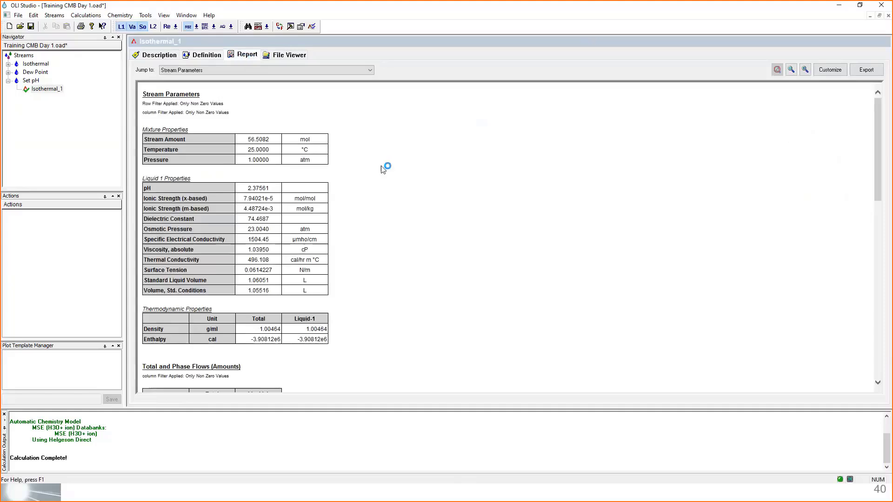
pyautogui.scroll(-3, 385, 170)
pyautogui.scroll(-10, 385, 170)
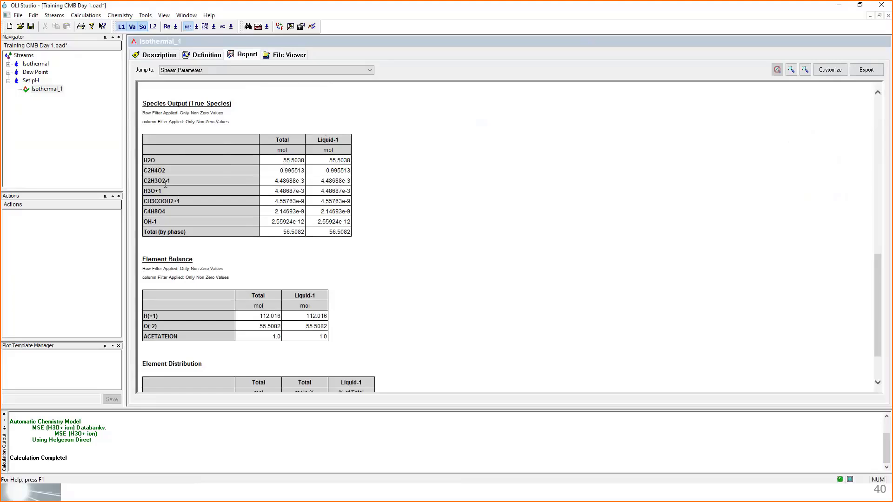
pyautogui.doubleClick(155, 171)
# - Show the Liquid-1 section in the output grid of Isothermal_1's definition
pyautogui.click(205, 55)
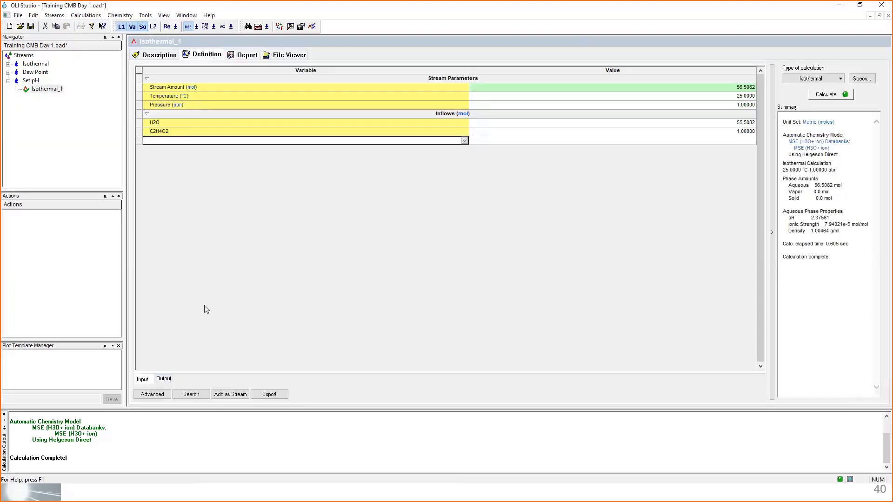
pyautogui.click(166, 379)
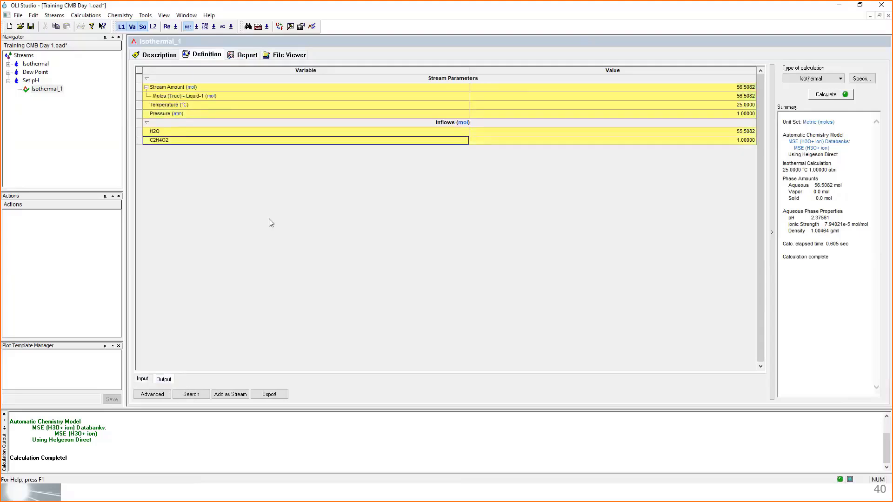
pyautogui.rightClick(272, 180)
pyautogui.moveTo(304, 241)
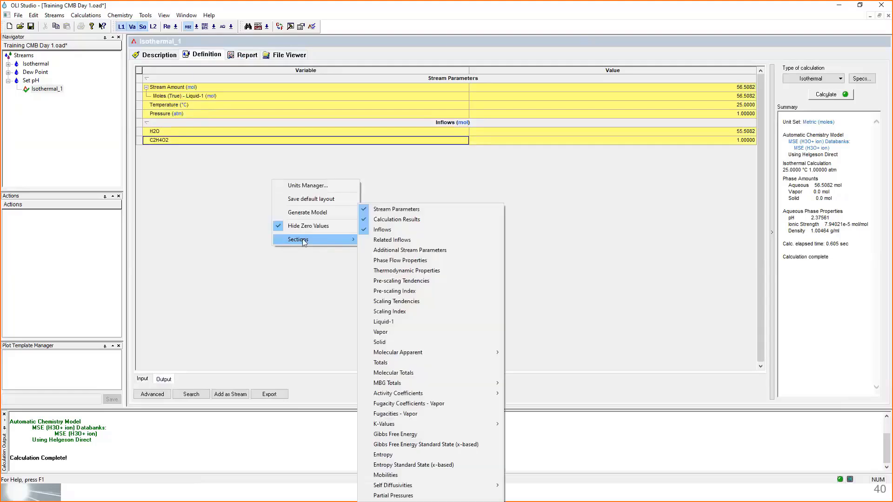
pyautogui.click(436, 325)
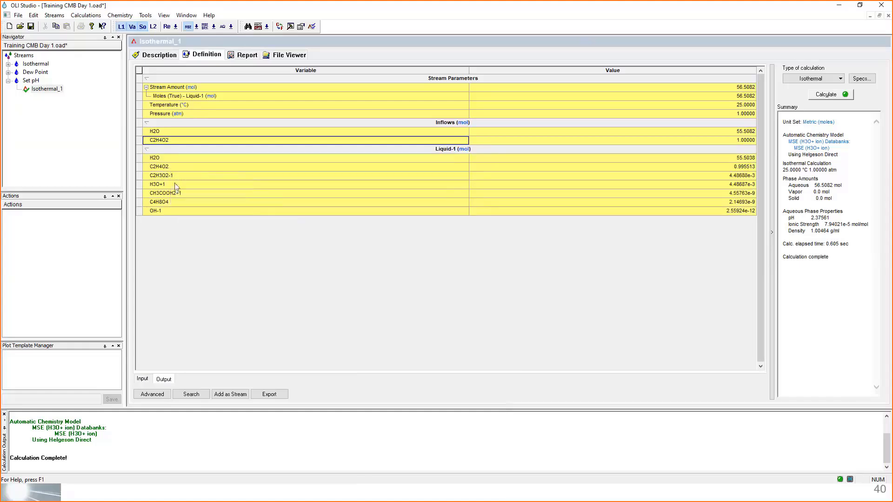
# - Identify the acetic acid, acetate oxonium and hydroxide species in the Liquid-1 output, check the acetic acid amount, and return to the input grid
pyautogui.moveTo(176, 185)
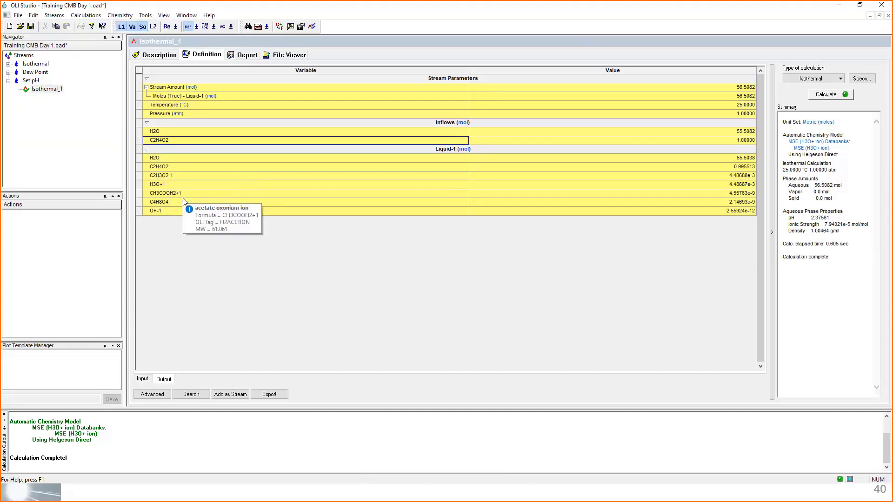
pyautogui.moveTo(181, 213)
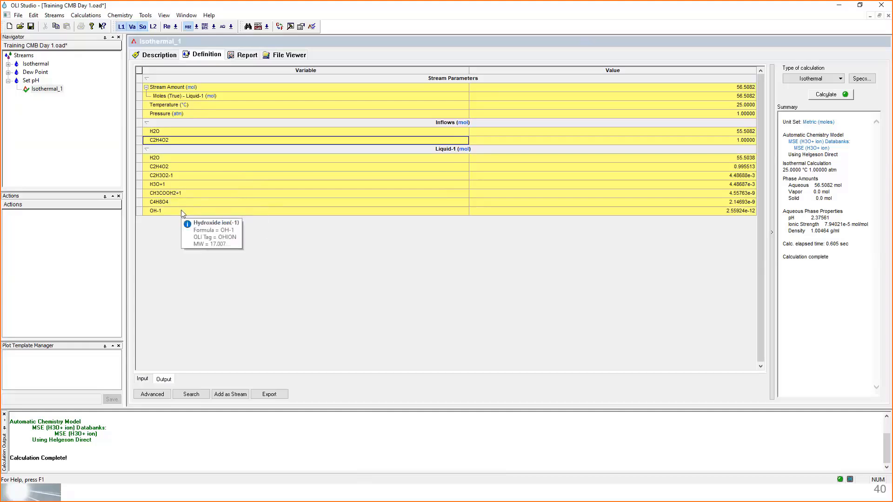
pyautogui.moveTo(177, 169)
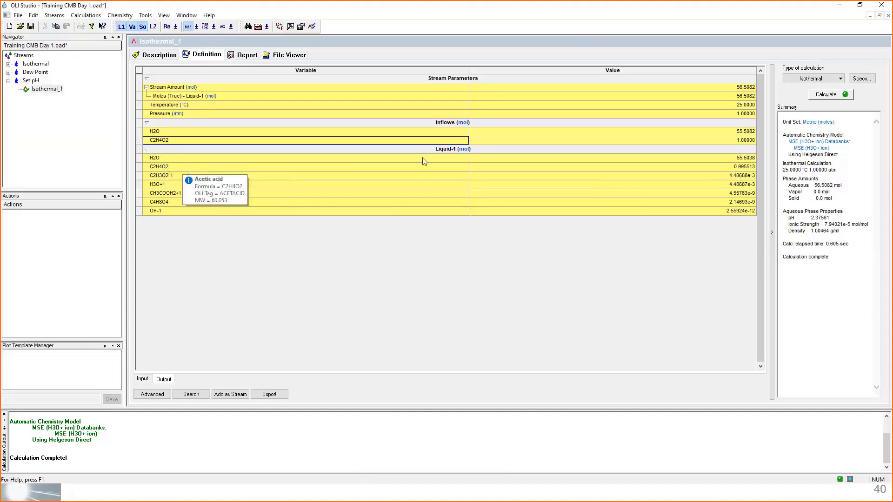
pyautogui.moveTo(749, 171)
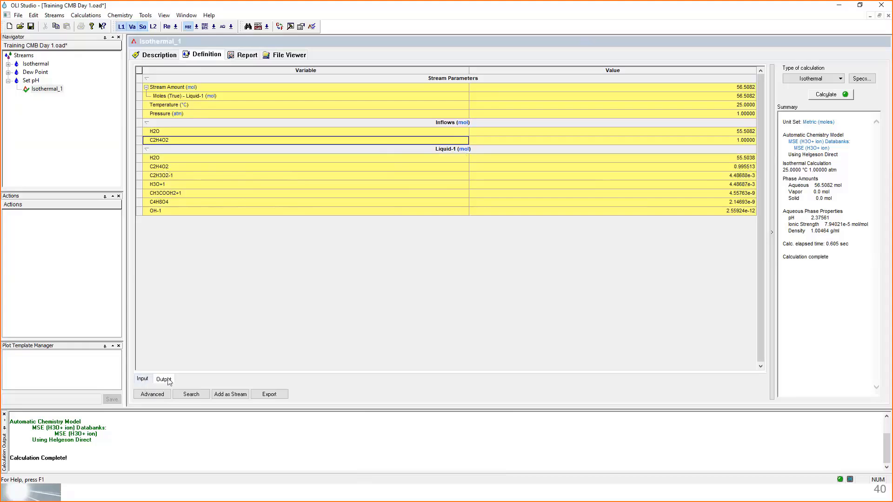
pyautogui.click(145, 380)
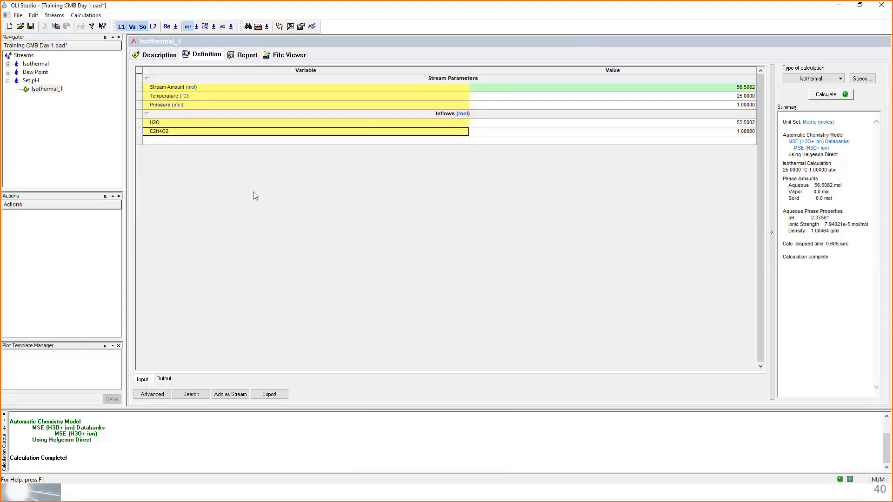
# - Add a second single point calculation to the Set pH stream with the calculation type Set pH
pyautogui.click(31, 82)
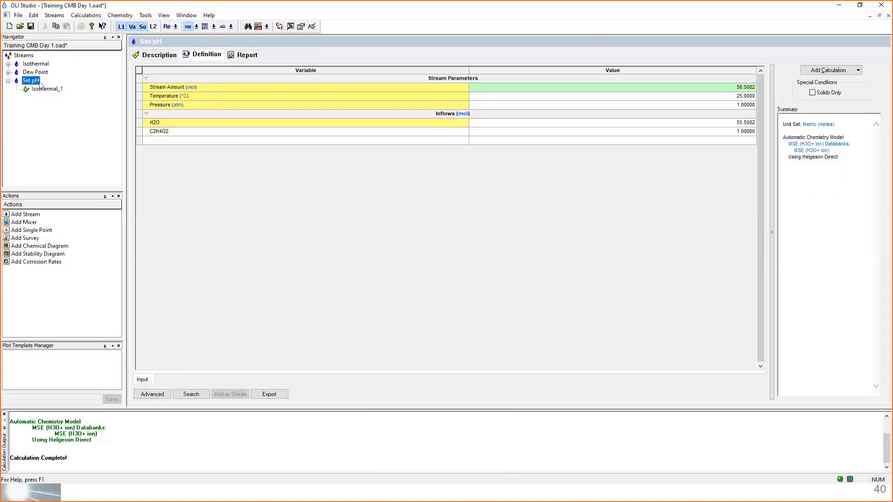
pyautogui.click(826, 71)
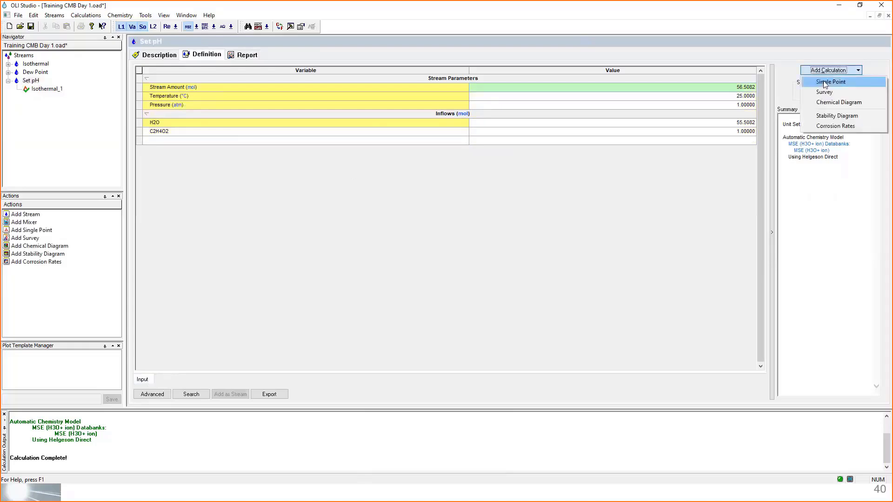
pyautogui.click(825, 83)
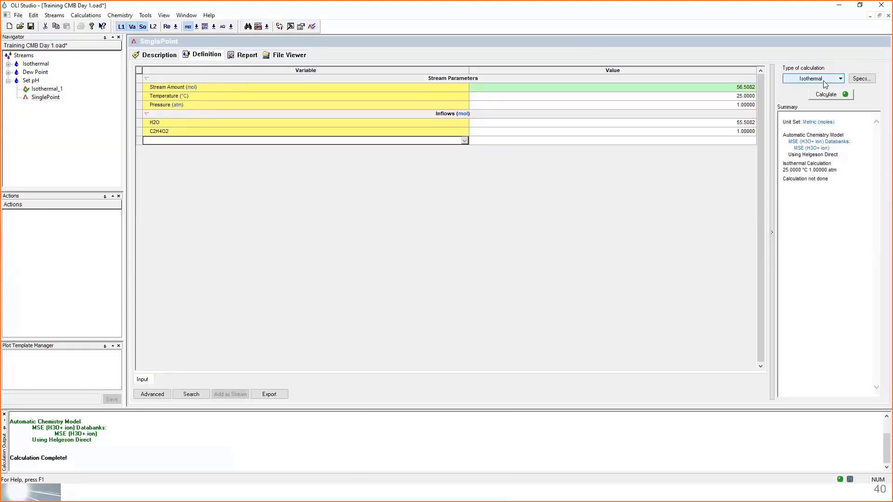
pyautogui.click(825, 80)
pyautogui.click(828, 163)
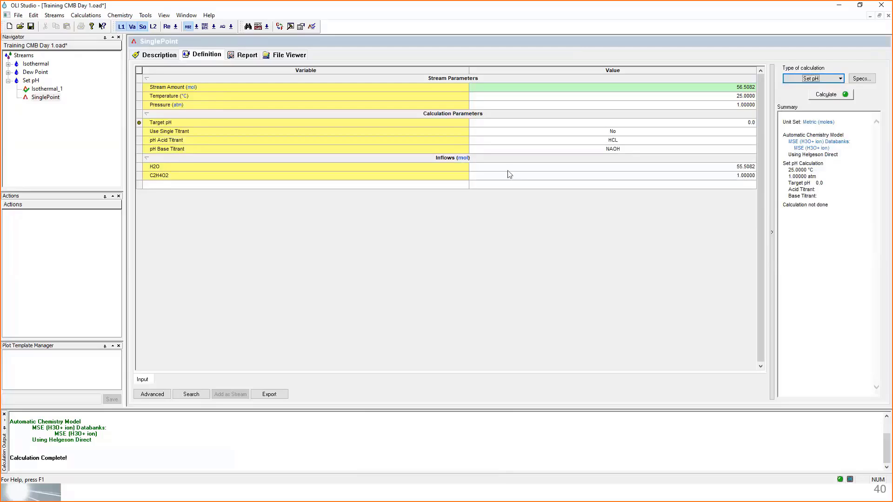
# - Rename the new single point calculation as Acetic Acid-Neutralized
pyautogui.click(41, 99)
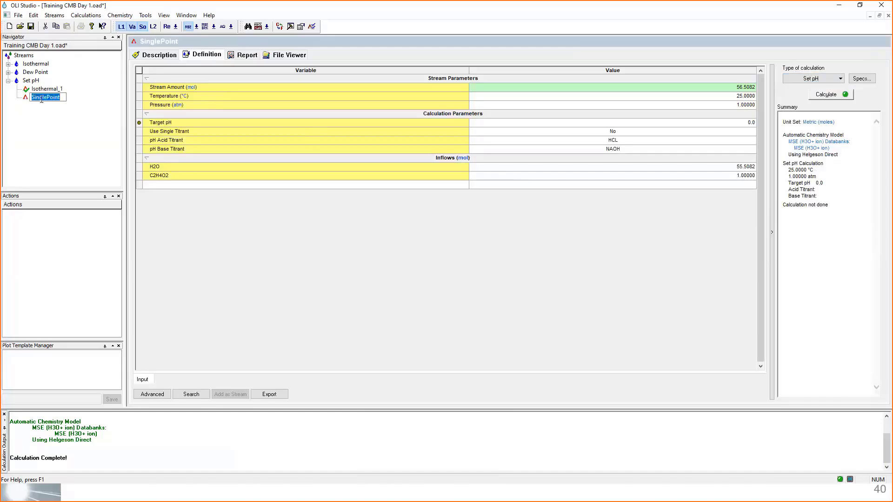
pyautogui.write('Acetic Acid-Neutralized')
pyautogui.press('Return')
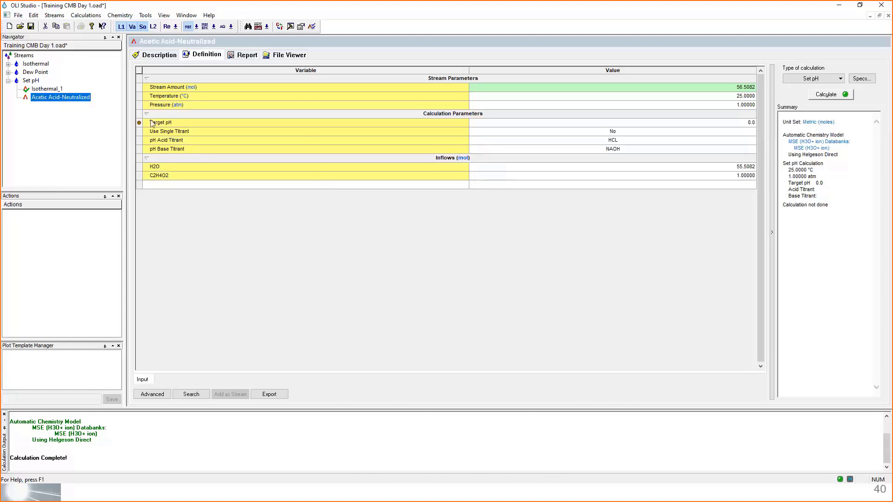
# - Review the pH calculation parameters at an enlarged grid size and set the target pH to 7
pyautogui.click(138, 114)
pyautogui.moveTo(139, 113); pyautogui.dragTo(140, 150)
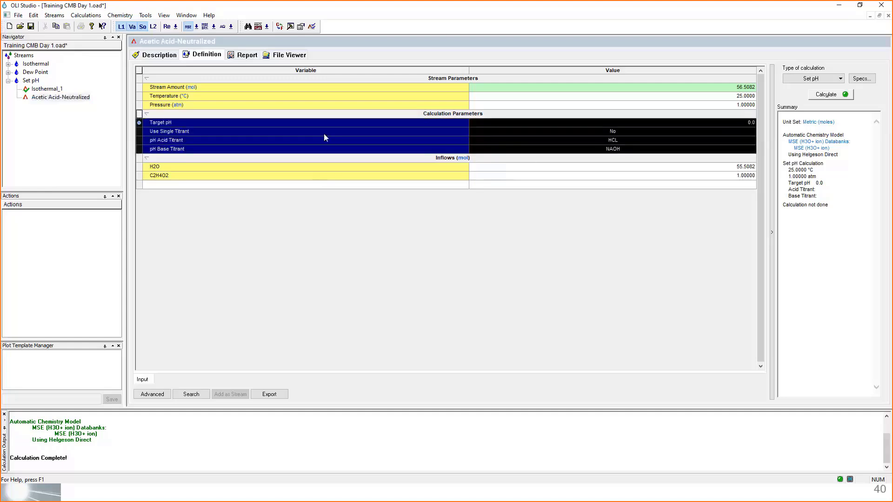
pyautogui.click(286, 122)
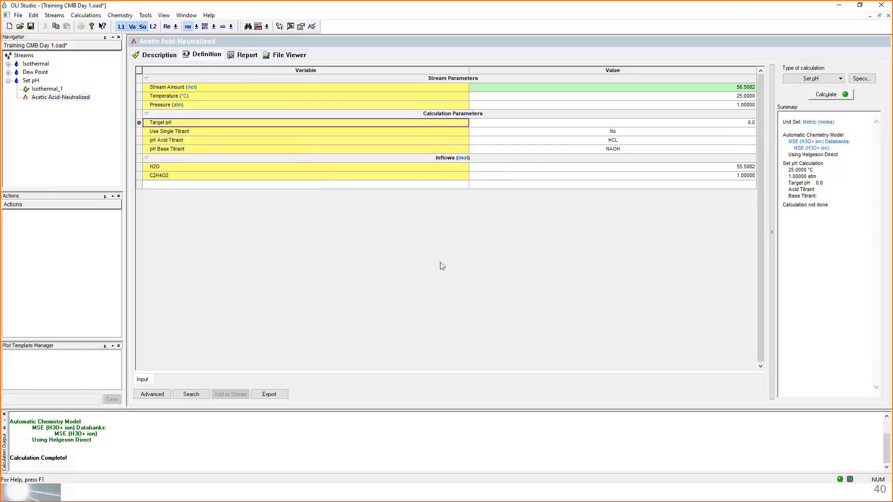
pyautogui.scroll(3, 440, 262)
pyautogui.scroll(2, 442, 266)
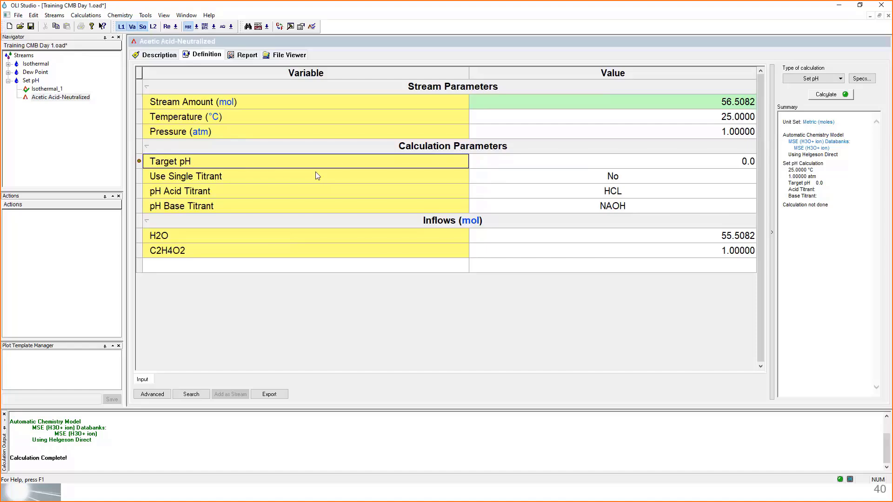
pyautogui.click(504, 162)
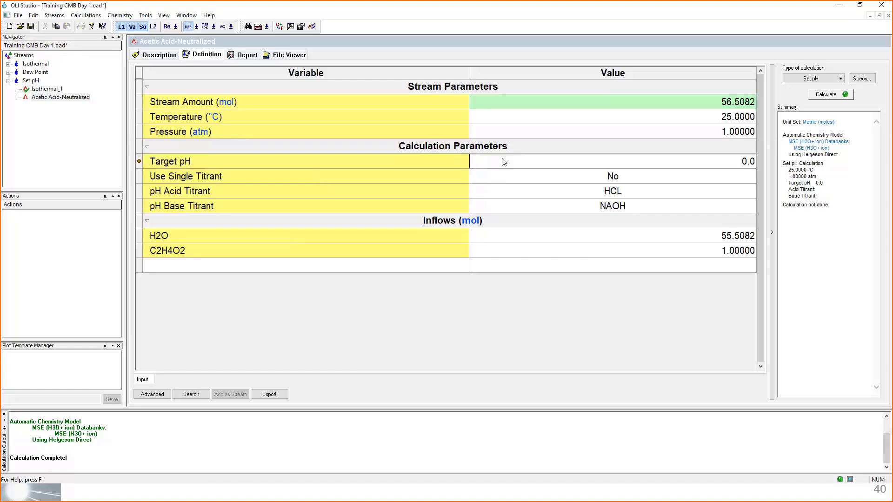
pyautogui.write('7')
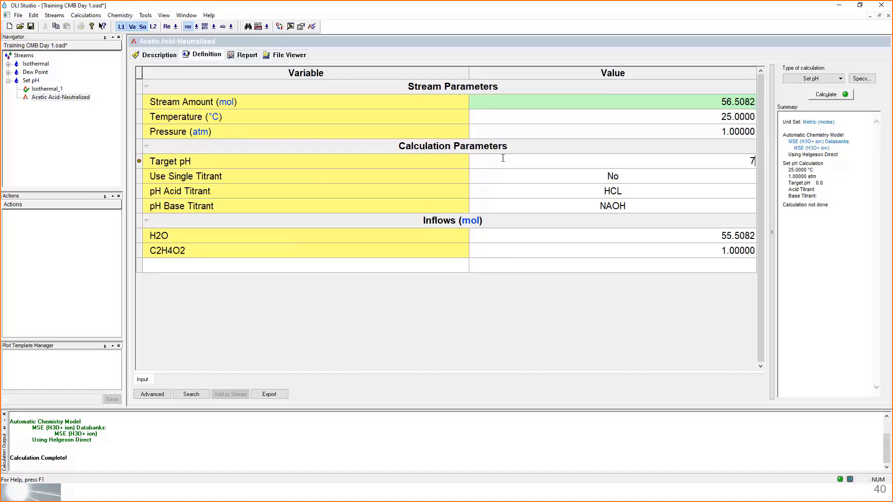
pyautogui.press('Return')
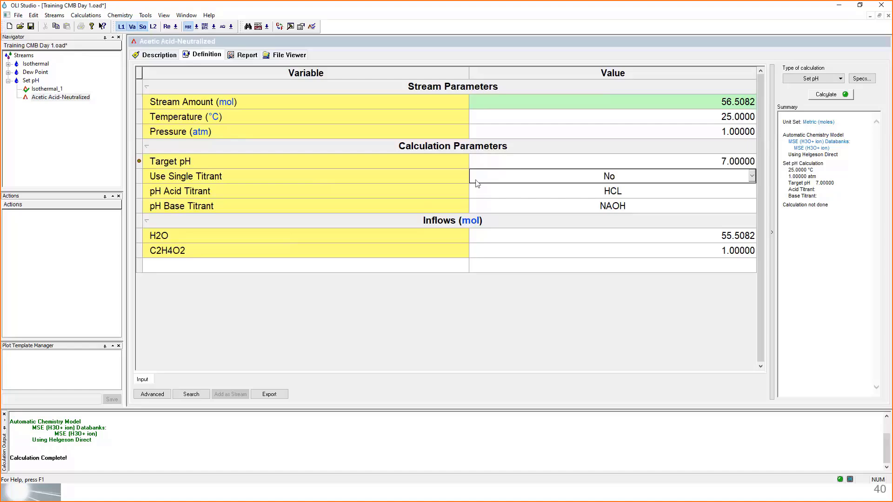
# - Review the single titrant options for the Set pH calculation and set Use Single Titrant to Yes
pyautogui.click(456, 177)
pyautogui.click(577, 177)
pyautogui.click(752, 176)
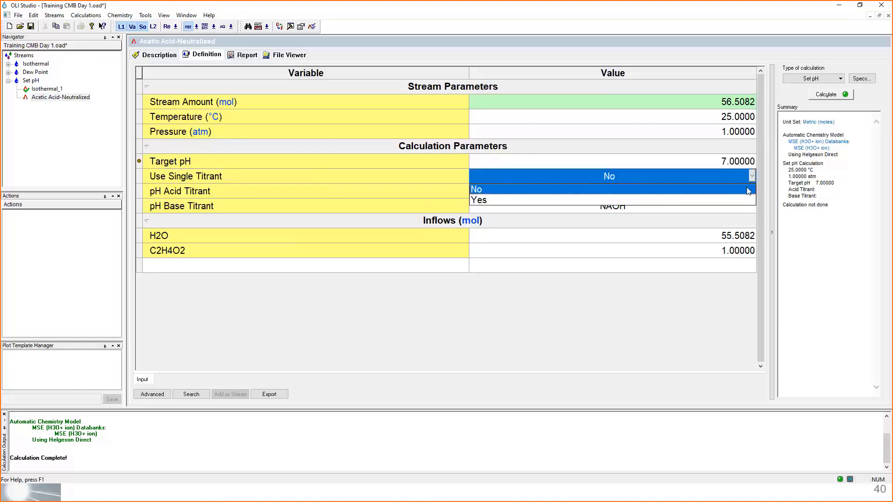
pyautogui.click(715, 180)
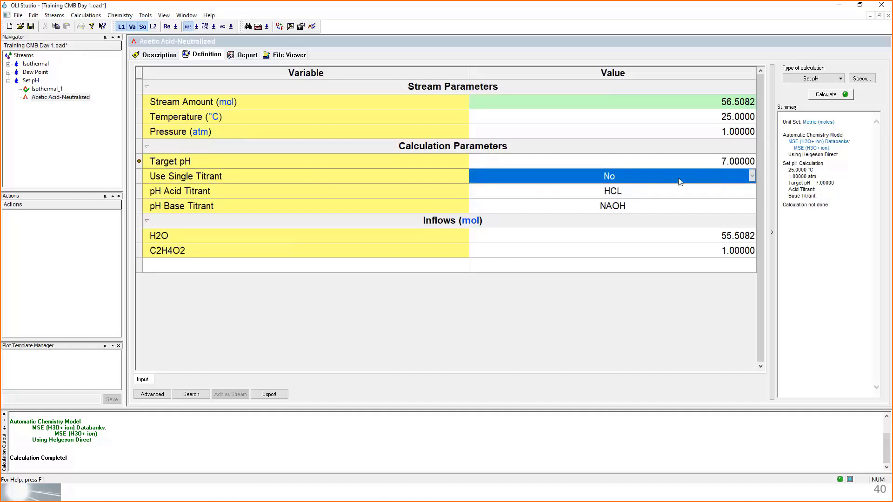
pyautogui.click(356, 181)
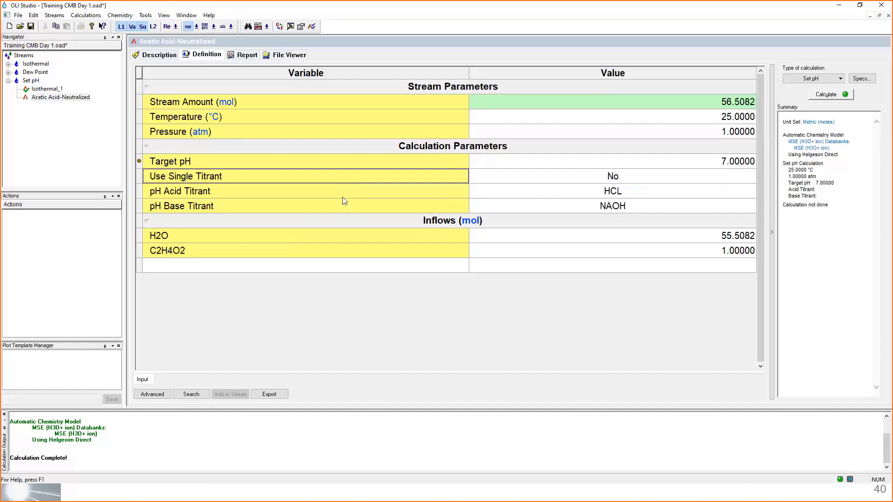
pyautogui.click(670, 184)
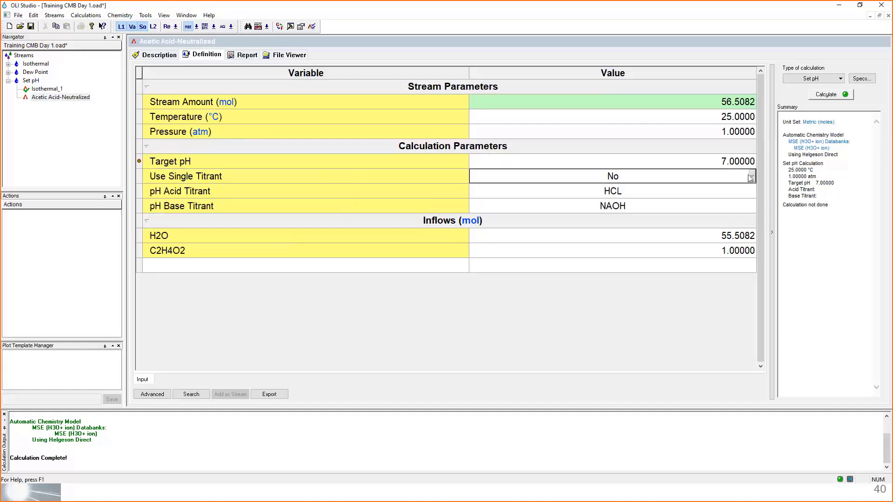
pyautogui.click(752, 175)
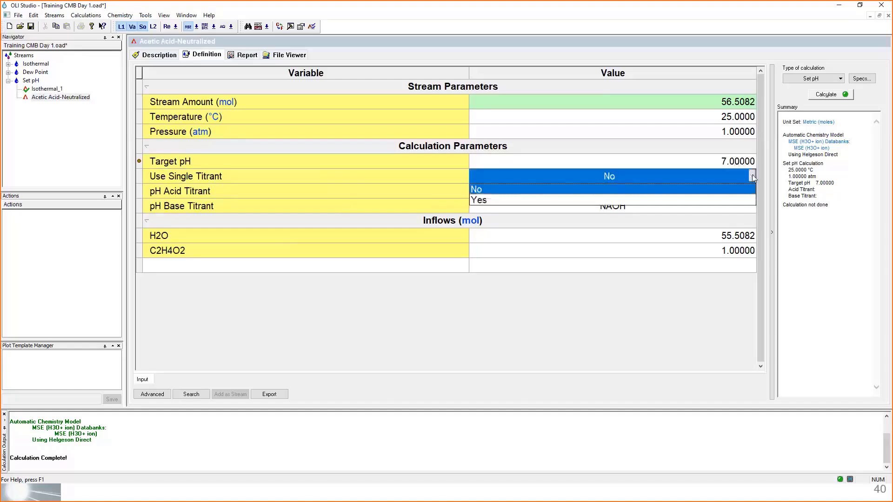
pyautogui.click(564, 200)
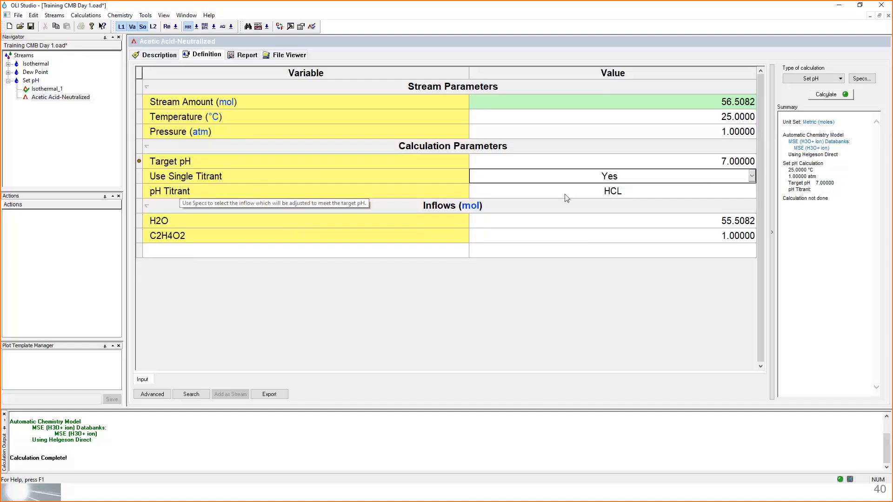
# - Add H2SO4 as an inflow and select it as the pH titrant
pyautogui.click(635, 195)
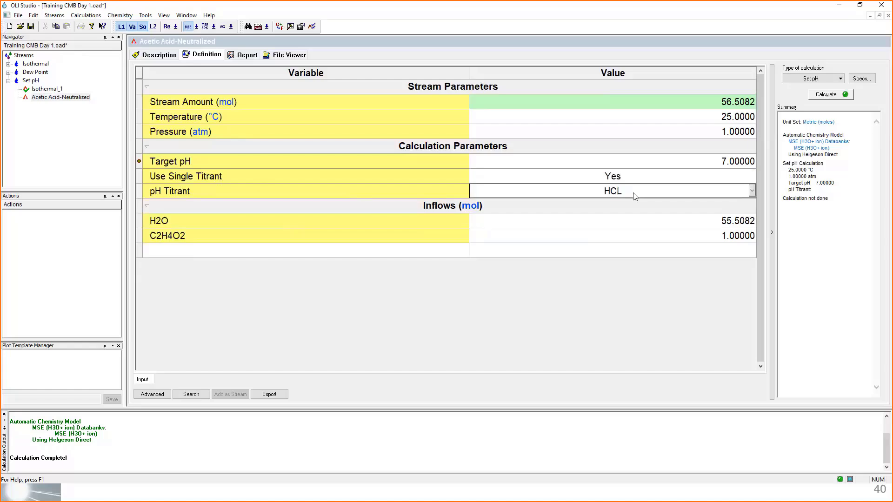
pyautogui.click(217, 252)
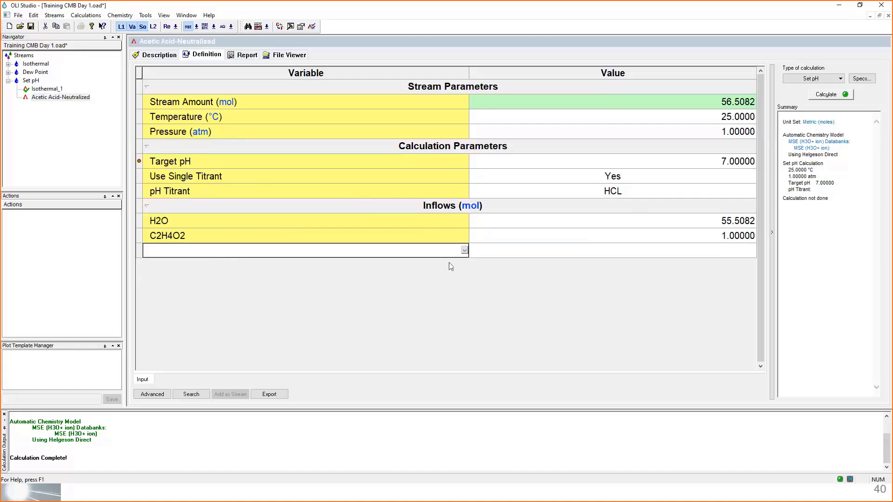
pyautogui.write('h2so4')
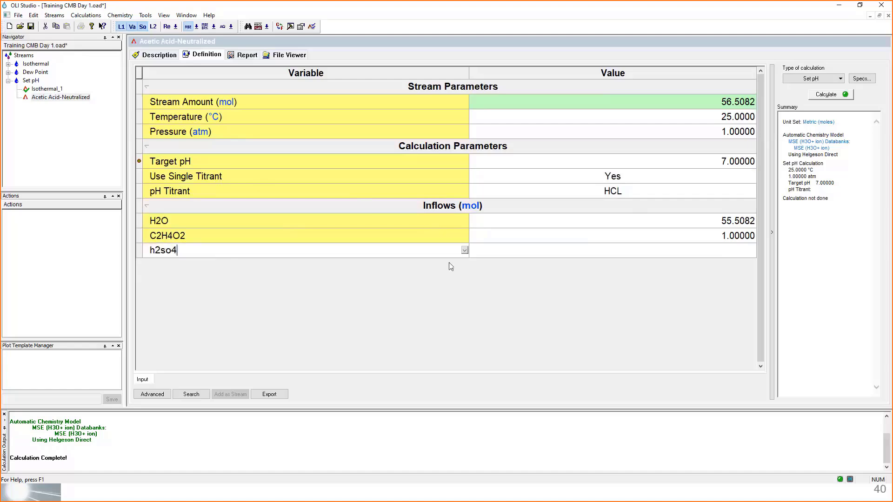
pyautogui.press('Return')
pyautogui.click(681, 193)
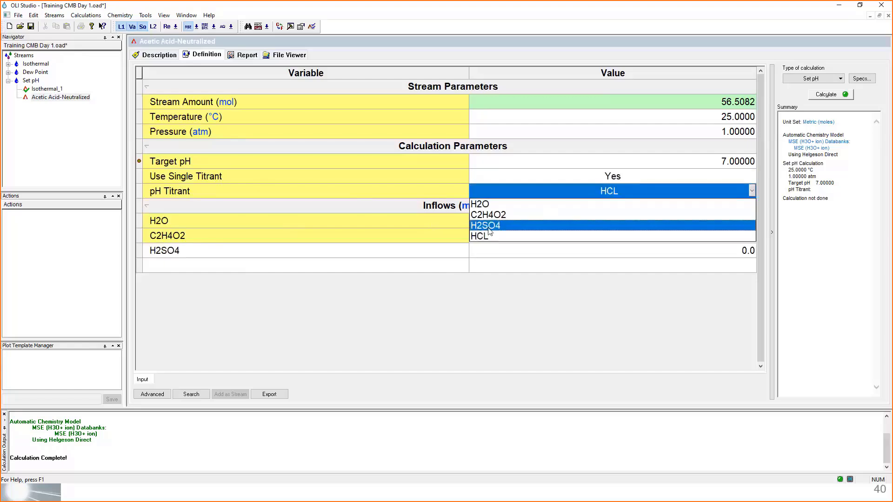
pyautogui.click(489, 226)
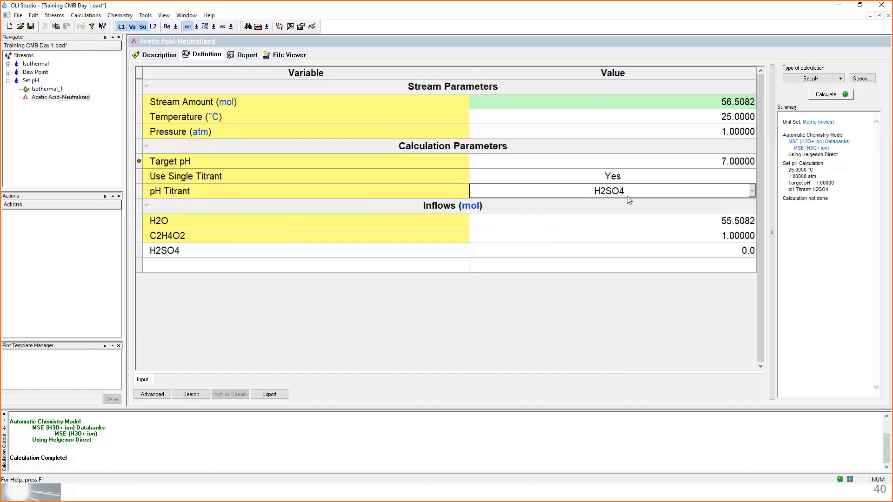
# - Add NaOH as an inflow and select it as the pH titrant
pyautogui.click(217, 272)
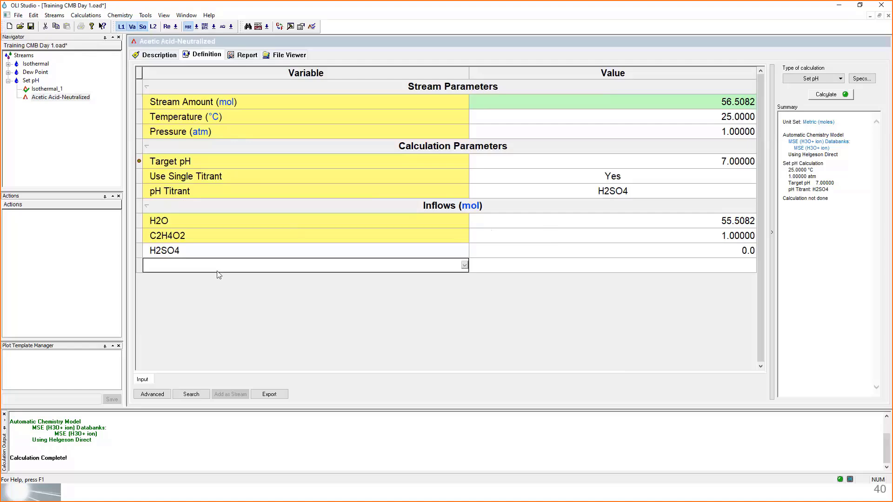
pyautogui.write('naoh')
pyautogui.press('Return')
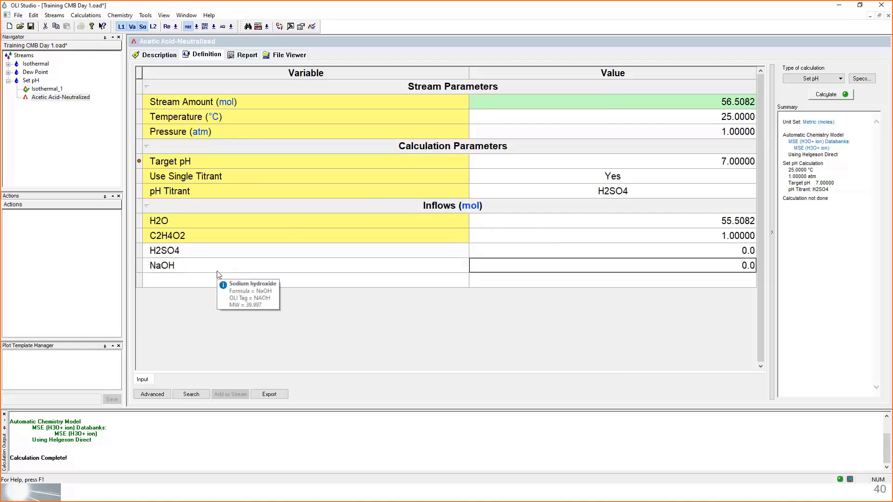
pyautogui.click(755, 194)
pyautogui.click(752, 191)
pyautogui.click(493, 243)
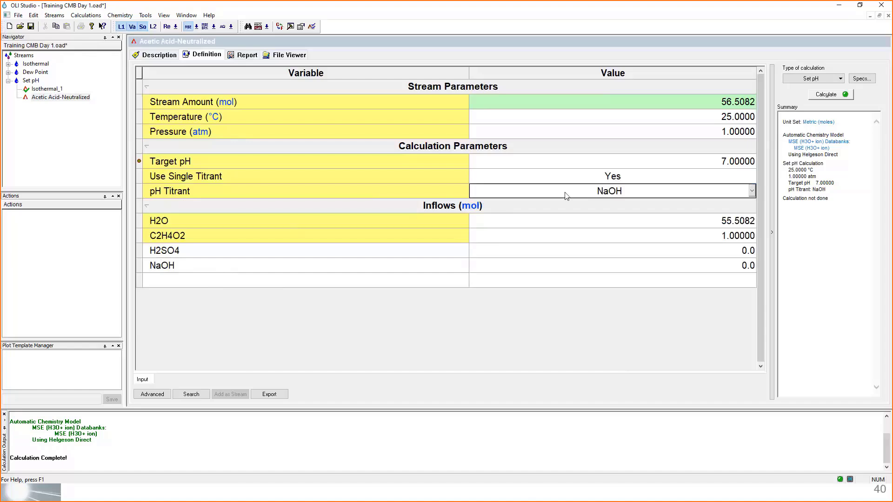
# - Set Use Single Titrant back to No and review the acid titrant, base titrant and target pH entries
pyautogui.click(755, 179)
pyautogui.click(752, 177)
pyautogui.click(540, 192)
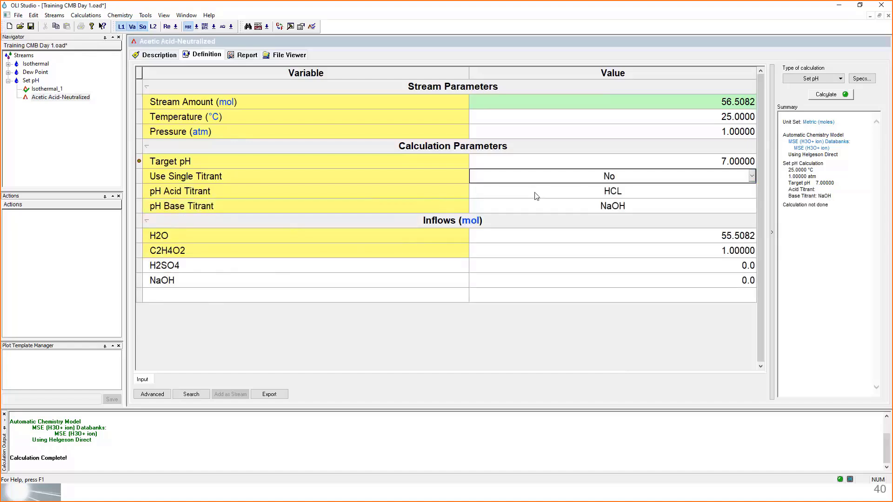
pyautogui.click(318, 196)
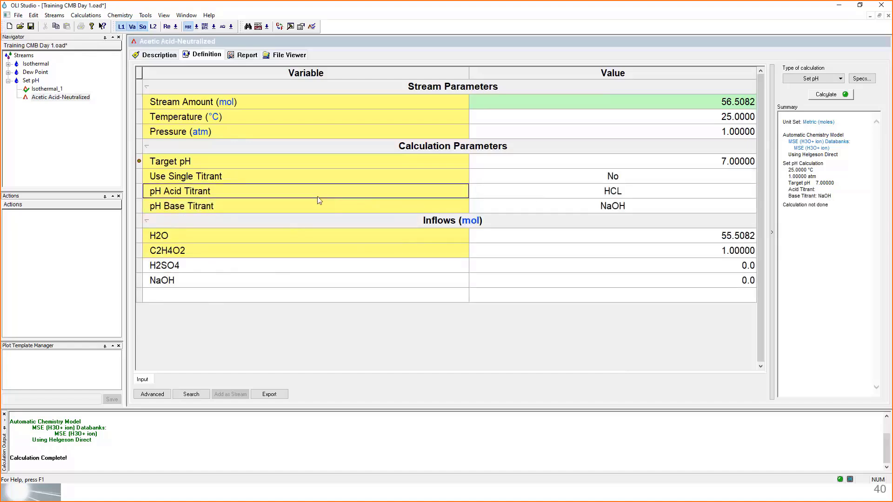
pyautogui.click(515, 194)
pyautogui.click(523, 210)
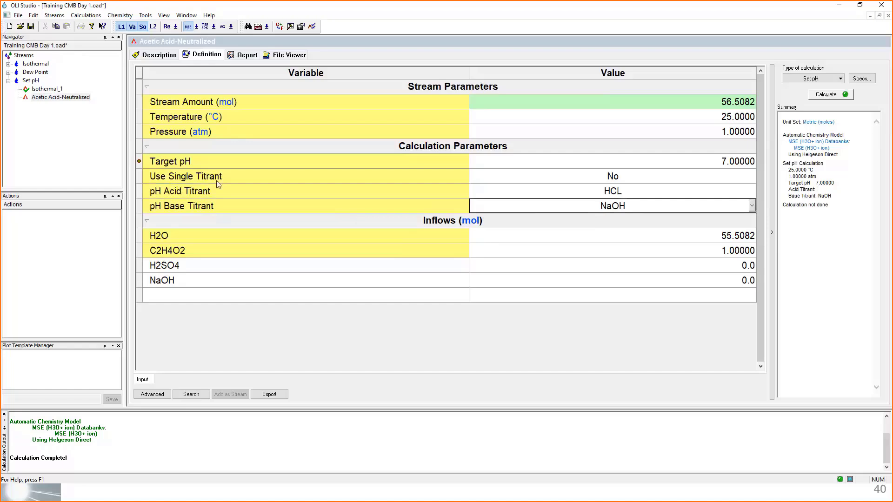
pyautogui.click(636, 180)
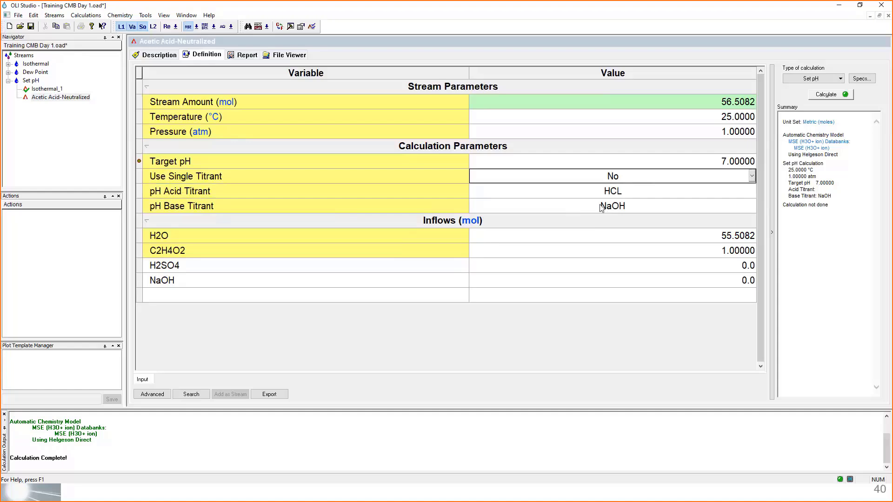
pyautogui.click(716, 162)
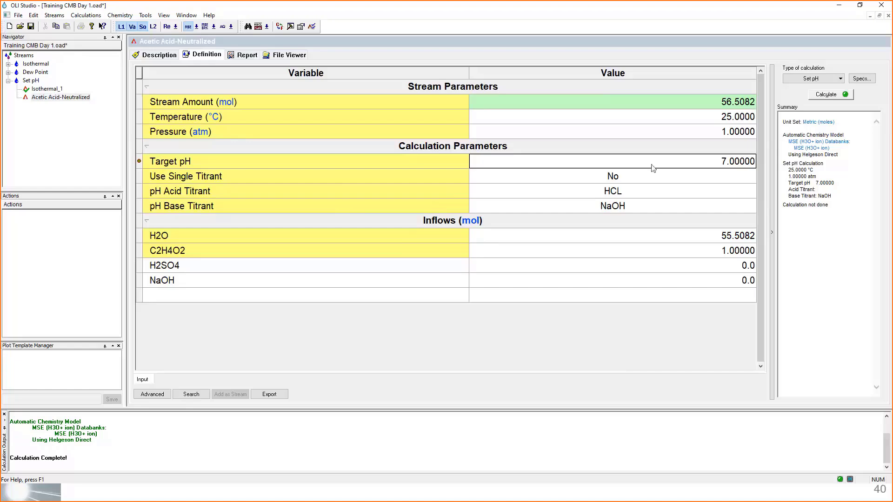
# - Delete the H2SO4 and NaOH inflows from the input grid
pyautogui.click(164, 269)
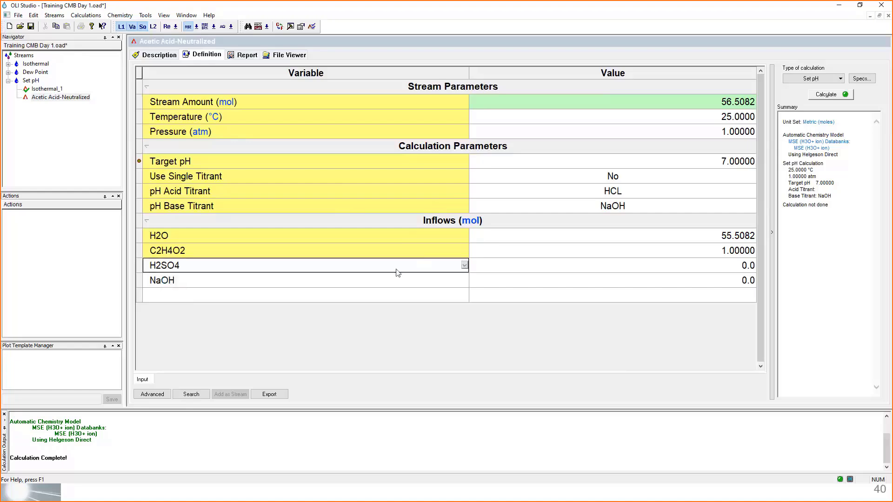
pyautogui.press('Delete')
pyautogui.press('Delete')
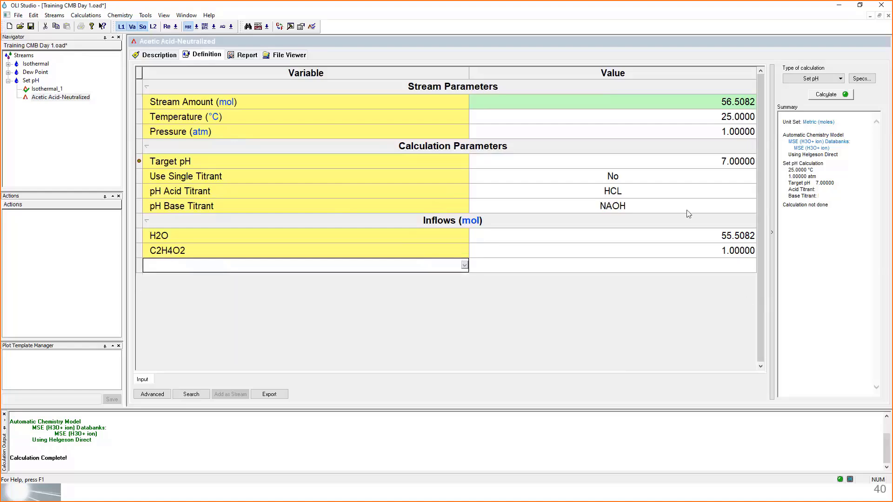
# - Run the Set pH calculation and display the Liquid-1 section in its output
pyautogui.click(827, 95)
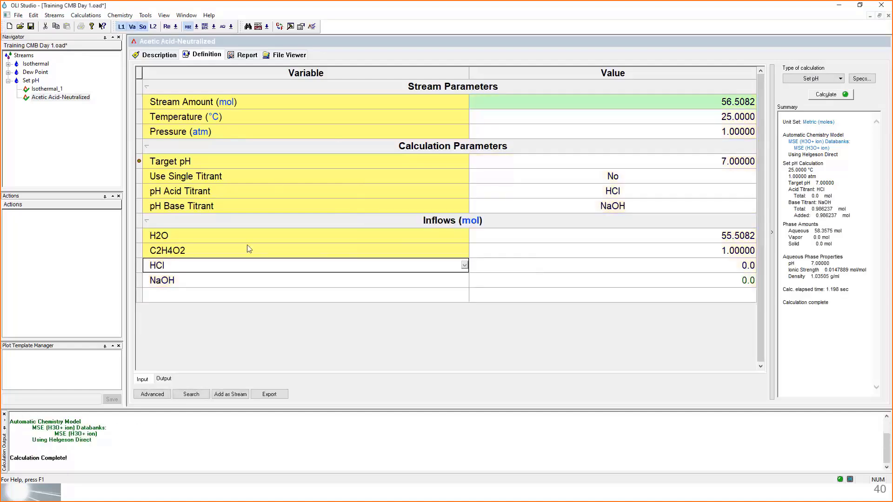
pyautogui.click(163, 381)
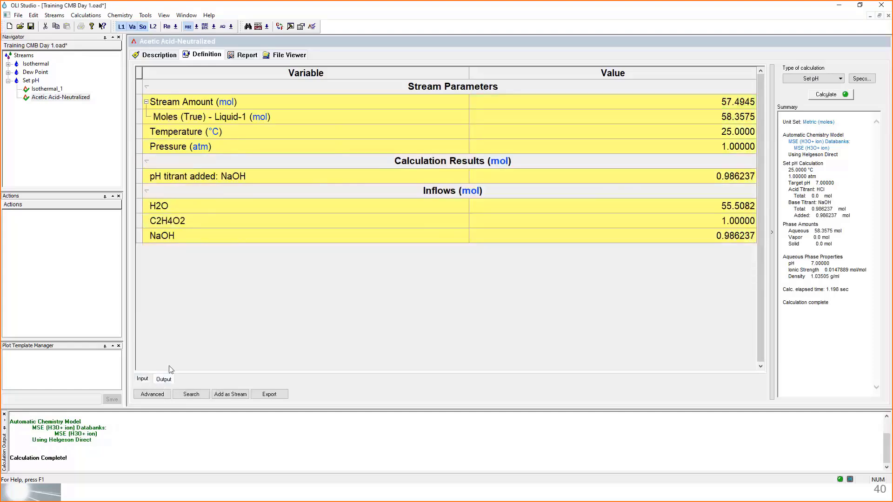
pyautogui.rightClick(256, 284)
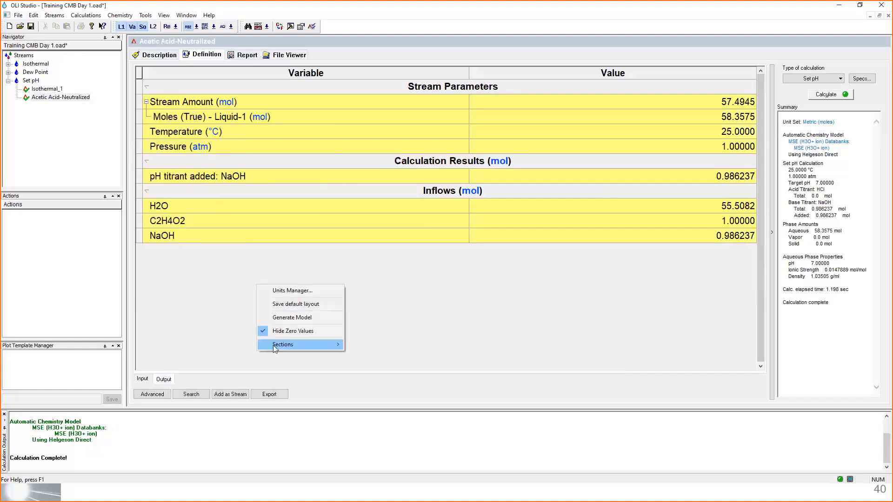
pyautogui.rightClick(223, 276)
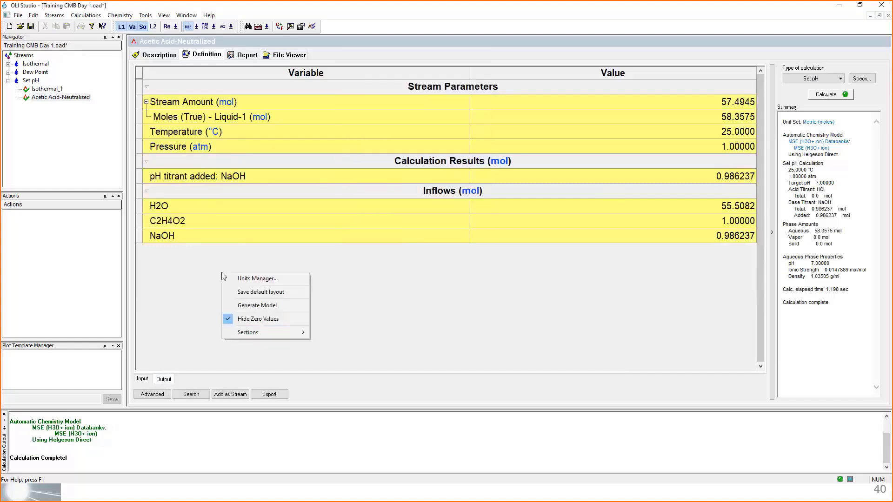
pyautogui.rightClick(212, 259)
pyautogui.moveTo(260, 319)
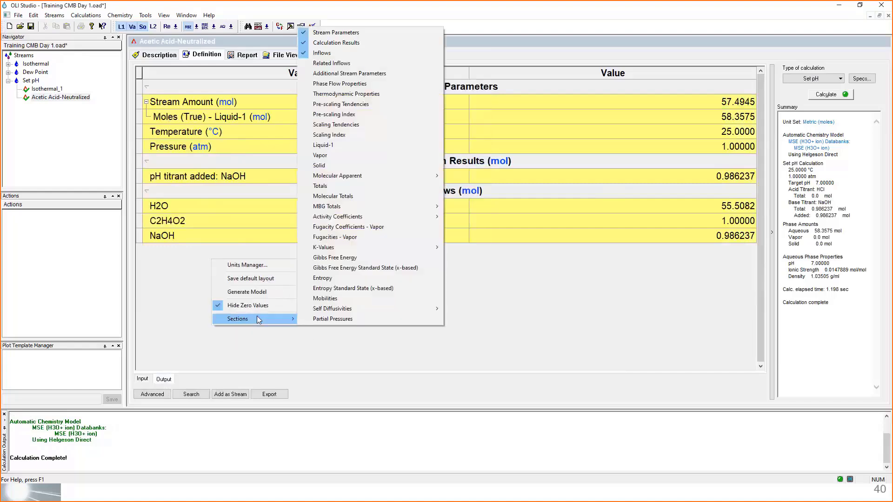
pyautogui.click(353, 146)
pyautogui.scroll(-1, 333, 237)
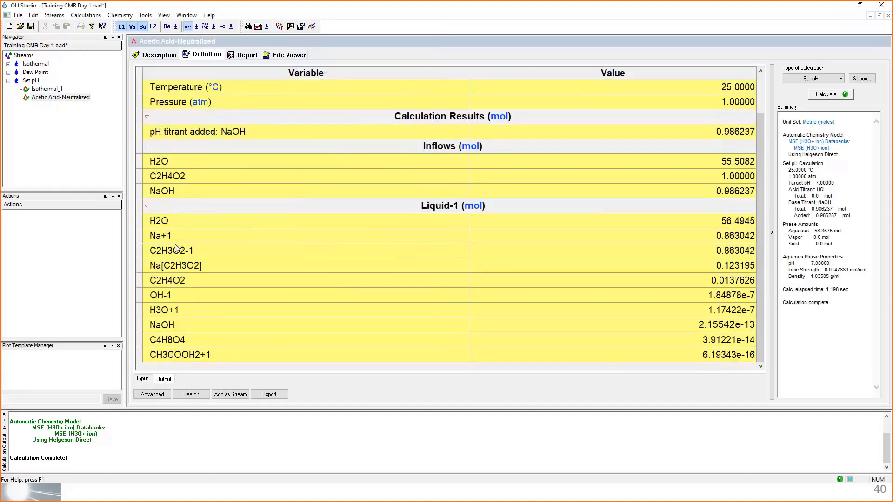
# - Examine the acetate, sodium acetate, acetic acid and oxonium amounts and the titrant added, then recheck the input grid against the output
pyautogui.moveTo(175, 254)
pyautogui.moveTo(675, 260)
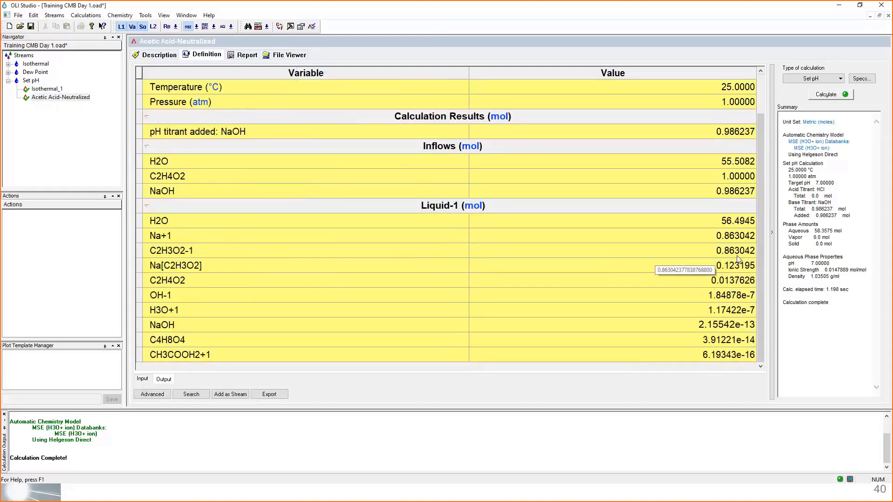
pyautogui.moveTo(184, 271)
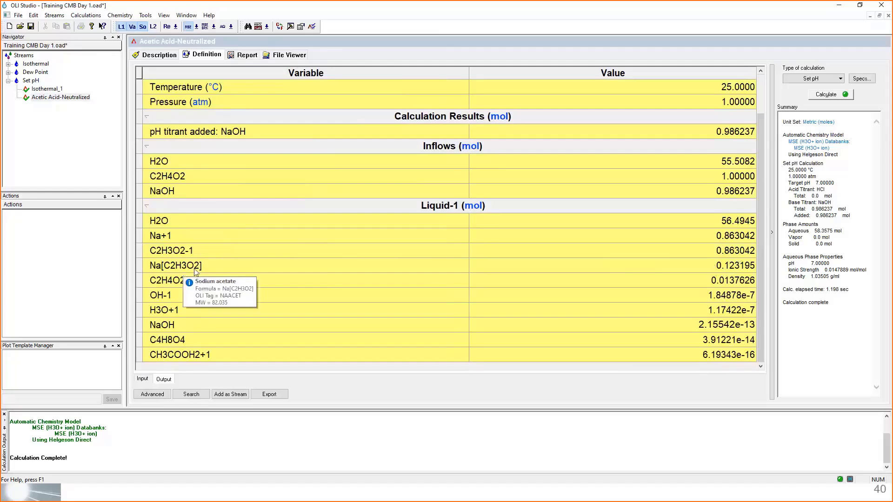
pyautogui.moveTo(702, 272)
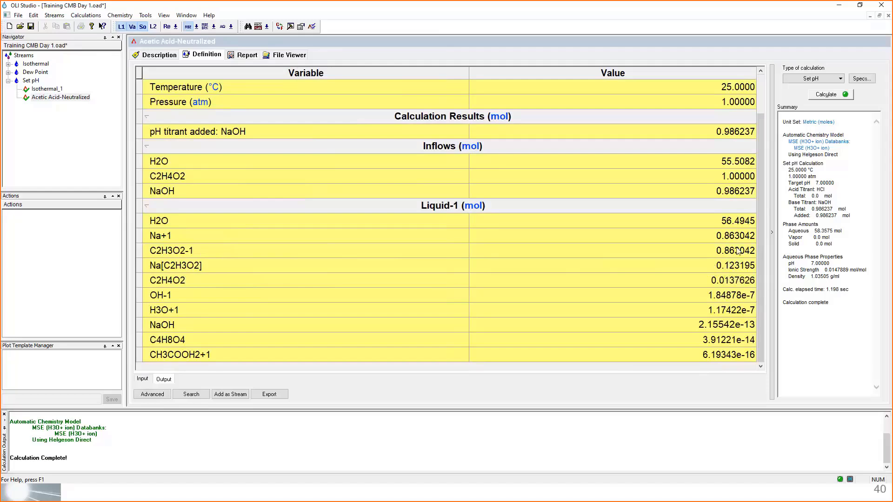
pyautogui.moveTo(279, 253)
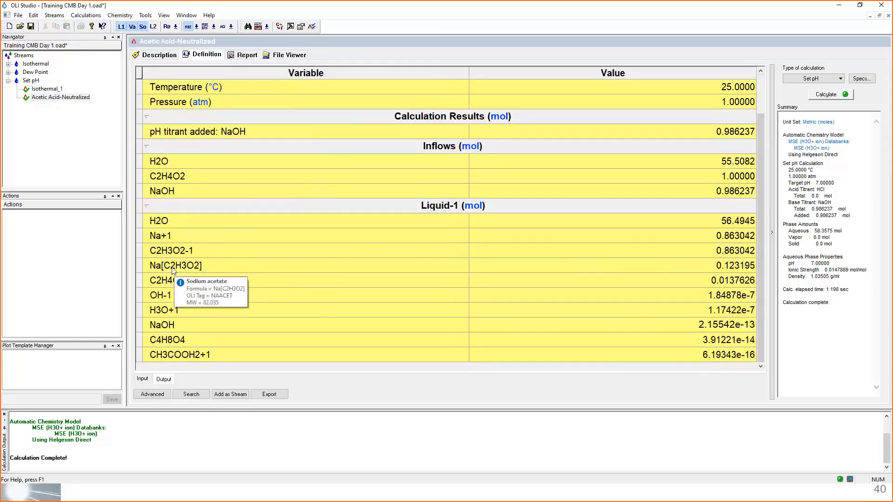
pyautogui.moveTo(156, 285)
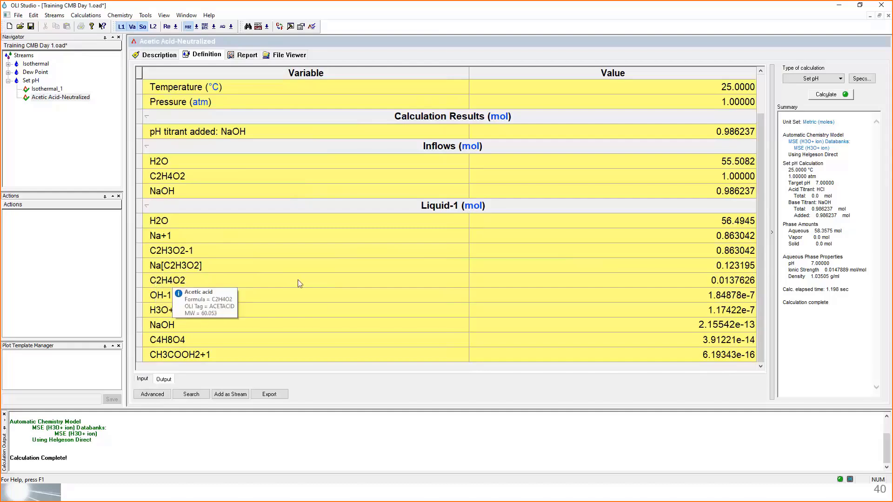
pyautogui.moveTo(721, 287)
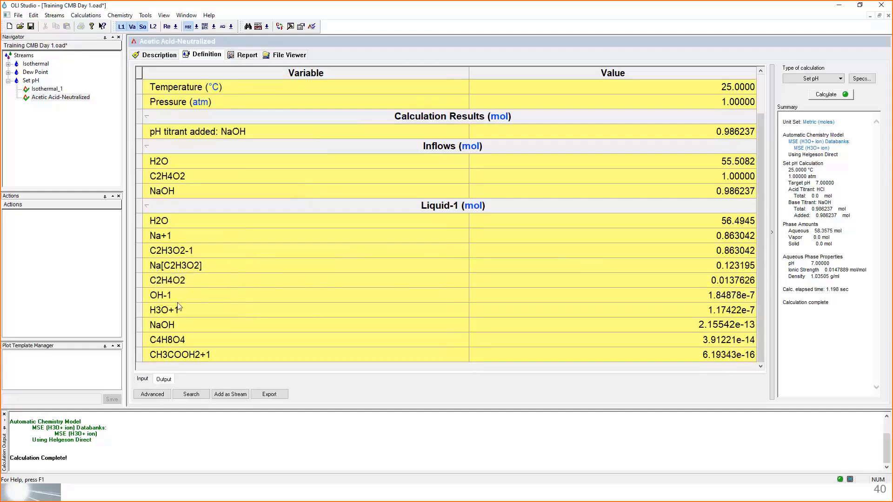
pyautogui.moveTo(176, 313)
pyautogui.moveTo(669, 318)
pyautogui.moveTo(703, 137)
pyautogui.click(140, 380)
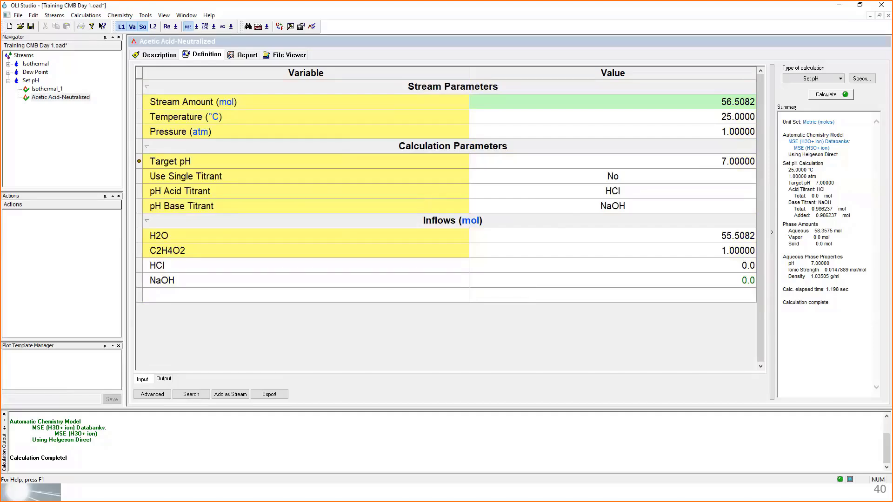
pyautogui.click(166, 378)
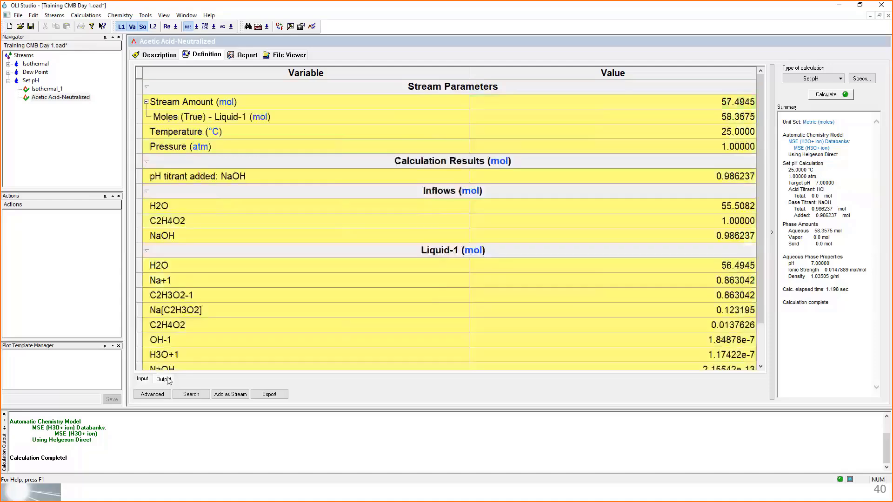
# - Review the Liquid-1 species in the neutralization output, then the H2O and C2H4O2 amounts in its input grid
pyautogui.scroll(-1, 337, 306)
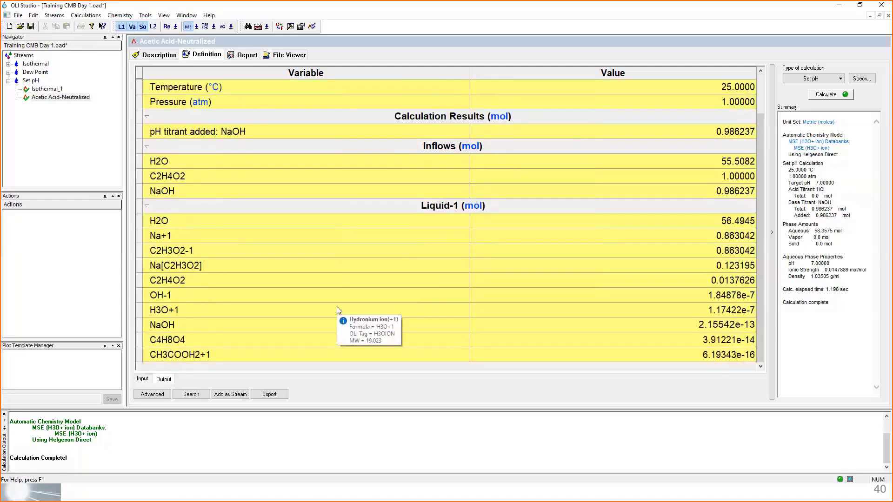
pyautogui.click(154, 377)
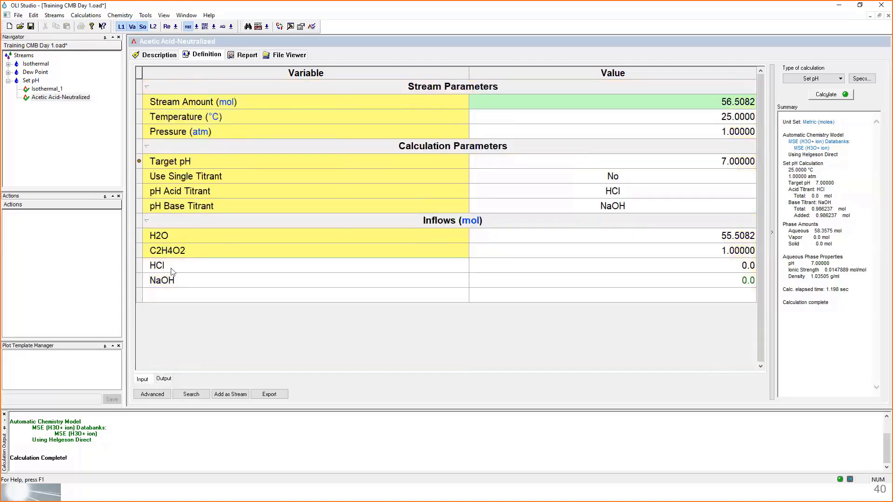
pyautogui.moveTo(170, 255)
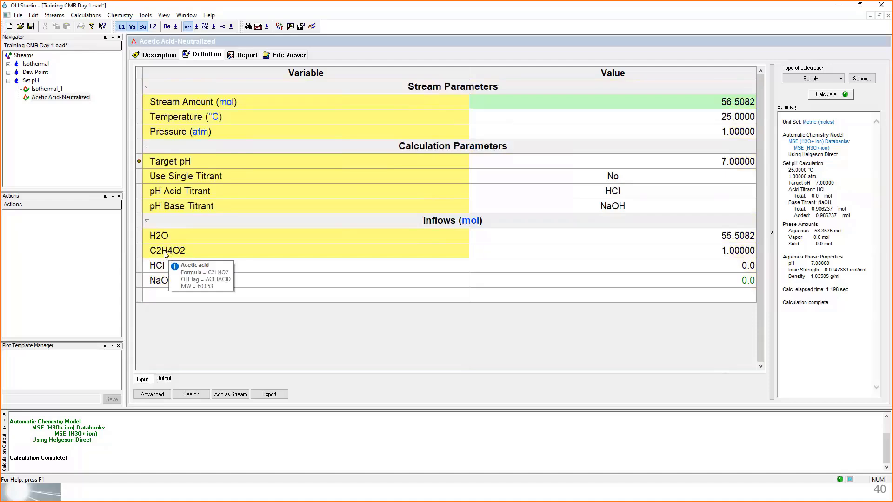
pyautogui.click(599, 256)
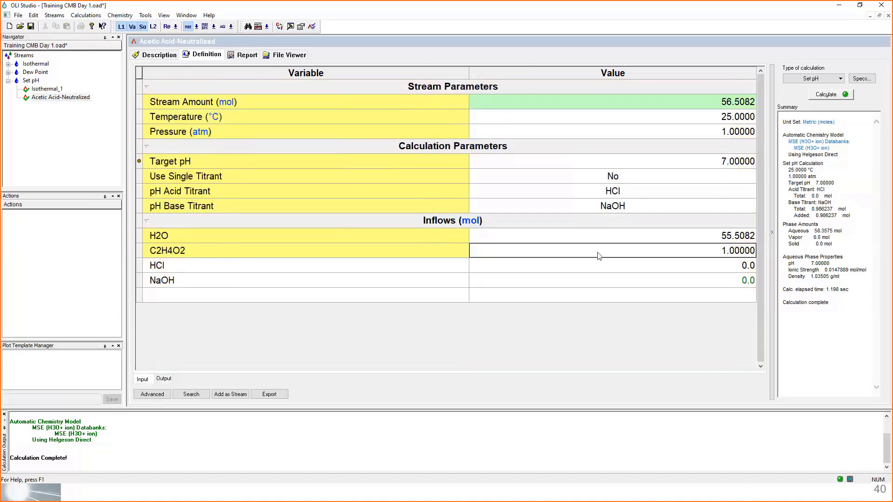
pyautogui.click(571, 238)
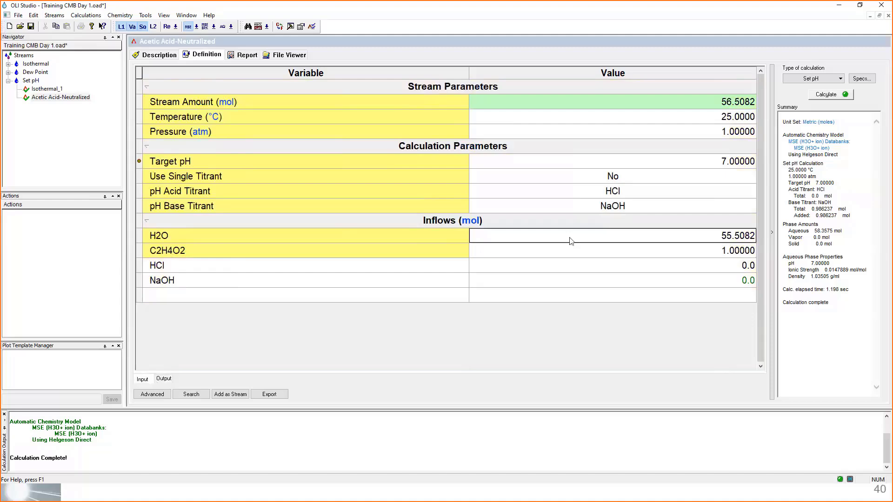
pyautogui.click(653, 250)
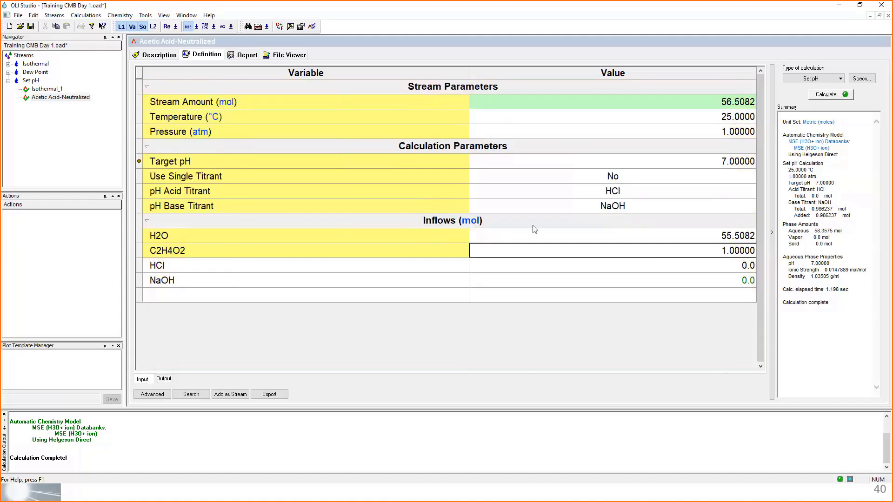
# - Examine the H2O and C2H4O2 inflows of the Set pH stream against the Acetic Acid-Neutralized inputs, then collapse the stream's branch
pyautogui.click(32, 82)
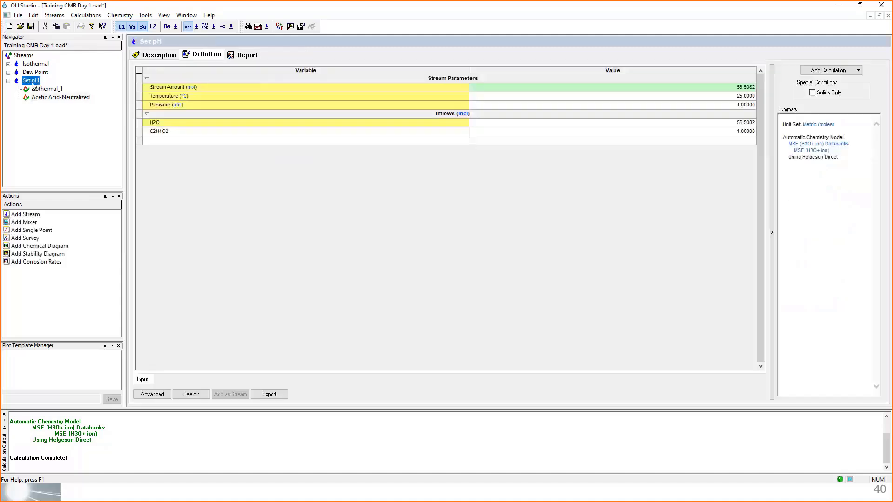
pyautogui.click(735, 124)
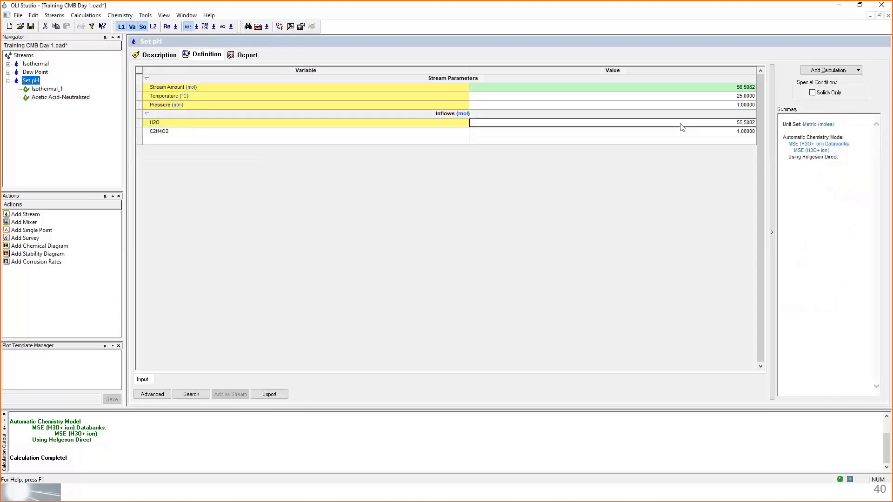
pyautogui.click(736, 130)
pyautogui.click(731, 124)
pyautogui.scroll(5, 672, 208)
pyautogui.scroll(1, 672, 208)
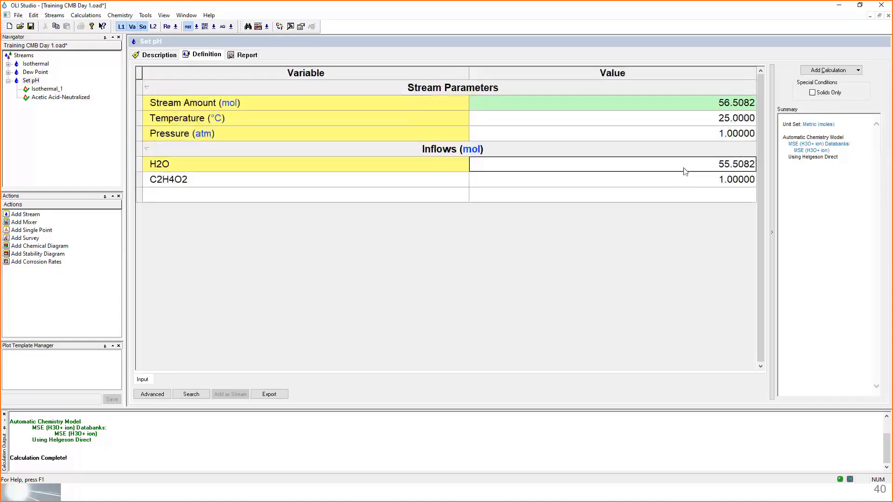
pyautogui.click(682, 183)
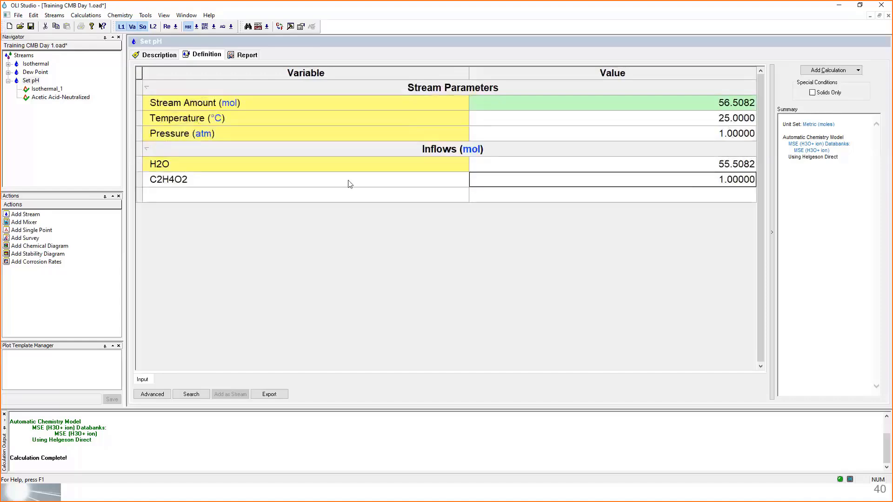
pyautogui.moveTo(349, 182)
pyautogui.click(66, 100)
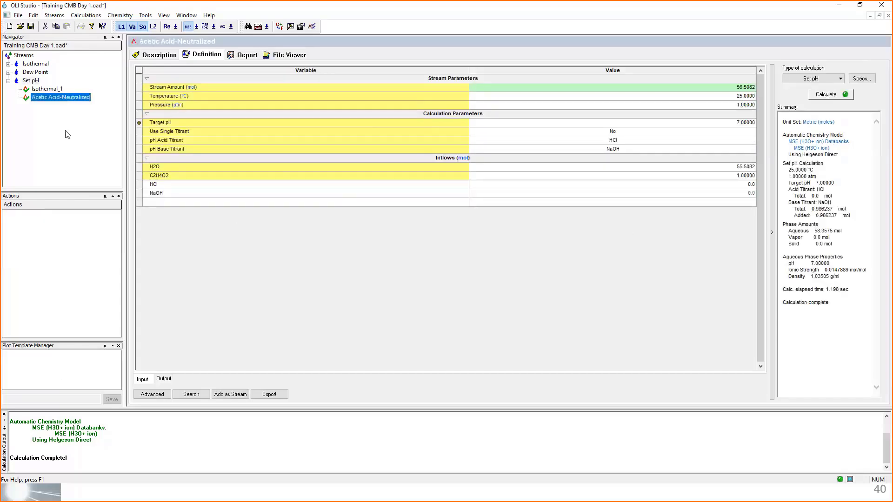
pyautogui.click(32, 81)
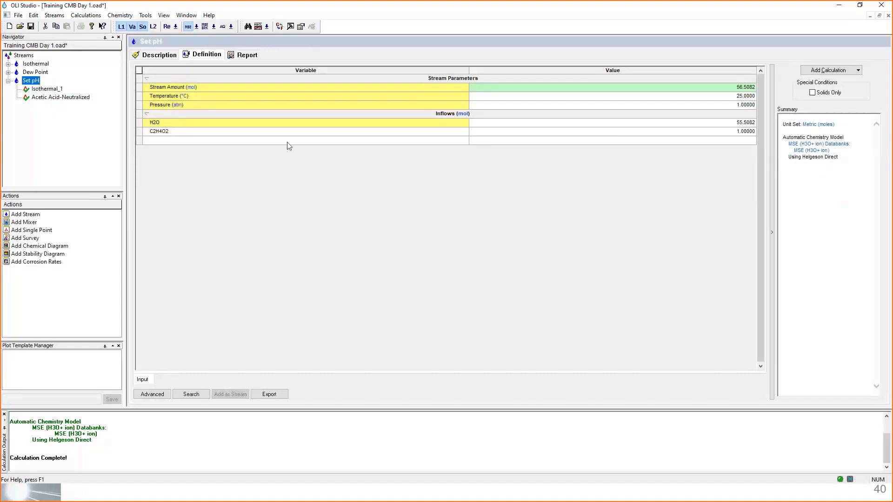
pyautogui.click(8, 81)
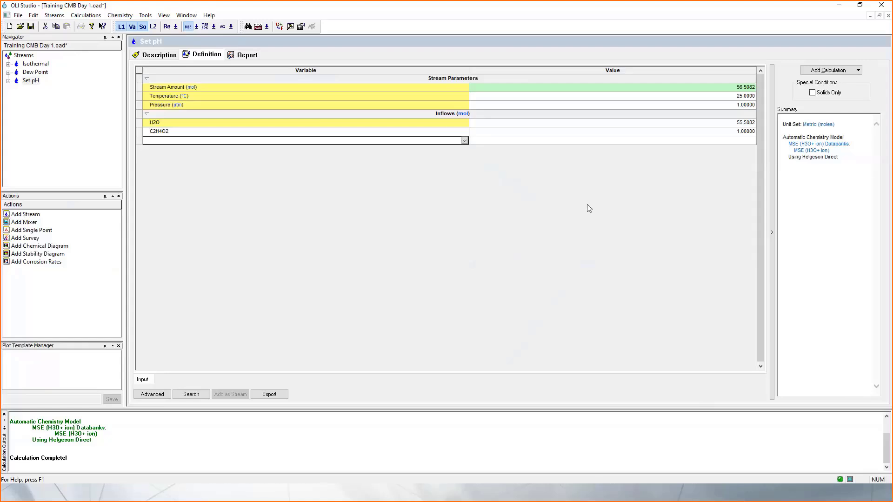
# - Review the Set pH stream's definition and the speciation summary in its report
pyautogui.scroll(8, 587, 205)
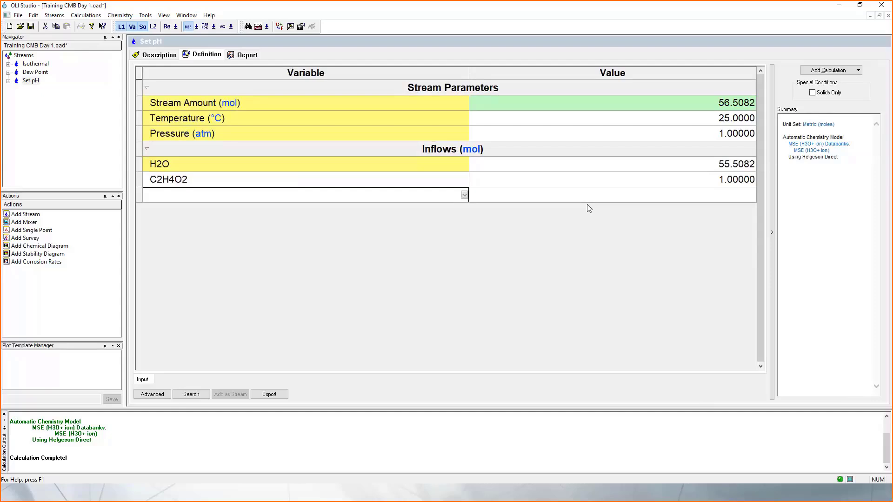
pyautogui.scroll(-10, 587, 208)
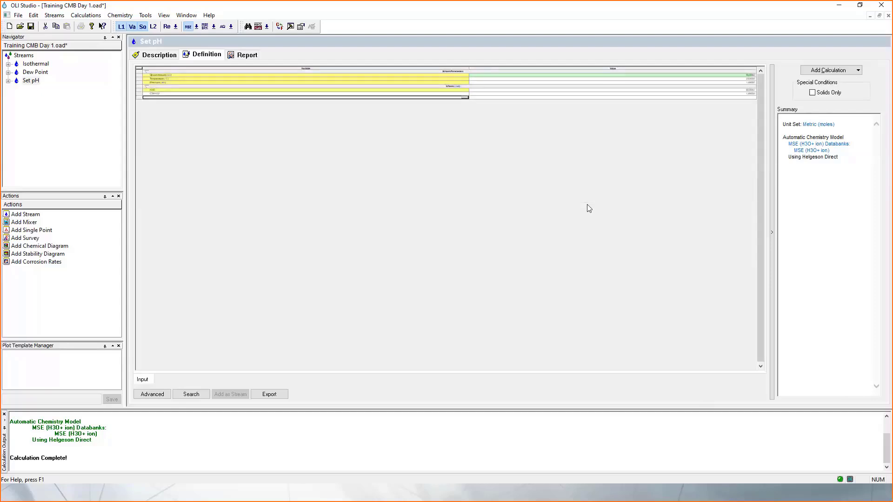
pyautogui.scroll(10, 587, 205)
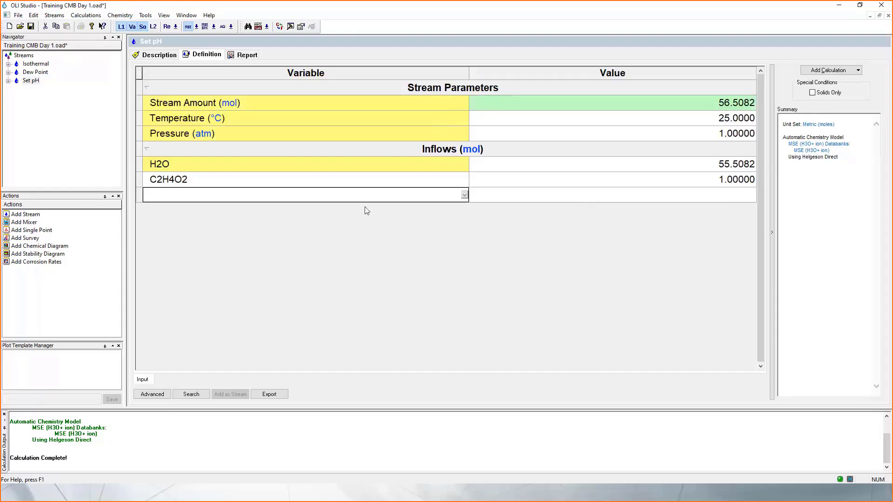
pyautogui.click(243, 55)
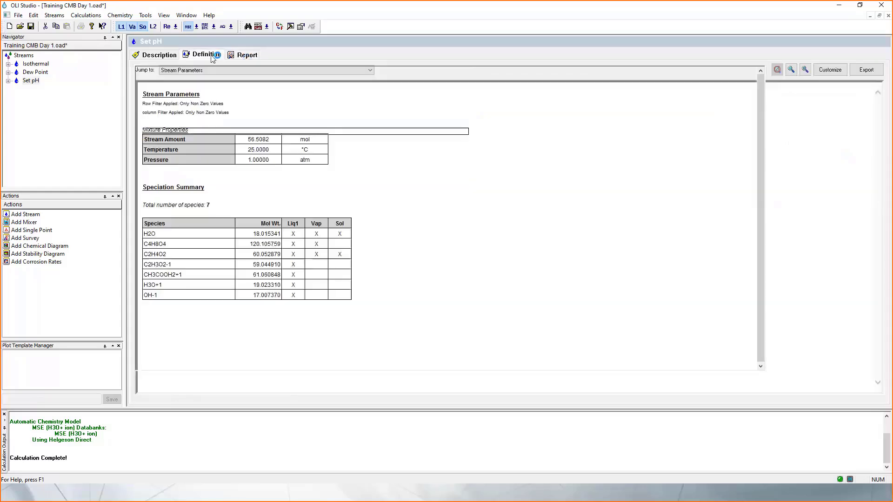
pyautogui.click(205, 54)
pyautogui.click(247, 54)
pyautogui.click(205, 54)
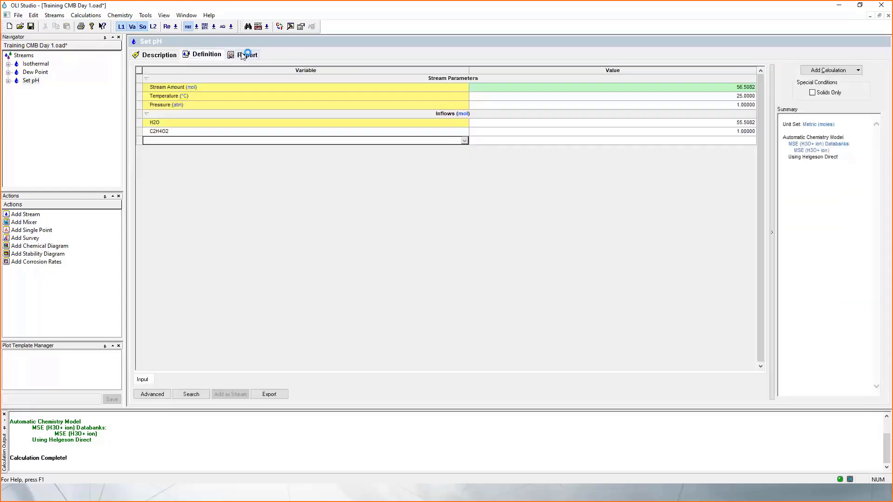
pyautogui.click(244, 55)
pyautogui.click(199, 55)
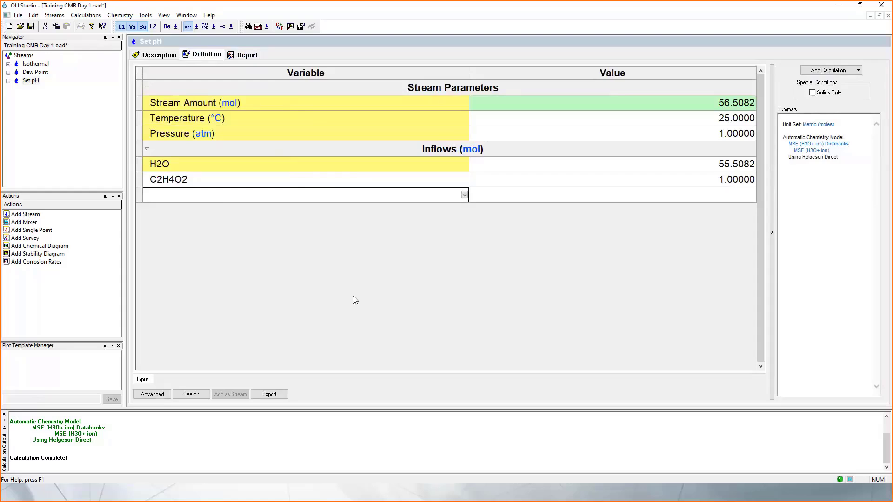
# - Compare the Acetic Acid-Neutralized output with the parameters and inflows of the parent Set pH stream
pyautogui.click(8, 81)
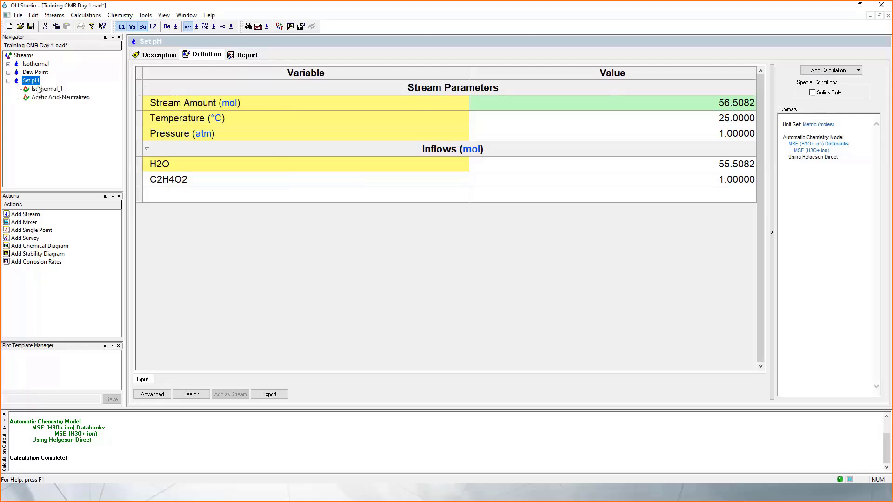
pyautogui.click(47, 99)
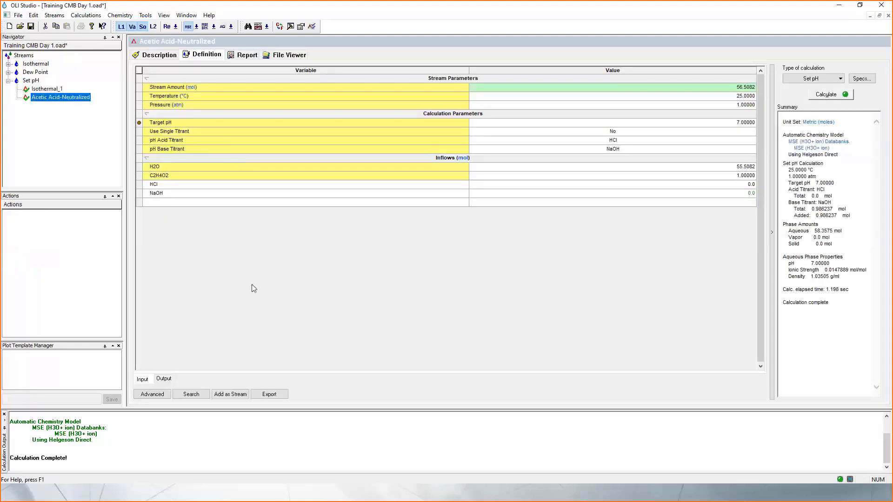
pyautogui.click(166, 380)
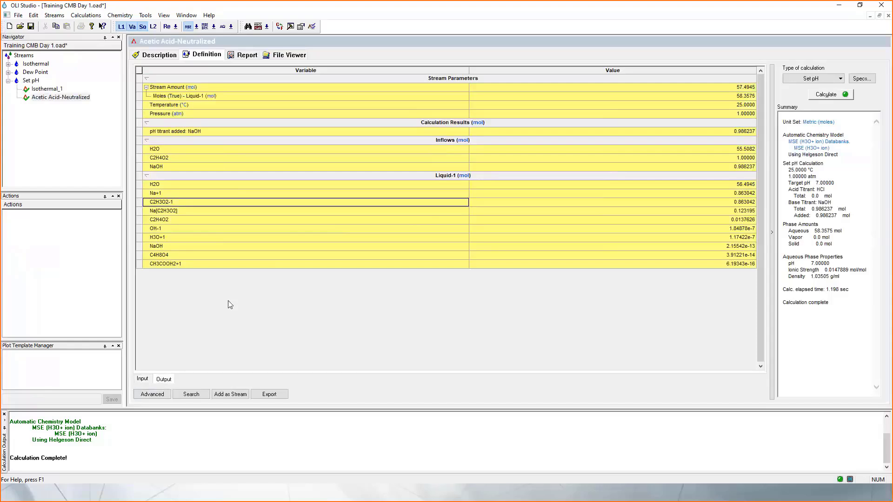
pyautogui.click(31, 81)
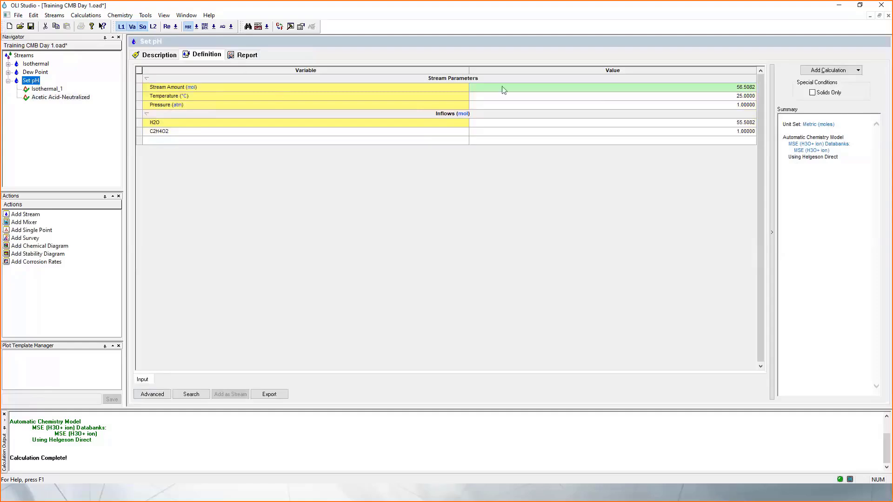
pyautogui.moveTo(503, 90)
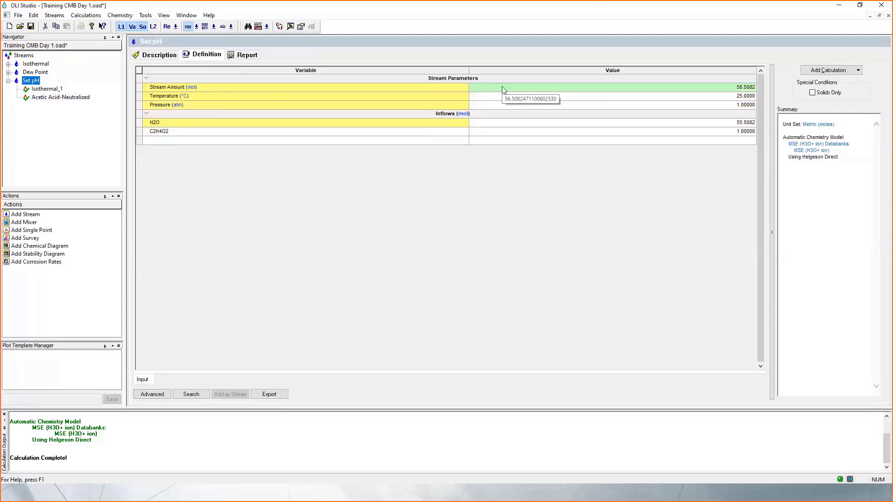
pyautogui.click(626, 90)
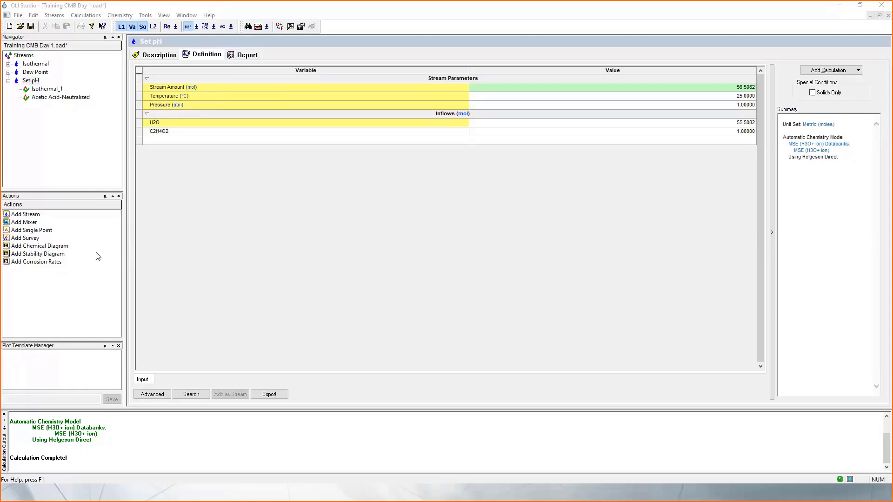
# - Display the Liquid-1 section in the Acetic Acid-Neutralized input grid and compare its species with the output
pyautogui.click(37, 98)
pyautogui.click(148, 380)
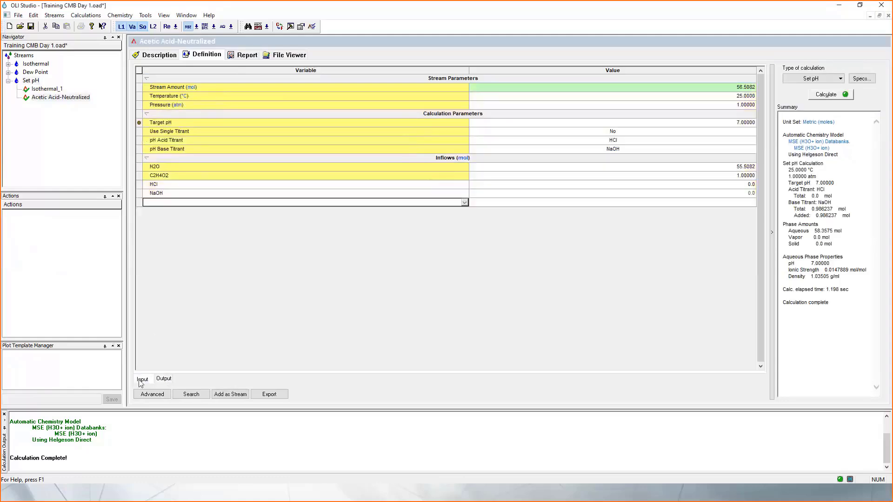
pyautogui.rightClick(184, 287)
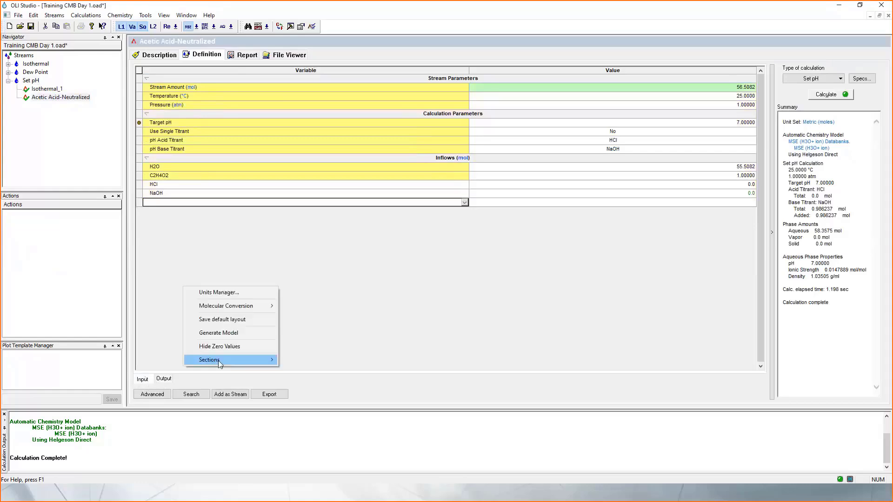
pyautogui.moveTo(232, 360)
pyautogui.click(311, 402)
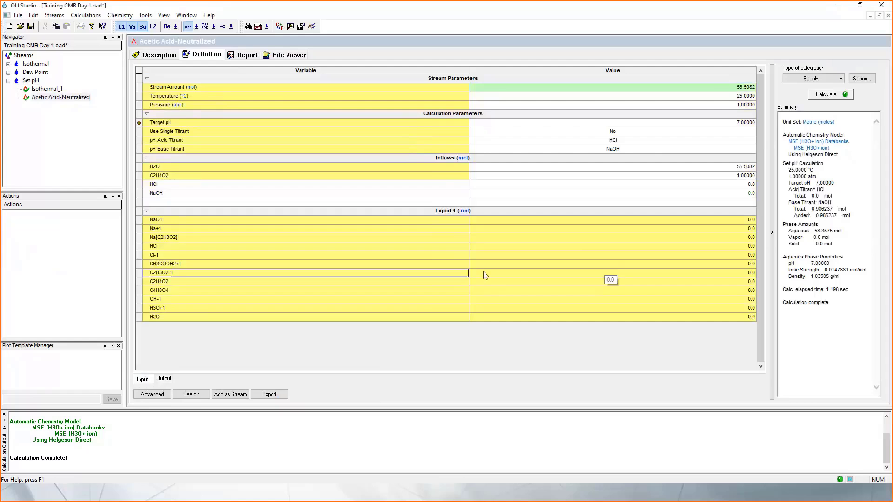
pyautogui.click(163, 380)
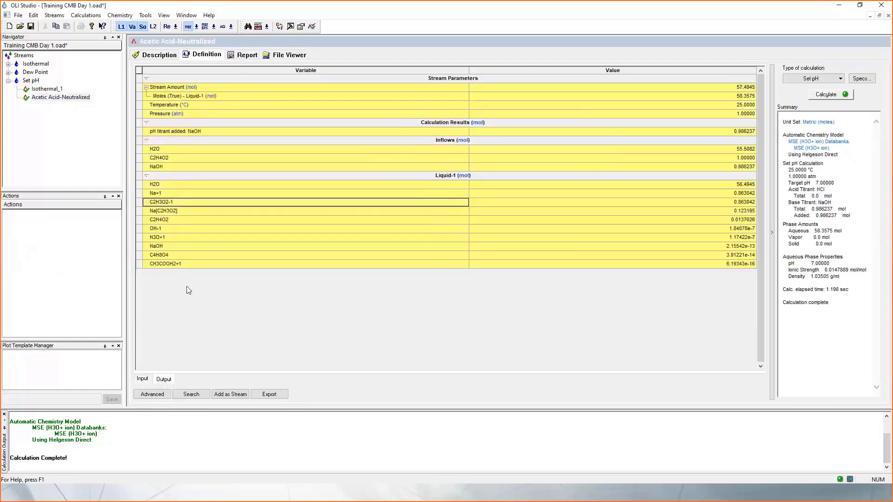
pyautogui.click(144, 380)
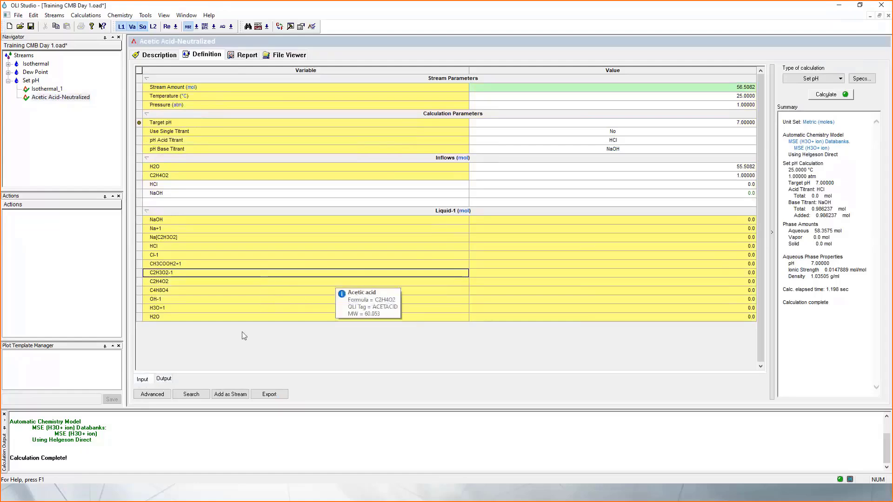
# - Hide the Liquid-1 section in the Acetic Acid-Neutralized input grid
pyautogui.rightClick(236, 345)
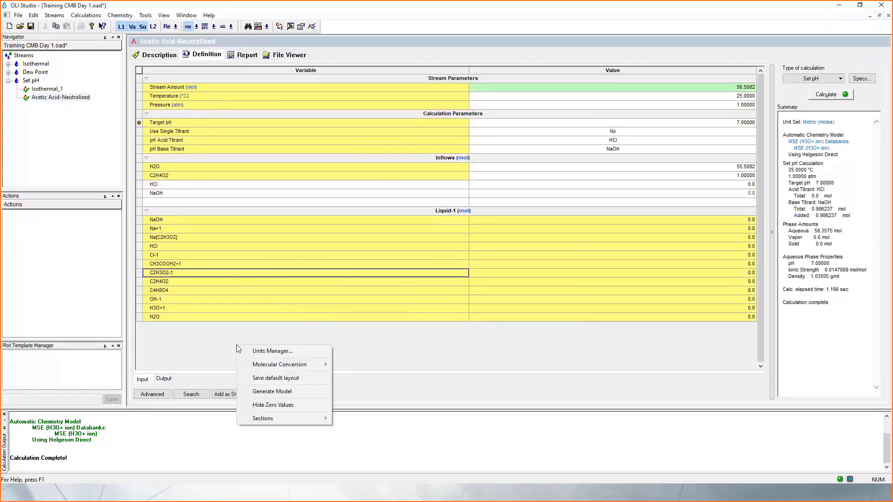
pyautogui.moveTo(303, 417)
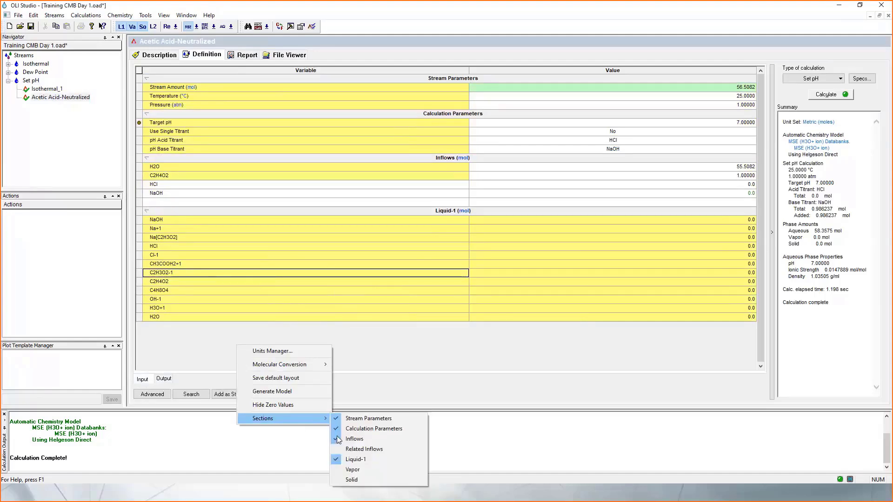
pyautogui.click(354, 459)
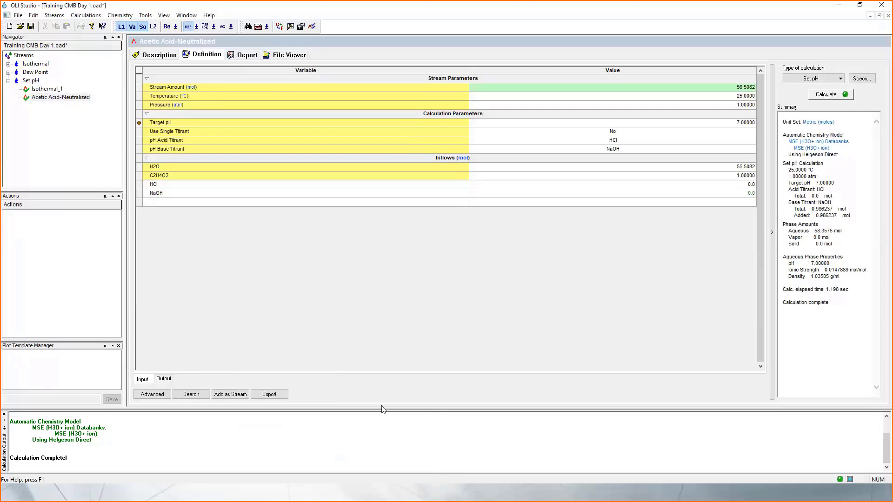
# - Review the outputs of Acetic Acid-Neutralized and Isothermal_1, then collapse the Set pH stream's branch
pyautogui.click(166, 380)
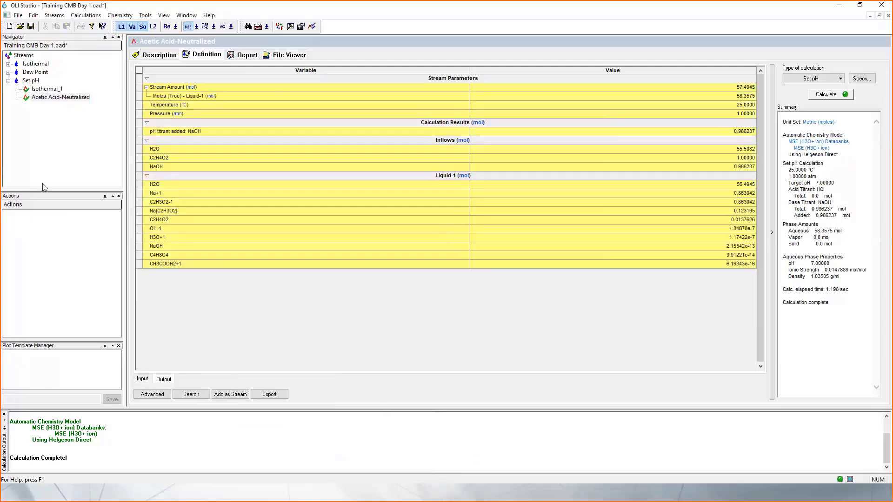
pyautogui.click(8, 81)
pyautogui.click(8, 81)
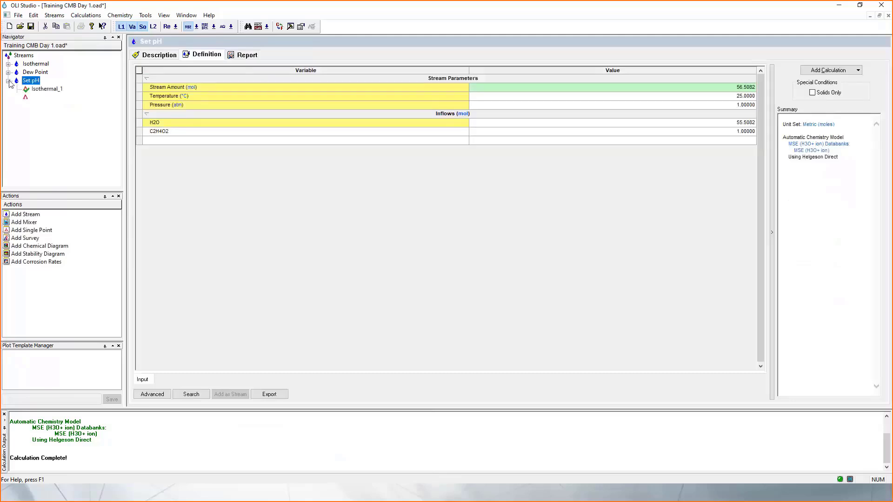
pyautogui.click(46, 89)
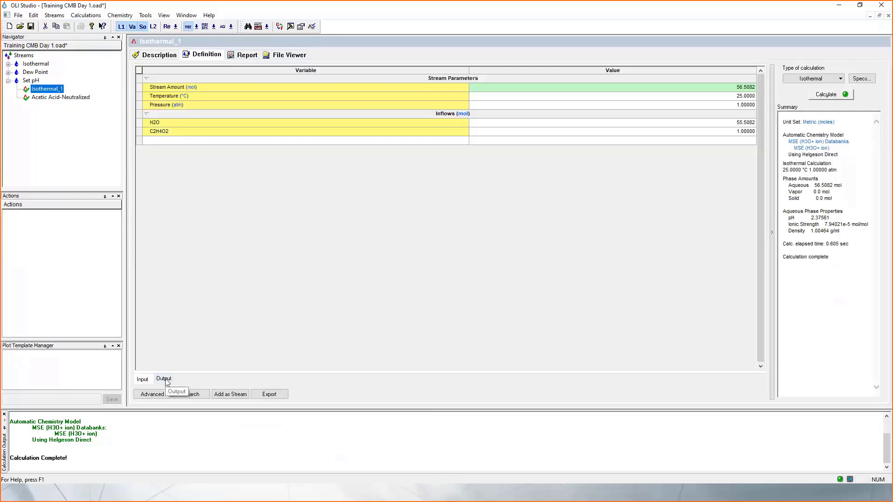
pyautogui.click(164, 379)
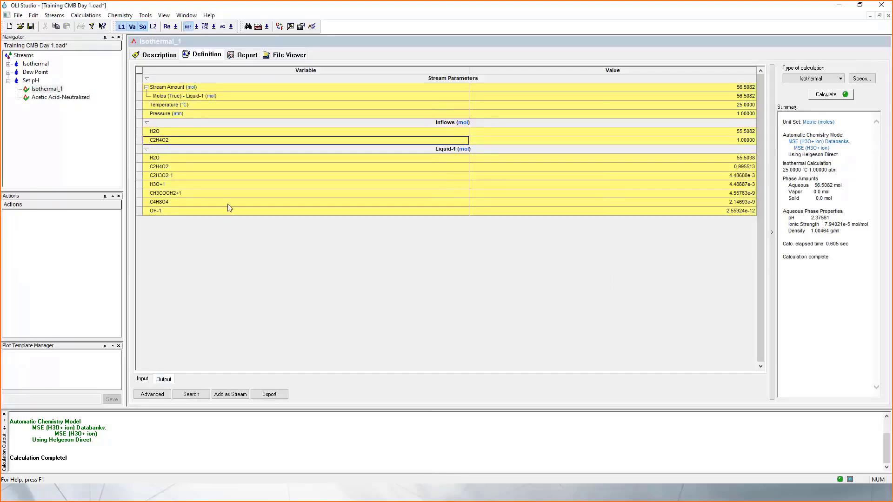
pyautogui.click(9, 81)
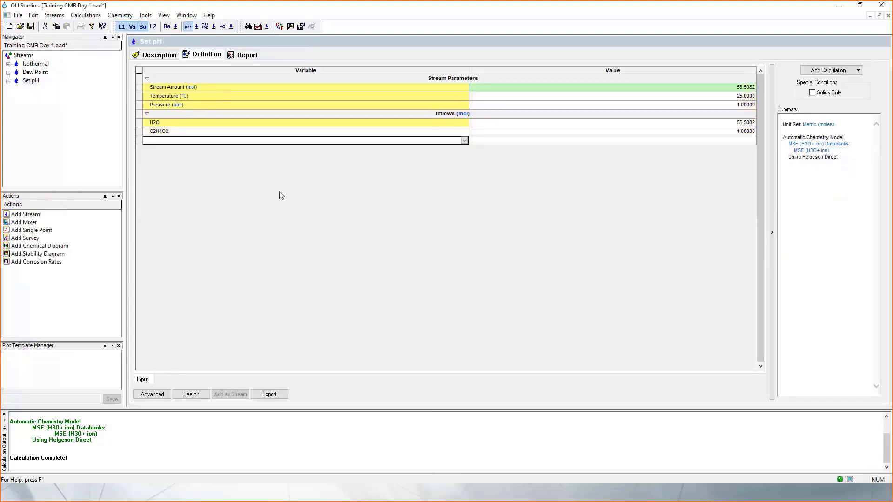
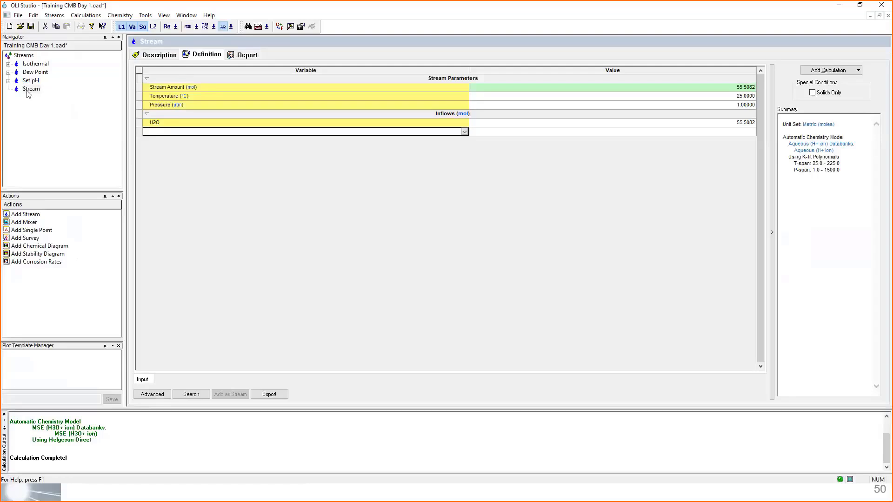
# - Rename the new stream in the navigator as Corrosion Rates
pyautogui.click(30, 89)
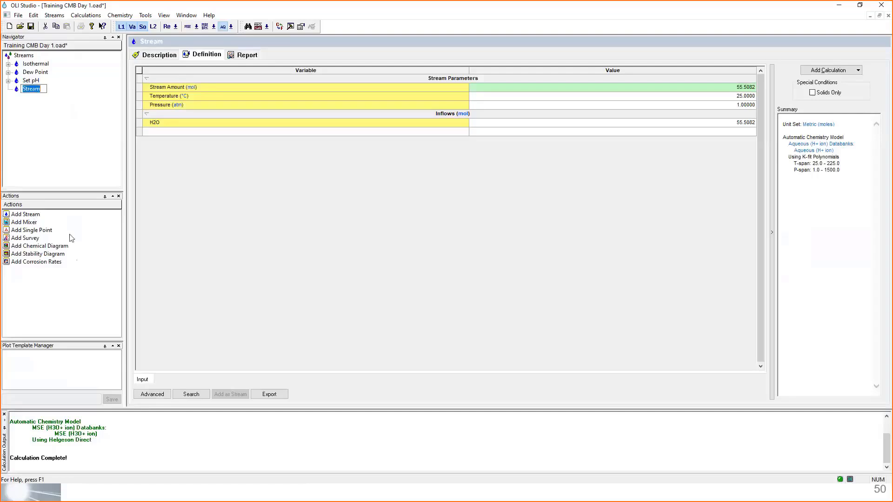
pyautogui.write('Corrosion Rates')
pyautogui.press('Return')
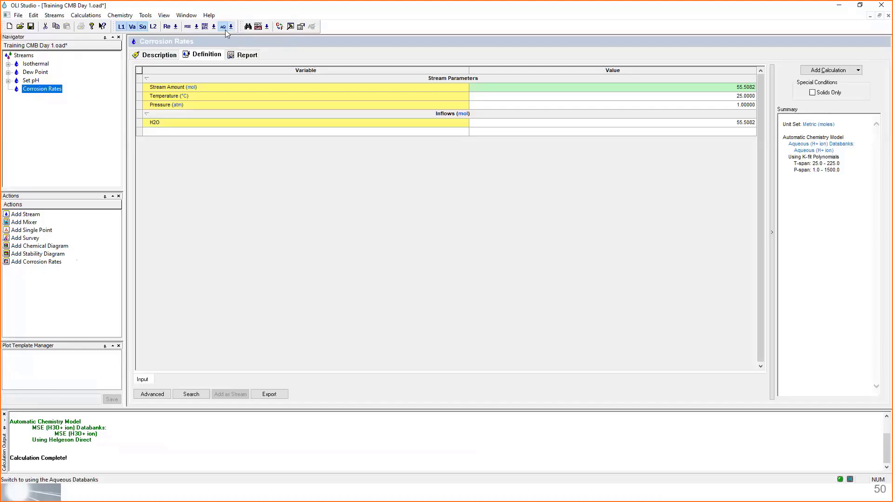
# - Set the Corrosion Rates stream's unit set to Metric, Batch and Mass Frac
pyautogui.click(279, 26)
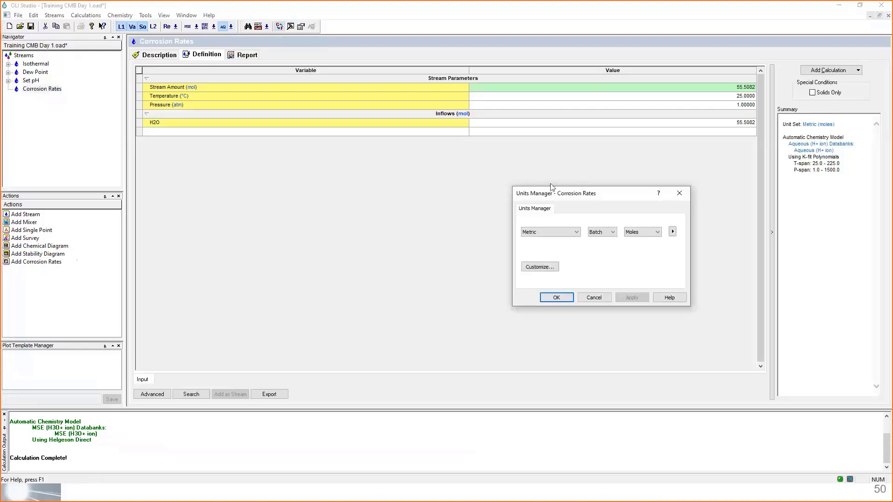
pyautogui.moveTo(544, 193); pyautogui.dragTo(368, 166)
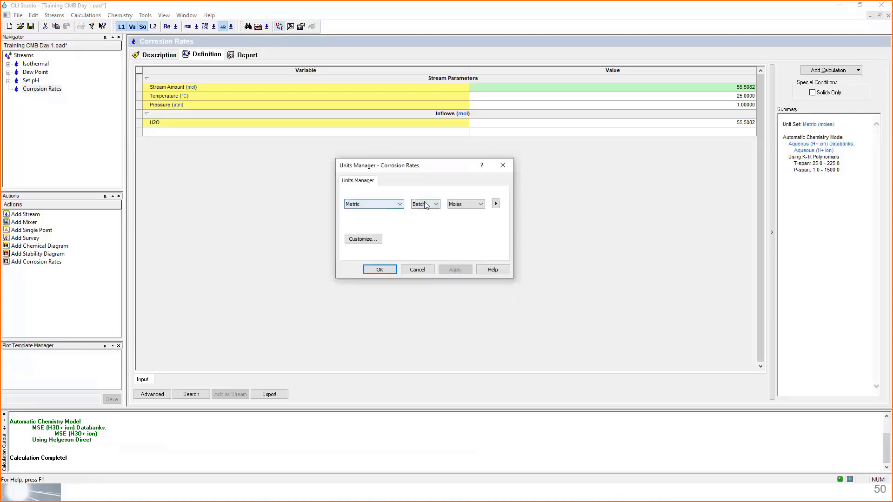
pyautogui.click(470, 204)
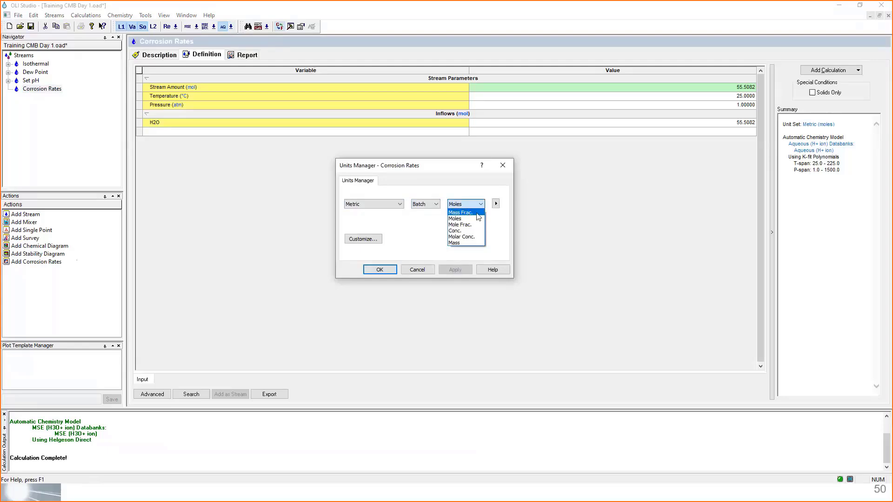
pyautogui.click(479, 214)
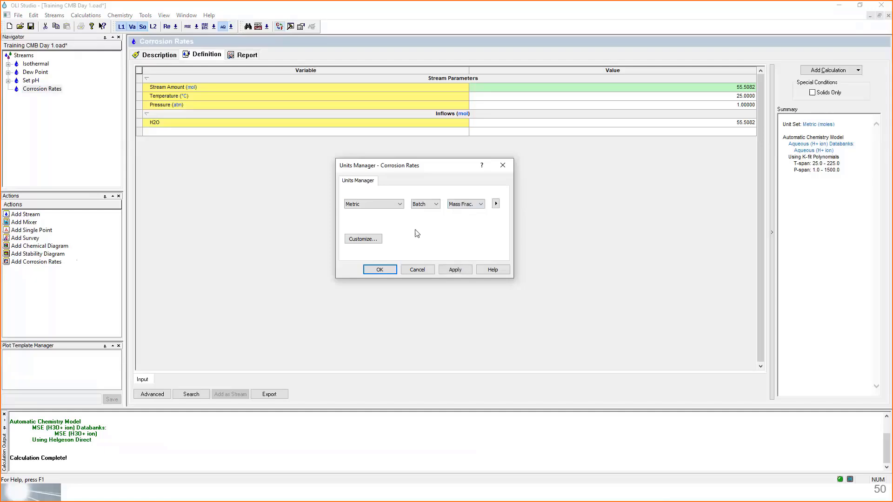
# - Open the unit customization for the Corrosion Rates stream and examine the composition and parameter units
pyautogui.click(367, 241)
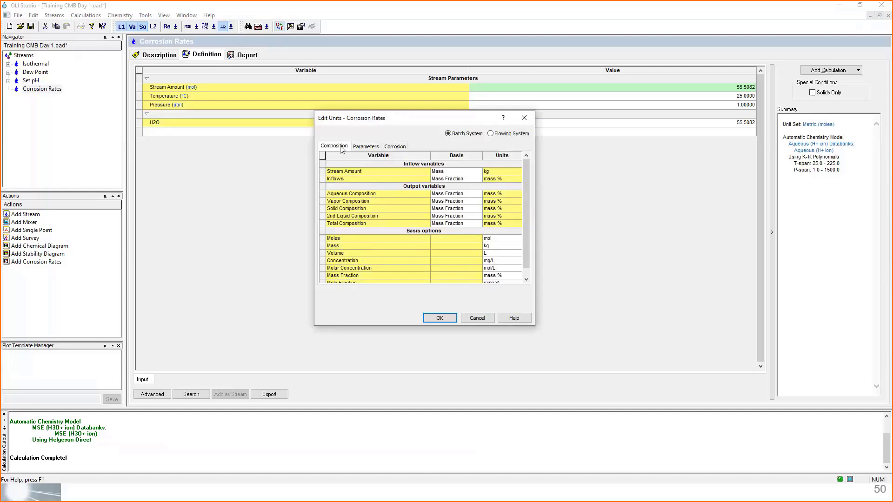
pyautogui.click(359, 148)
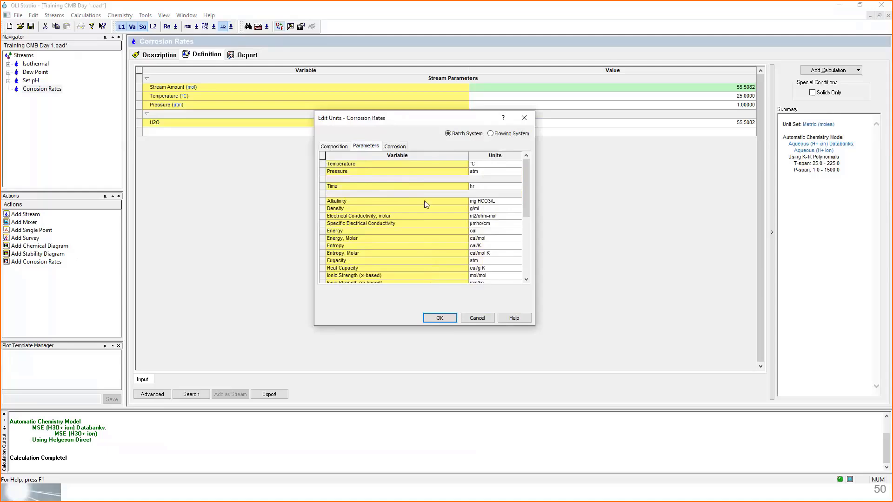
pyautogui.scroll(-5, 419, 205)
pyautogui.scroll(5, 419, 206)
pyautogui.scroll(-5, 420, 209)
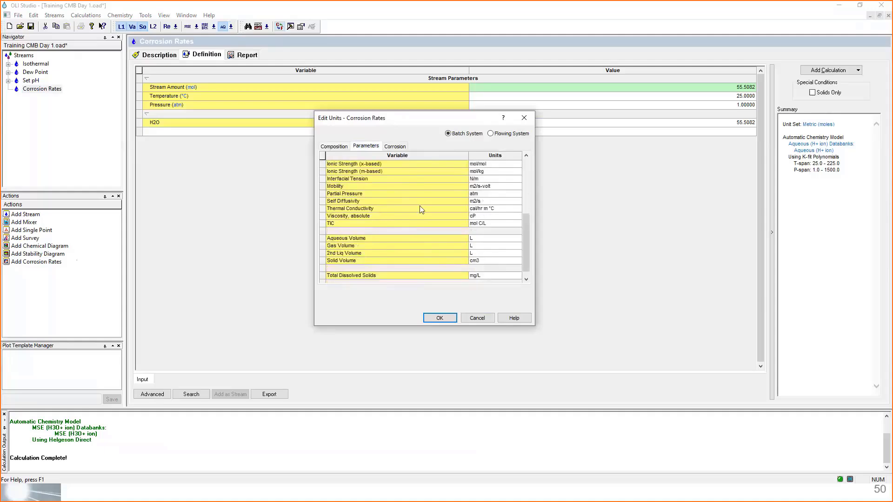
pyautogui.scroll(-1, 420, 209)
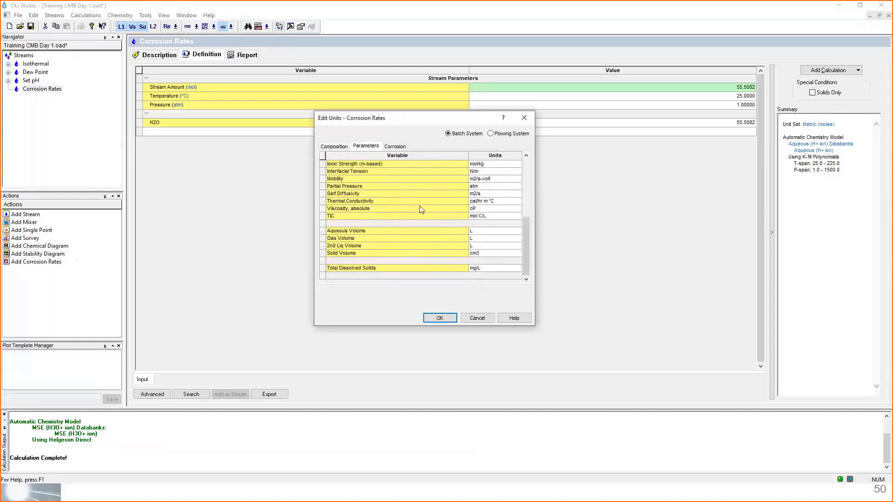
pyautogui.scroll(5, 420, 207)
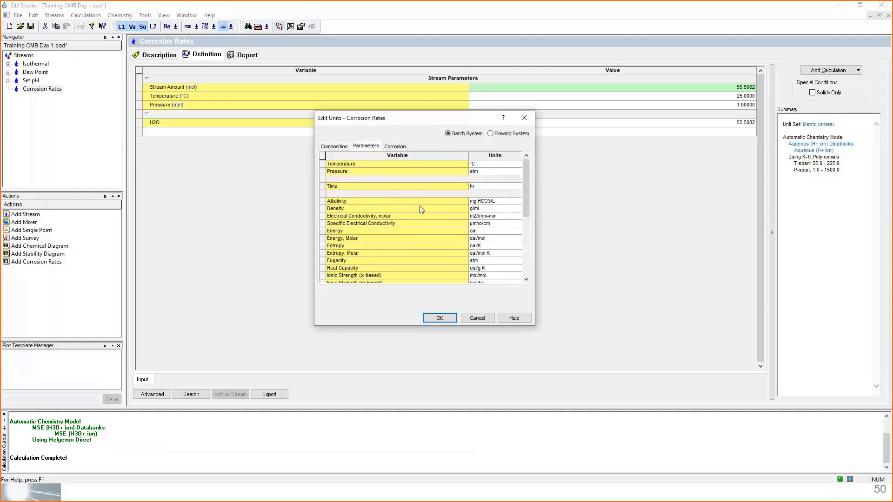
# - Set the Corrosion Rate unit to mil/yr and accept the customized unit set
pyautogui.click(396, 147)
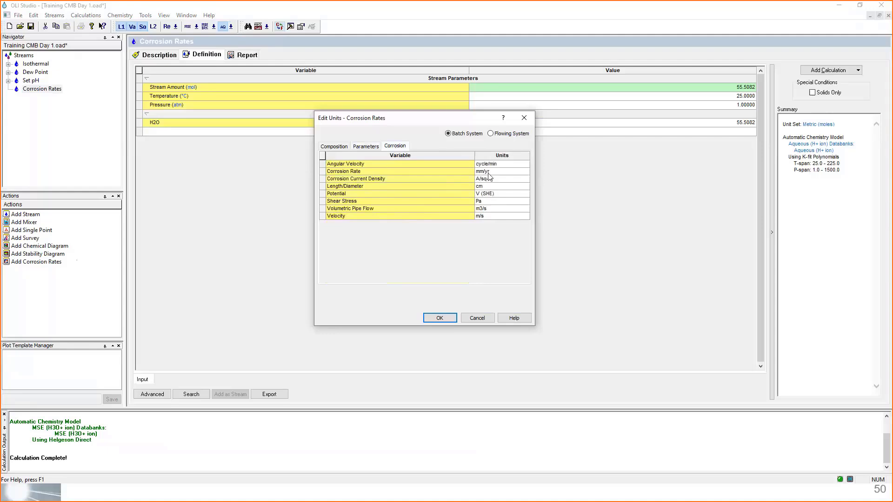
pyautogui.click(527, 172)
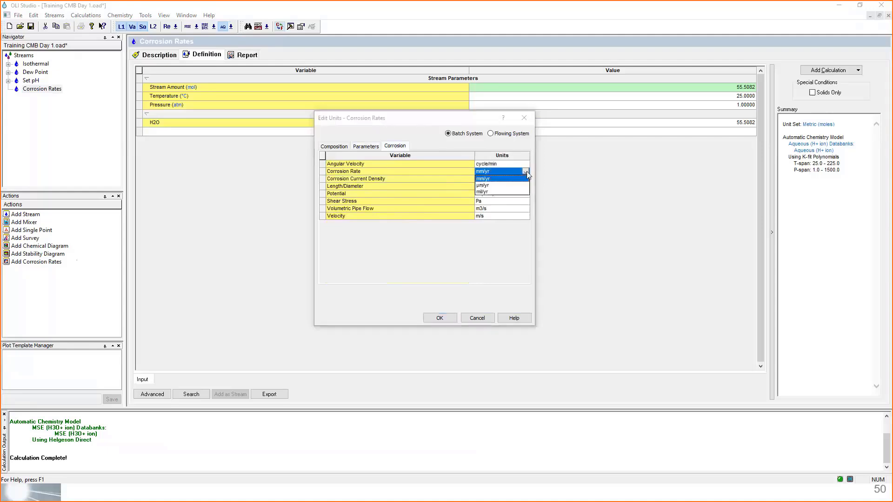
pyautogui.click(491, 193)
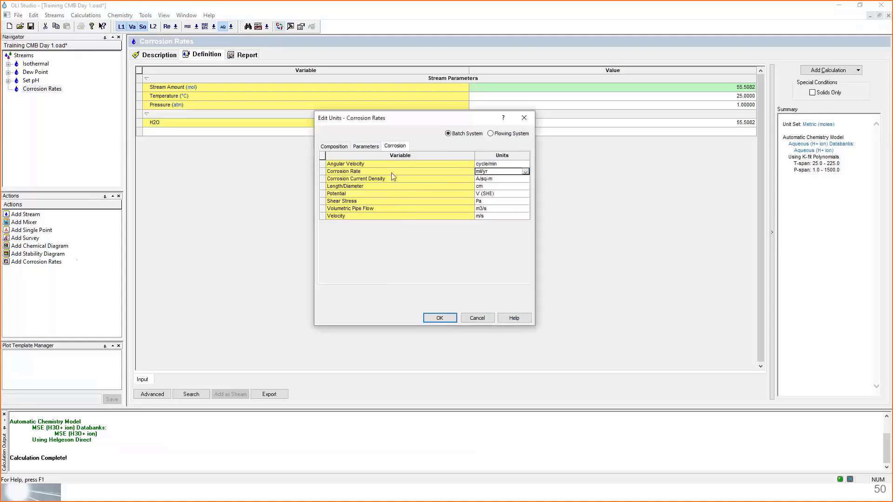
pyautogui.click(526, 172)
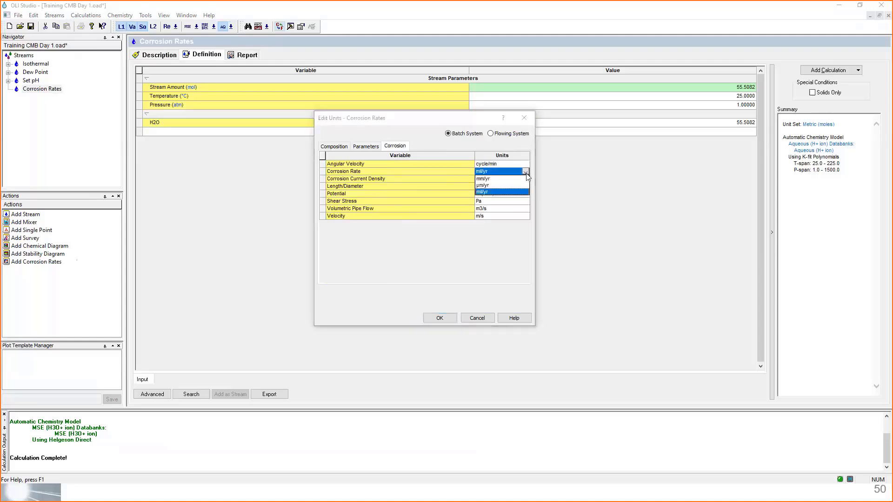
pyautogui.click(496, 191)
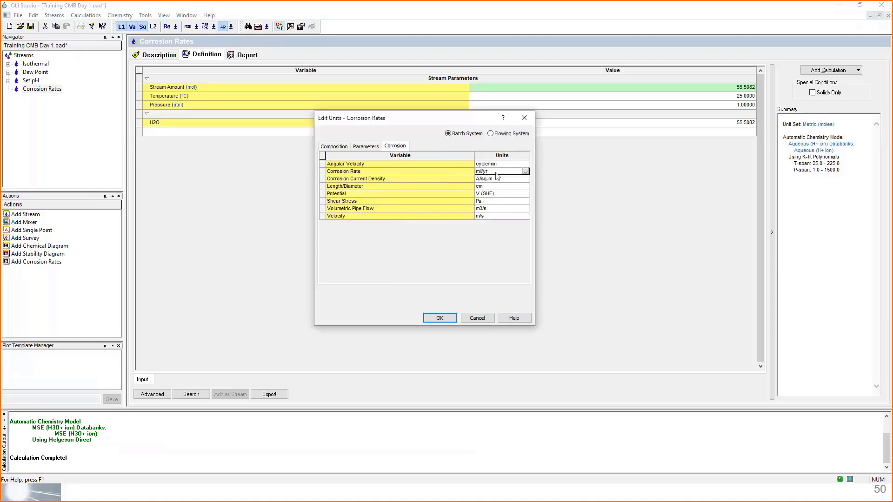
pyautogui.click(440, 318)
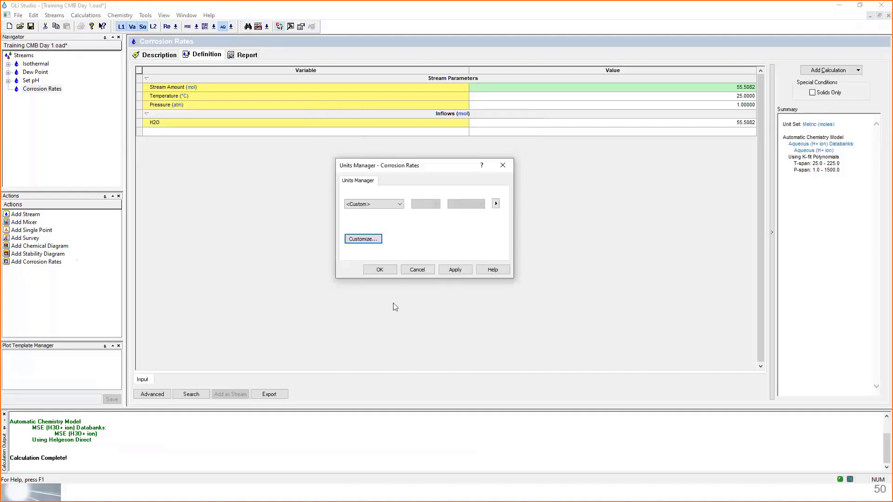
pyautogui.click(380, 271)
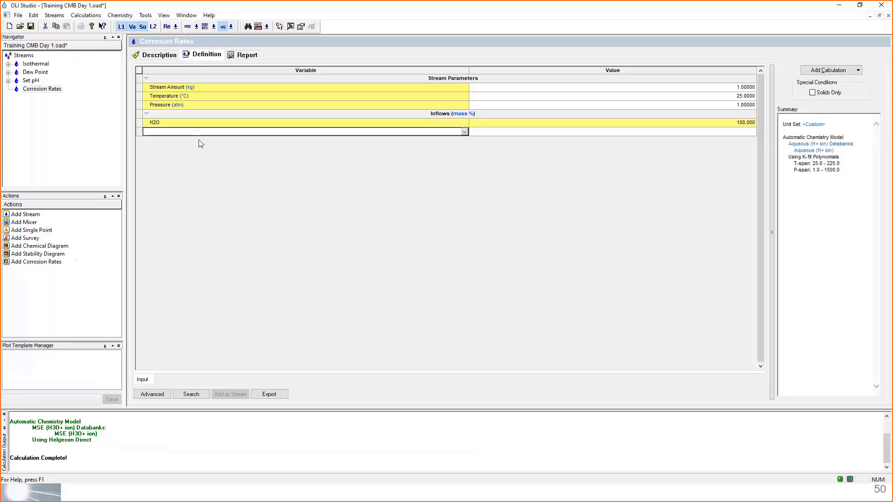
# - Add NaCl as an inflow of the Corrosion Rates stream at 3.5 mass %
pyautogui.keyDown('ctrl'); pyautogui.scroll(3, 368, 247); pyautogui.keyUp('ctrl')
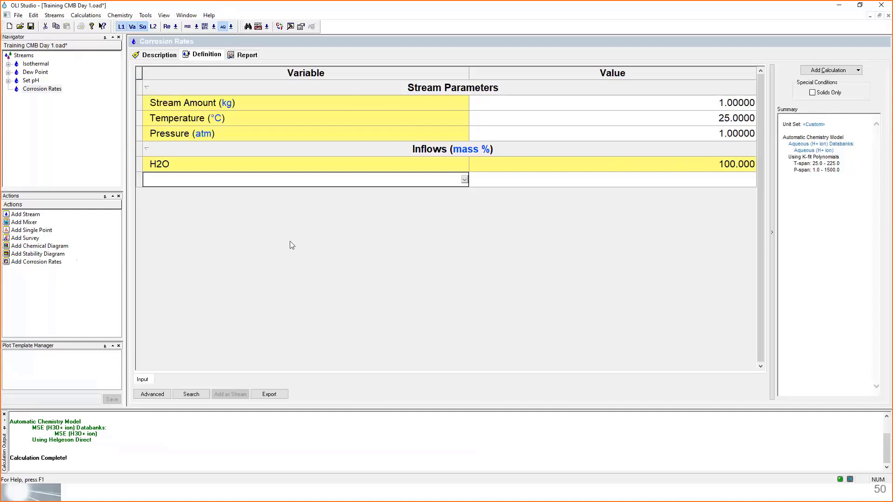
pyautogui.write('NaCl')
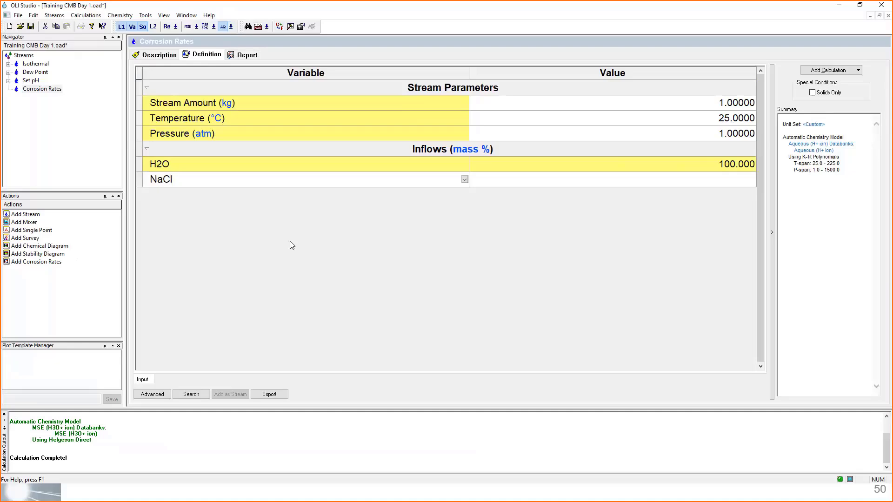
pyautogui.press('Return')
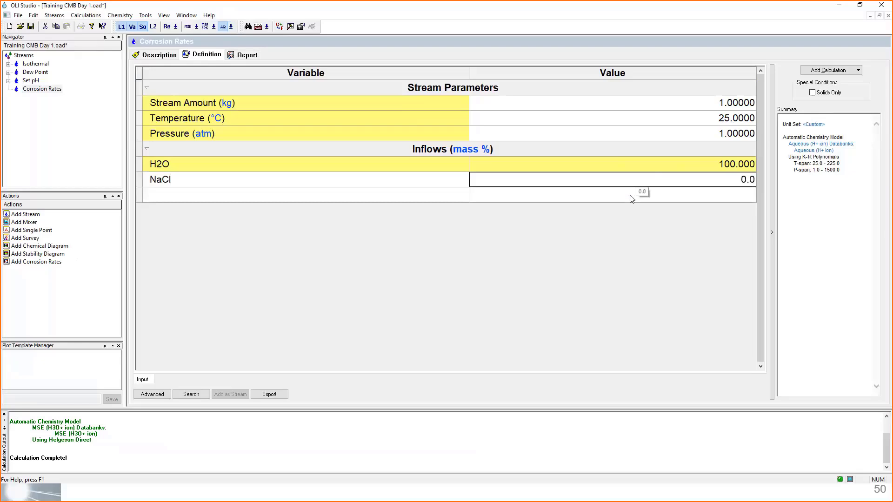
pyautogui.write('3.5')
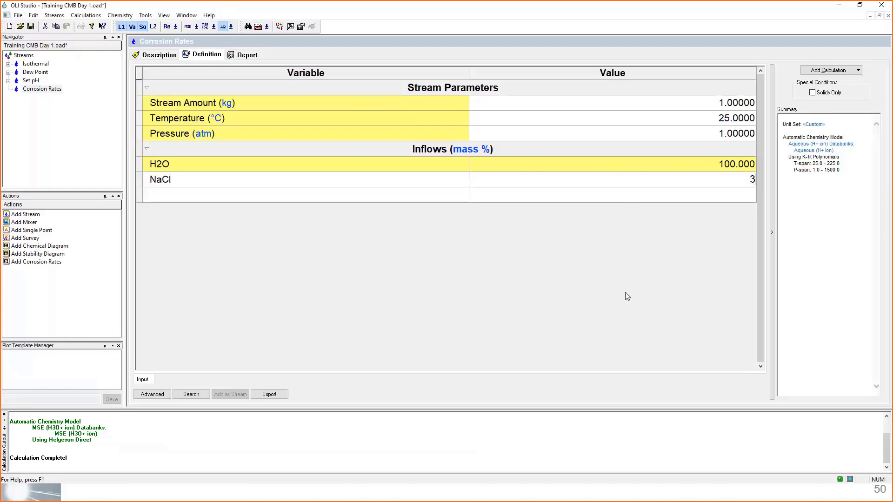
pyautogui.press('Return')
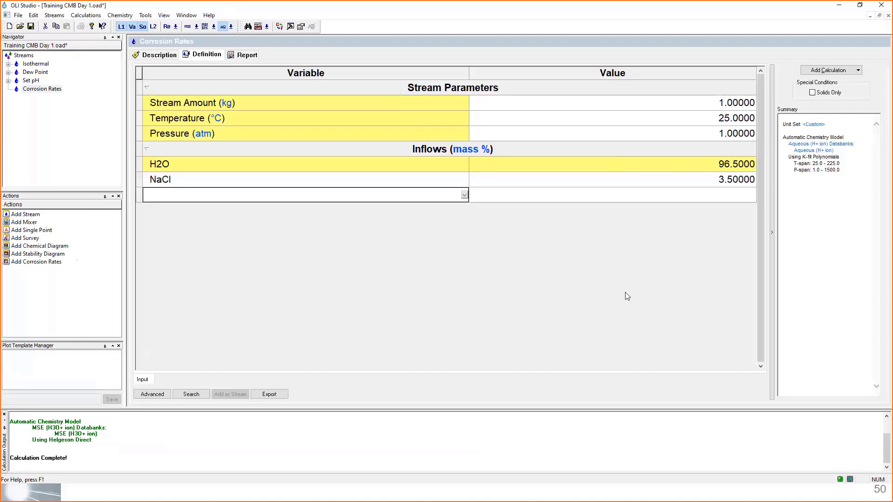
# - Add O2 as an inflow of the Corrosion Rates stream at 8e-4 mass %
pyautogui.write('O')
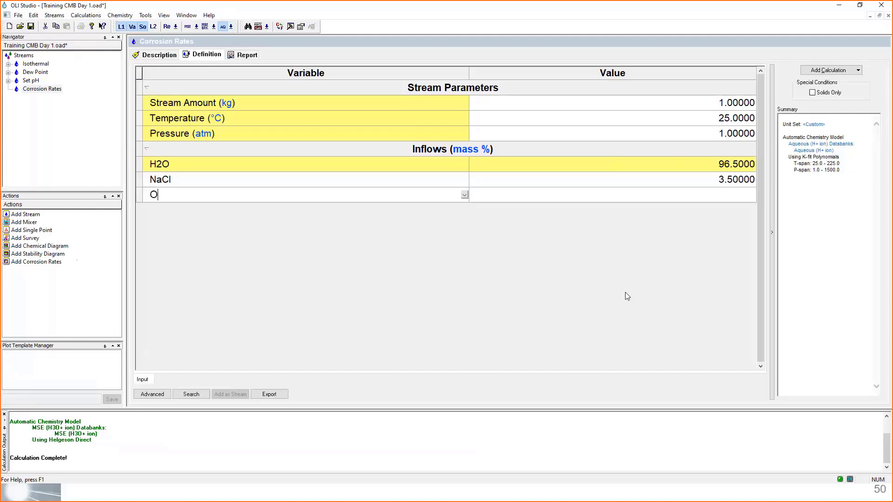
pyautogui.write('2')
pyautogui.press('Return')
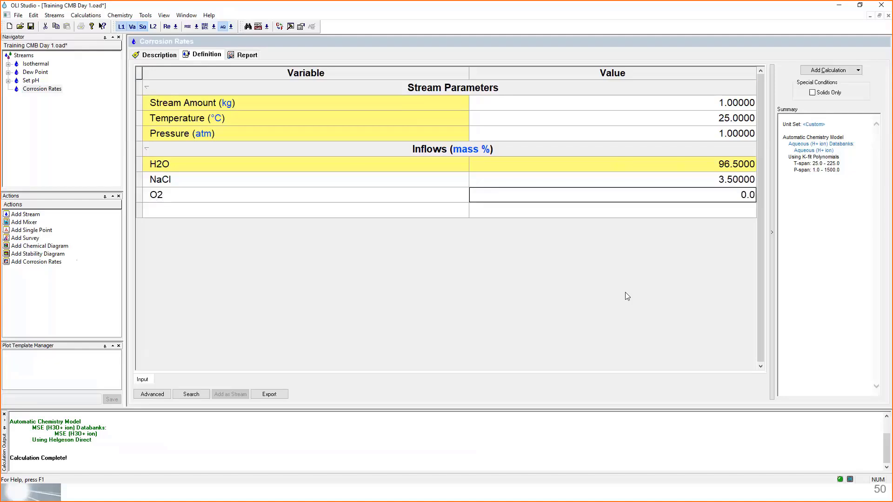
pyautogui.write('8')
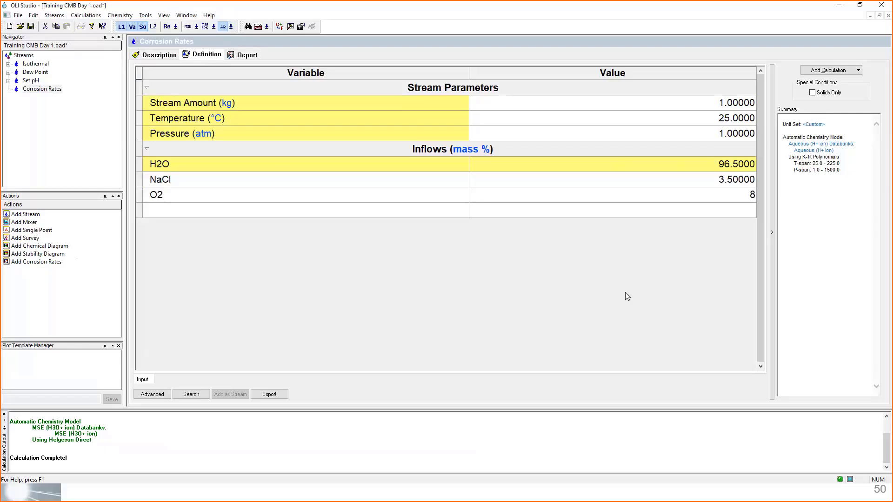
pyautogui.write('e-4')
pyautogui.press('Return')
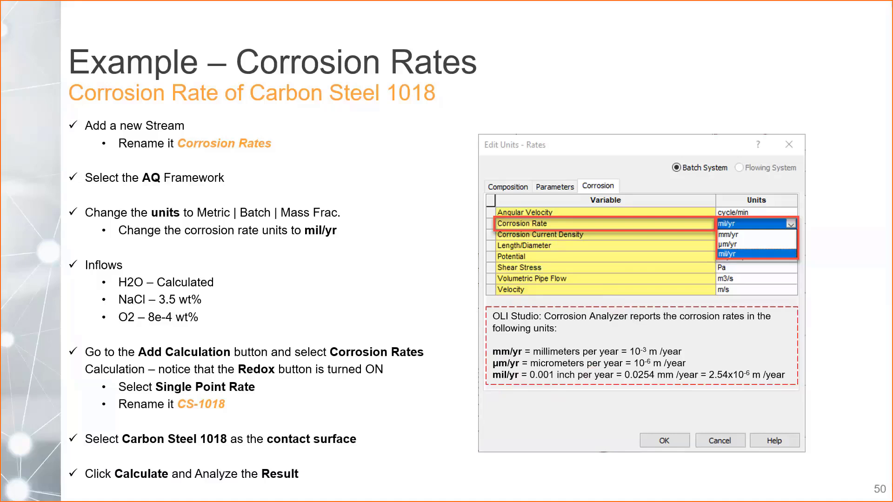
# - Switch back to OLI Studio and add a Corrosion Rates calculation to the Corrosion Rates stream
pyautogui.hotkey('alt', 'Tab')
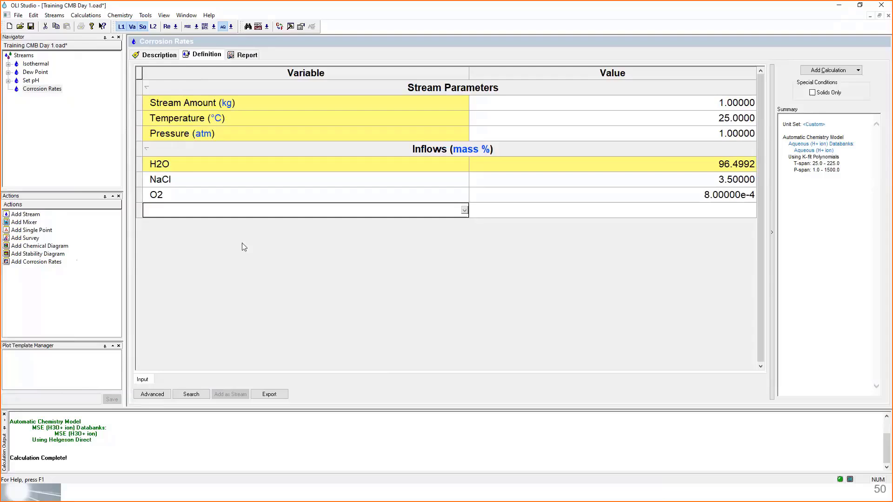
pyautogui.click(854, 72)
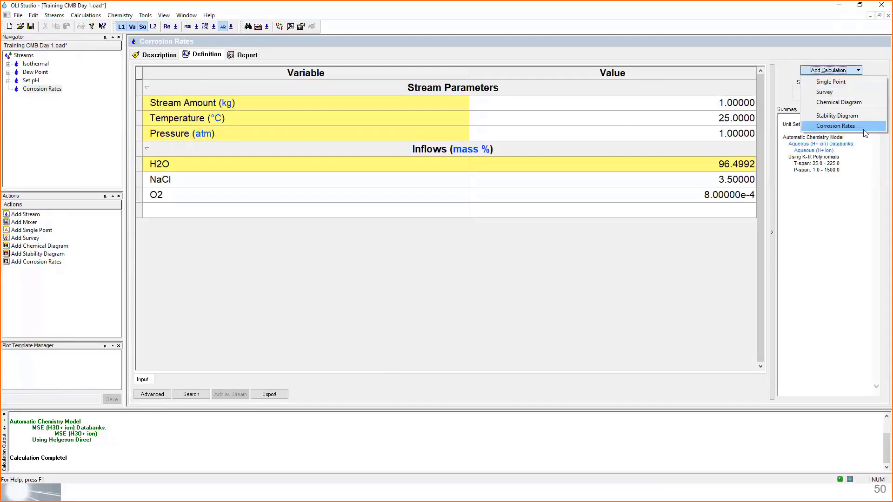
pyautogui.click(63, 289)
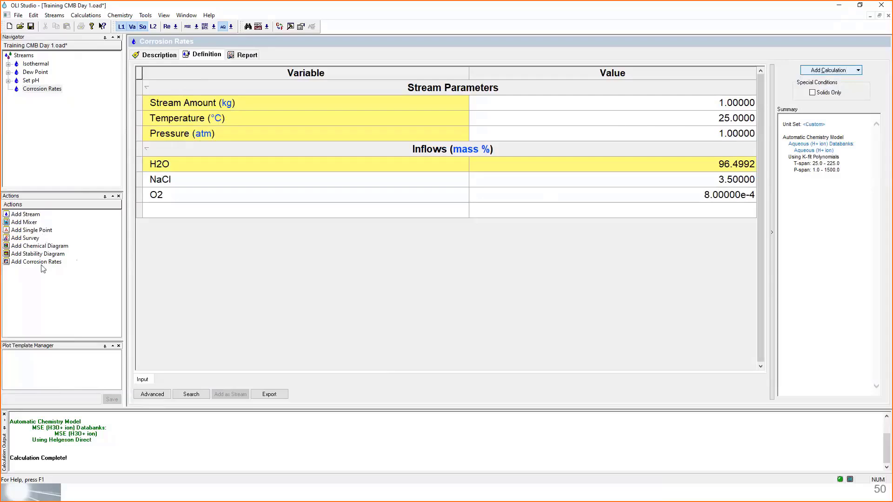
pyautogui.click(41, 264)
pyautogui.doubleClick(28, 265)
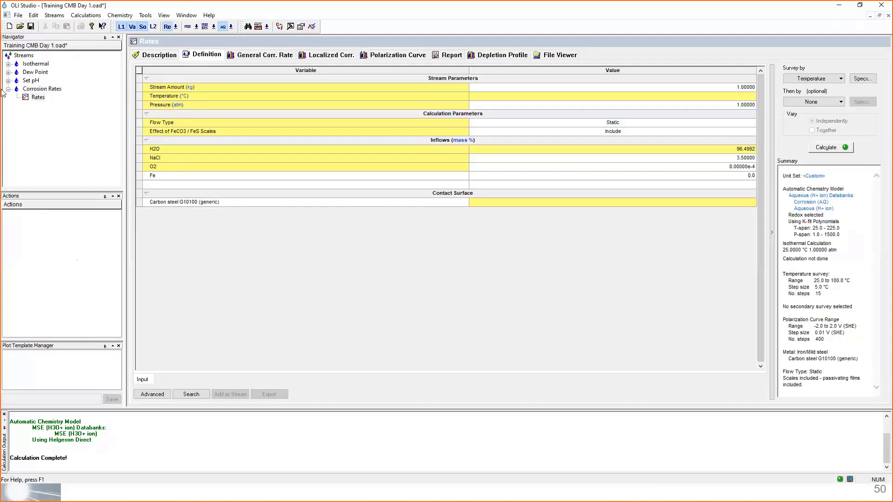
# - Rename the new rates calculation under the Corrosion Rates stream as CS-1018
pyautogui.click(37, 98)
pyautogui.write('CS-1018')
pyautogui.press('Return')
# - Select the CS-1018 calculation and check which elements are included in its redox chemistry
pyautogui.doubleClick(47, 90)
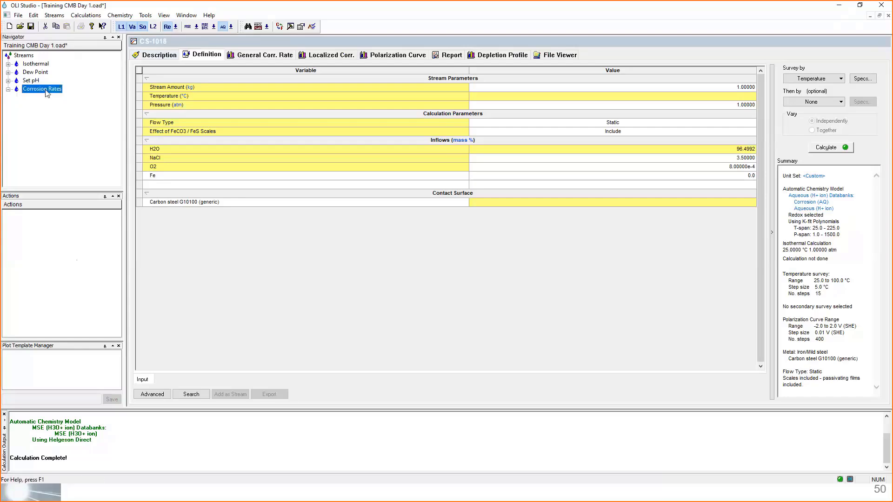
pyautogui.click(45, 98)
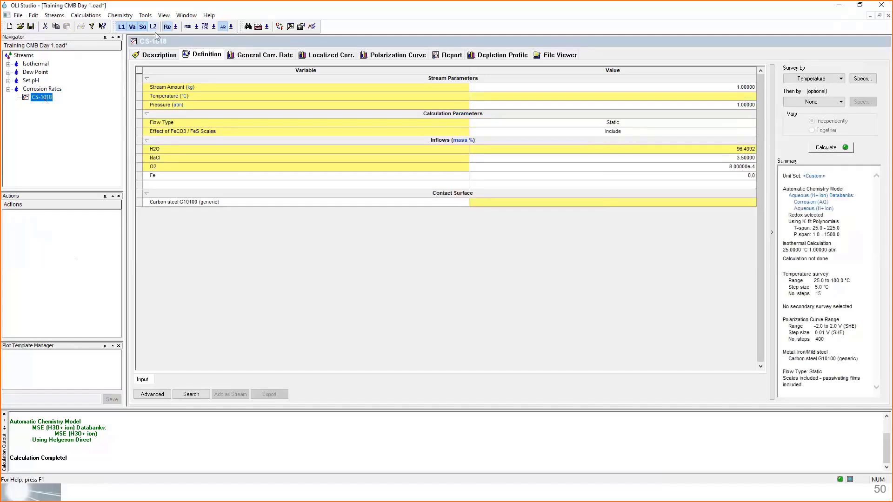
pyautogui.click(176, 27)
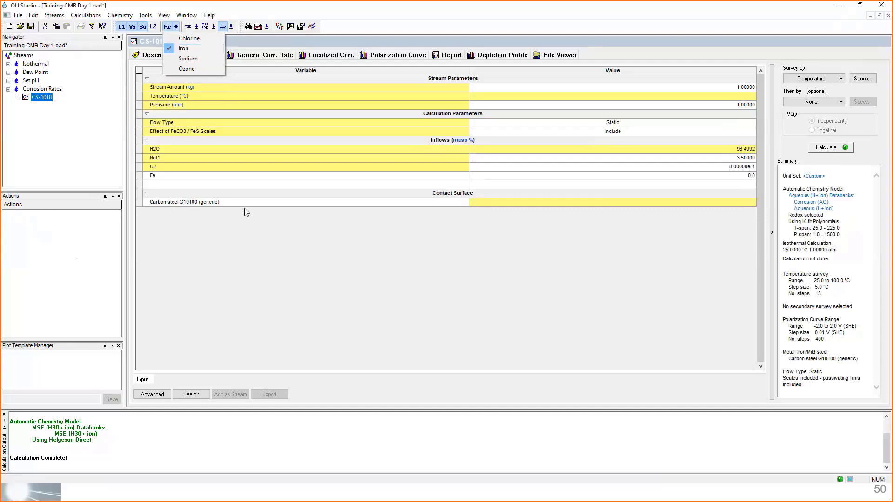
pyautogui.click(261, 230)
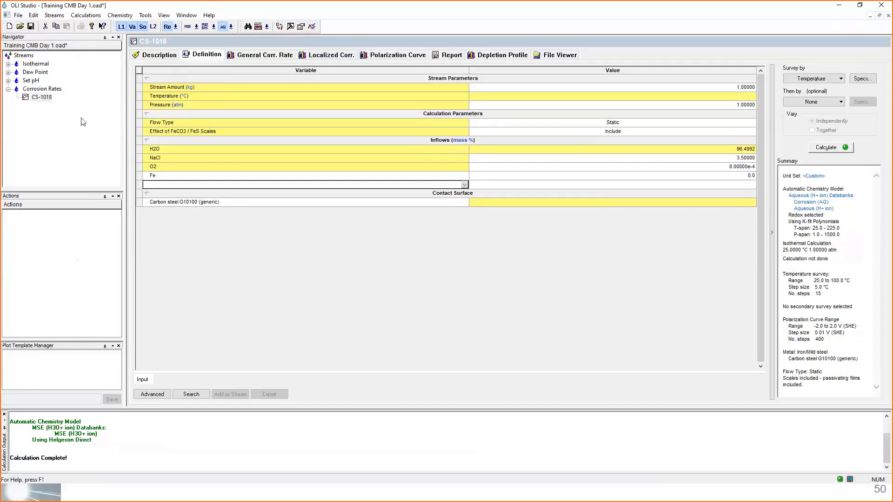
# - Review the stream parameters, inflows and calculation parameters in the definition of the CS-1018 calculation
pyautogui.click(53, 102)
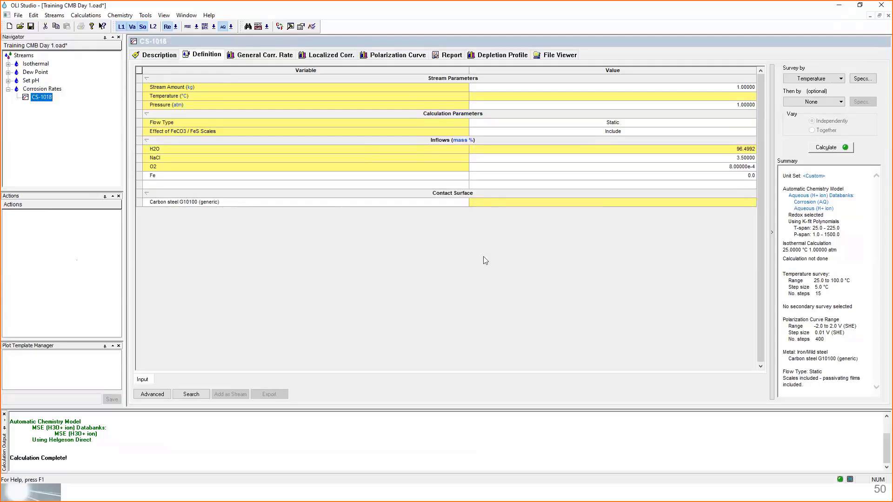
pyautogui.scroll(2, 484, 257)
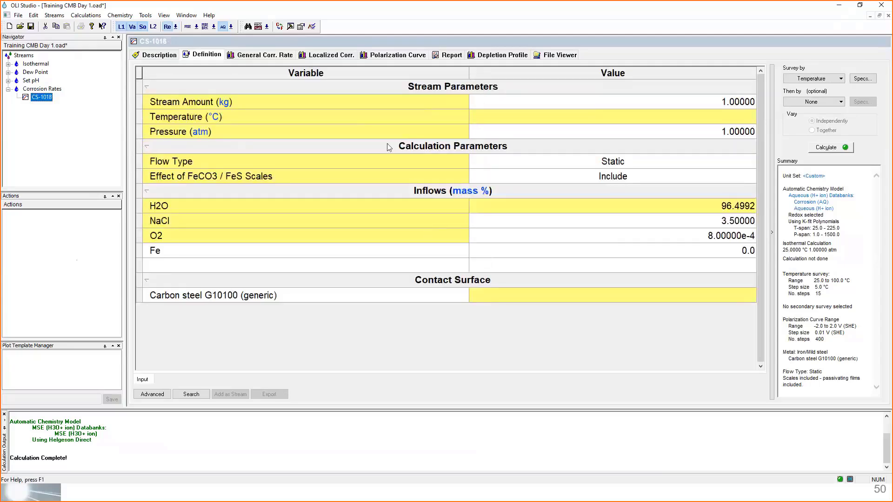
pyautogui.moveTo(139, 102); pyautogui.dragTo(140, 132)
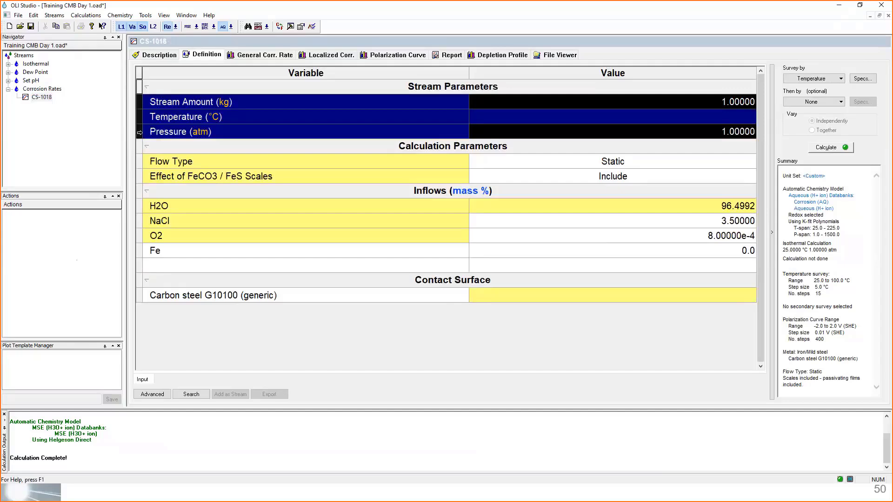
pyautogui.click(456, 88)
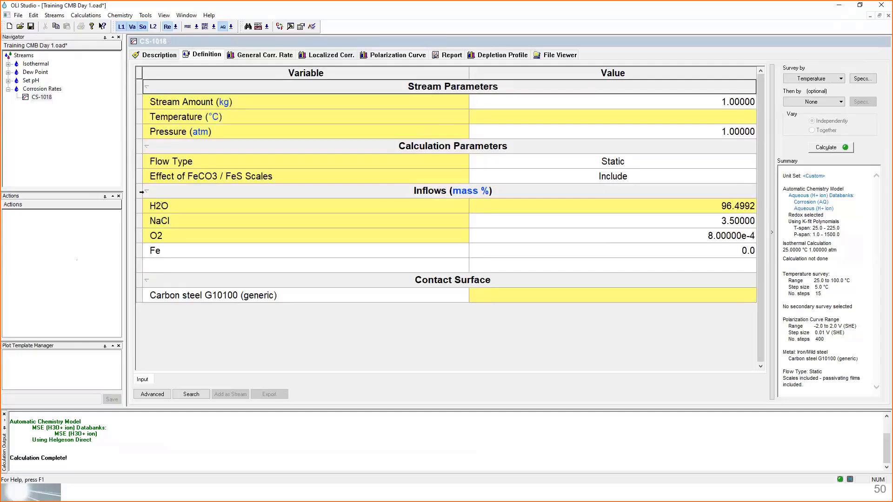
pyautogui.moveTo(139, 206); pyautogui.dragTo(138, 238)
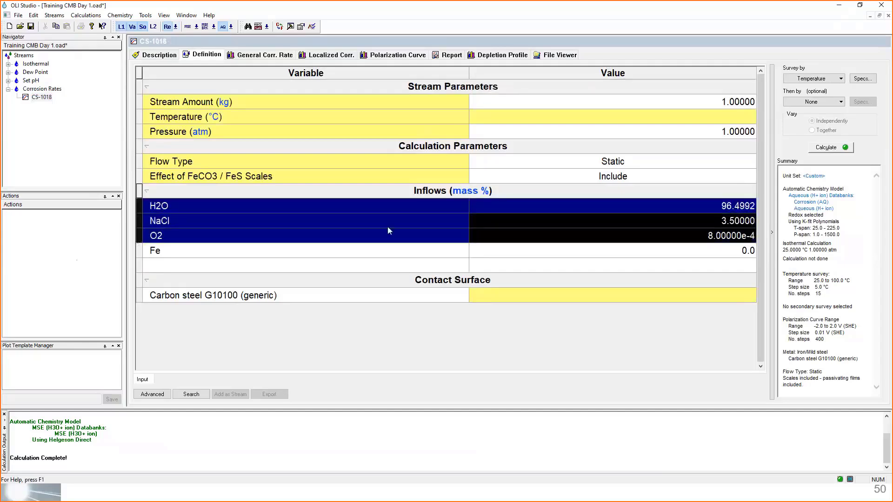
pyautogui.moveTo(389, 230)
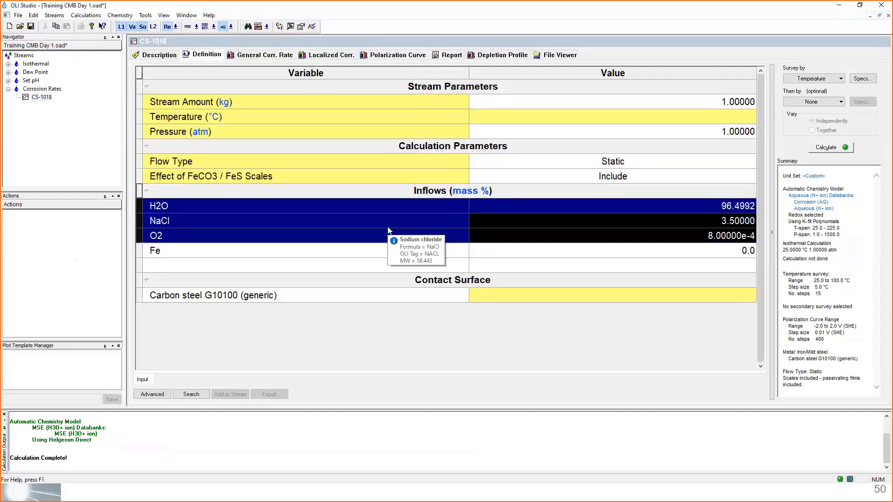
pyautogui.click(390, 154)
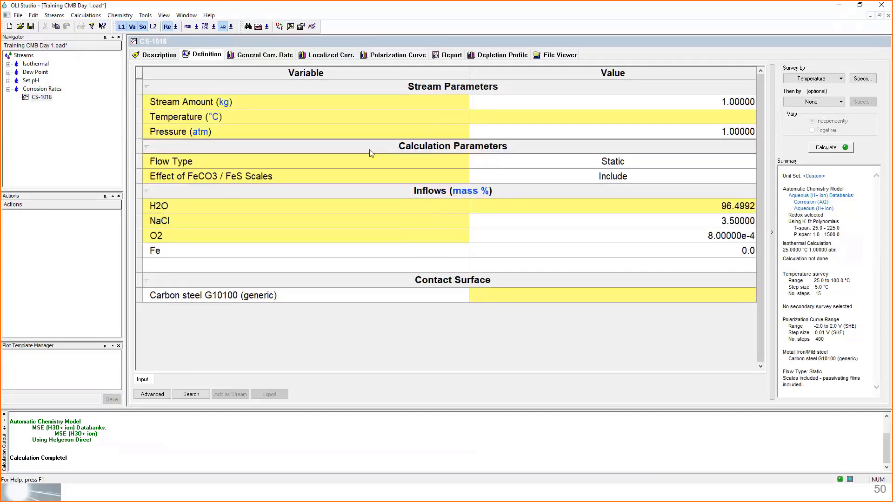
pyautogui.click(183, 161)
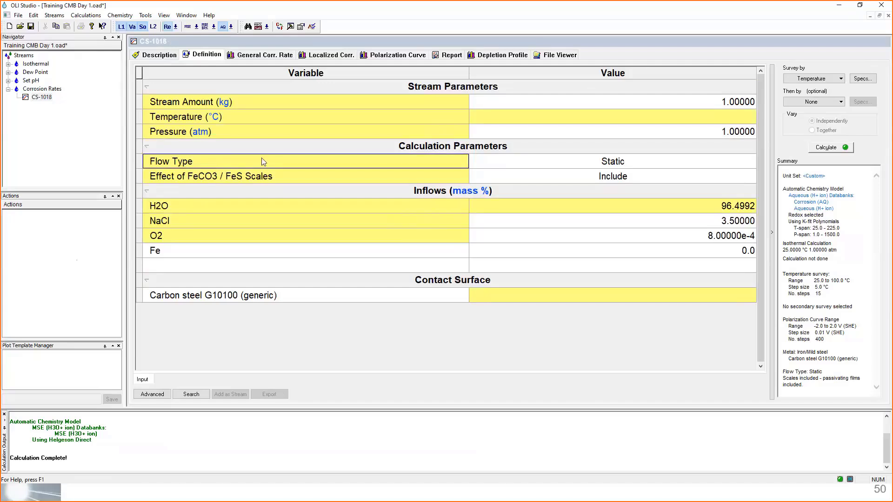
pyautogui.click(290, 183)
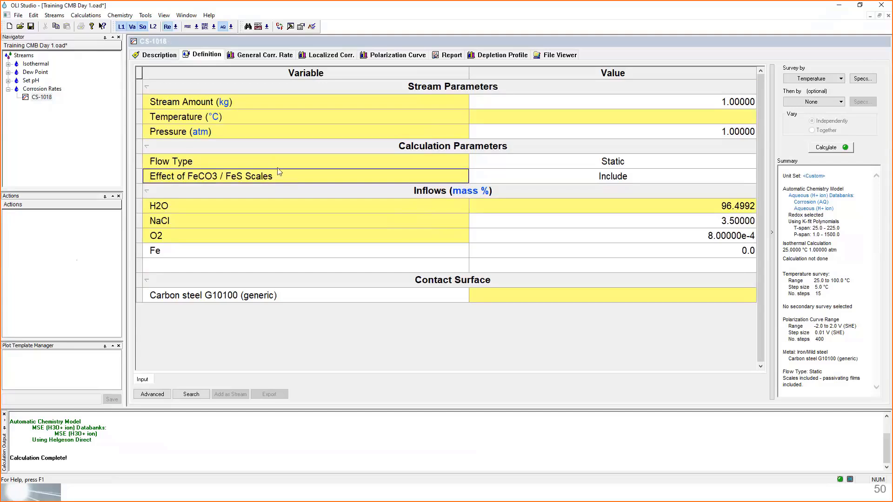
pyautogui.click(278, 166)
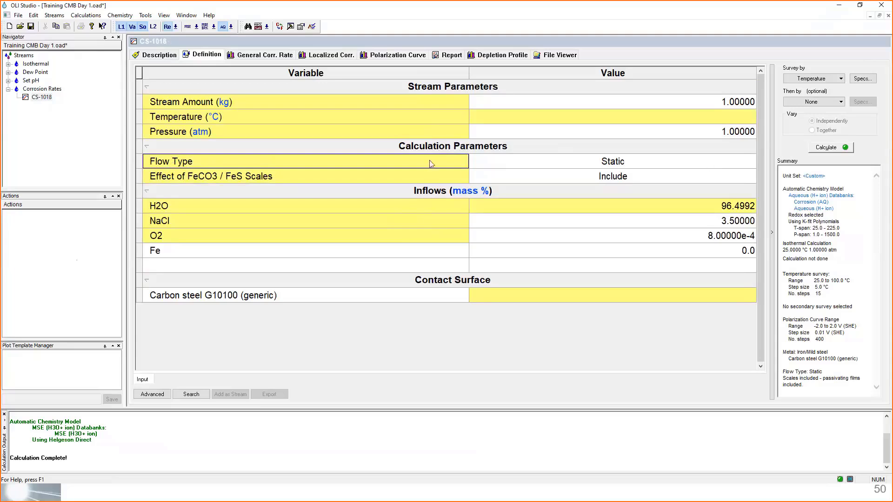
# - Examine the flow type options available for the CS-1018 calculation
pyautogui.click(580, 165)
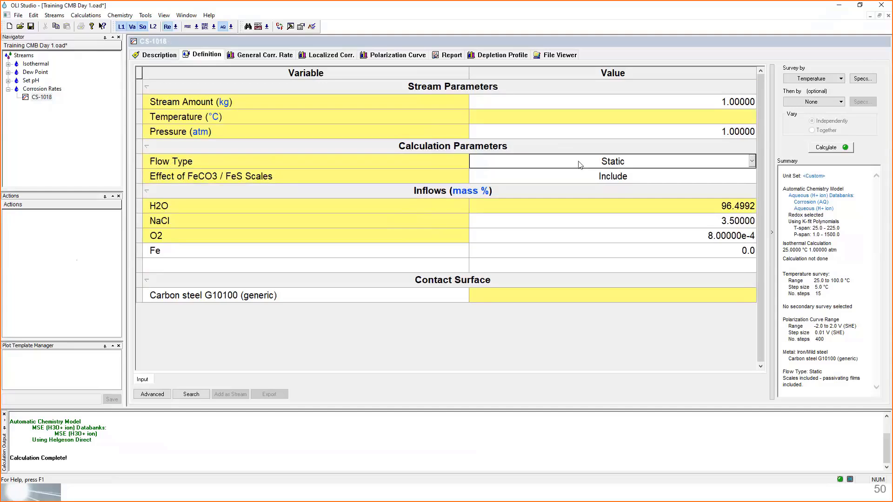
pyautogui.click(752, 162)
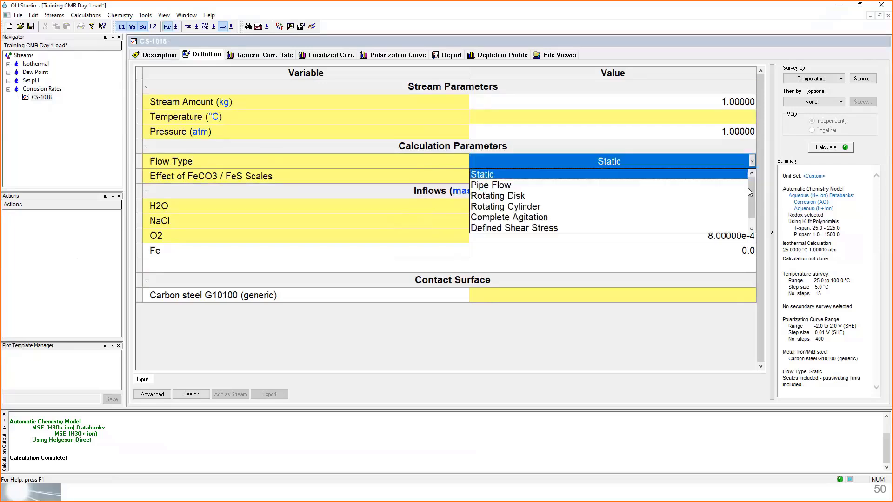
pyautogui.scroll(-1, 748, 188)
pyautogui.scroll(1, 747, 206)
pyautogui.scroll(-1, 746, 206)
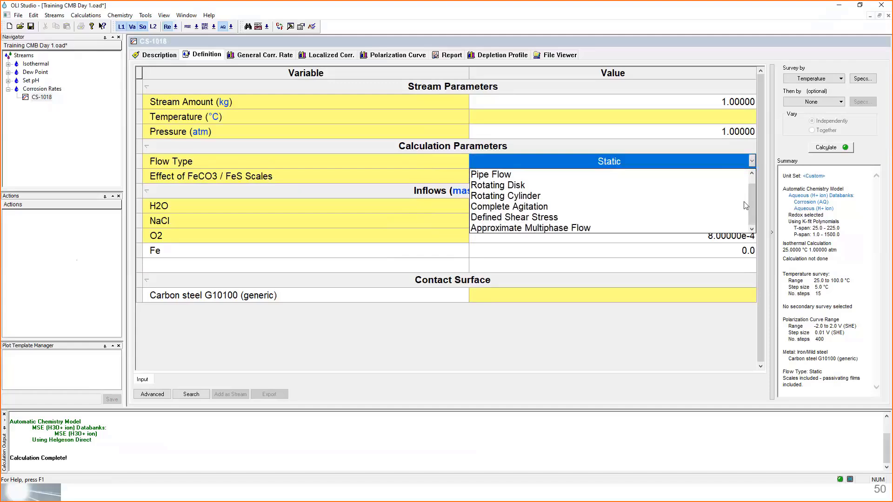
pyautogui.scroll(1, 746, 206)
pyautogui.scroll(-1, 746, 206)
pyautogui.scroll(1, 747, 206)
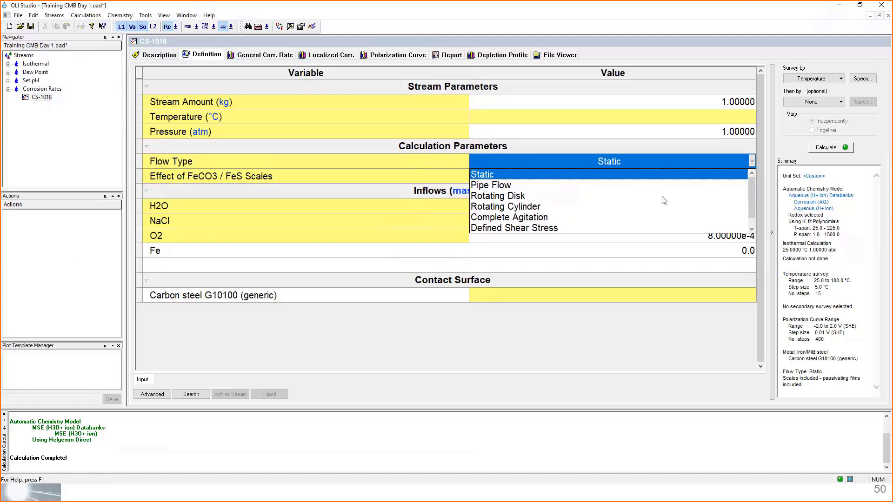
# - Try the Pipe Flow, Rotating Disk and Rotating Cylinder flow types to compare the parameters each one requires
pyautogui.click(508, 186)
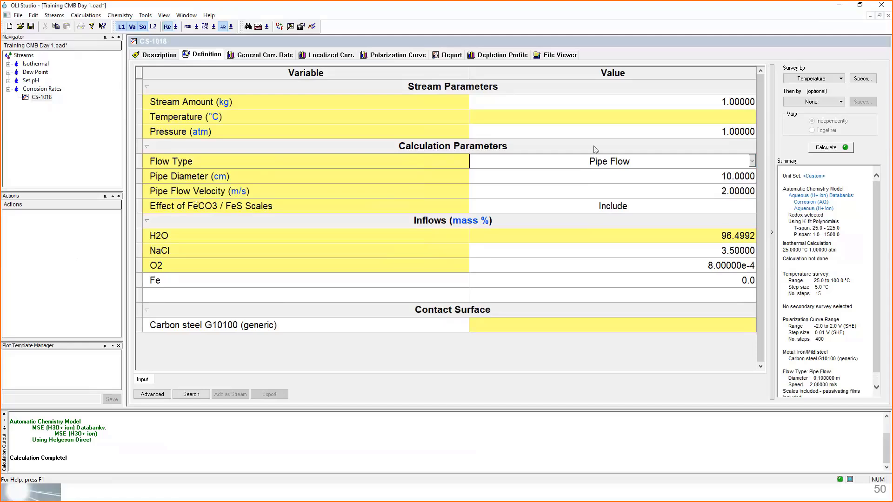
pyautogui.click(753, 161)
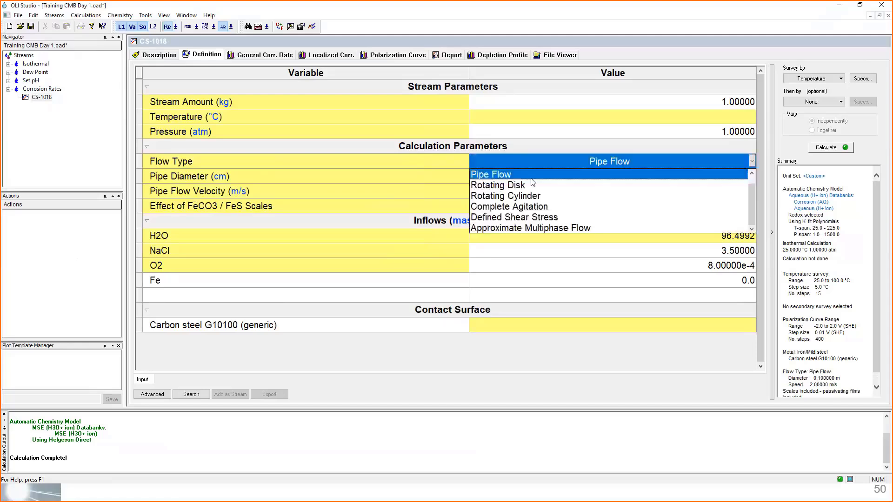
pyautogui.click(497, 186)
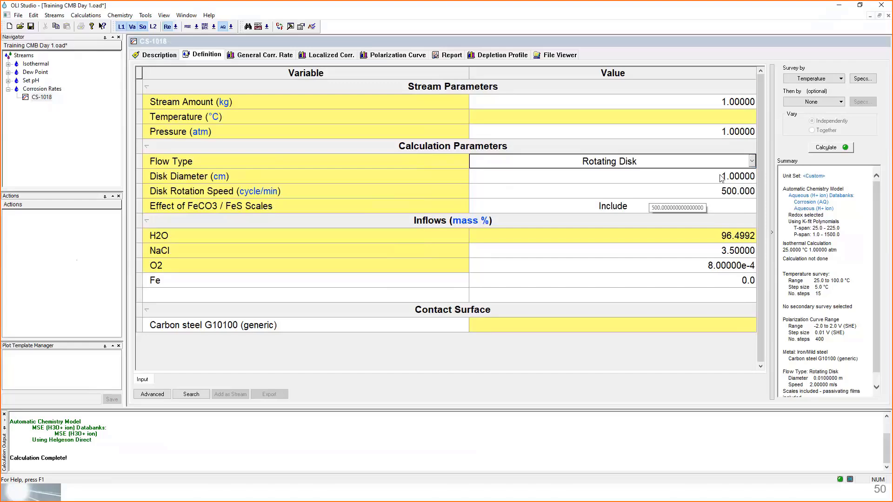
pyautogui.click(751, 162)
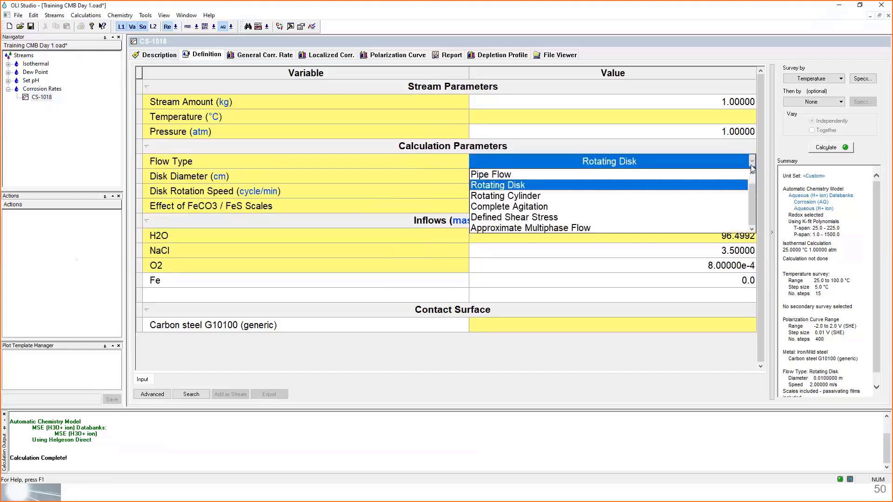
pyautogui.click(522, 197)
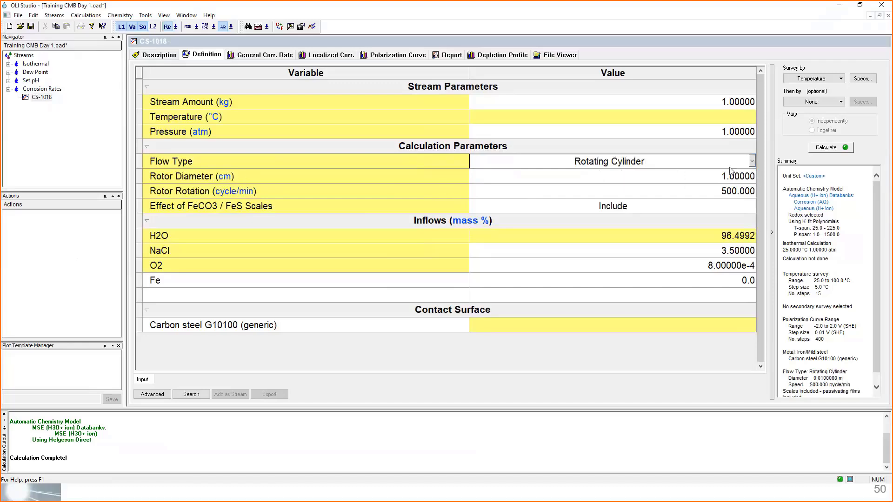
# - Try the Complete Agitation, Defined Shear Stress and Approximate Multiphase Flow flow types to compare their required parameters
pyautogui.click(752, 161)
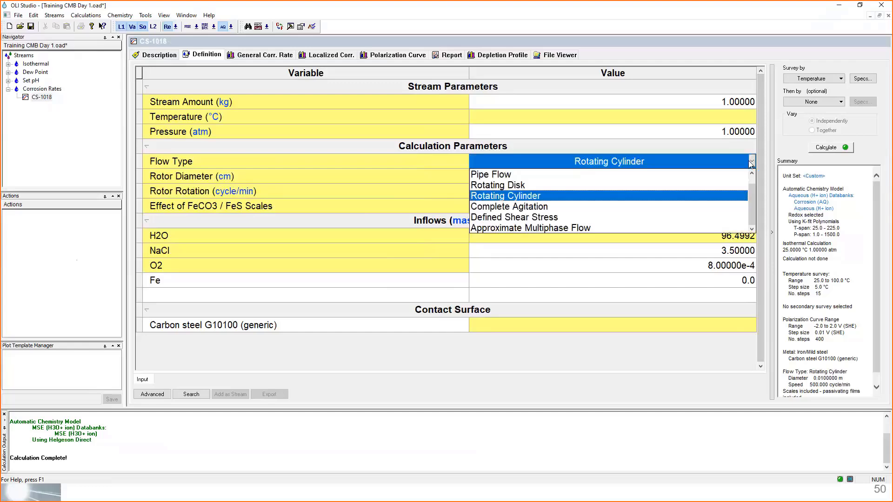
pyautogui.click(558, 208)
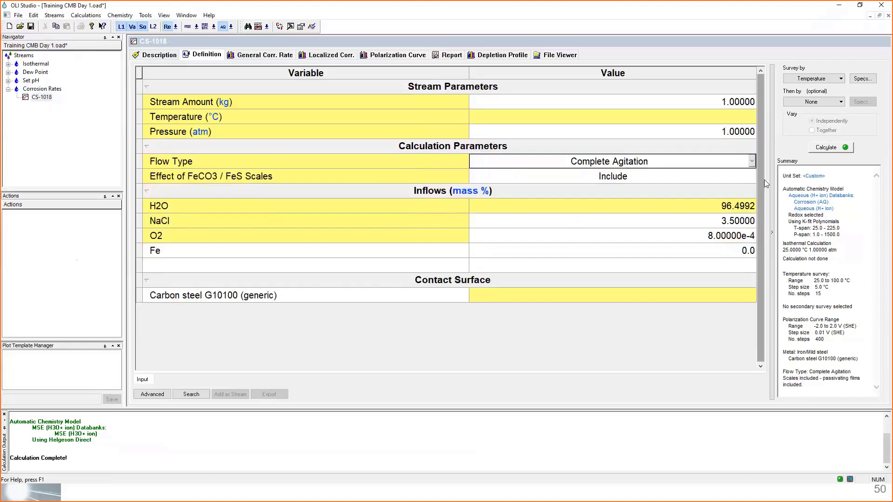
pyautogui.click(751, 161)
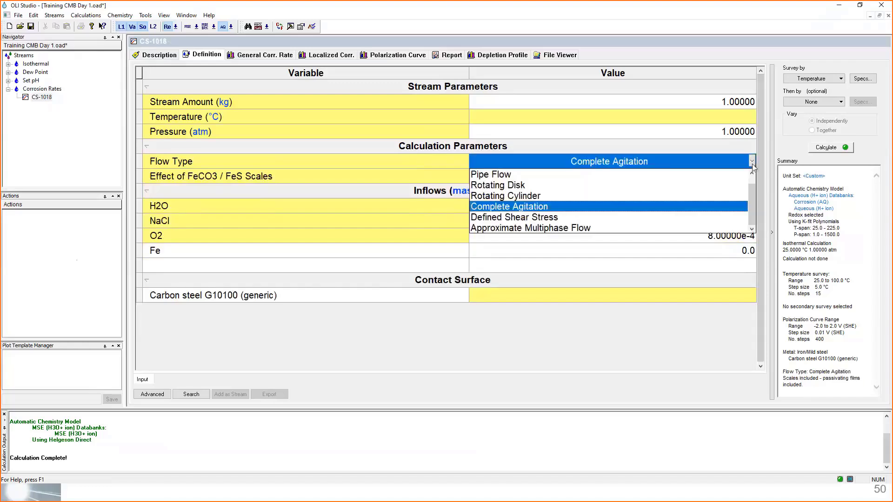
pyautogui.click(526, 219)
pyautogui.click(526, 218)
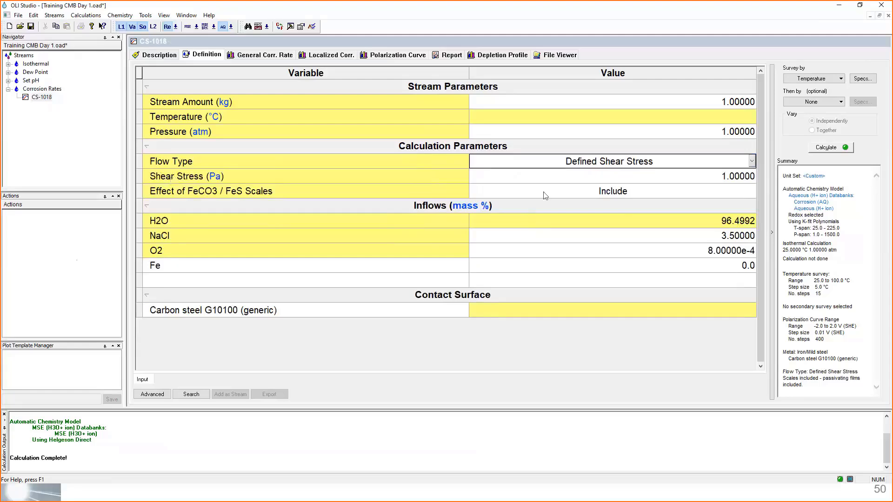
pyautogui.click(752, 162)
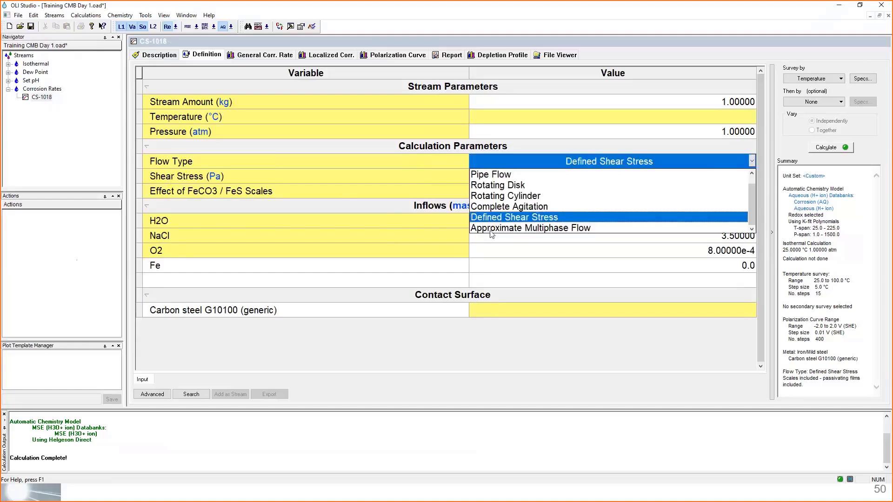
pyautogui.click(492, 228)
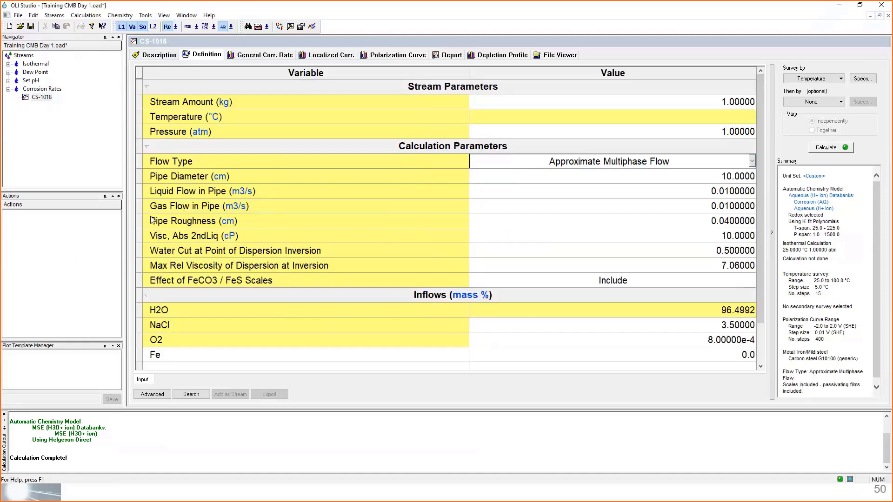
# - Set the flow type of the CS-1018 calculation to Static
pyautogui.click(752, 162)
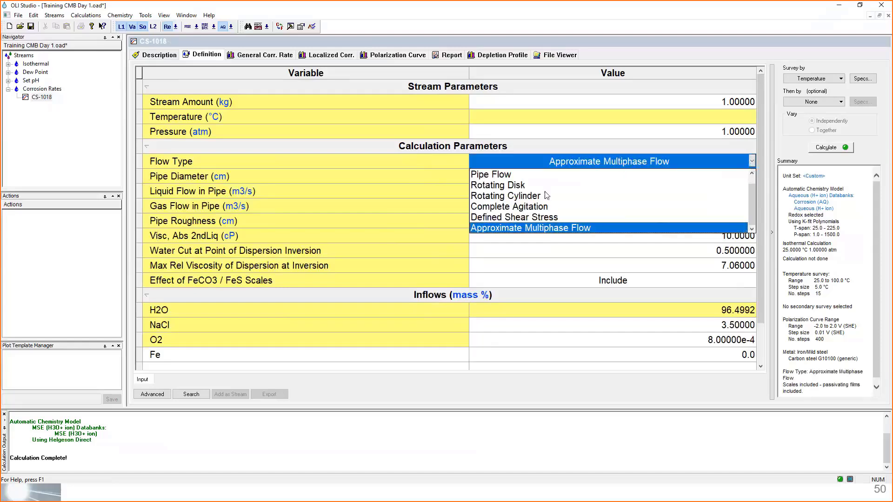
pyautogui.scroll(1, 672, 206)
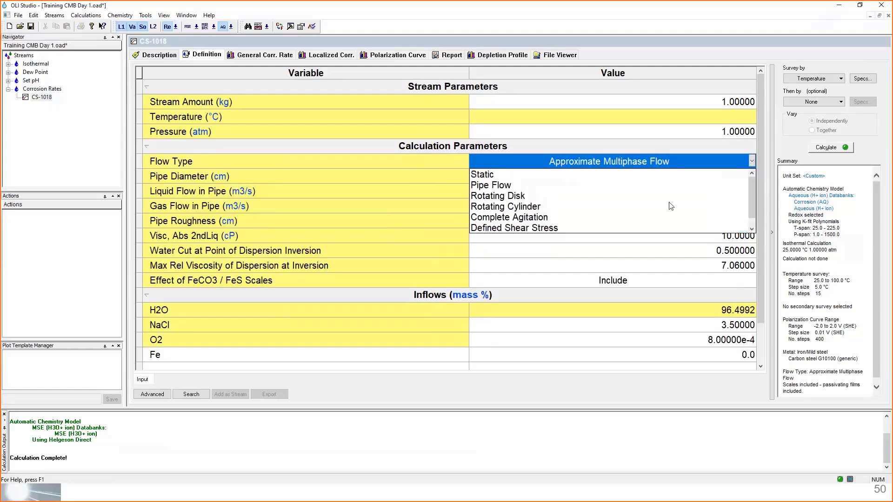
pyautogui.click(483, 176)
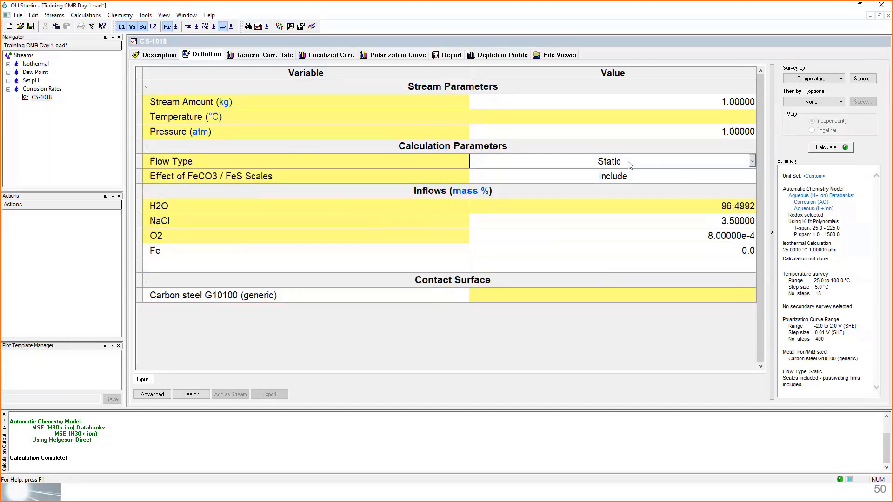
# - Check the options for the effect of FeCO3 / FeS scales, leaving the setting on Include
pyautogui.click(347, 181)
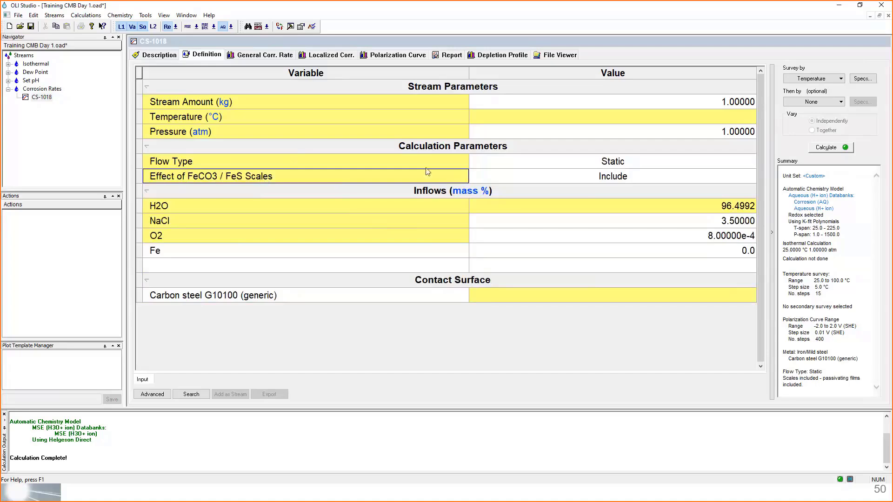
pyautogui.click(494, 179)
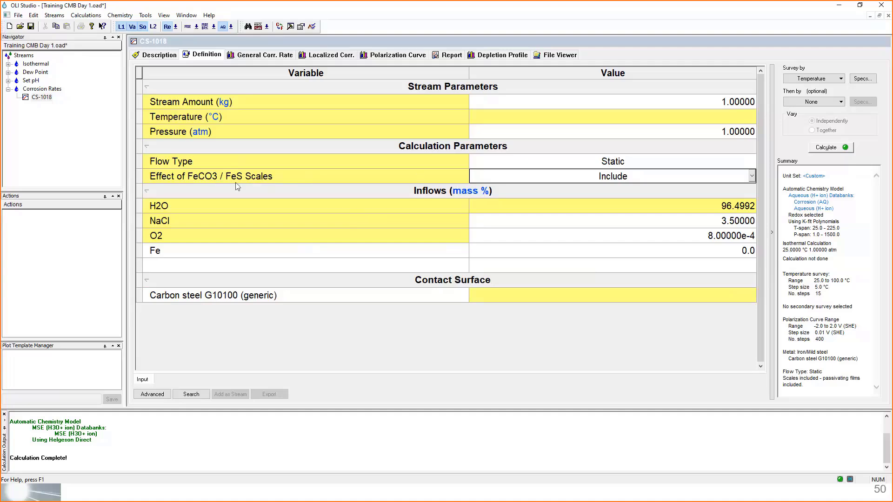
pyautogui.click(751, 176)
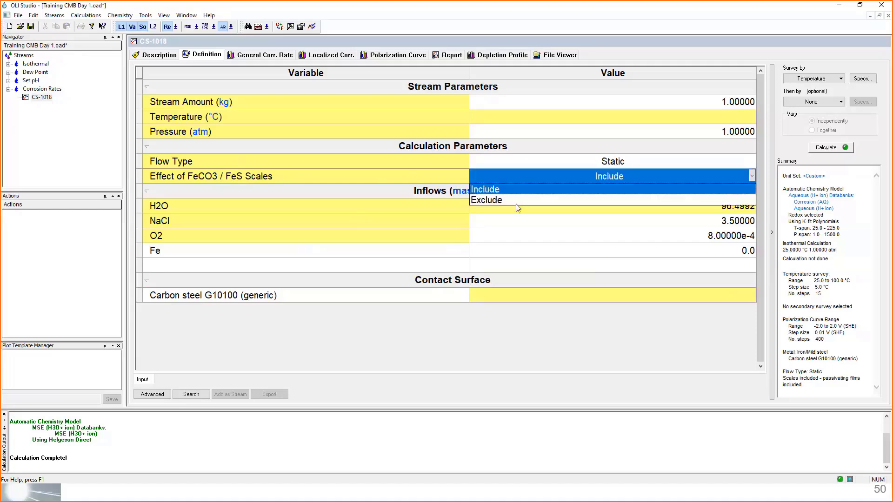
pyautogui.click(518, 177)
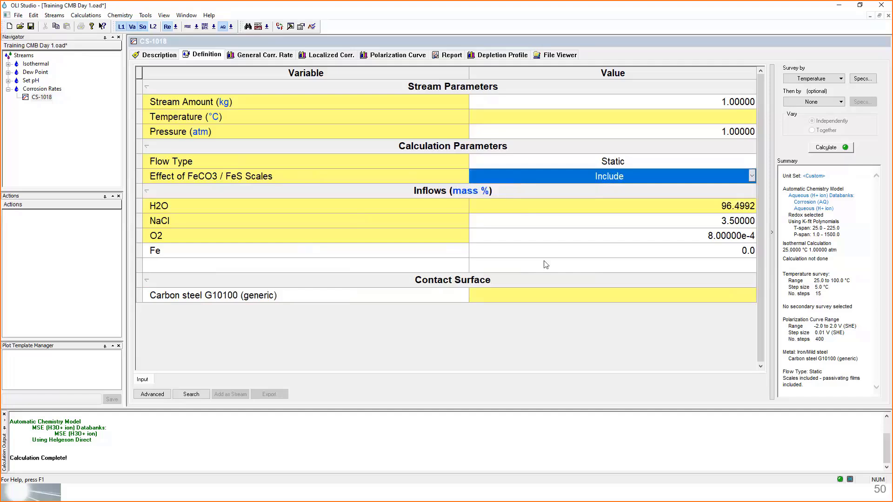
pyautogui.click(359, 252)
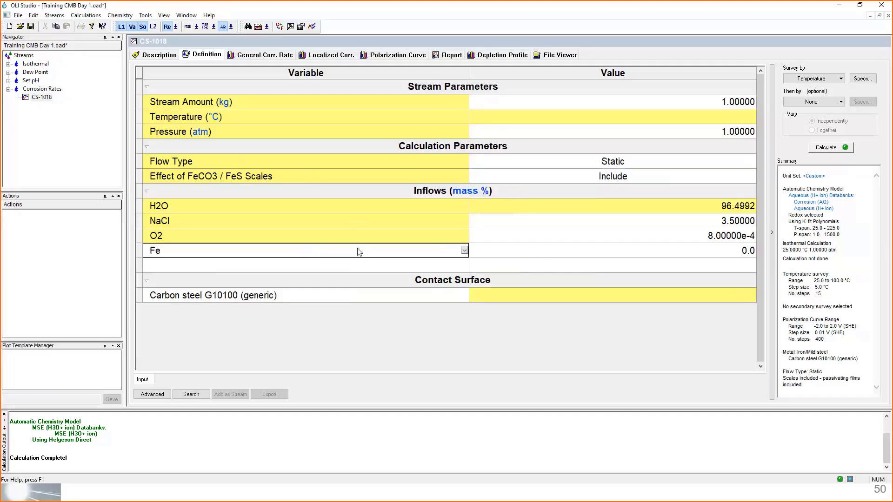
pyautogui.click(328, 266)
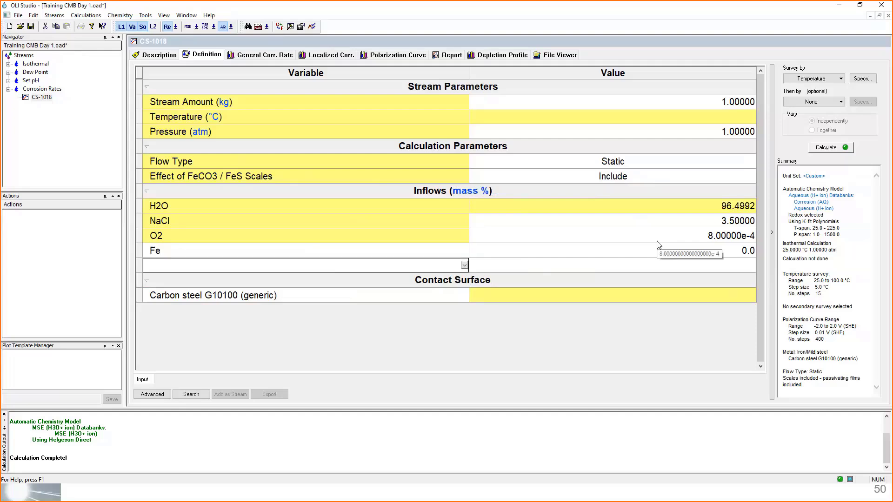
pyautogui.click(427, 296)
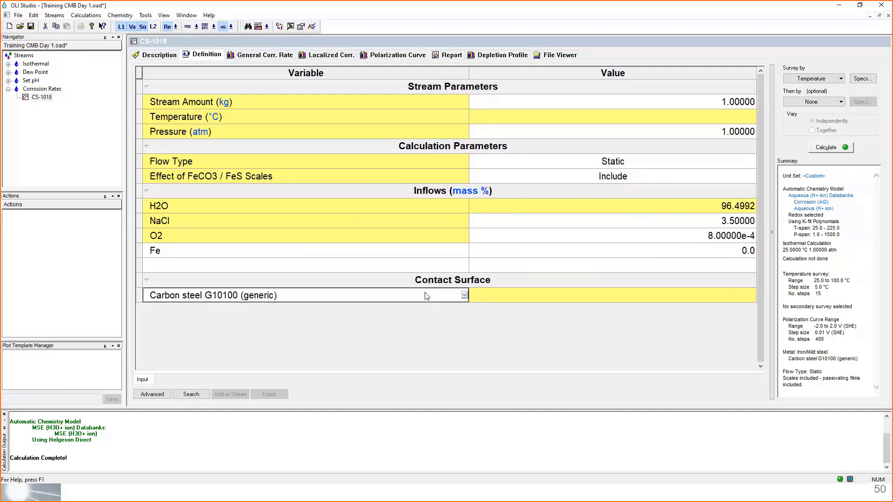
pyautogui.click(494, 286)
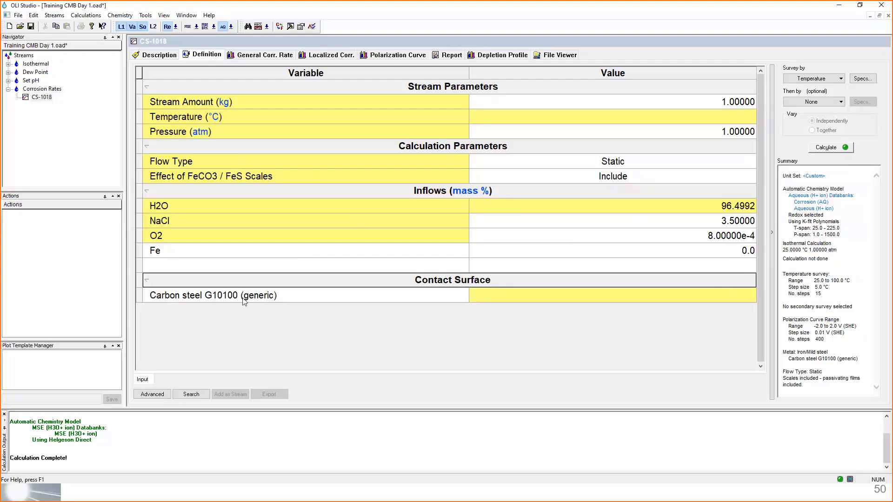
# - Browse the metals and alloys available for the contact surface of the CS-1018 calculation
pyautogui.click(370, 297)
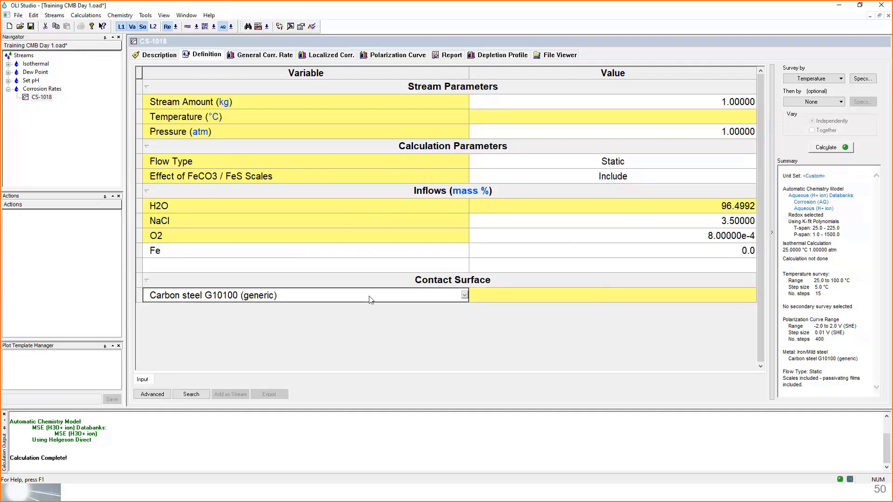
pyautogui.click(465, 296)
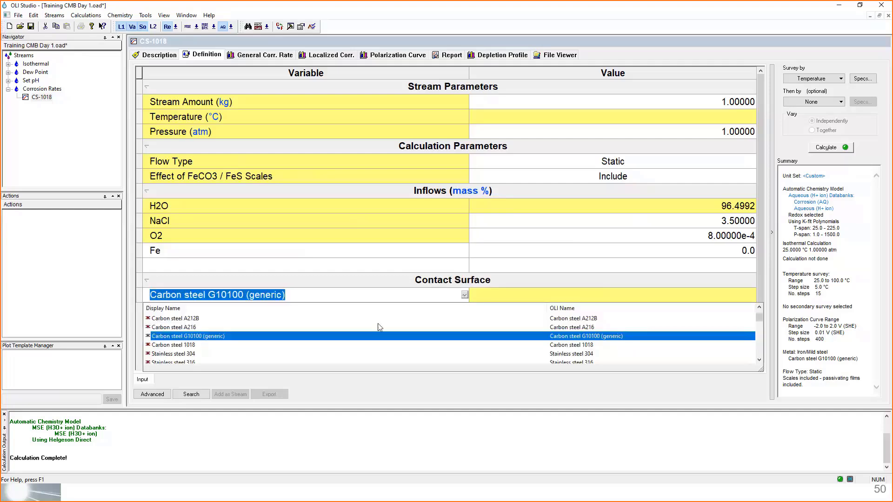
pyautogui.scroll(-2, 318, 331)
pyautogui.scroll(-3, 305, 329)
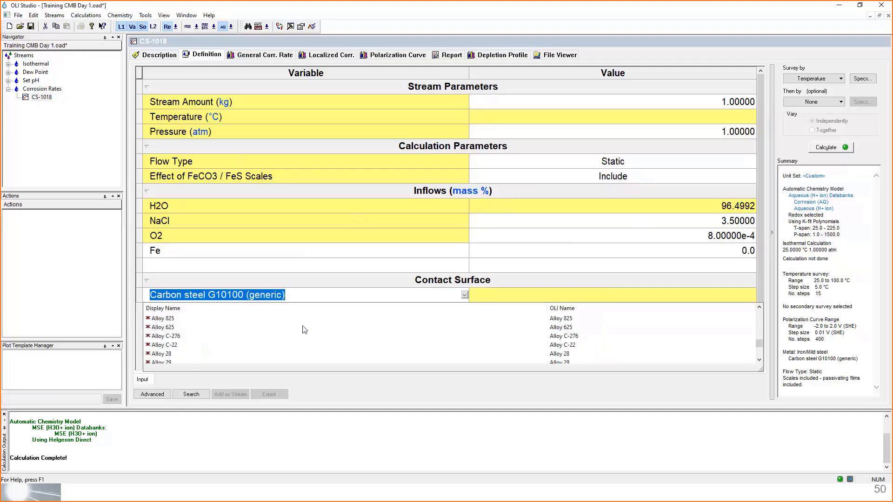
pyautogui.scroll(5, 304, 330)
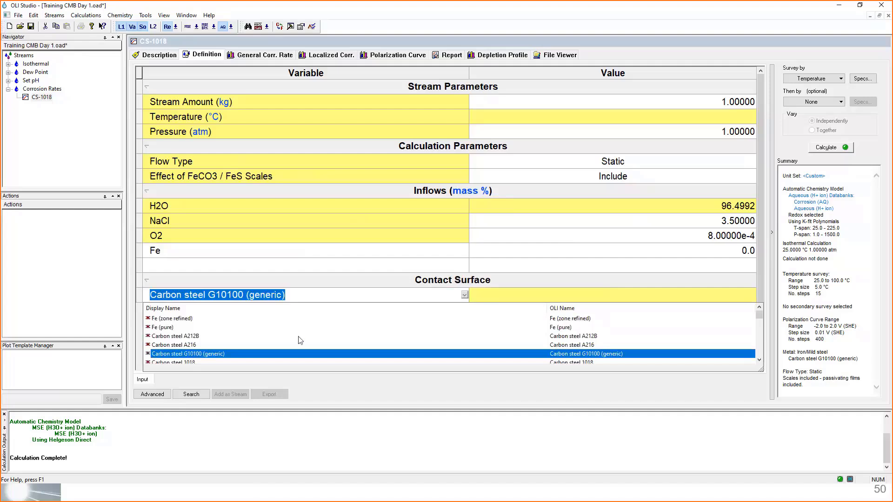
pyautogui.scroll(-1, 235, 334)
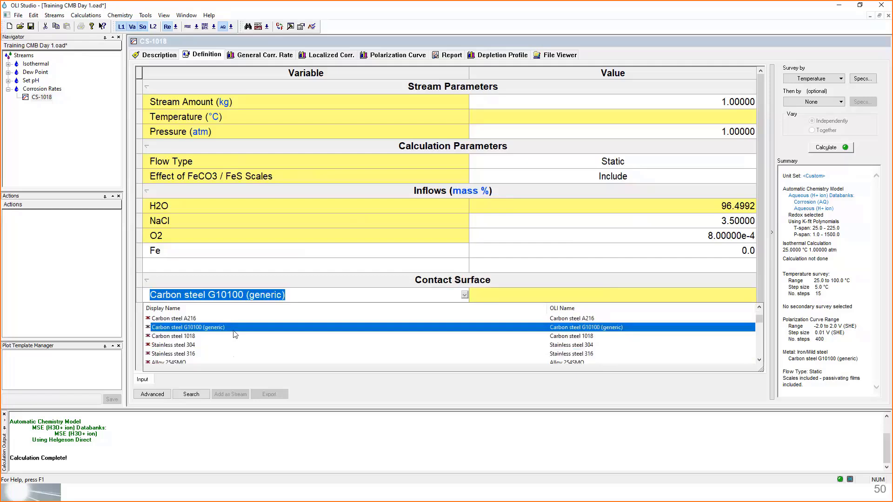
pyautogui.scroll(-1, 233, 337)
pyautogui.scroll(-1, 233, 340)
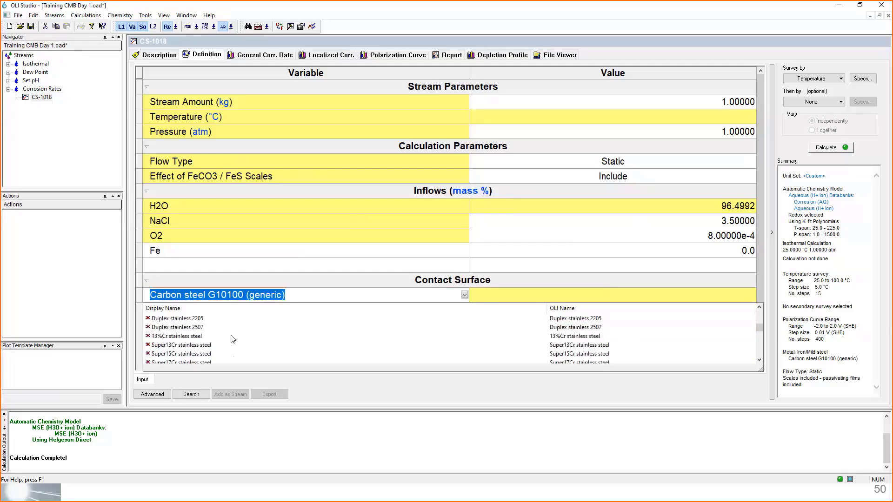
pyautogui.scroll(-1, 234, 339)
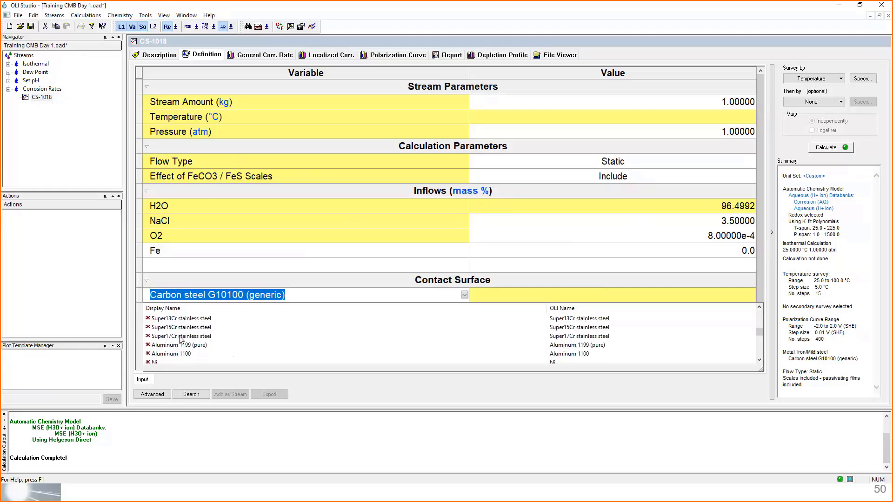
pyautogui.scroll(-1, 179, 342)
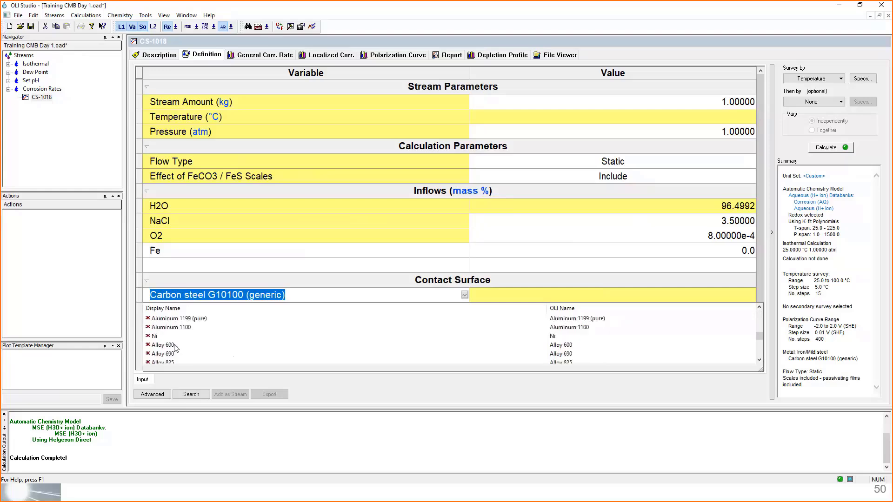
pyautogui.scroll(-1, 172, 346)
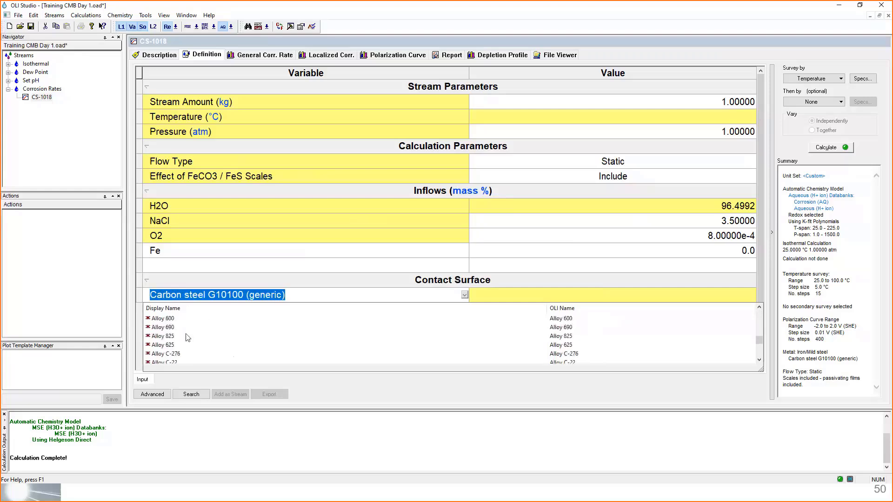
pyautogui.scroll(-2, 176, 342)
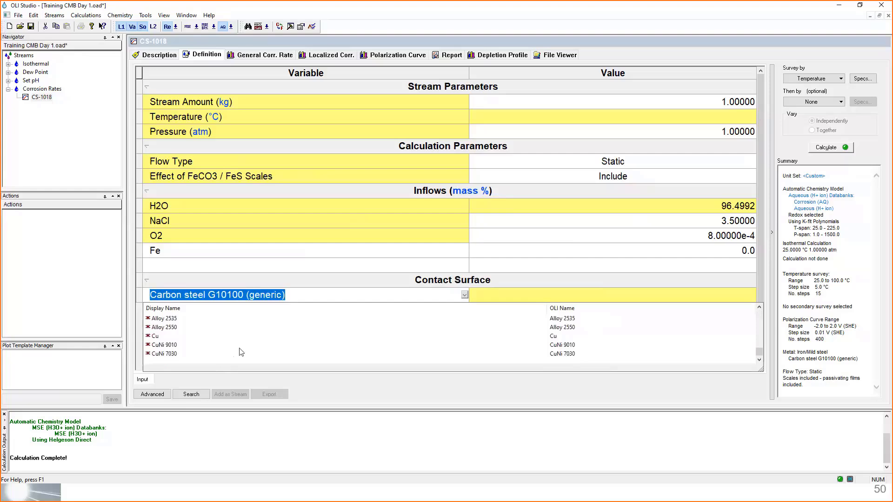
# - Set the contact surface of the CS-1018 calculation to Carbon steel 1018
pyautogui.scroll(10, 246, 340)
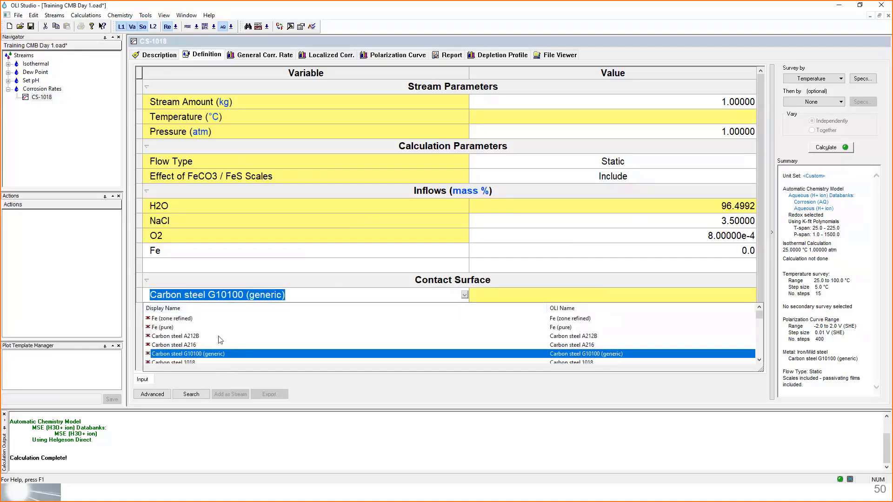
pyautogui.scroll(-1, 221, 340)
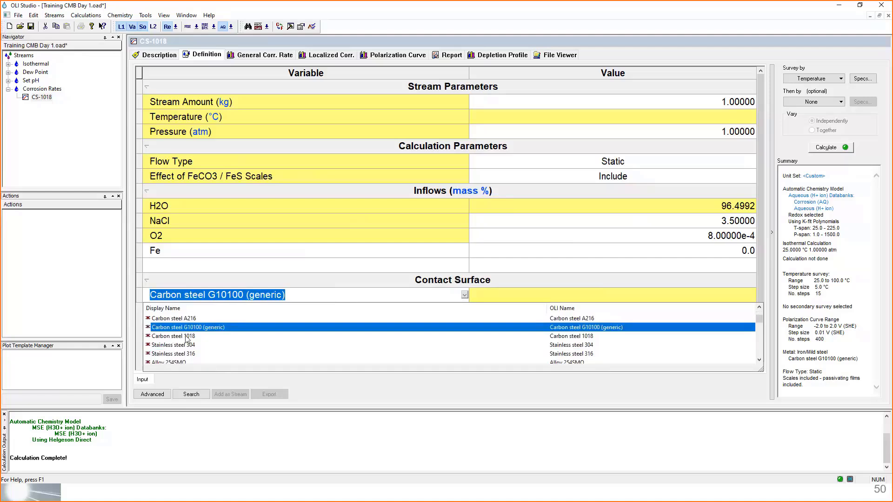
pyautogui.scroll(1, 166, 339)
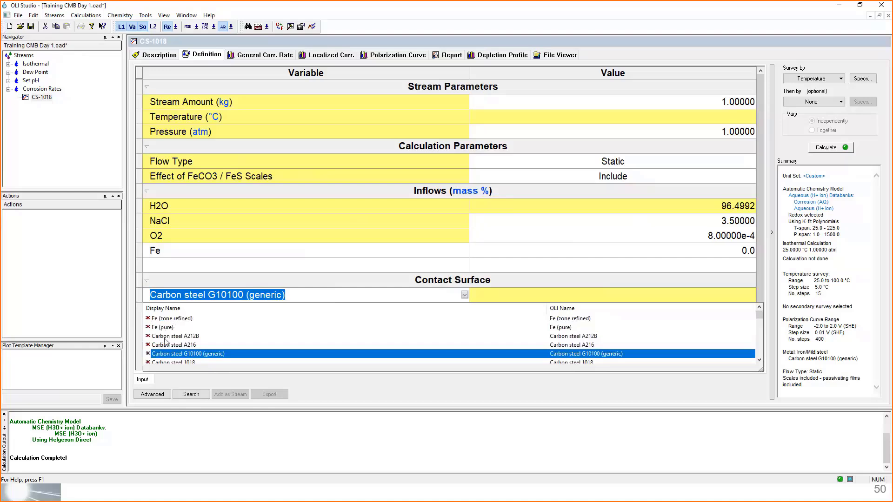
pyautogui.scroll(-1, 193, 357)
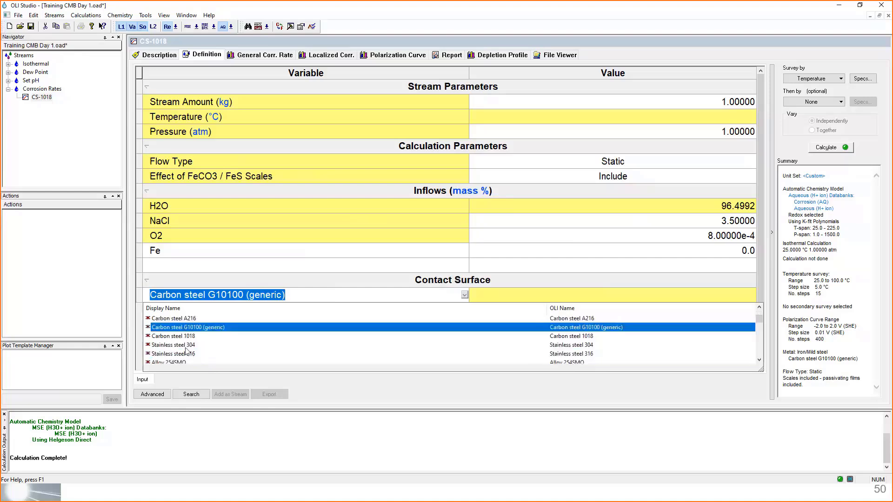
pyautogui.scroll(-1, 187, 348)
pyautogui.scroll(1, 186, 346)
pyautogui.scroll(1, 187, 347)
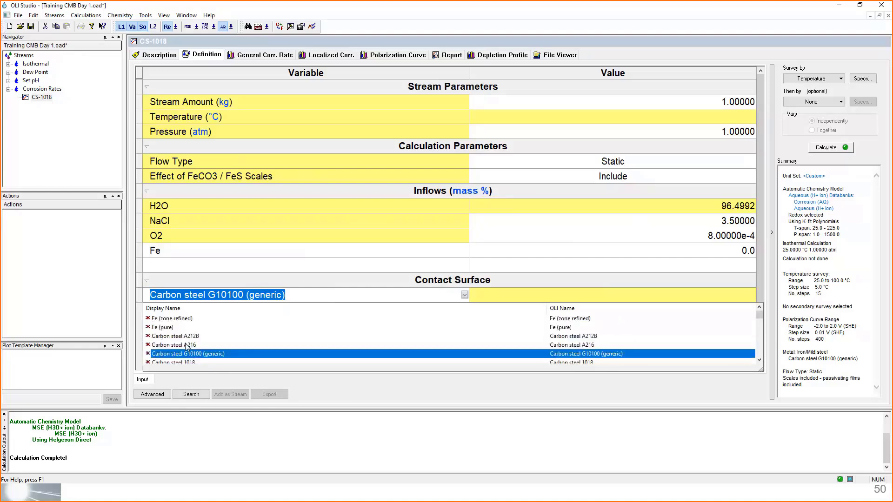
pyautogui.scroll(-1, 208, 333)
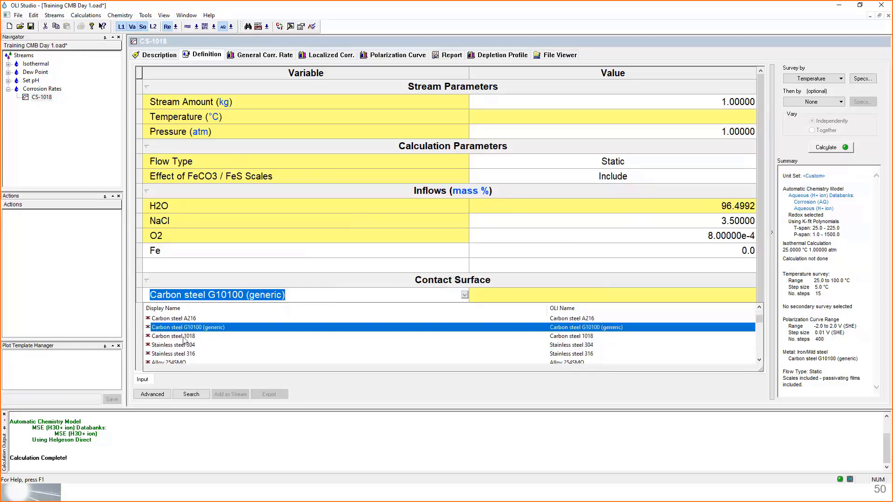
pyautogui.click(184, 336)
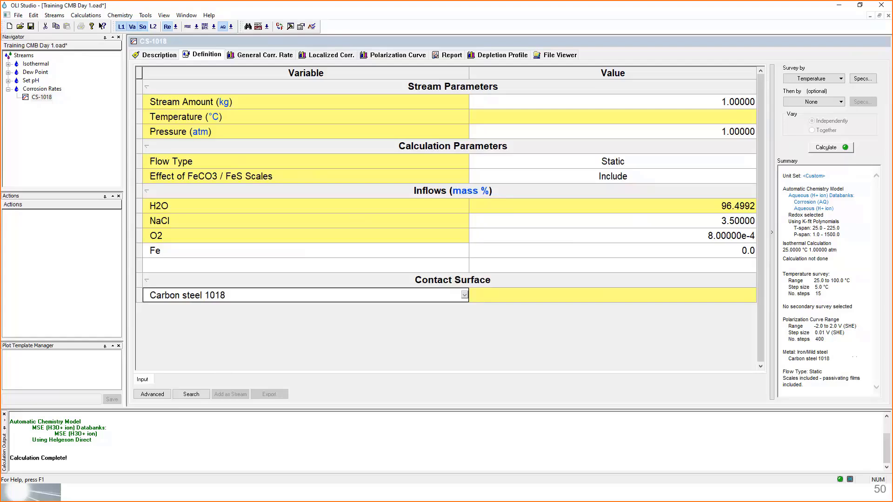
# - Set the survey type to Single Point Rate and run the CS-1018 calculation
pyautogui.click(794, 80)
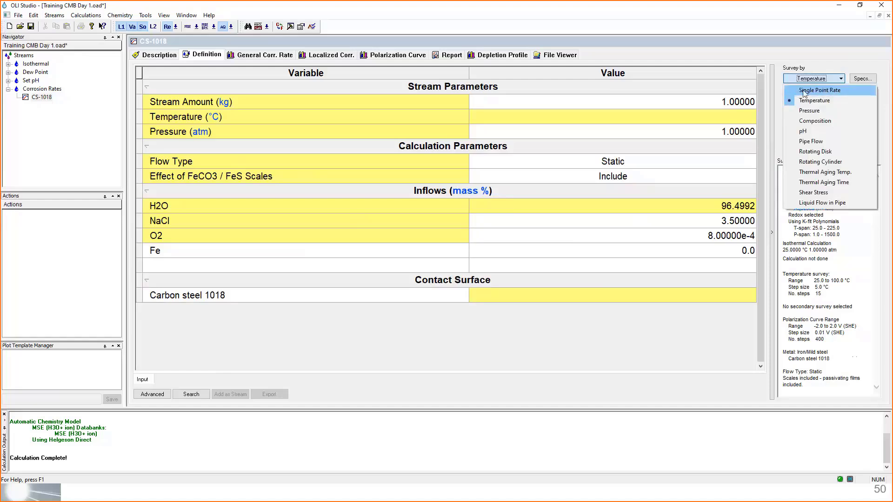
pyautogui.click(804, 91)
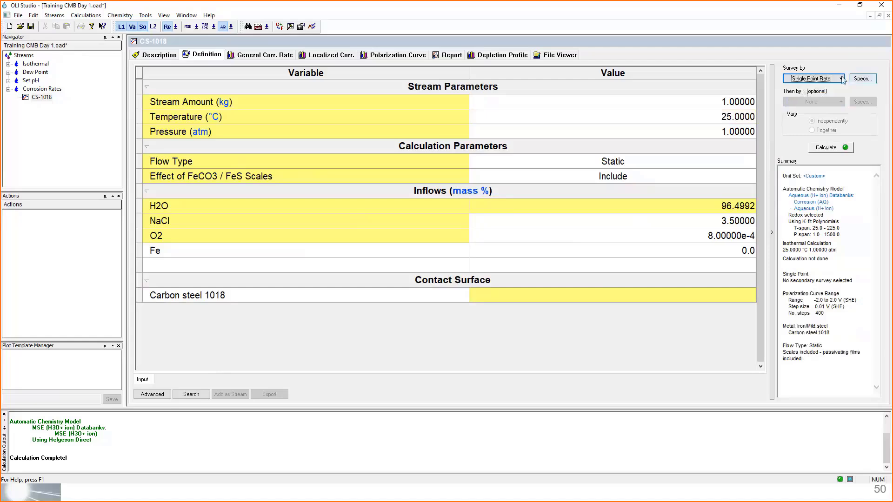
pyautogui.click(832, 148)
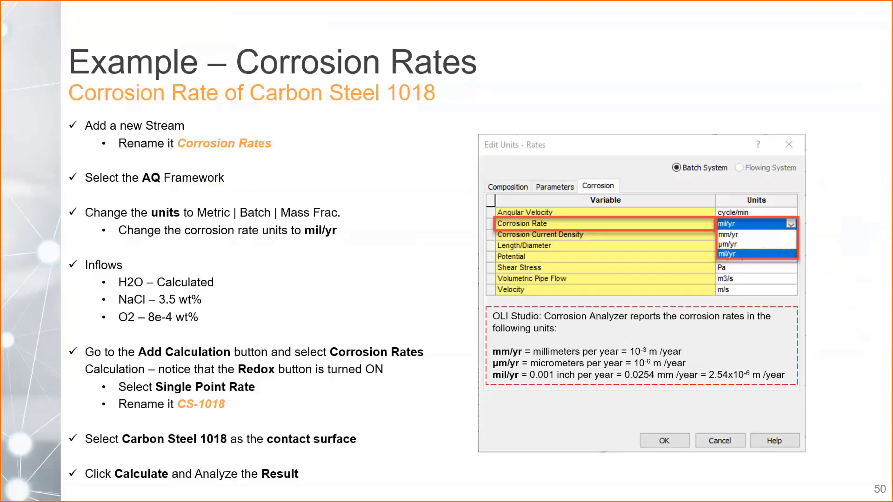
# - Look at the corrosion rates results overview slide in the presentation and return to OLI Studio
pyautogui.press('Right')
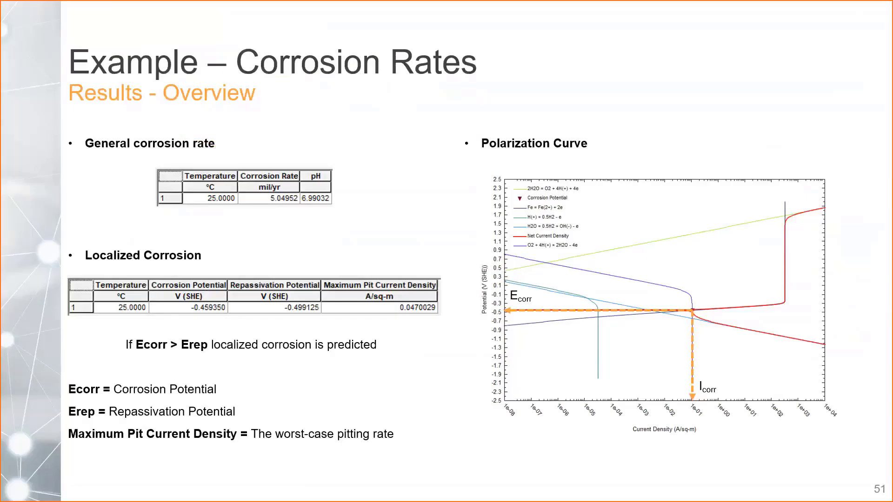
pyautogui.hotkey('alt', 'Tab')
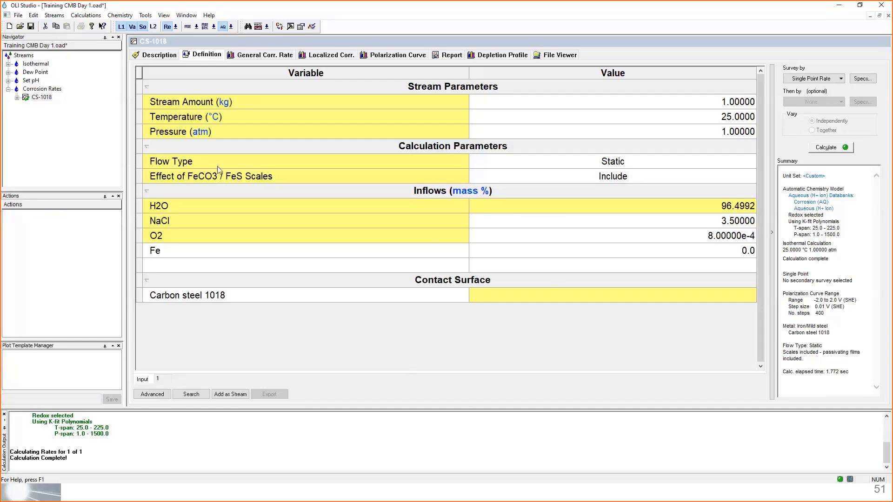
# - View the general corrosion rate plot and the localized corrosion plot of the CS-1018 results
pyautogui.moveTo(159, 239)
pyautogui.click(242, 60)
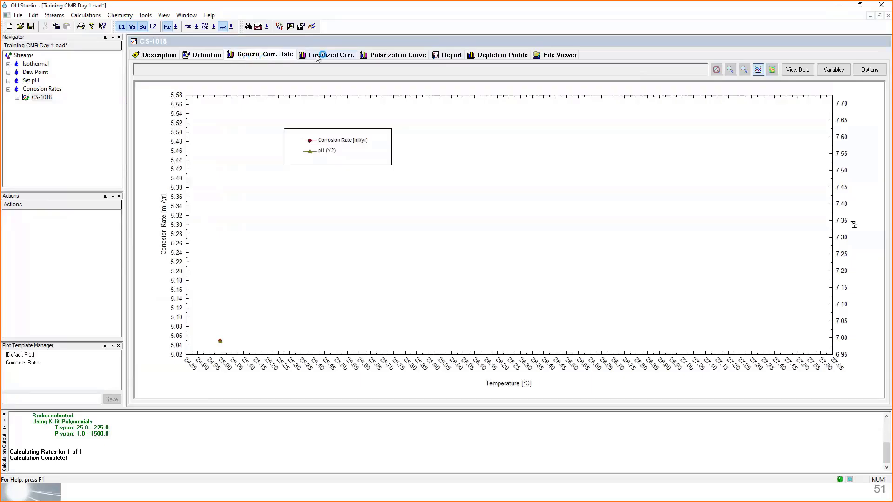
pyautogui.click(318, 57)
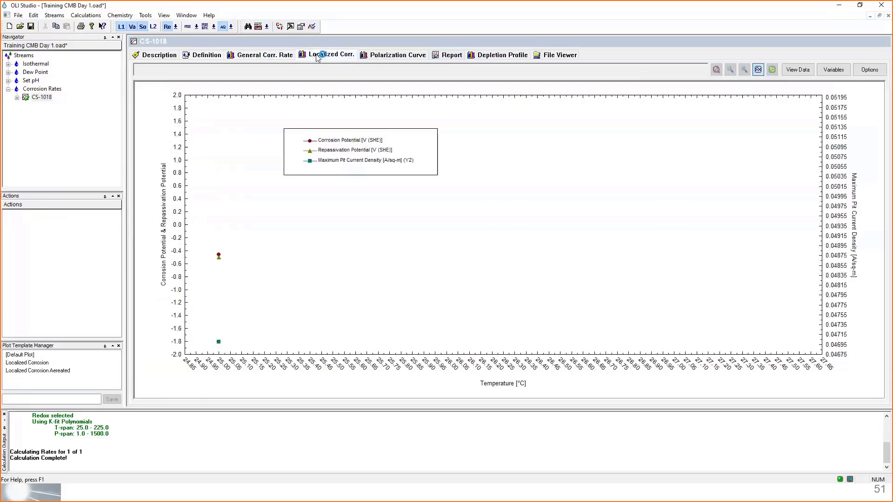
# - Show the polarization curve and move its legend to the upper-left corner of the plot area
pyautogui.click(396, 56)
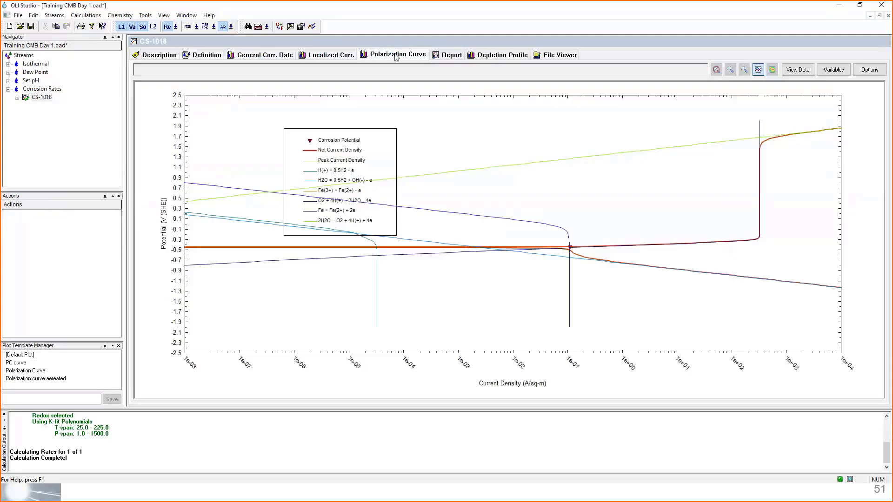
pyautogui.click(385, 155)
pyautogui.moveTo(385, 156); pyautogui.dragTo(290, 126)
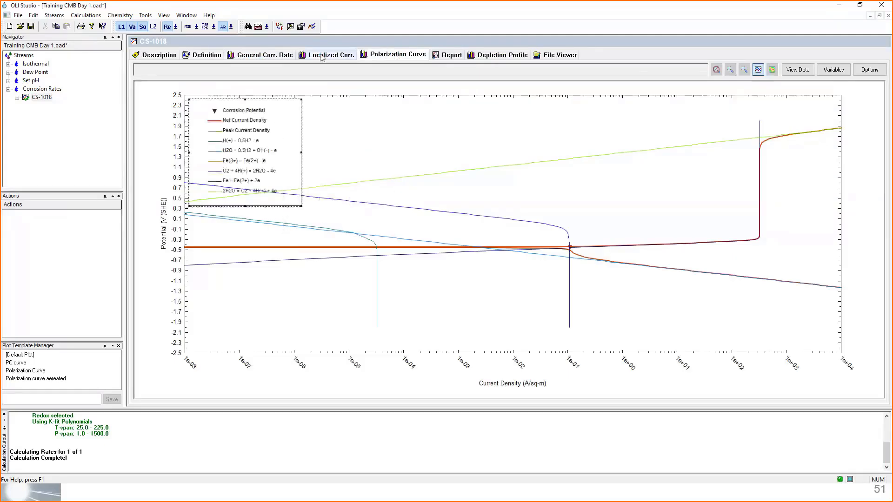
# - Move the general corrosion rate plot's legend to the upper-left corner of the plot area and display the results as an enlarged data table
pyautogui.click(264, 56)
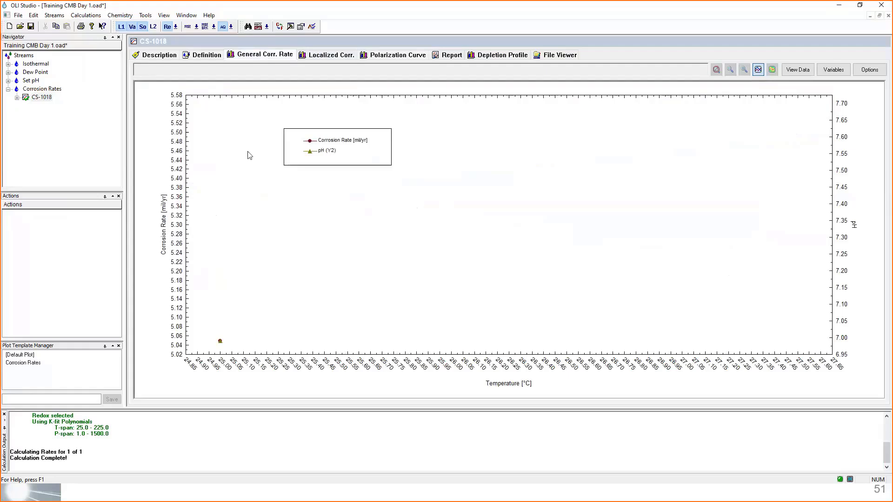
pyautogui.moveTo(298, 141); pyautogui.dragTo(210, 113)
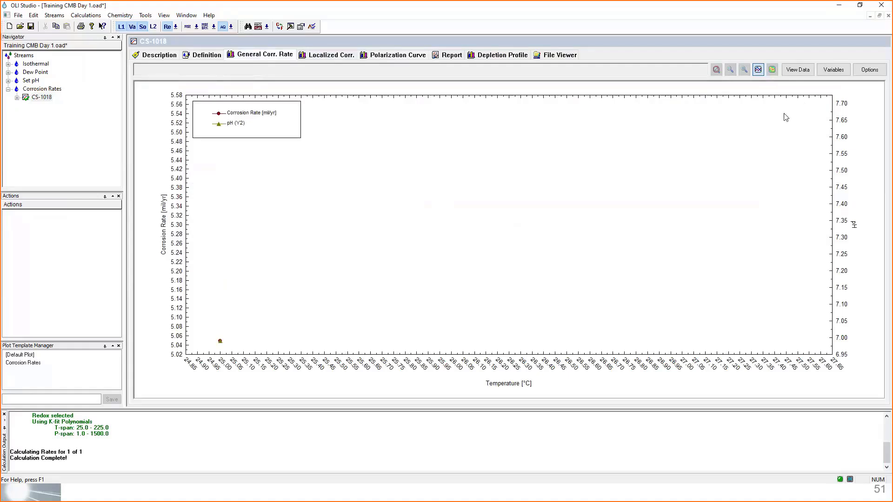
pyautogui.click(797, 71)
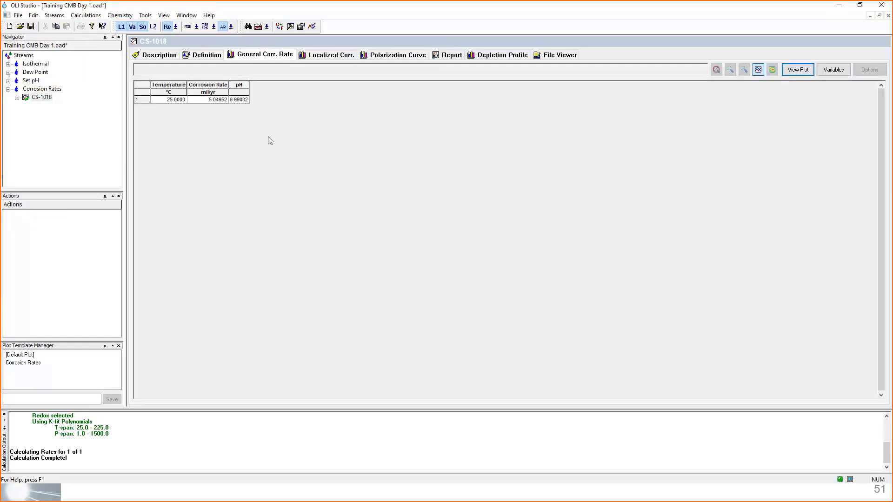
pyautogui.scroll(2, 261, 162)
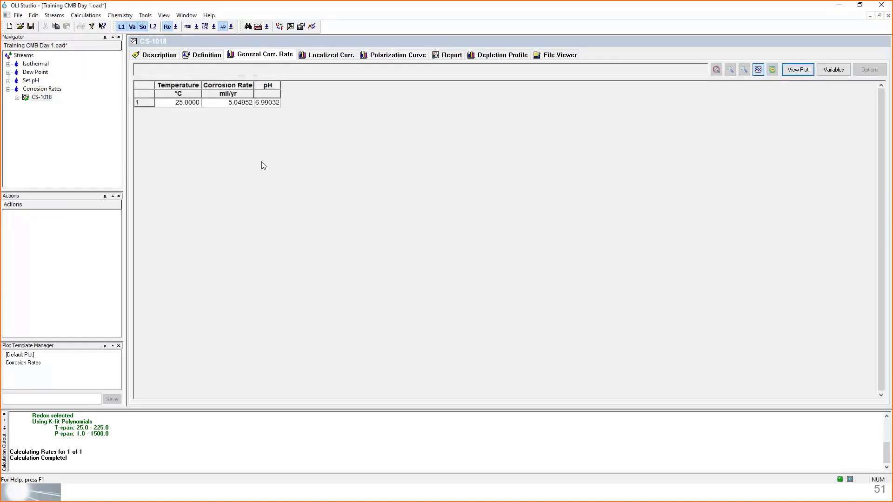
pyautogui.scroll(1, 263, 166)
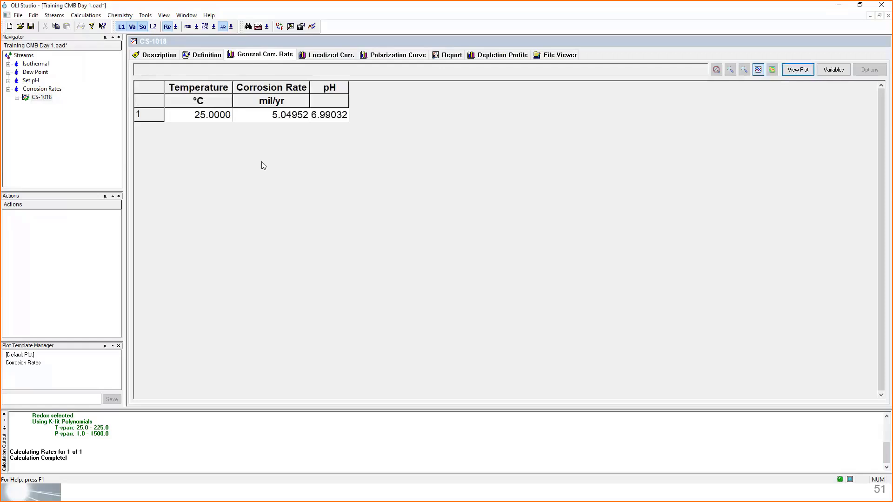
# - Display the localized corrosion results as a data table and widen the corrosion potential, repassivation potential and maximum pit current density columns
pyautogui.click(324, 56)
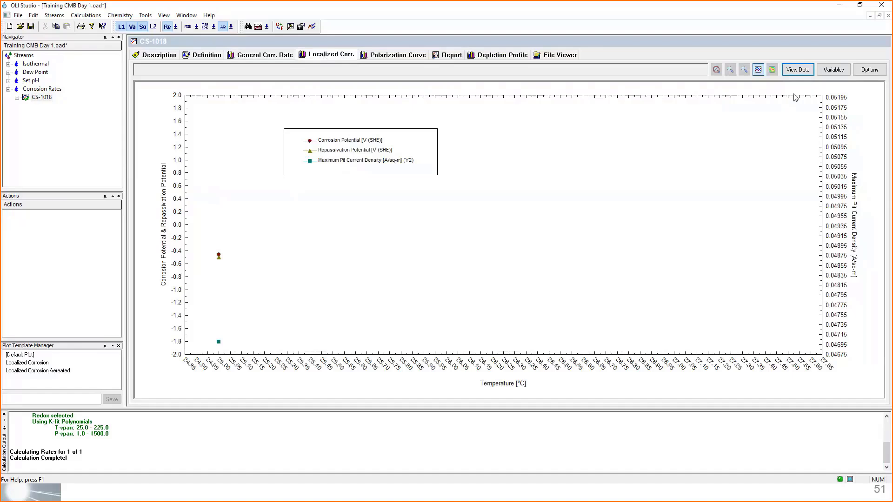
pyautogui.click(800, 70)
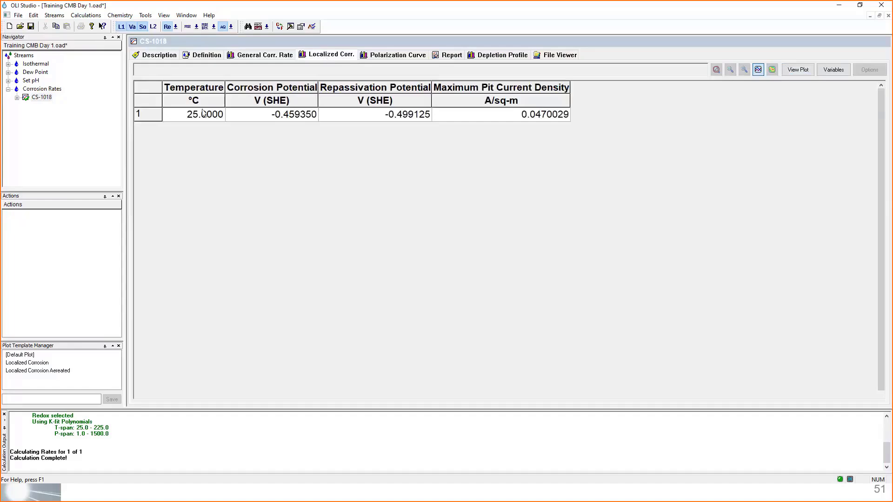
pyautogui.click(255, 89)
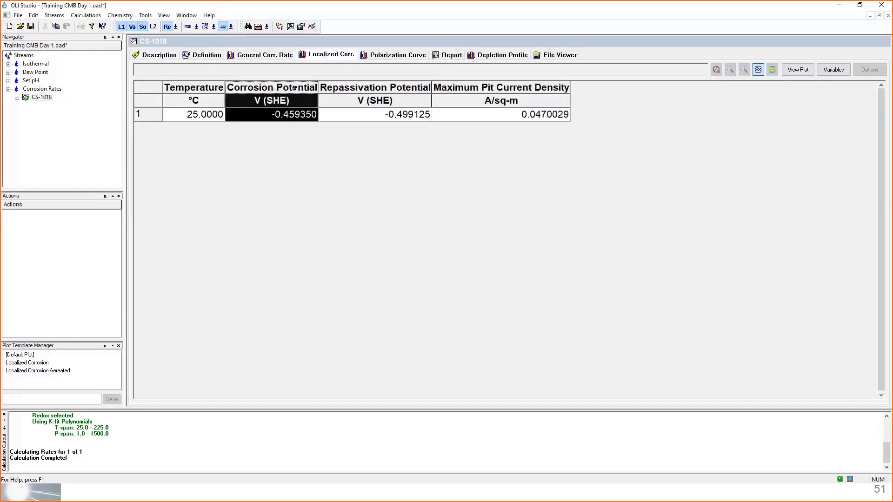
pyautogui.moveTo(319, 87); pyautogui.dragTo(342, 87)
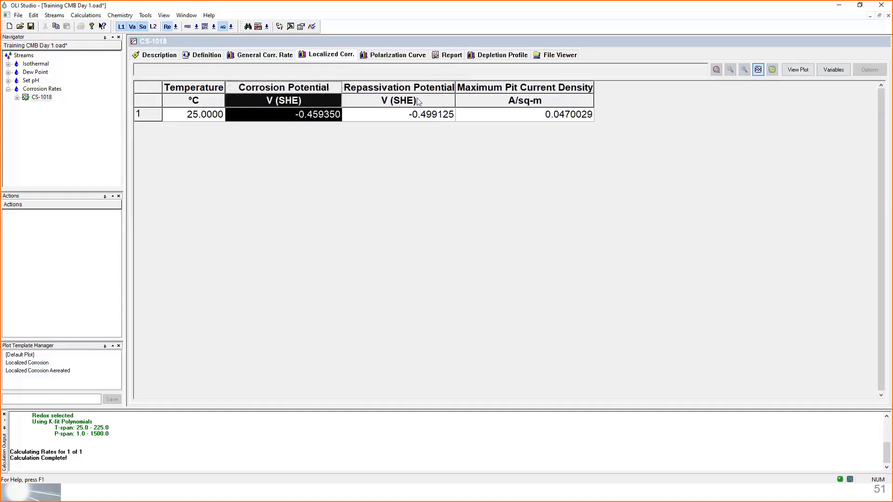
pyautogui.click(414, 87)
pyautogui.moveTo(455, 87); pyautogui.dragTo(477, 87)
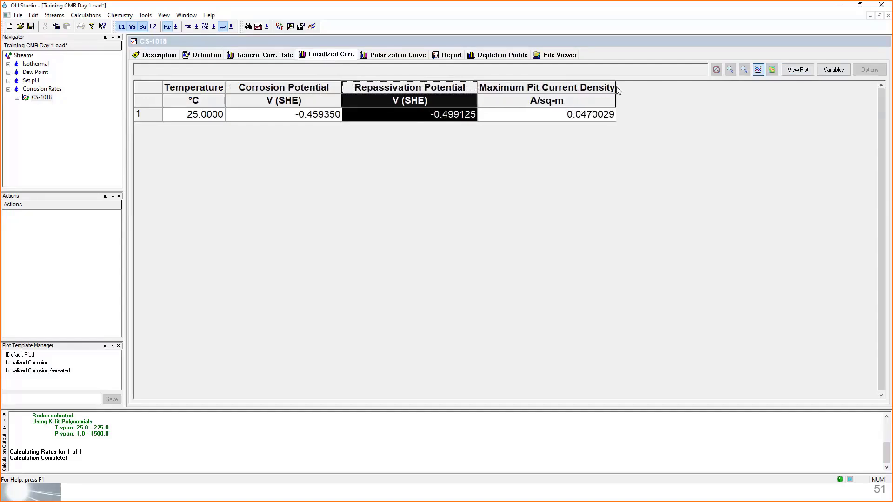
pyautogui.moveTo(616, 87); pyautogui.dragTo(635, 87)
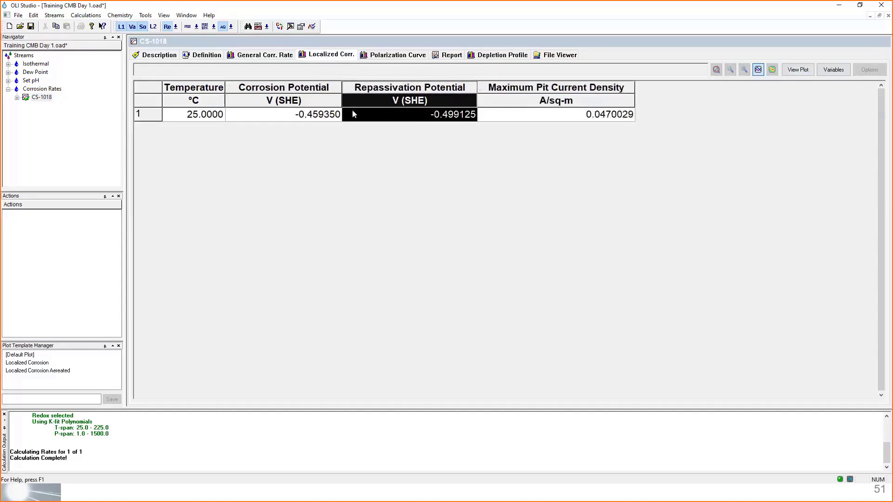
# - Compare the corrosion potential with the repassivation potential in the localized corrosion table and examine the maximum pit current density
pyautogui.click(292, 86)
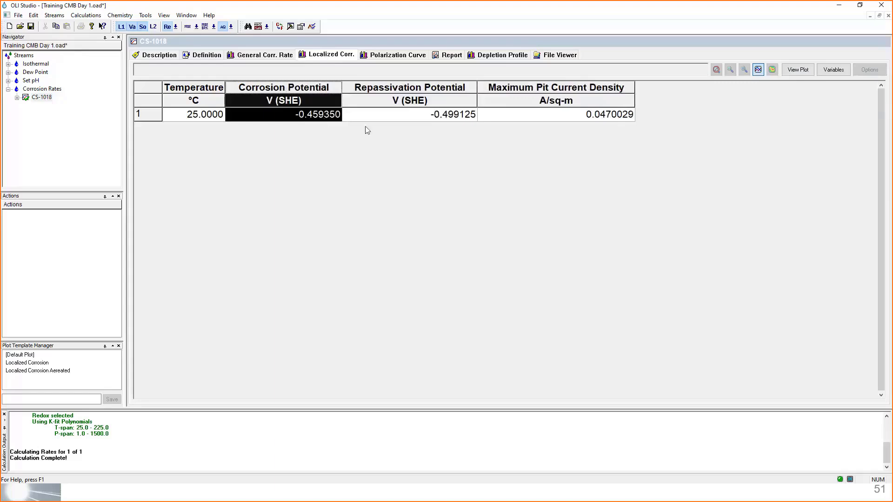
pyautogui.click(381, 87)
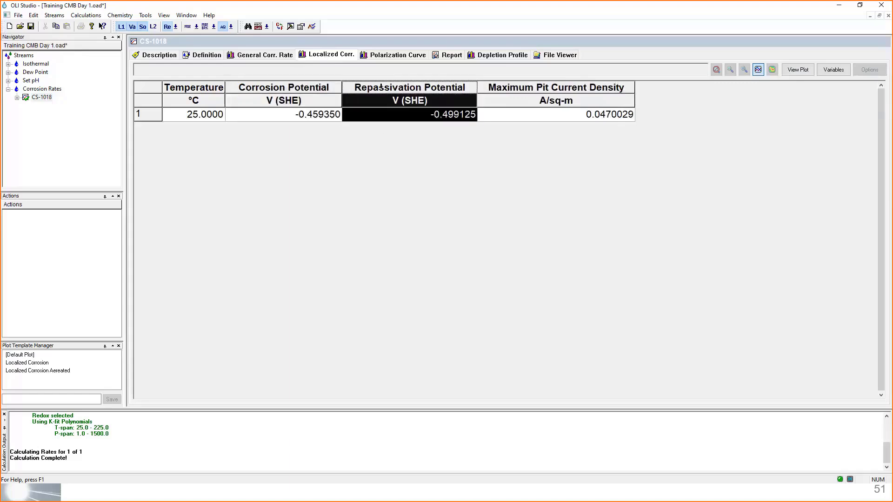
pyautogui.click(534, 84)
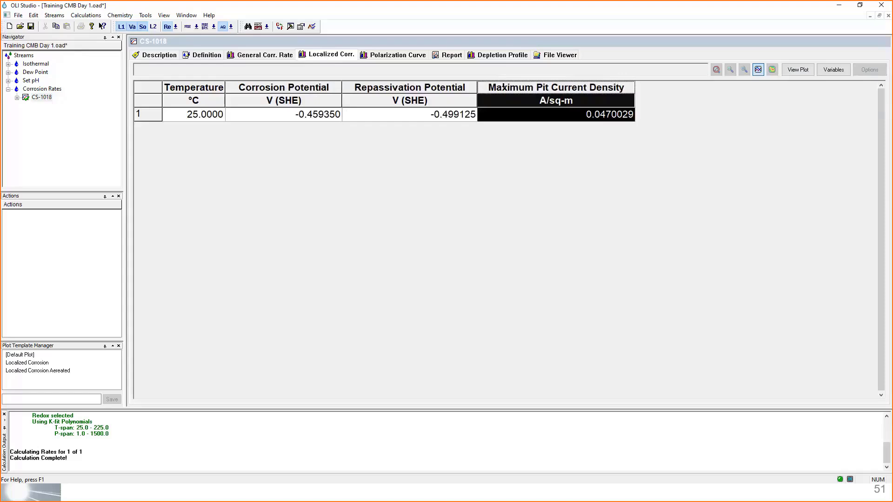
pyautogui.click(287, 87)
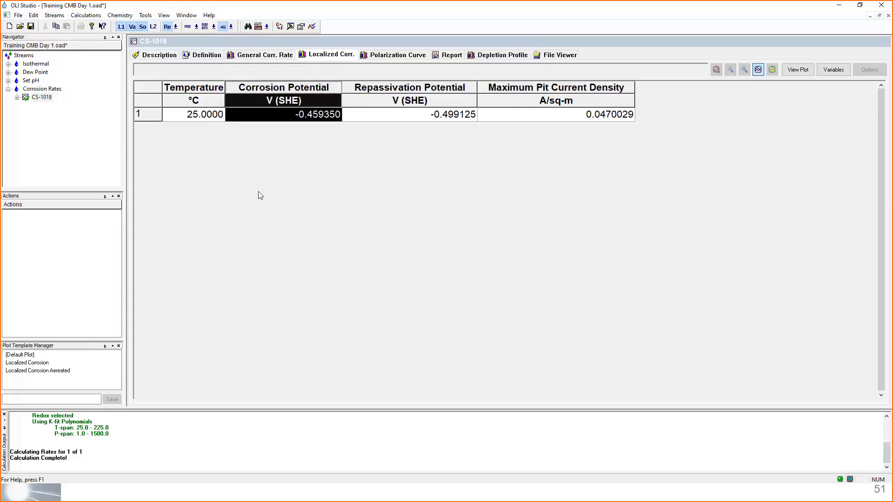
pyautogui.click(288, 124)
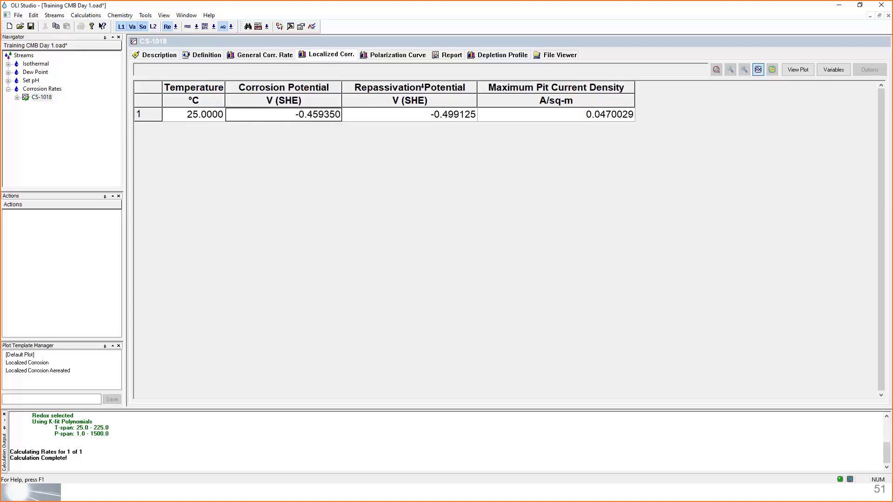
pyautogui.click(409, 87)
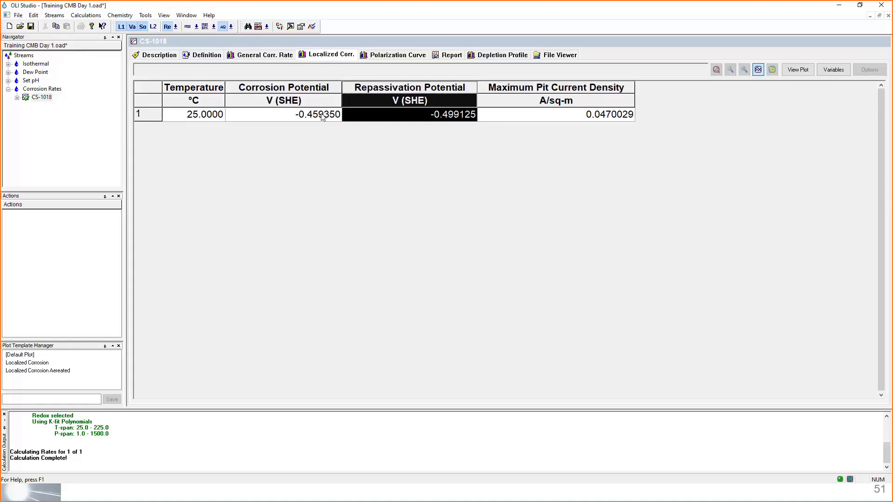
pyautogui.click(493, 103)
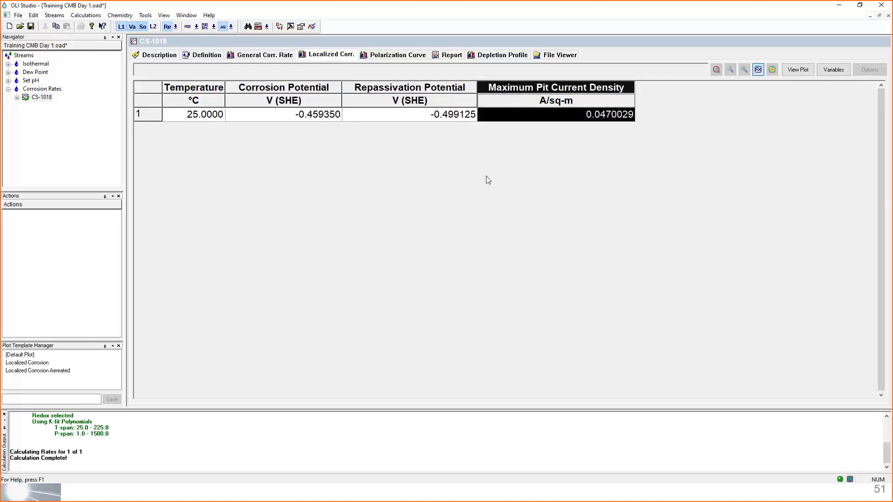
pyautogui.click(412, 87)
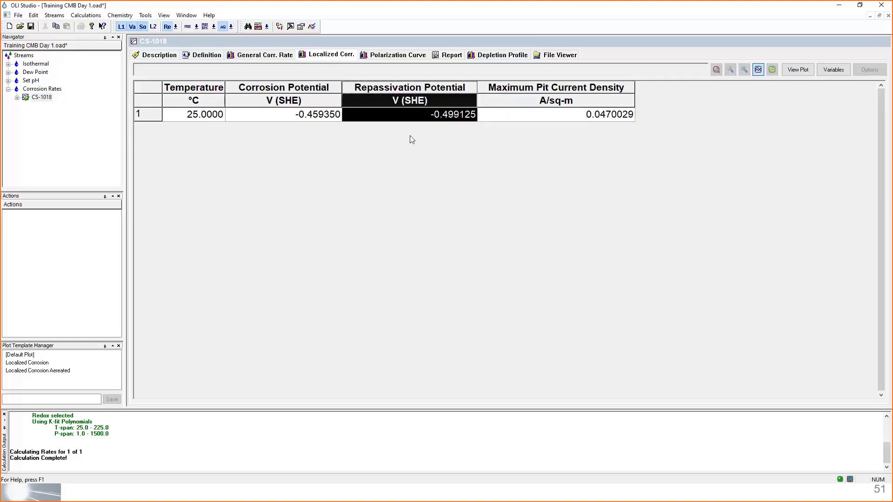
pyautogui.click(413, 122)
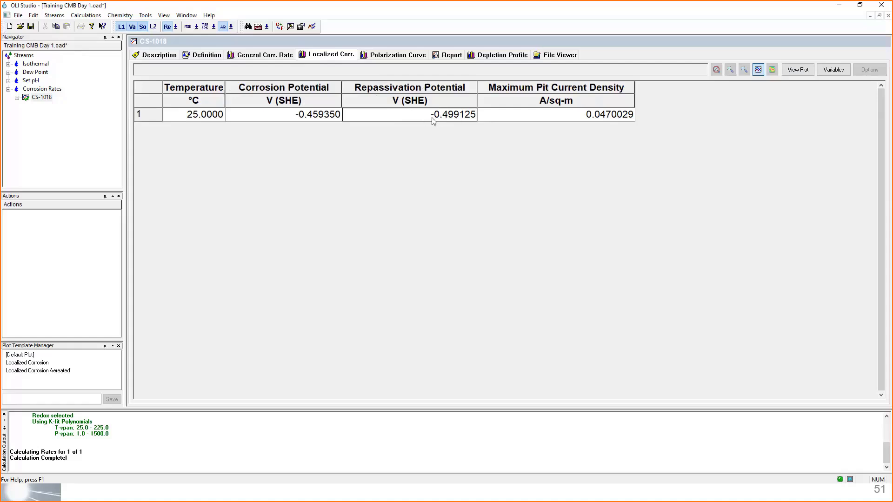
pyautogui.click(313, 119)
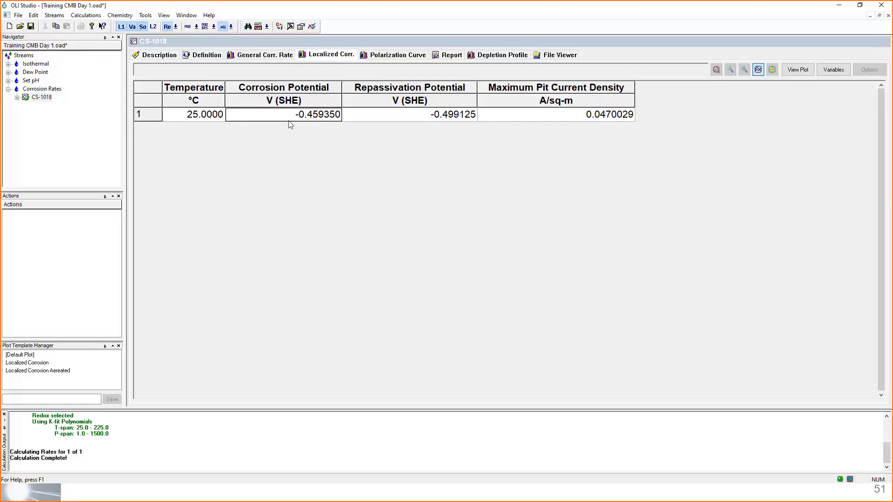
pyautogui.click(439, 114)
pyautogui.click(339, 117)
pyautogui.click(347, 117)
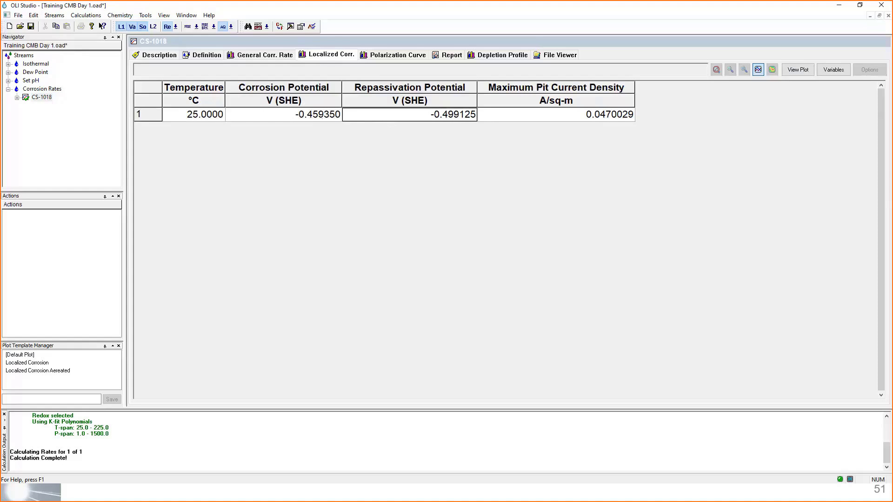
# - Check the localized corrosion definitions on the presentation's results overview slide, then return to OLI Studio and examine the maximum pit current density
pyautogui.hotkey('alt', 'Tab')
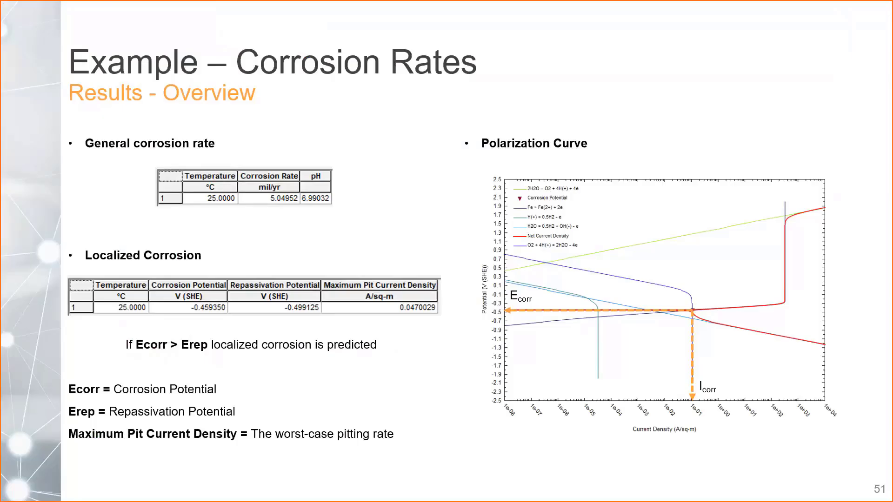
pyautogui.hotkey('alt', 'Tab')
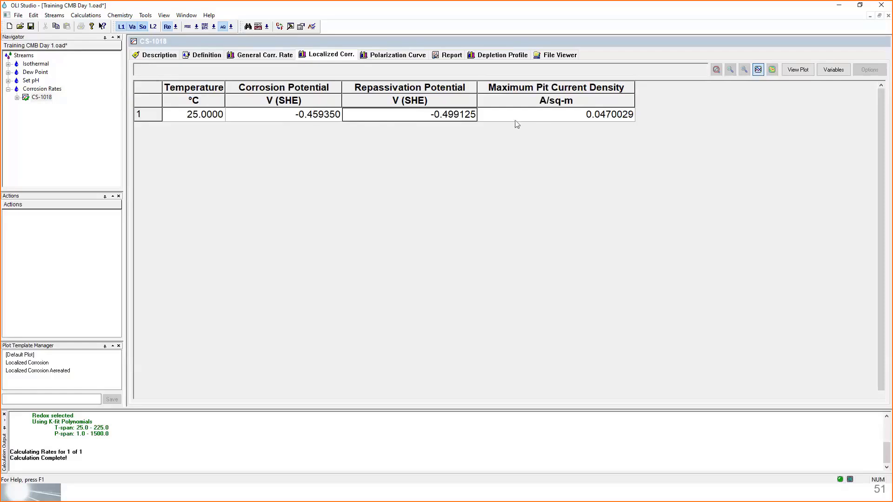
pyautogui.click(509, 88)
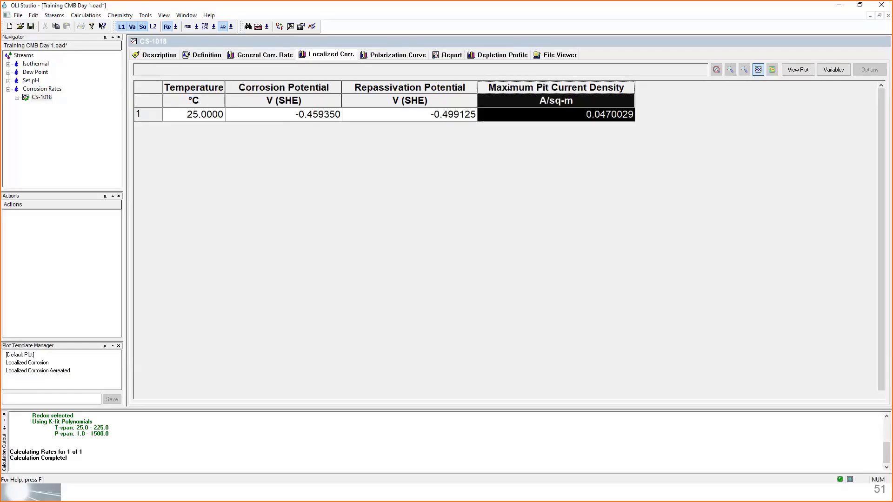
pyautogui.click(522, 124)
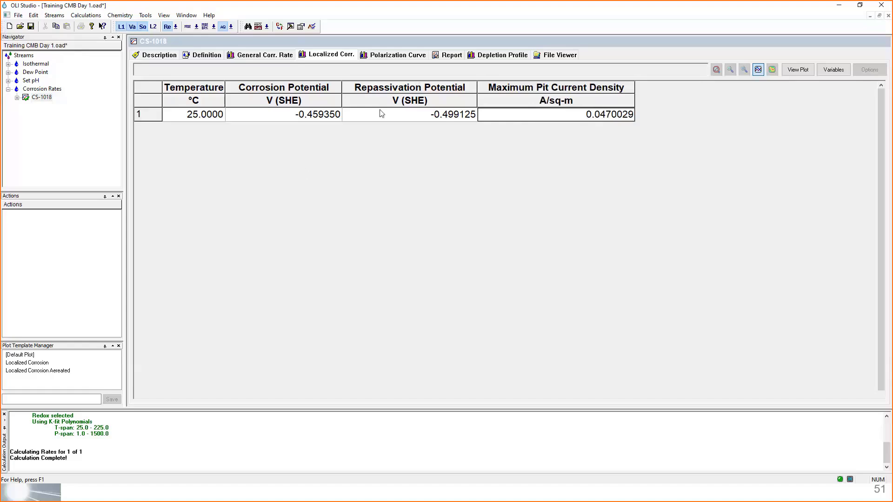
# - Show the polarization curve and clear all half-reactions from the plotted data, keeping the data selection dialog clear of the curves
pyautogui.click(379, 56)
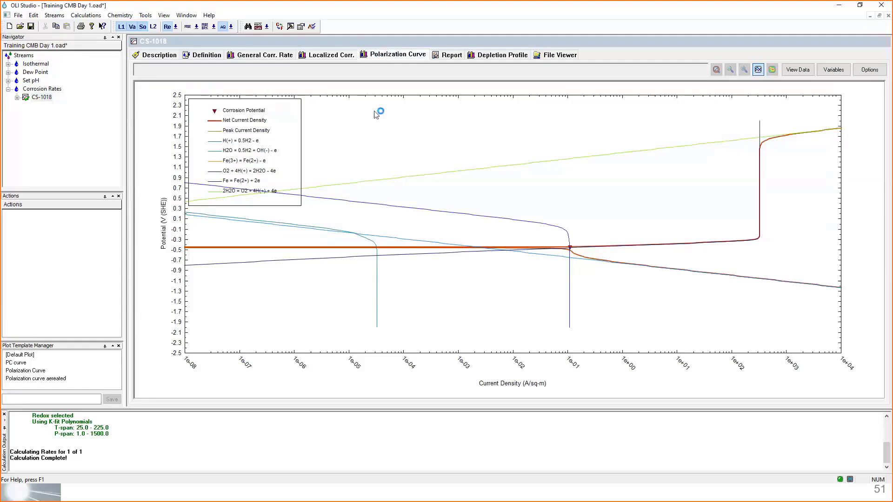
pyautogui.click(235, 200)
pyautogui.moveTo(840, 134)
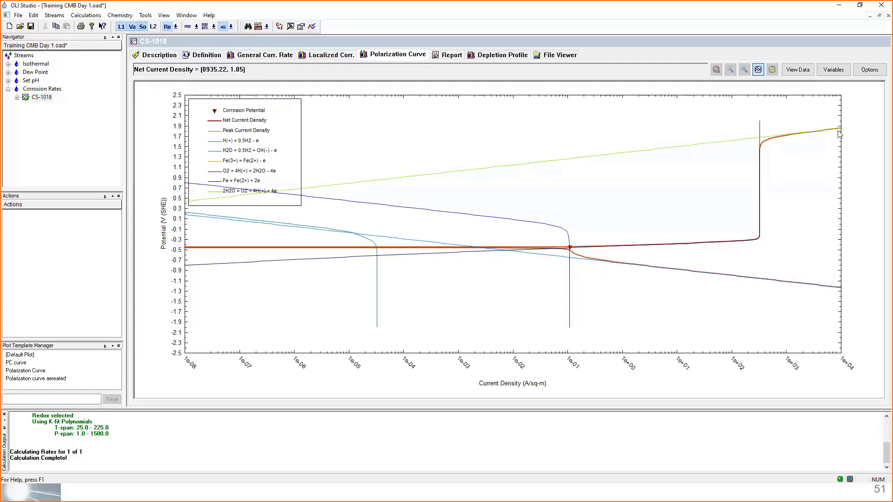
pyautogui.click(832, 71)
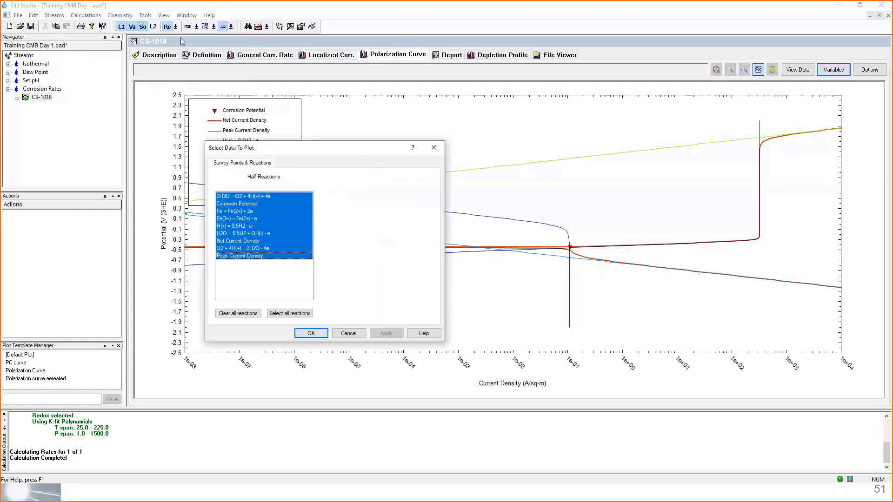
pyautogui.moveTo(261, 148); pyautogui.dragTo(61, 11)
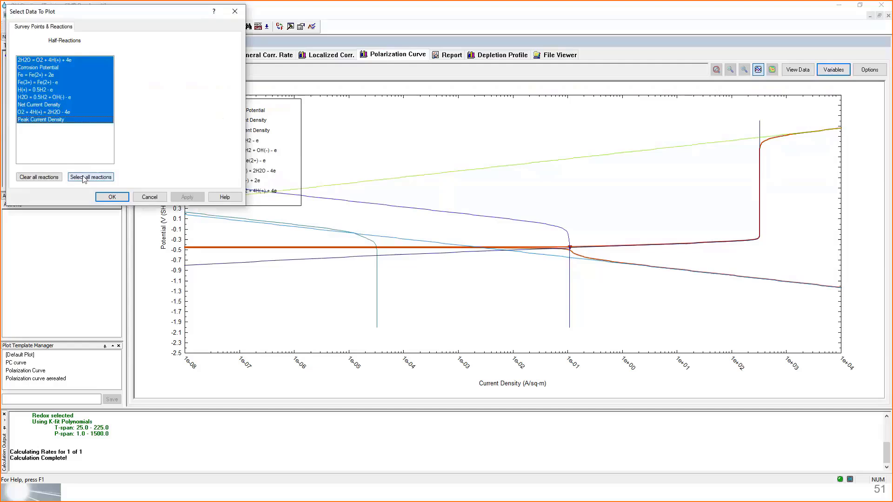
pyautogui.click(55, 177)
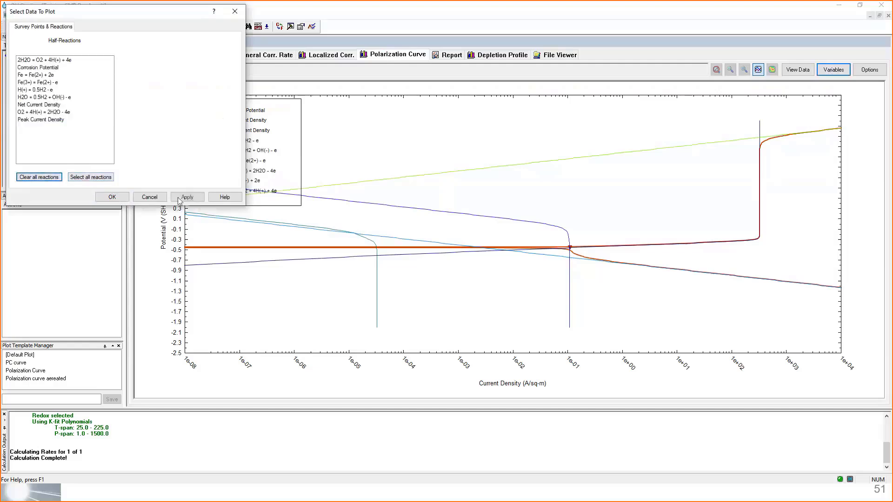
pyautogui.click(184, 198)
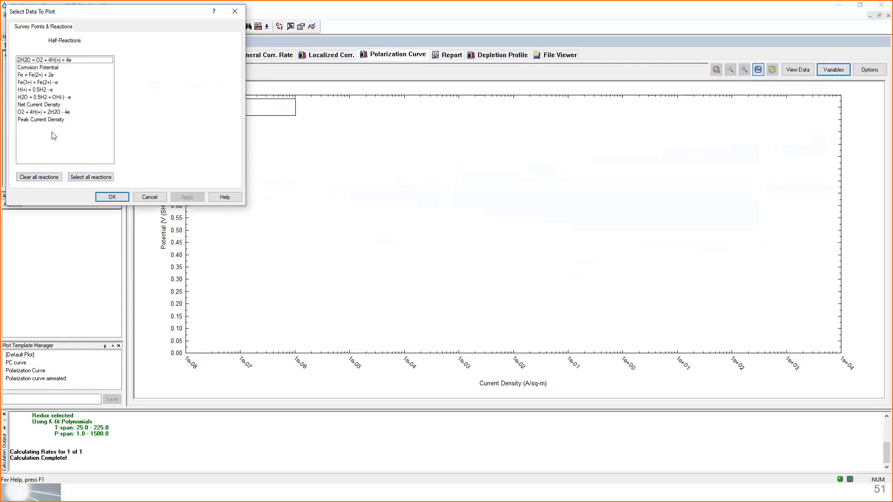
# - Plot the half-reactions Fe = Fe(2+) + 2e, H(+) = 0.5H2 - e and H2O = 0.5H2 + OH(-) - e one at a time
pyautogui.click(45, 77)
pyautogui.click(189, 201)
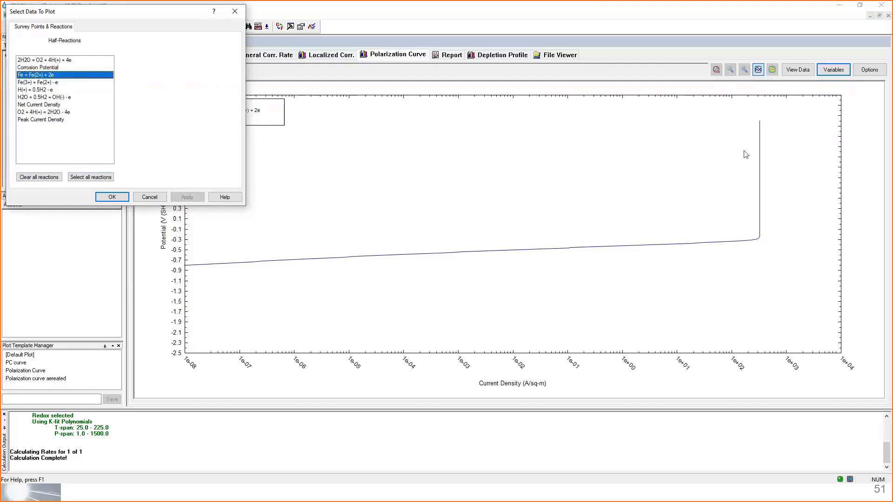
pyautogui.click(47, 89)
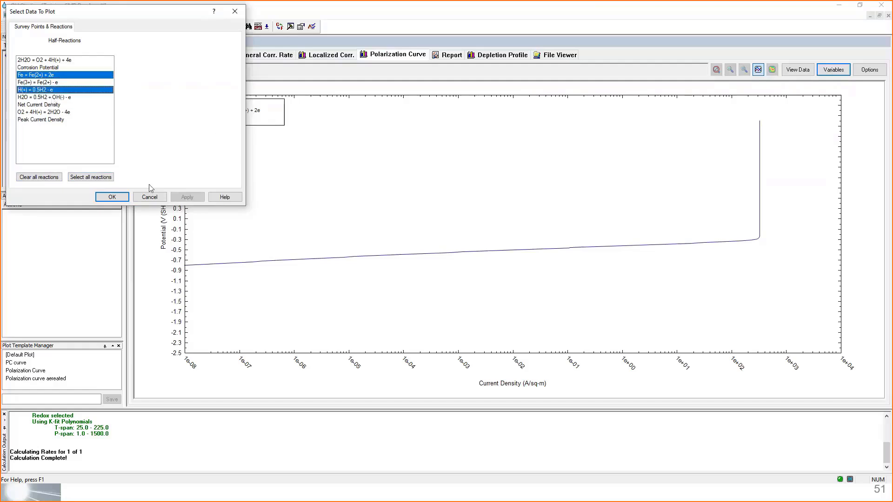
pyautogui.click(187, 196)
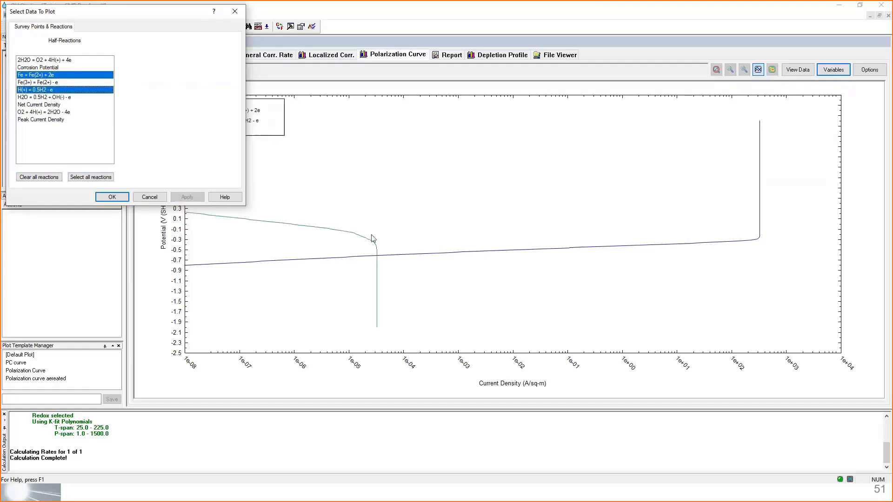
pyautogui.click(56, 99)
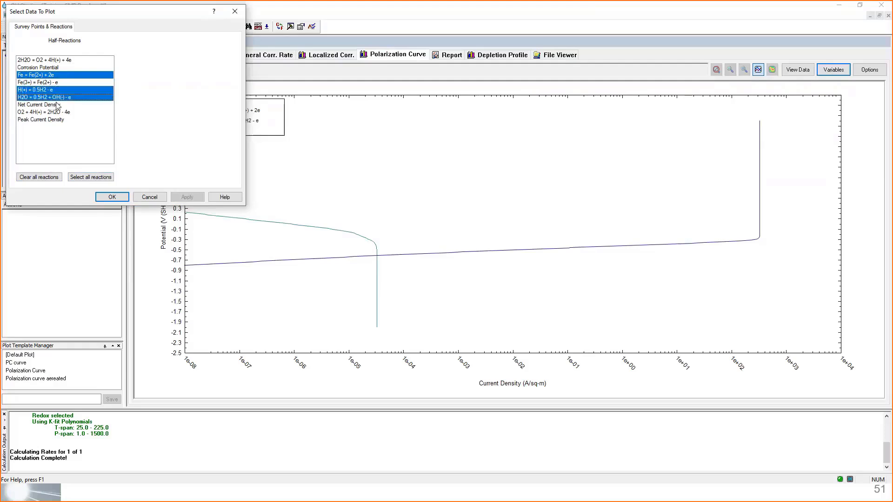
pyautogui.click(187, 198)
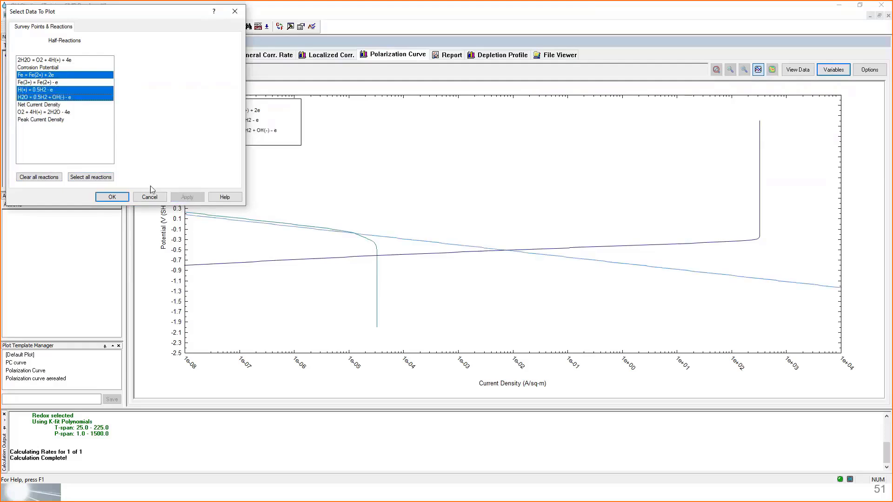
# - Add the half-reactions O2 + 4H(+) = 2H2O - 4e and 2H2O = O2 + 4H(+) + 4e to the polarization plot one at a time
pyautogui.click(47, 112)
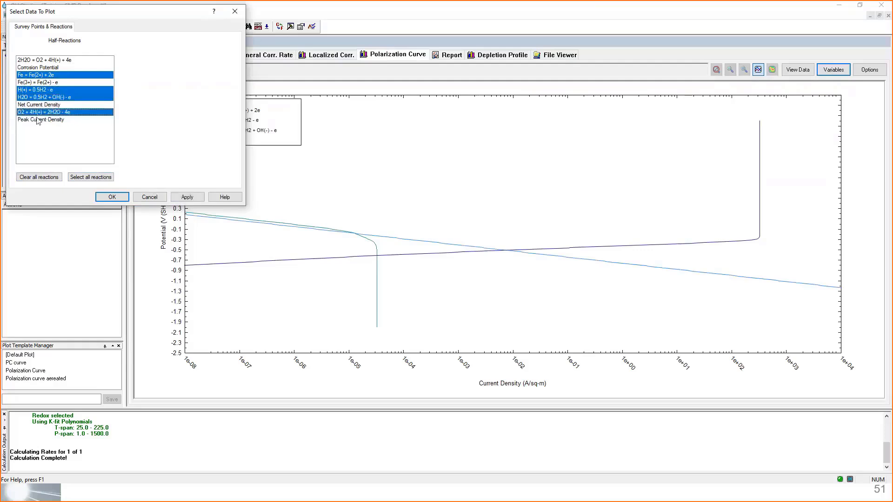
pyautogui.click(187, 197)
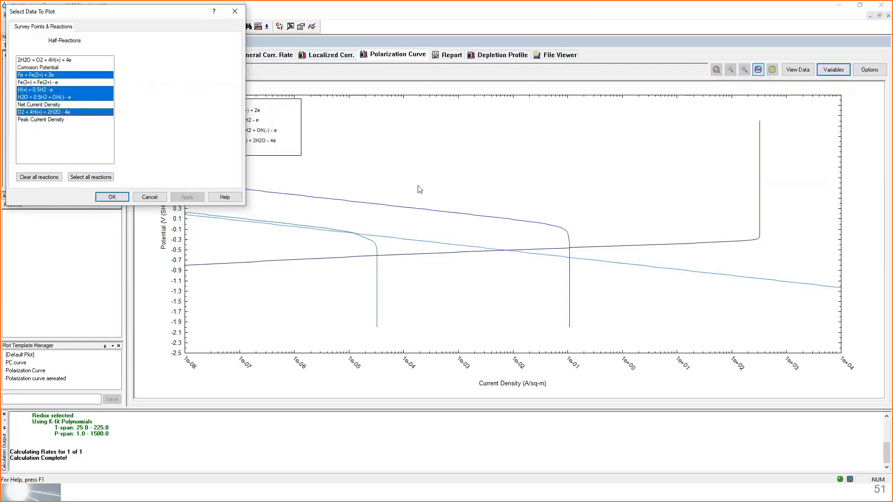
pyautogui.click(51, 60)
pyautogui.click(187, 197)
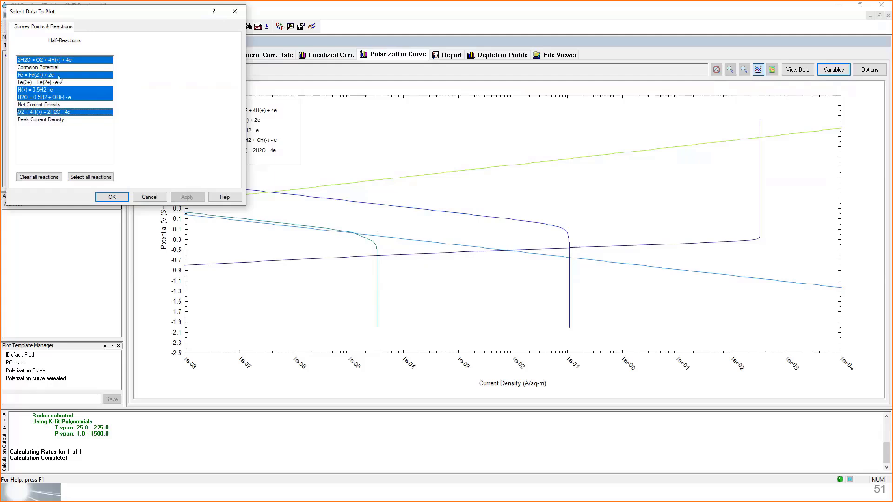
# - Plot the Net Current Density and the Corrosion Potential as well, and examine the corrosion potential point on the polarization curve
pyautogui.click(52, 105)
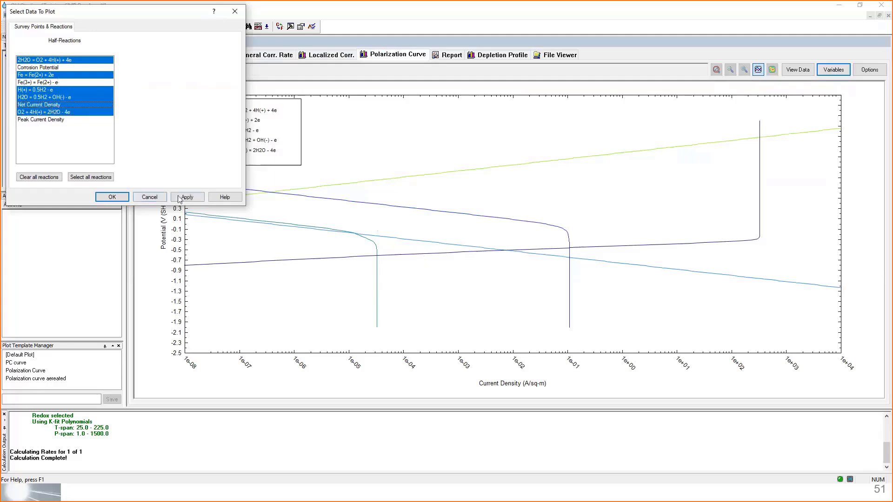
pyautogui.click(196, 200)
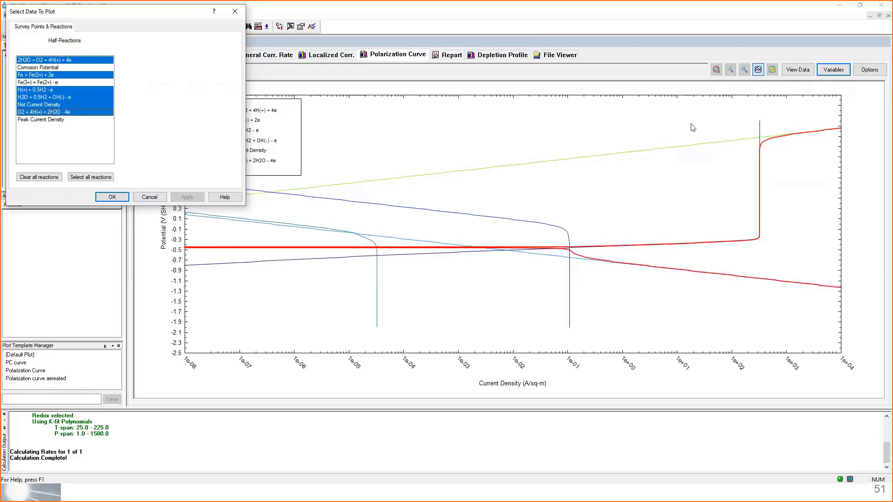
pyautogui.click(67, 68)
pyautogui.click(191, 198)
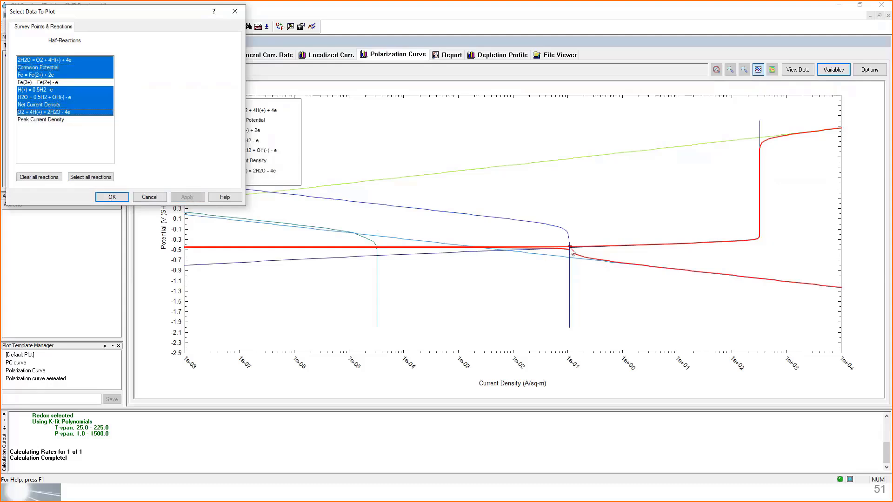
pyautogui.click(112, 198)
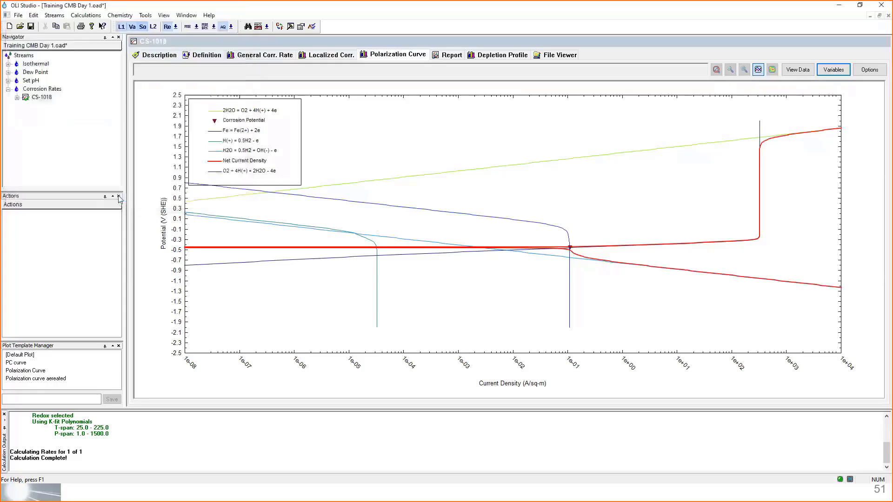
pyautogui.click(572, 251)
pyautogui.moveTo(571, 253)
# - Change the contact surface in the CS-1018 definition to Stainless steel 304
pyautogui.click(202, 55)
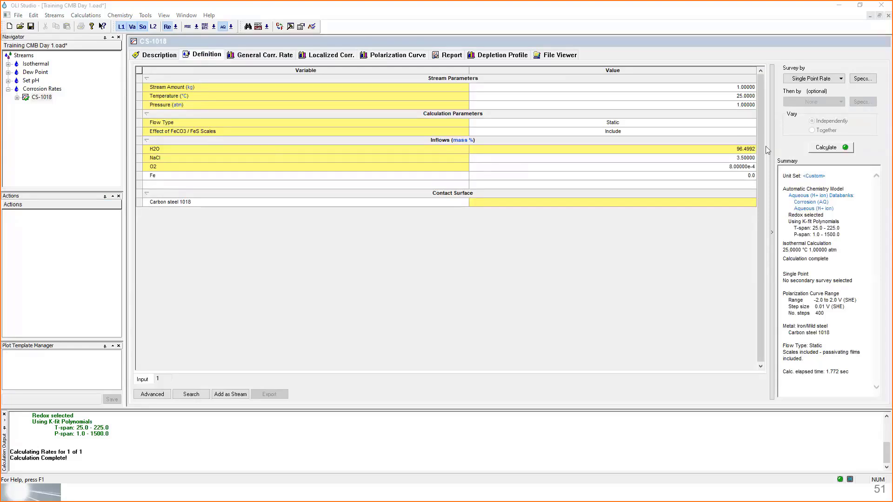
pyautogui.click(42, 97)
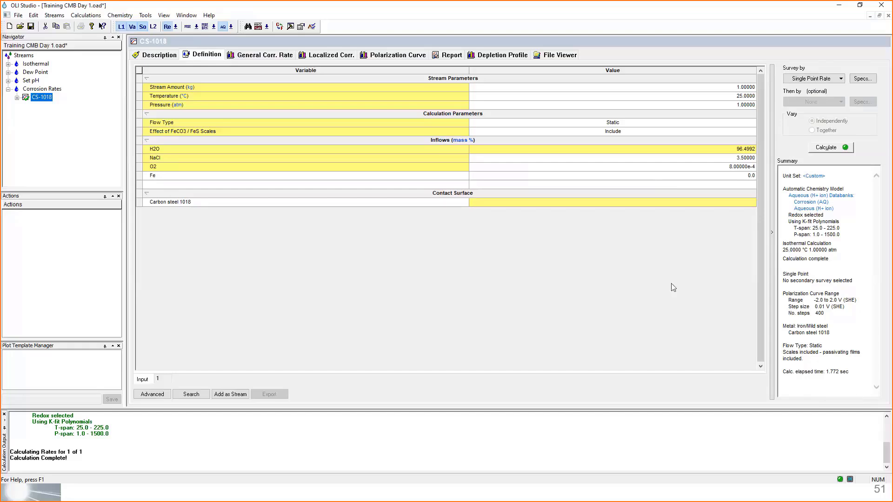
pyautogui.click(461, 205)
pyautogui.click(461, 205)
pyautogui.click(194, 252)
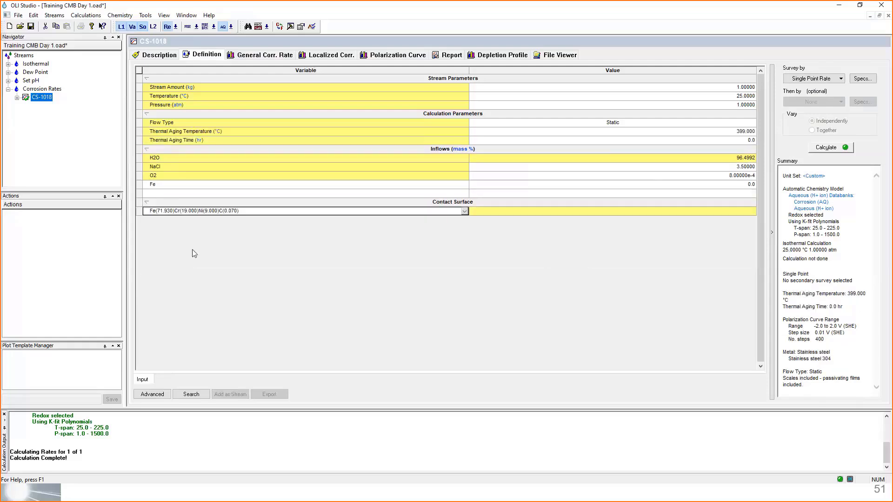
# - Set the contact surface back to Carbon steel 1018 and recalculate the corrosion rates
pyautogui.click(464, 212)
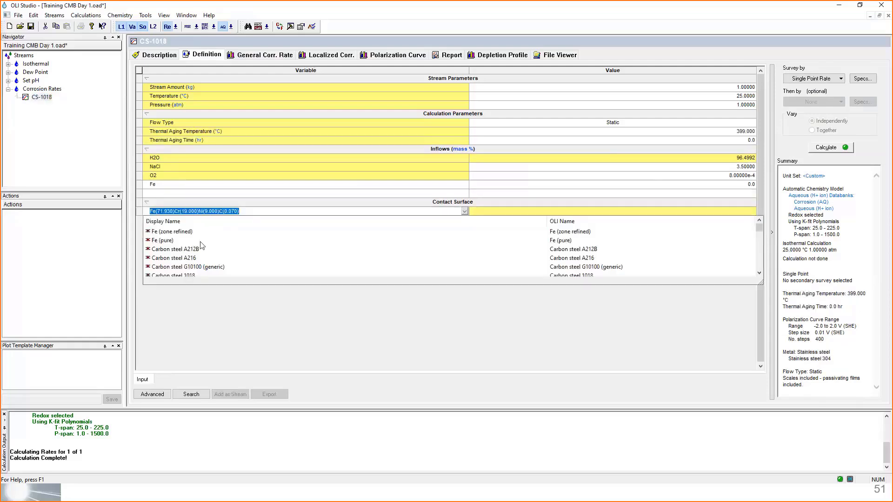
pyautogui.scroll(-3, 196, 249)
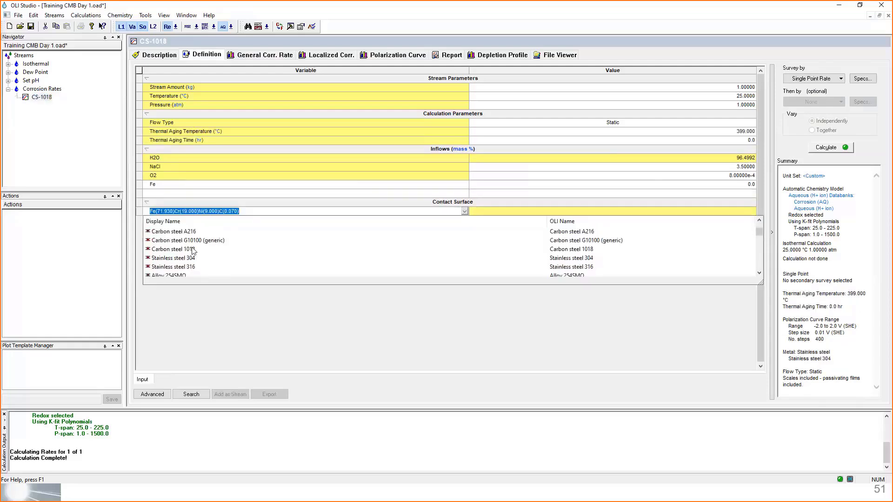
pyautogui.click(193, 250)
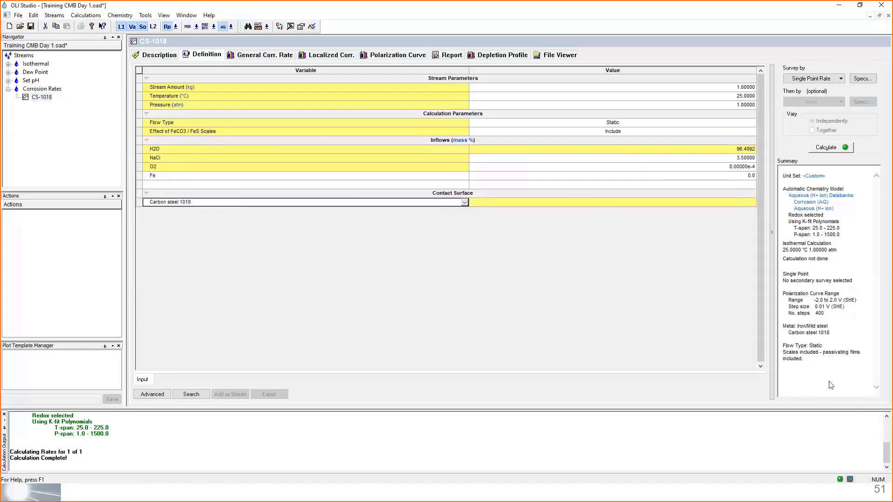
pyautogui.click(832, 149)
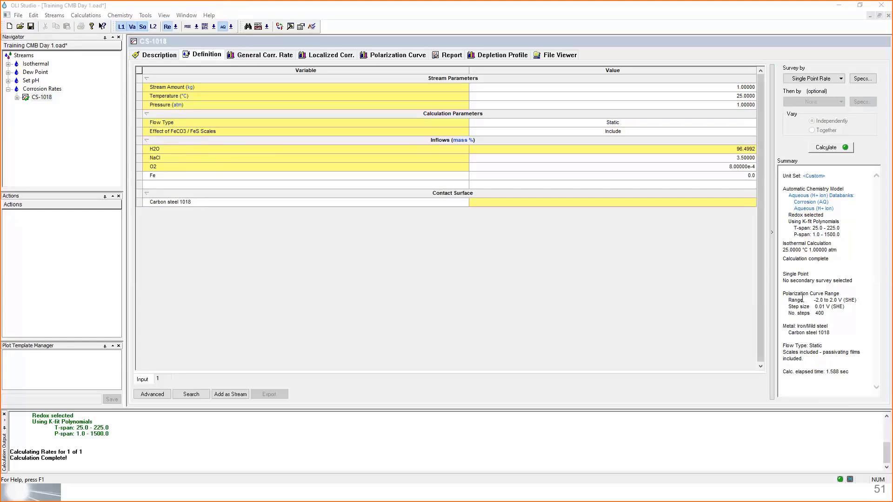
# - Show the polarization curve of CS-1018 again and add Peak Current Density to the plotted data
pyautogui.click(662, 273)
pyautogui.click(376, 56)
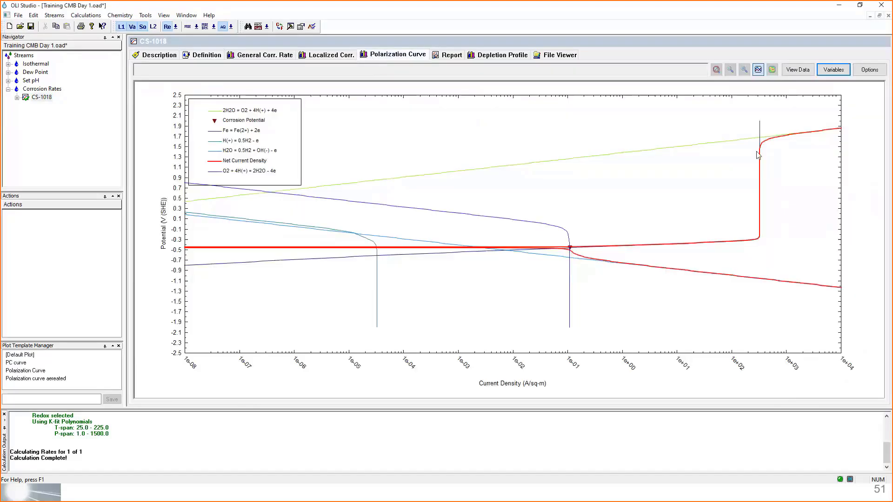
pyautogui.click(825, 69)
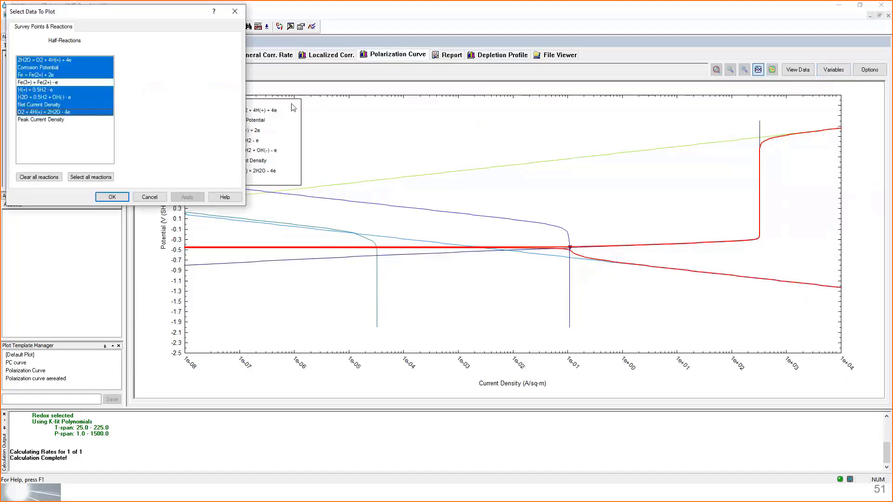
pyautogui.click(30, 121)
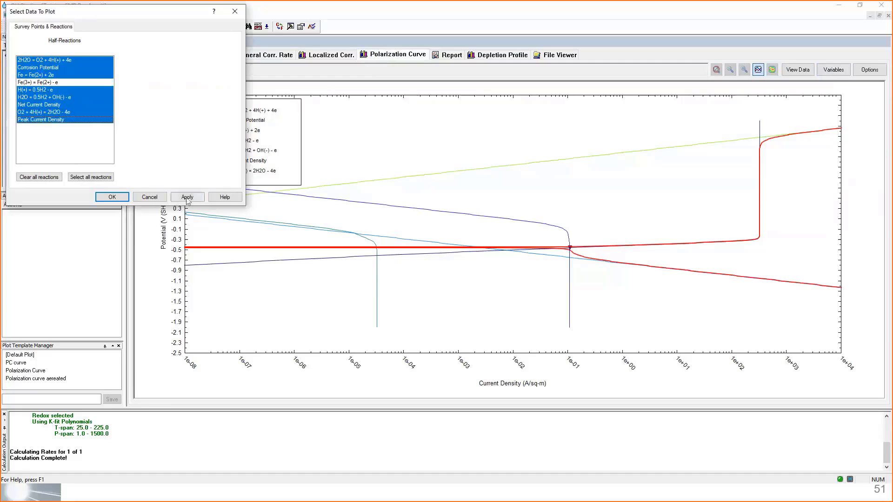
pyautogui.click(191, 198)
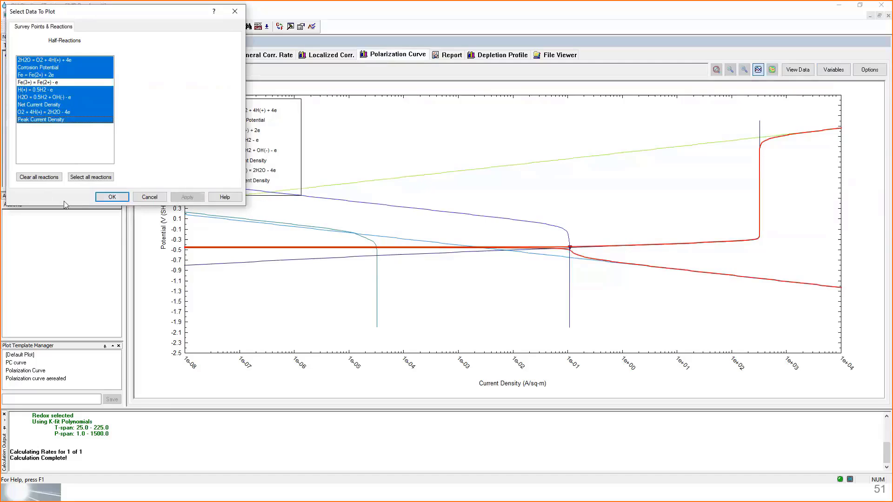
# - Clear all reactions from the plot and show only Fe = Fe(2+) + 2e and Peak Current Density
pyautogui.click(41, 177)
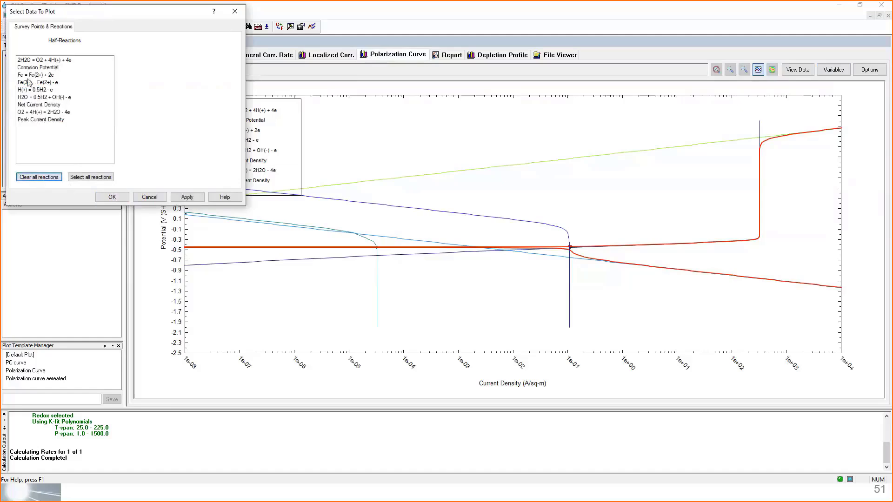
pyautogui.click(28, 75)
pyautogui.click(39, 120)
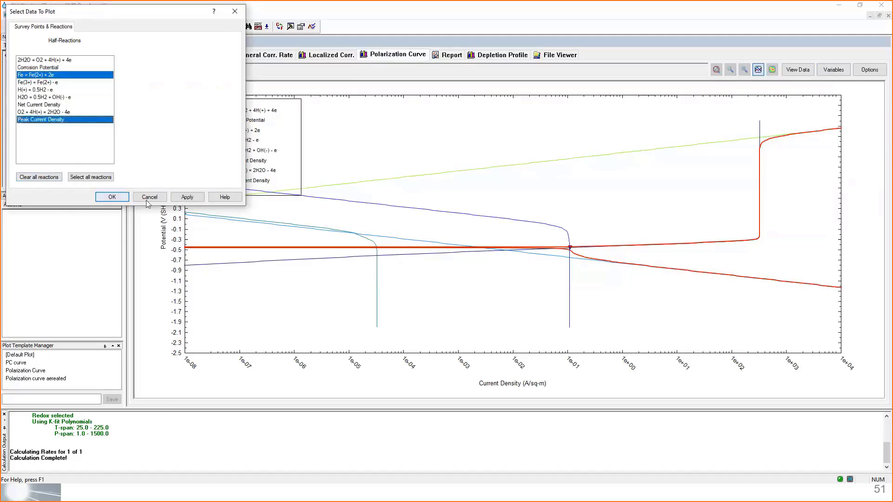
pyautogui.click(174, 197)
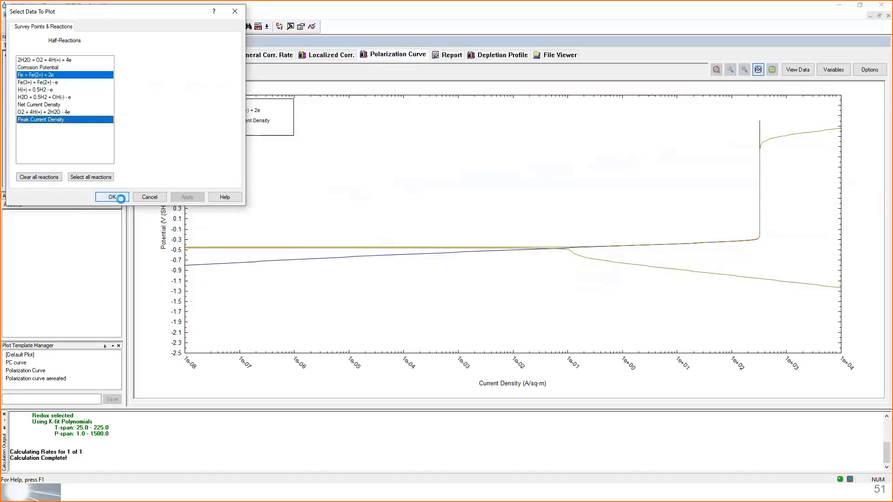
pyautogui.click(112, 197)
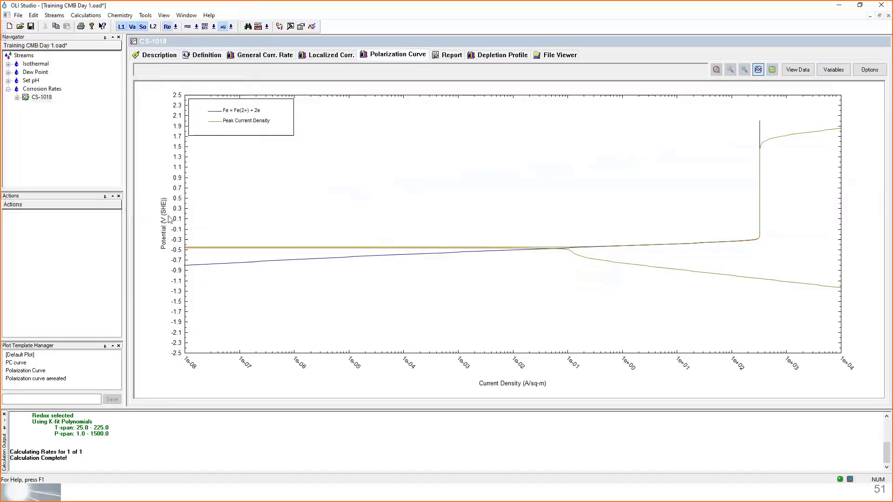
# - Add the Corrosion Potential to the polarization plot and enlarge the region around its point for closer inspection
pyautogui.click(833, 70)
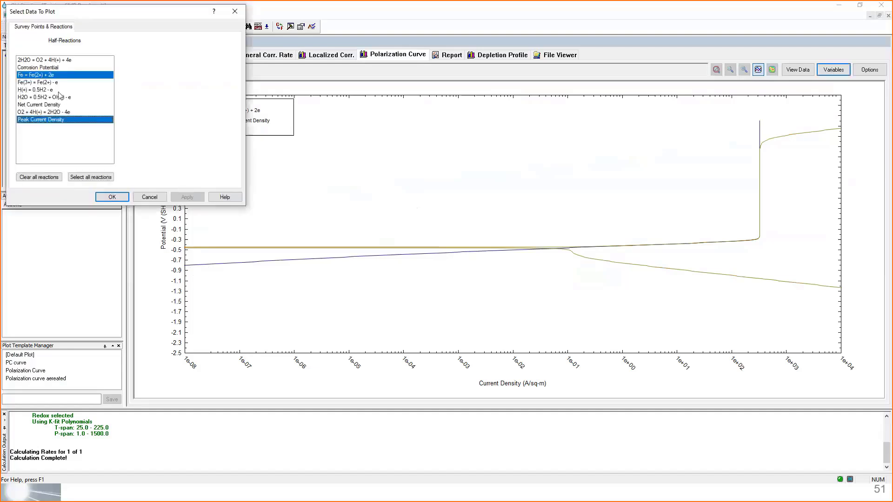
pyautogui.click(112, 197)
pyautogui.moveTo(592, 234); pyautogui.dragTo(539, 278)
pyautogui.moveTo(552, 172); pyautogui.dragTo(510, 207)
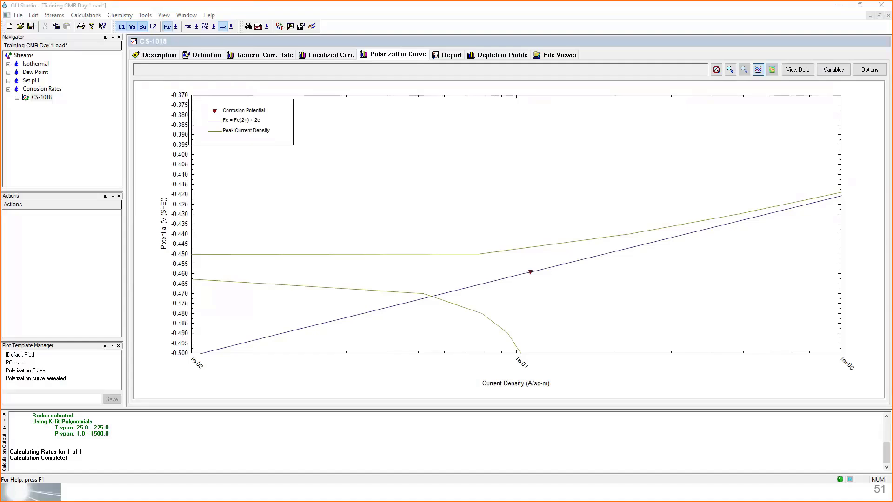
# - Check the general corrosion rate results table
pyautogui.click(265, 56)
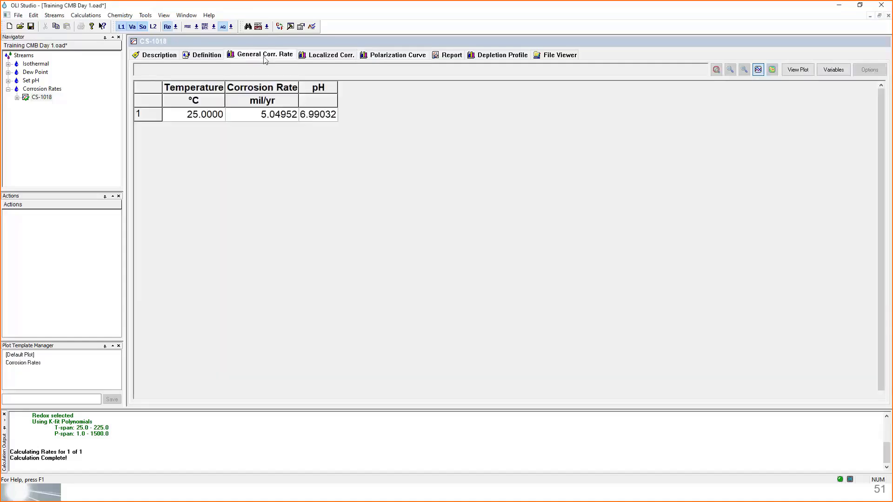